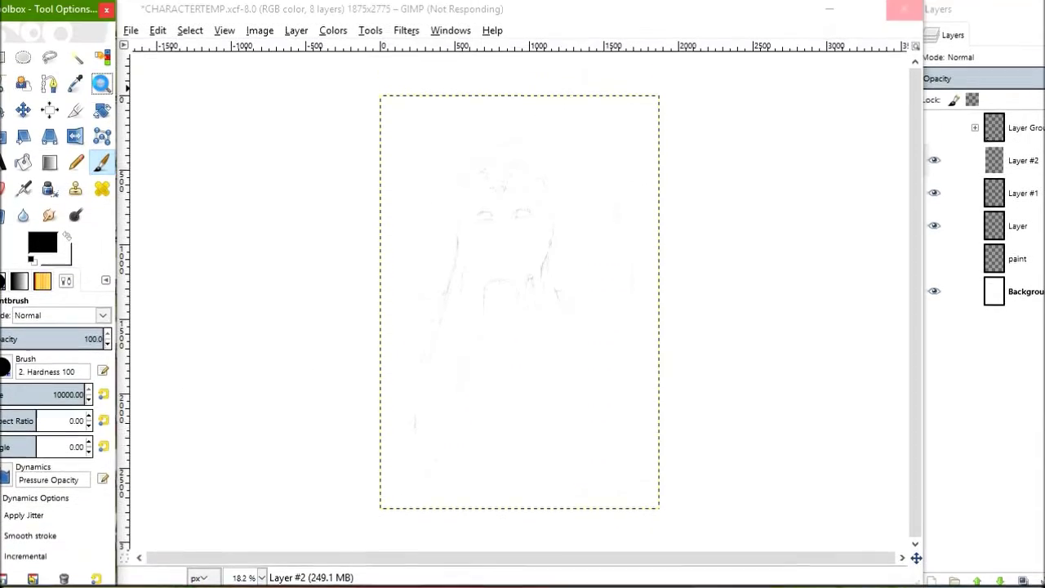
Save the work and zoom in on the upper-right tentacle.
left_click(102, 86)
key("ctrl+s")
key("plus")
key("plus")
left_click(258, 95)
Lay out a path with anchors along the curling tentacle's outline.
key("b")
left_click(661, 136)
left_click(490, 239)
mouse_move(596, 174)
left_mouse_down()
mouse_move(574, 194)
mouse_move(627, 166)
left_mouse_up()
left_click(567, 284)
left_click(660, 153)
Reshape the path's curves and lower anchor to match the sketch.
mouse_move(481, 235)
left_mouse_down()
mouse_move(515, 299)
mouse_move(531, 380)
left_mouse_up()
scroll(585, 506, "down", 3)
left_click_drag(584, 506, 611, 401)
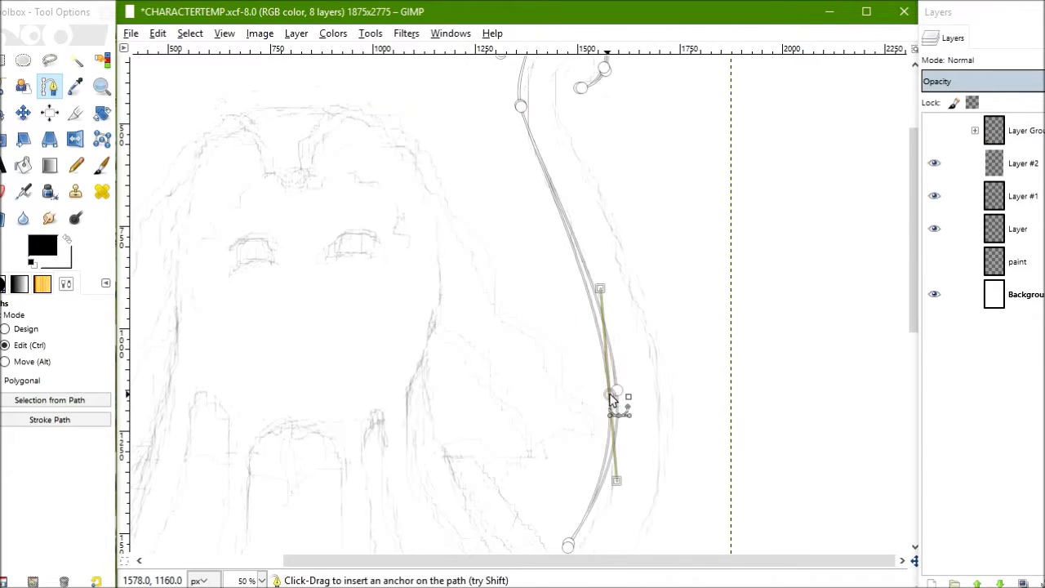
scroll(621, 334, "up", 1)
scroll(561, 187, "down", 3)
left_click_drag(660, 273, 600, 250)
scroll(606, 281, "up", 4)
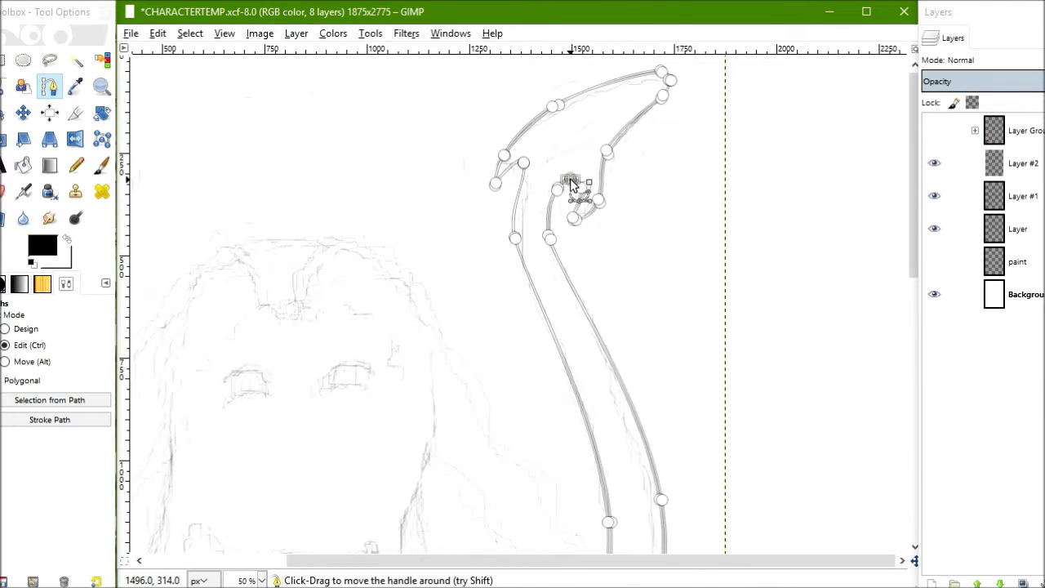
Convert the tentacle path to a selection, paint its edges black, and deselect.
left_click(102, 400)
key("p")
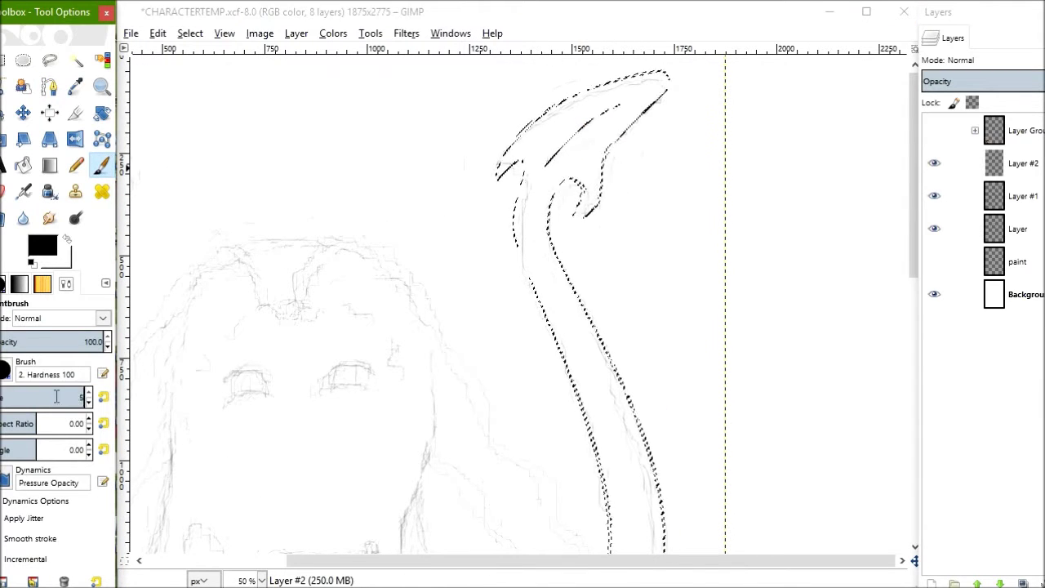
left_click_drag(651, 135, 547, 216)
scroll(547, 216, "down", 5)
left_click_drag(646, 245, 596, 397)
key("ctrl+shift+a")
left_click(49, 86)
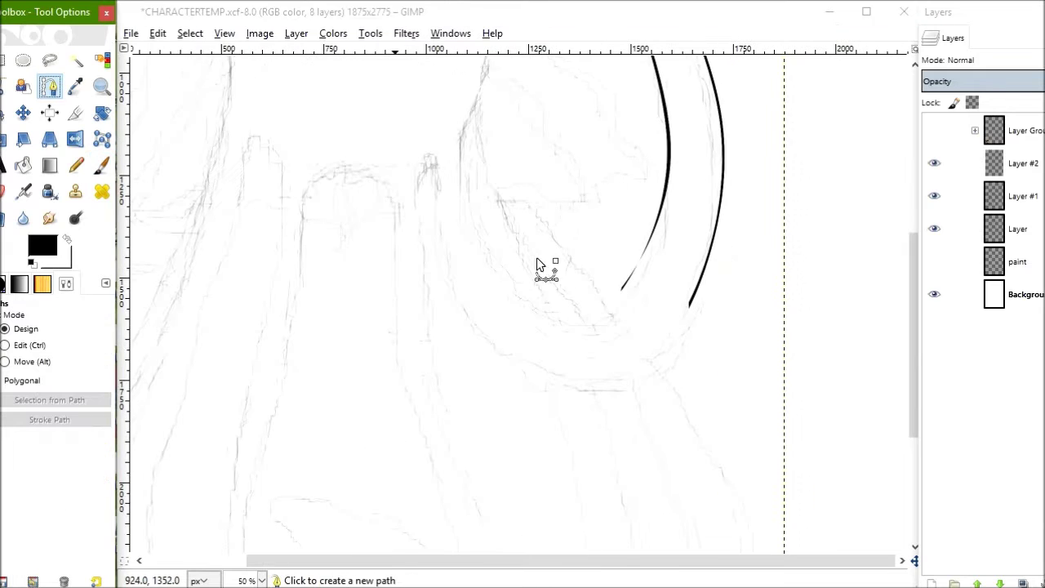
Trace a curved path along the first hanging strand.
left_click(461, 123)
left_click_drag(541, 206, 544, 306)
left_click_drag(496, 187, 482, 221)
left_click(692, 304)
left_click_drag(645, 278, 663, 376)
left_click_drag(423, 159, 433, 164)
left_click(450, 259)
left_click_drag(462, 123, 477, 105)
Turn the strand path into a selection and paint it black.
left_click(49, 400)
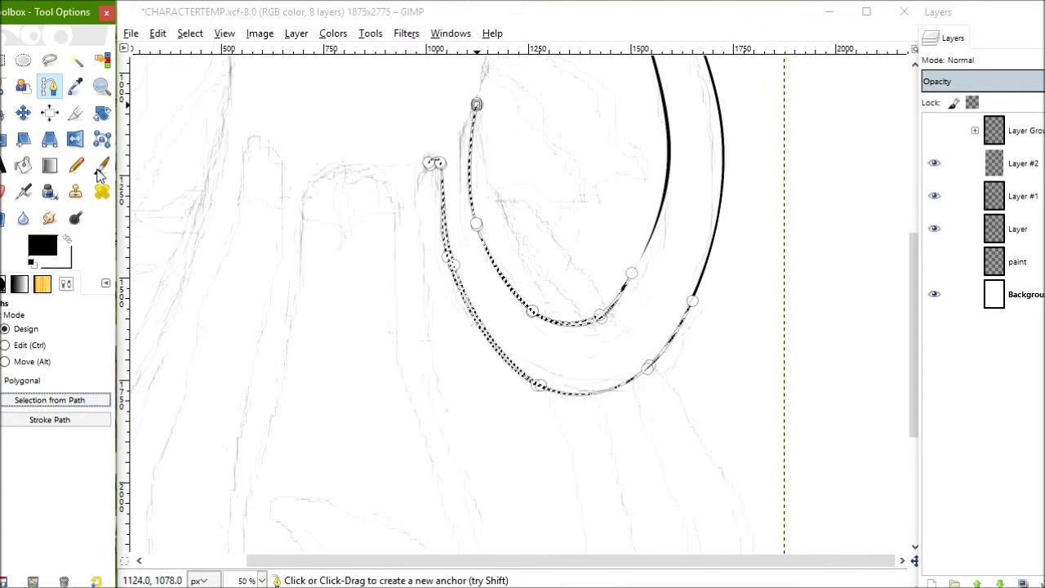
left_click(102, 165)
left_click_drag(441, 171, 677, 285)
scroll(541, 233, "down", 3)
key("b")
Trace a curved path down the right side of the second strand to its tip.
left_click(465, 83)
left_click(515, 500)
left_click_drag(488, 272, 457, 263)
left_click_drag(494, 413, 546, 414)
left_click_drag(535, 506, 550, 500)
left_click(492, 72)
left_click(586, 483)
left_click(539, 530)
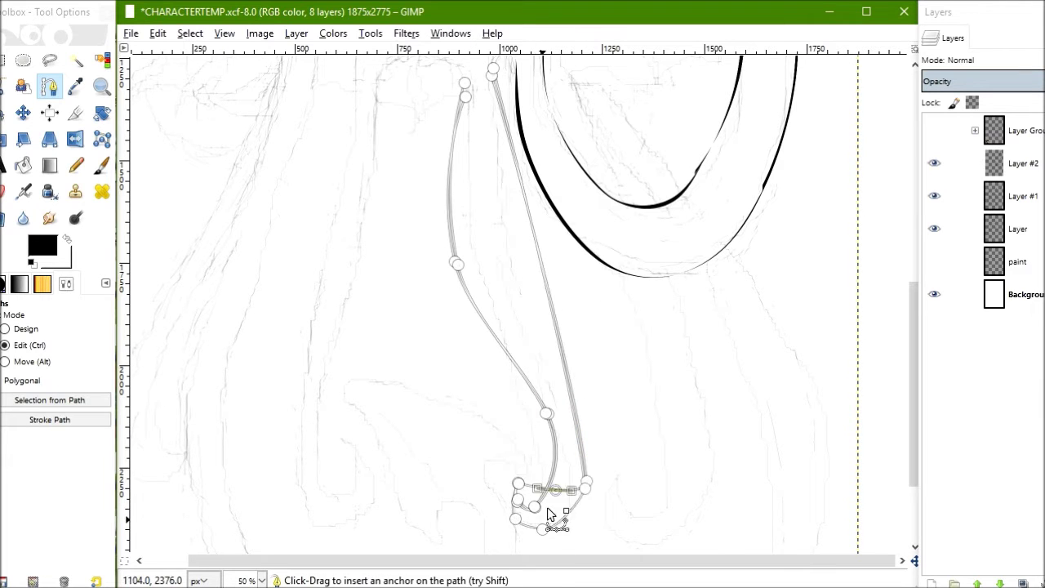
left_click_drag(529, 237, 509, 233)
left_click_drag(546, 377, 567, 326)
Add a second path component curving along the strand's left side.
scroll(553, 280, "left", 3)
left_click(427, 505, "shift")
left_click(469, 87)
left_click_drag(469, 87, 396, 444)
left_click_drag(444, 67, 419, 443)
left_click(410, 269, "ctrl")
left_click_drag(414, 272, 420, 263)
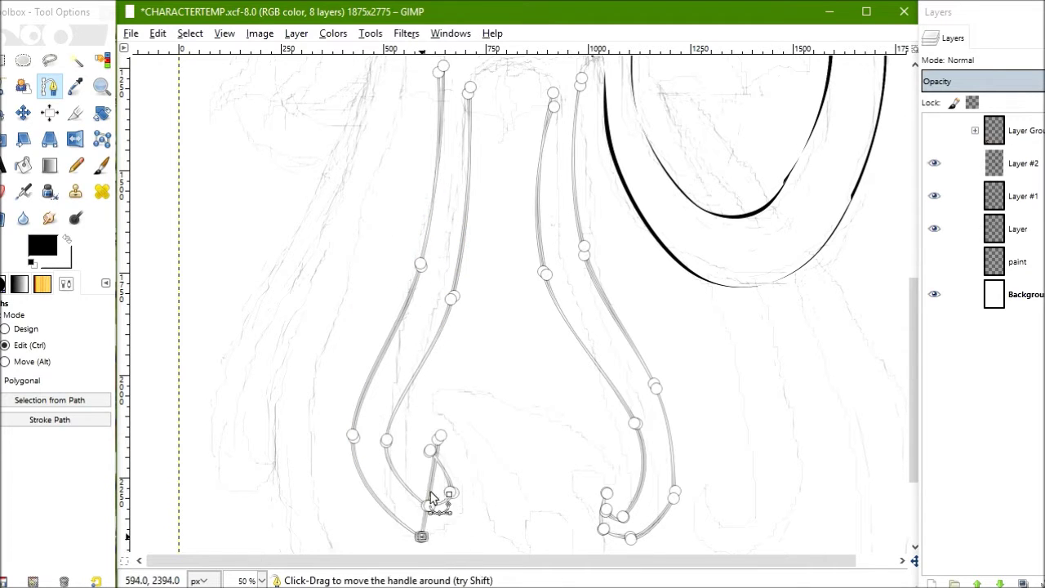
Ink the second strand black from its path selection, deselect, and save.
key("shift+v")
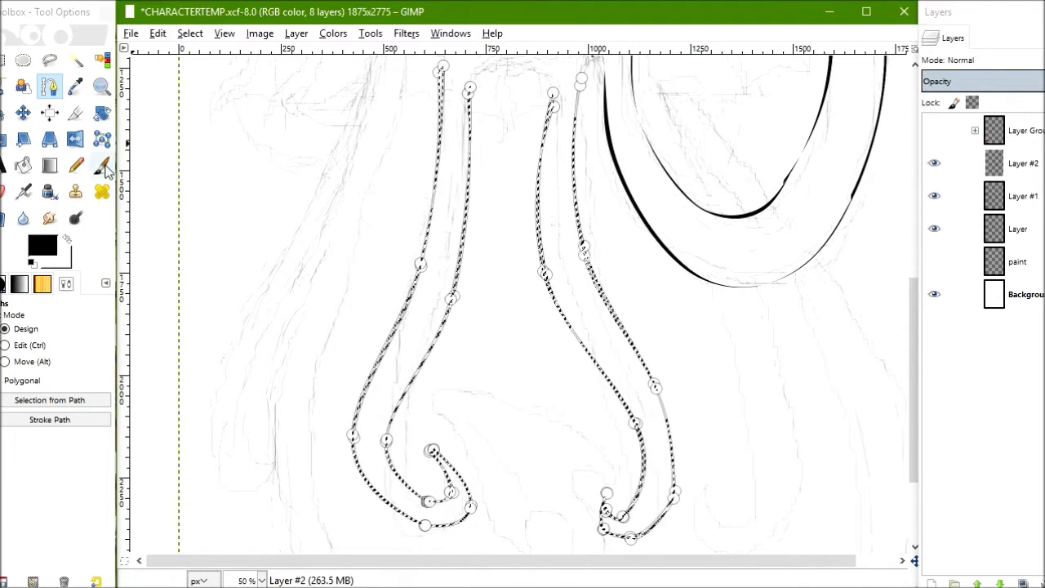
key("p")
key("ctrl+shift+a")
key("ctrl+s")
Zoom in on the curled tip and rough out a freehand selection around it.
scroll(569, 271, "down", 5)
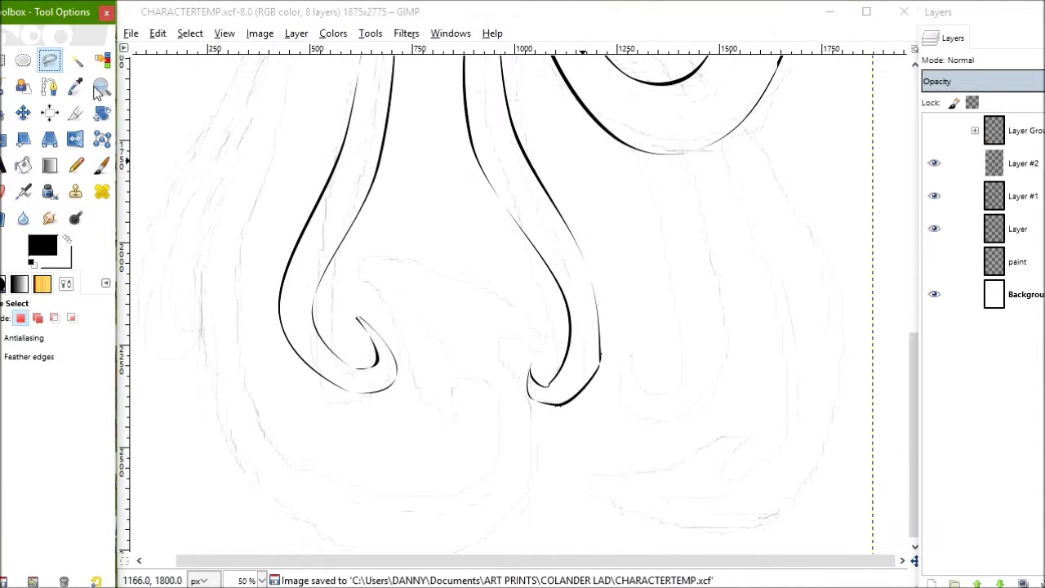
key("z")
left_click(479, 273)
key("f")
left_click_drag(413, 245, 400, 260)
Ink the curled tip's inner curve black, then zoom back out to the strands.
key("b")
left_click(400, 259)
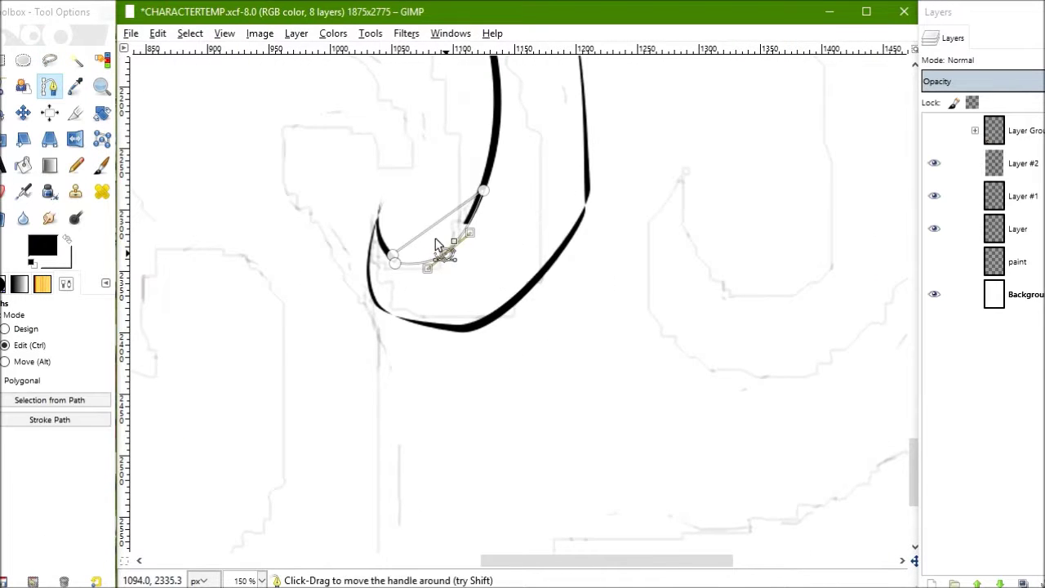
key("p")
key("shift+2")
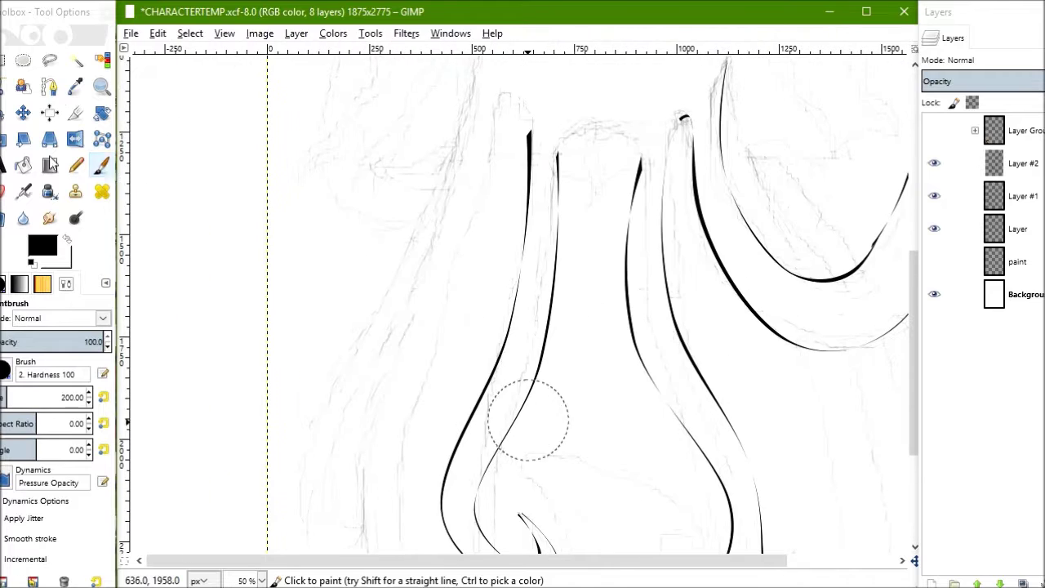
Trace a curved path along the strand sweeping round the lower left.
key("b")
left_click(478, 70)
left_click_drag(421, 310, 432, 263)
left_click(492, 148)
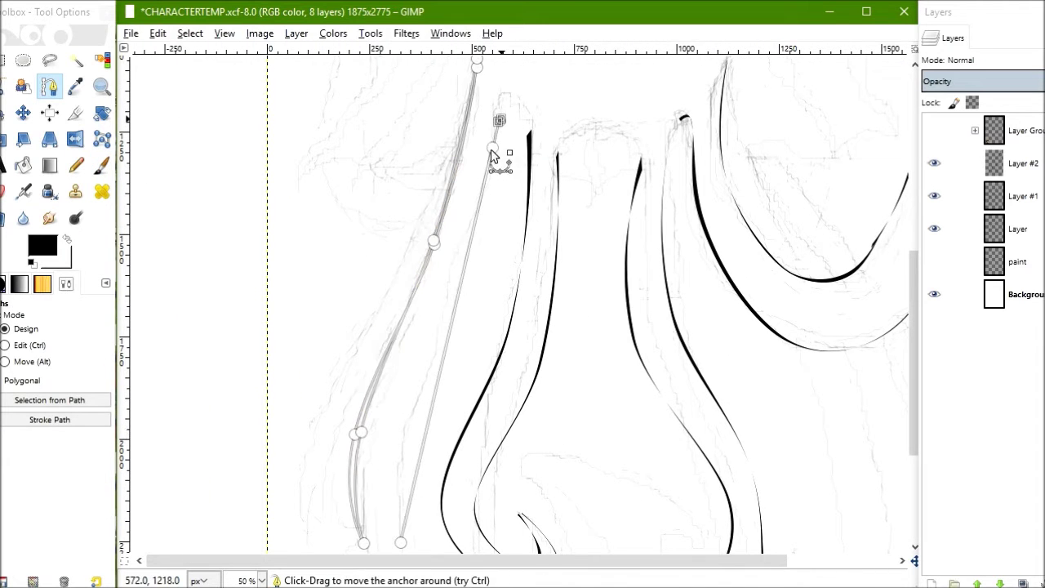
scroll(457, 303, "down", 5)
scroll(373, 194, "down", 1)
left_click(556, 451)
left_click_drag(503, 347, 517, 397)
left_click_drag(415, 357, 436, 311)
Outline the leaf-shaped curl with a closed, rounded path component.
left_click(533, 141, "shift")
left_click(595, 291)
left_click_drag(594, 291, 636, 310)
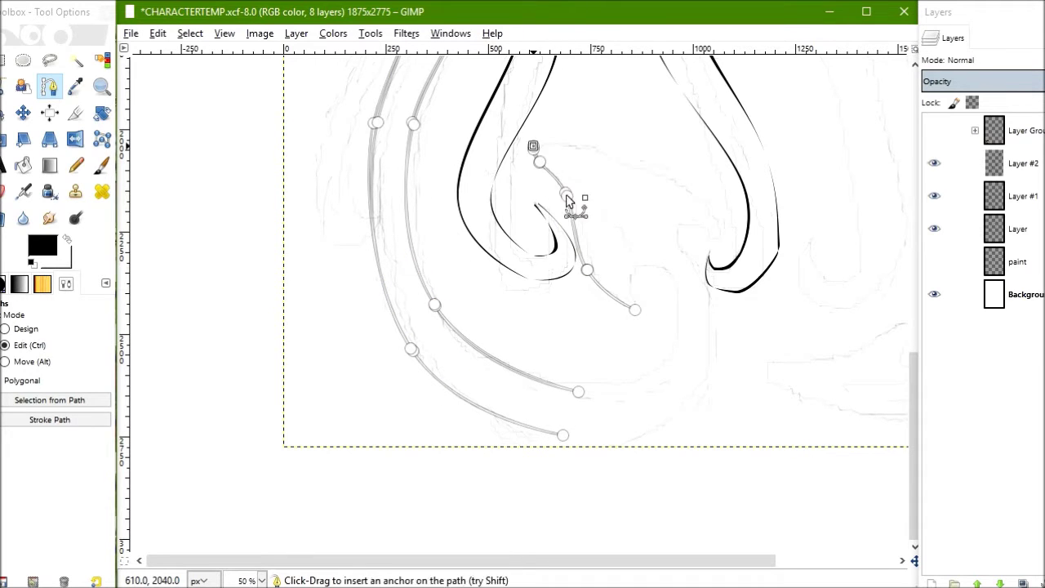
left_click_drag(548, 152, 651, 160)
left_click(727, 232)
mouse_move(651, 327)
left_mouse_down()
mouse_move(653, 382)
mouse_move(677, 401)
mouse_move(695, 224)
left_mouse_up()
left_click(642, 303)
mouse_move(642, 303)
left_mouse_down()
mouse_move(670, 368)
mouse_move(653, 281)
left_mouse_up()
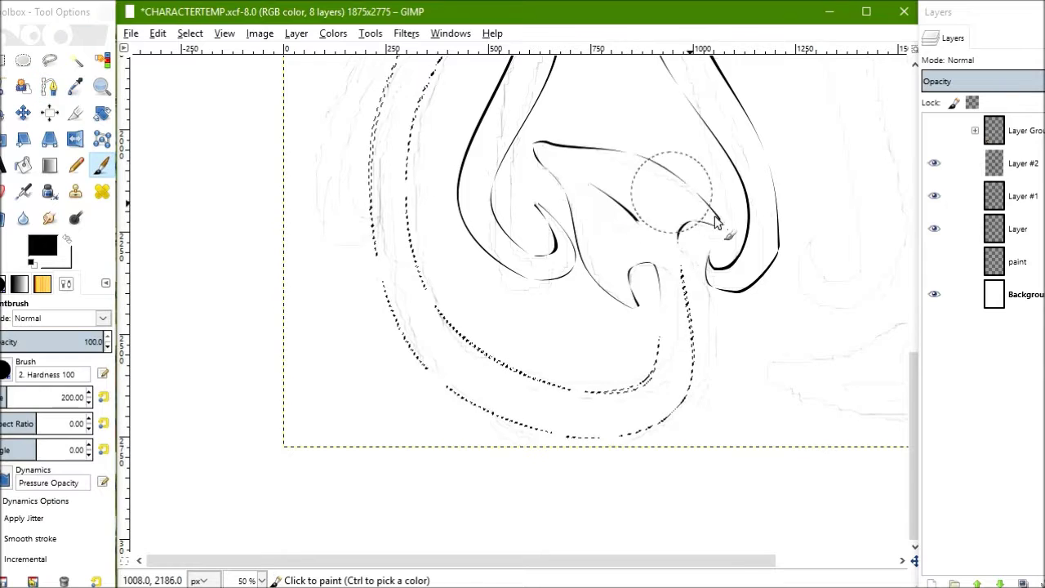
left_click(478, 78)
Trace a curved path along the right hanging strand and its hook.
left_click_drag(622, 533, 610, 436)
mouse_move(575, 236)
left_mouse_down()
mouse_move(618, 368)
mouse_move(578, 443)
left_mouse_up()
left_click(520, 482)
left_click(519, 530)
left_click(516, 181)
left_click(586, 500)
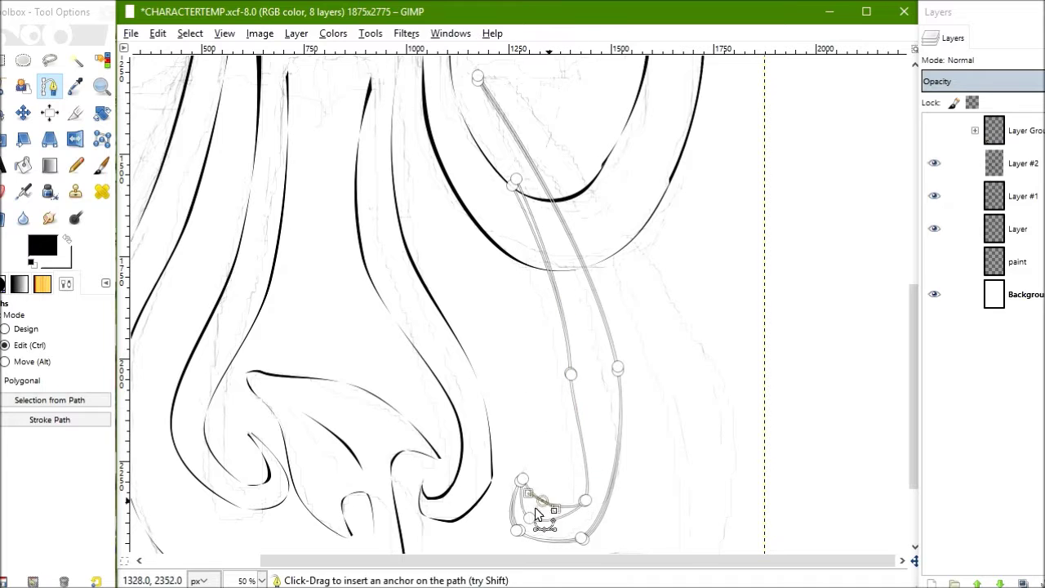
left_click_drag(577, 400, 586, 297)
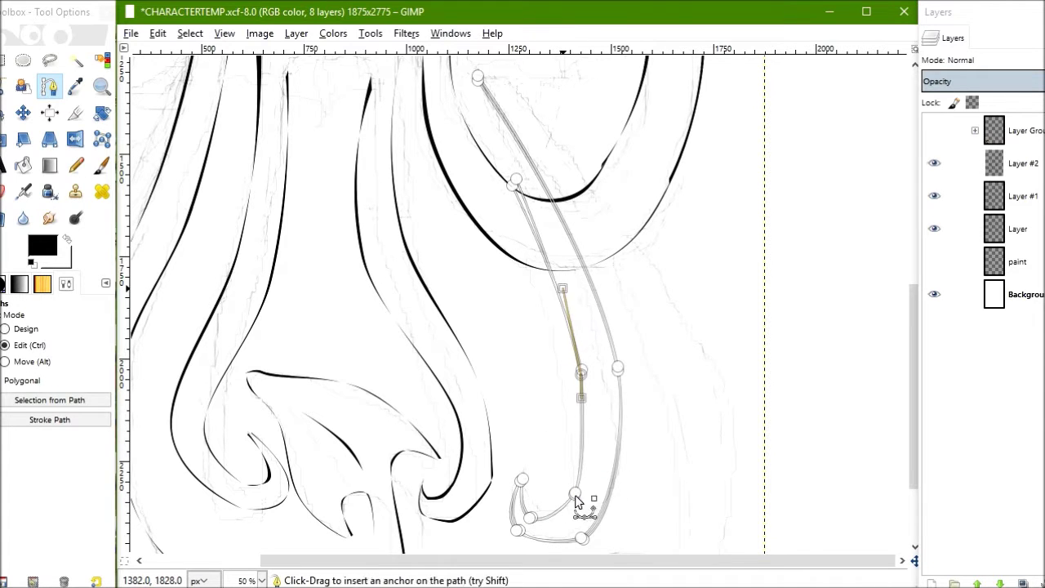
left_click_drag(581, 373, 577, 365)
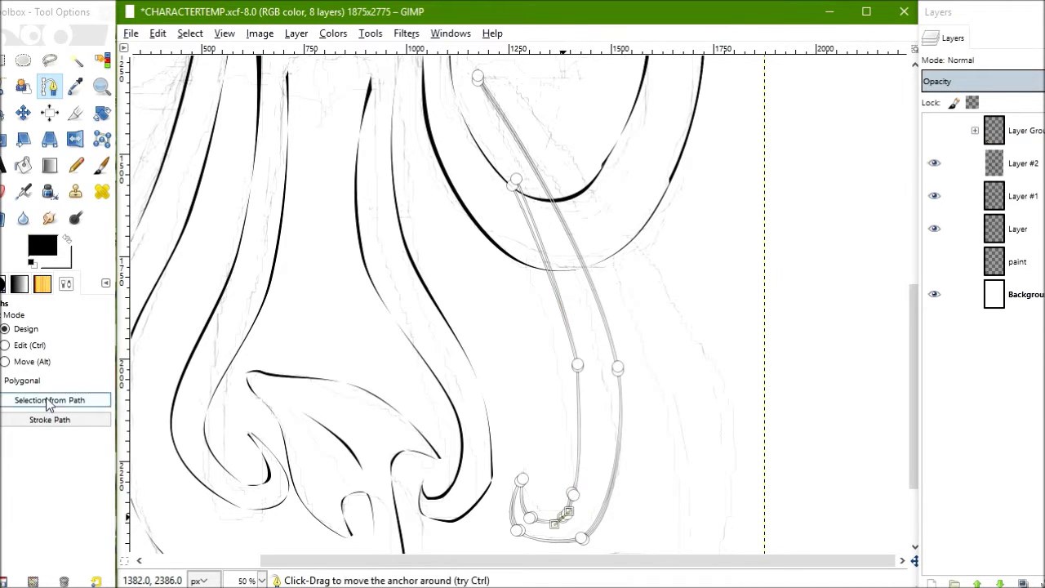
Convert the strand path to a selection and paint its outline black.
key("shift+v")
key("p")
left_click_drag(596, 291, 567, 136)
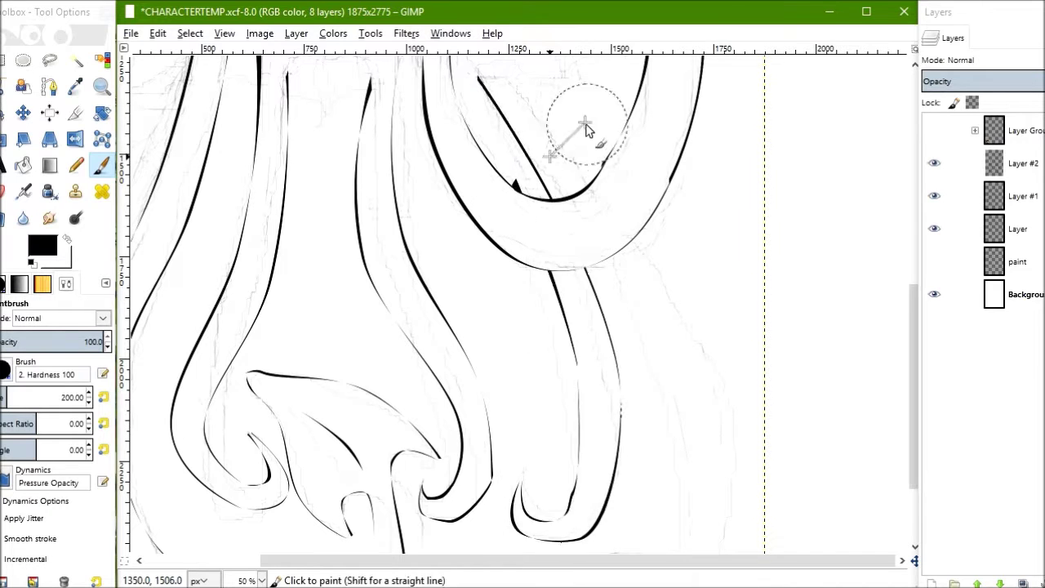
scroll(638, 245, "down", 2)
key("shift+e")
Select the stray lines with a new path and erase them.
key("b")
left_click(654, 278)
left_click(564, 464)
mouse_move(625, 431)
left_mouse_down()
mouse_move(635, 444)
mouse_move(629, 415)
left_mouse_up()
left_click_drag(639, 459, 665, 419)
key("shift+v")
key("shift+e")
left_click_drag(742, 233, 661, 262)
Lay out a curved path along both sides of the next hooked strand.
key("b")
left_click(623, 169)
left_click(601, 461)
left_click(594, 427)
left_click(583, 169)
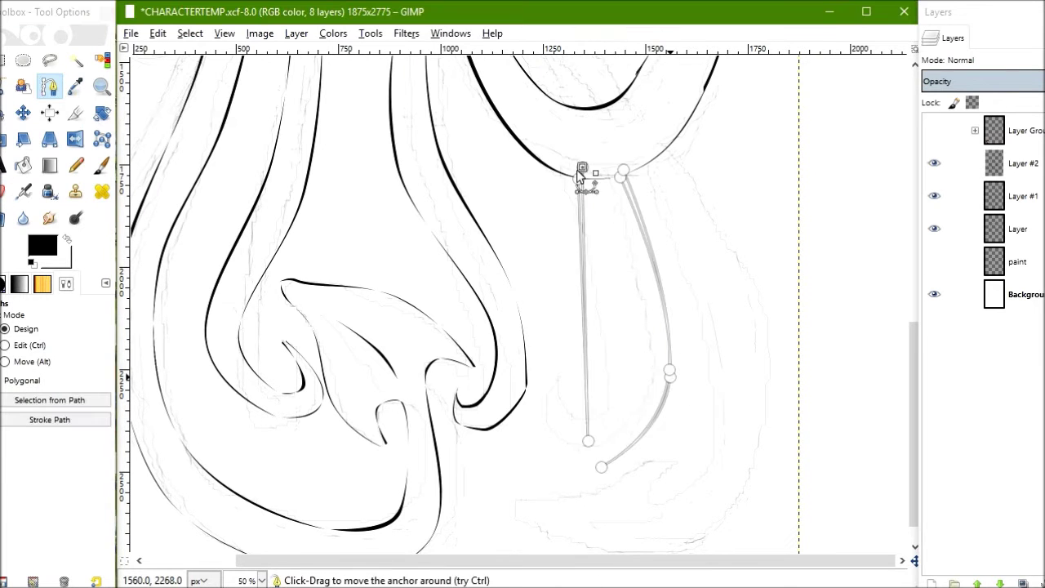
left_click_drag(645, 310, 669, 371)
left_click_drag(608, 310, 634, 330)
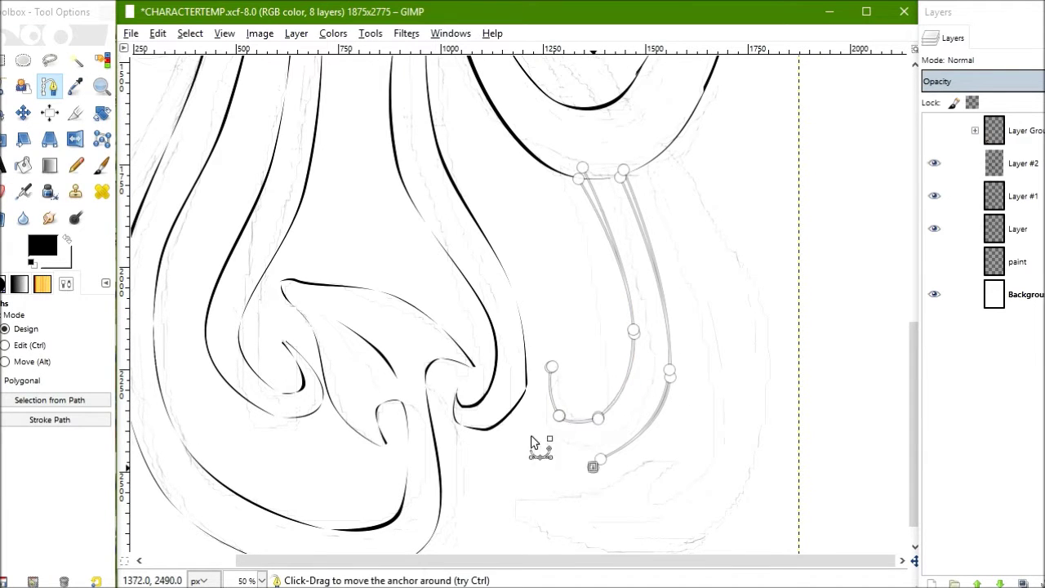
scroll(618, 255, "up", 2)
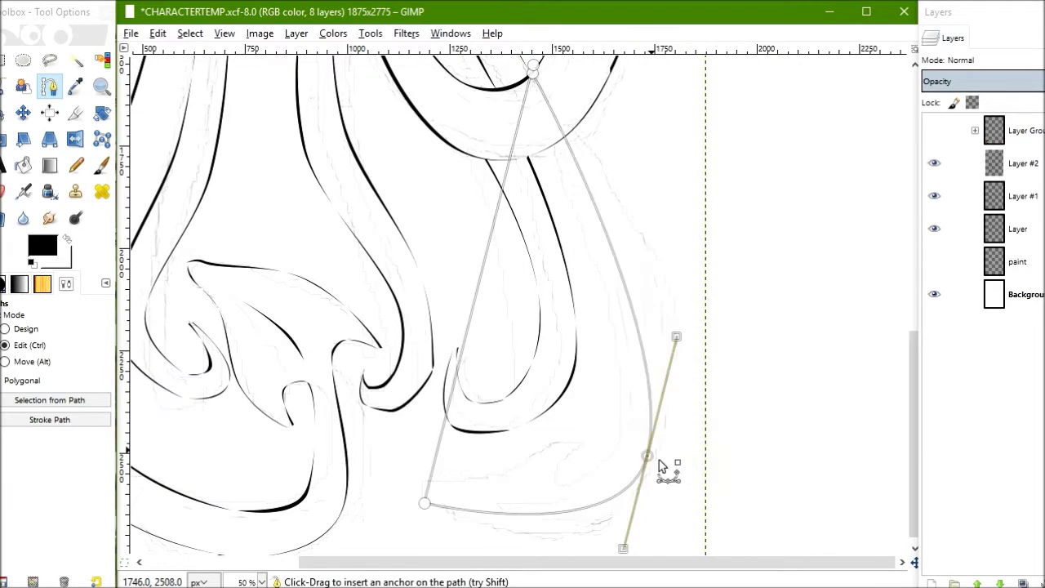
Close the lower-right loop's path and turn it into a selection for painting.
left_click_drag(652, 483, 602, 245)
mouse_move(630, 334)
left_mouse_down()
mouse_move(578, 489)
mouse_move(566, 478)
left_mouse_up()
left_click(420, 490)
left_click(586, 447)
left_click_drag(548, 443, 540, 435)
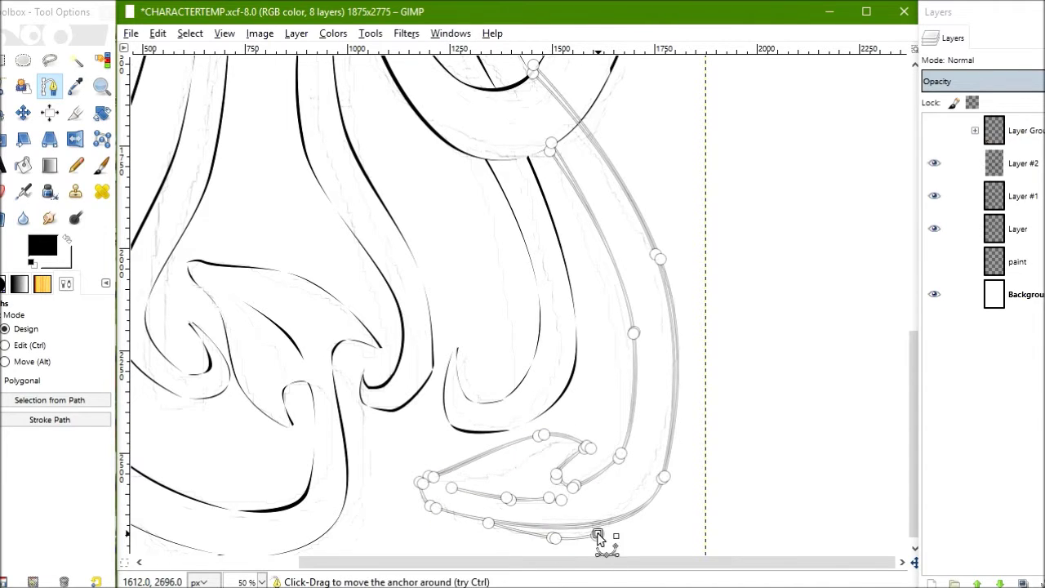
key("shift+v")
key("p")
left_click(576, 194)
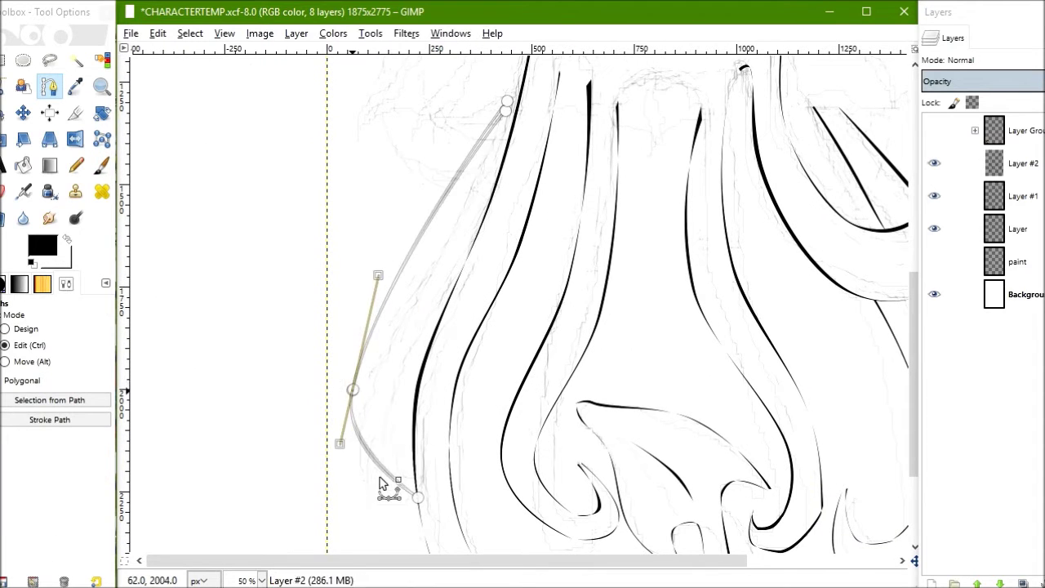
Extend a curved path down the outermost left strand to its tip.
left_click_drag(418, 490, 374, 449)
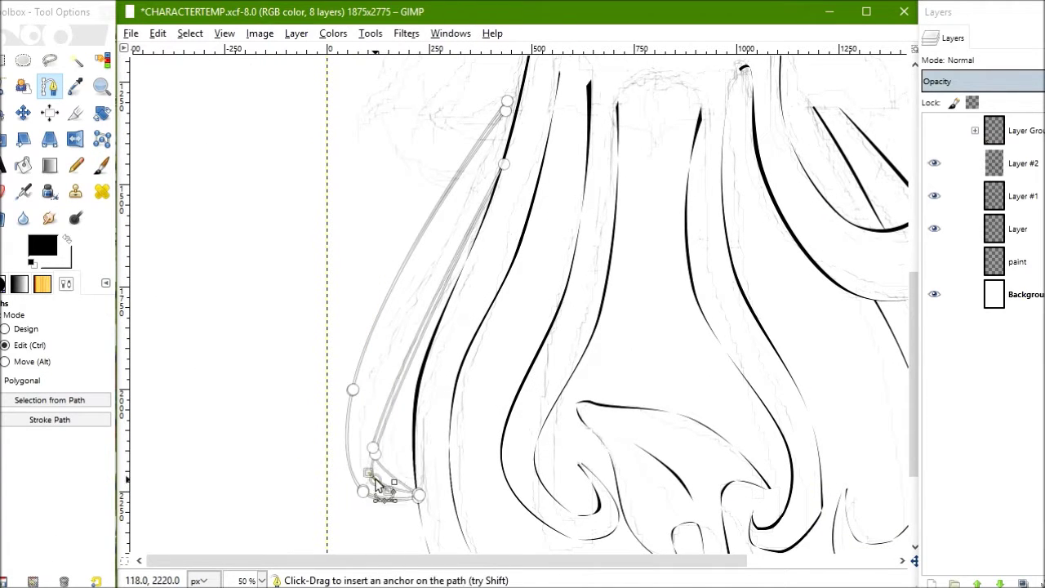
mouse_move(434, 265)
left_mouse_down()
mouse_move(427, 292)
mouse_move(473, 299)
mouse_move(380, 470)
left_mouse_up()
left_click(413, 473)
Paint the left strand black and save CHARACTERTEMP.xcf.
key("p")
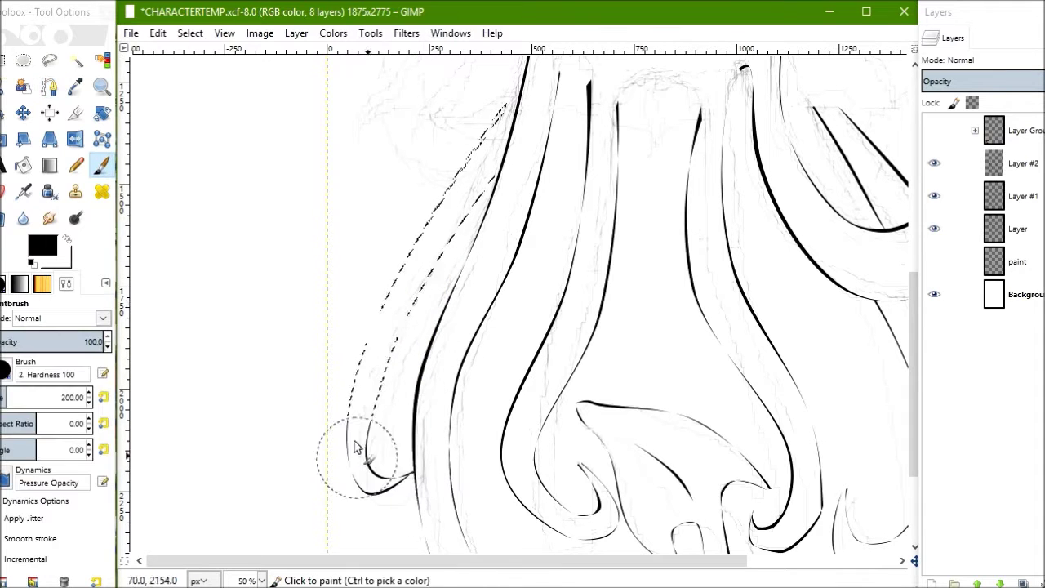
scroll(397, 327, "up", 5)
scroll(479, 443, "up", 3)
key("o")
key("b")
key("ctrl+s")
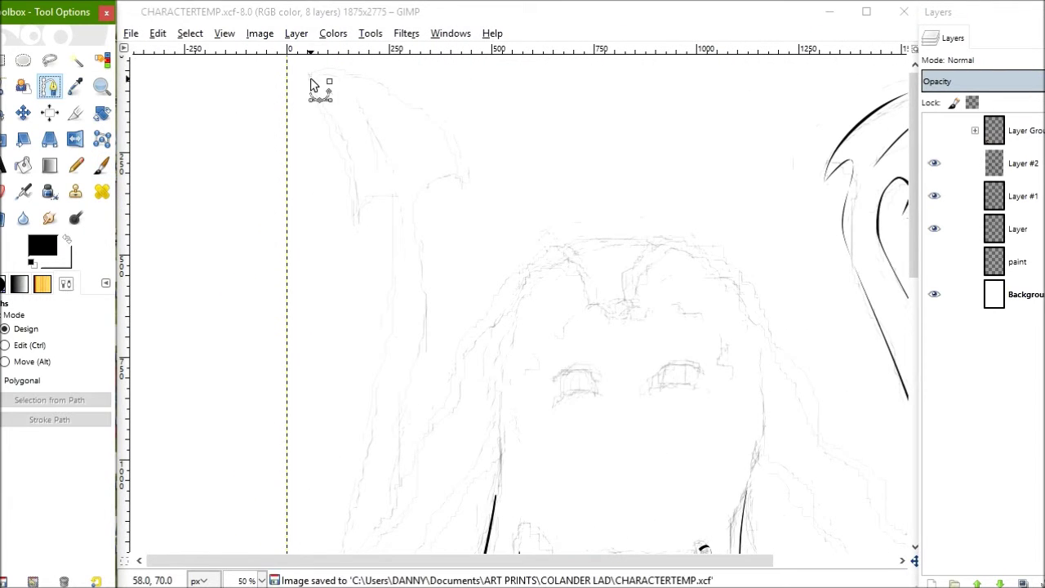
Shape a path along the hooked tentacle tip, adding anchors down to the strand's base.
left_click_drag(392, 140, 391, 84)
left_click_drag(443, 133, 447, 167)
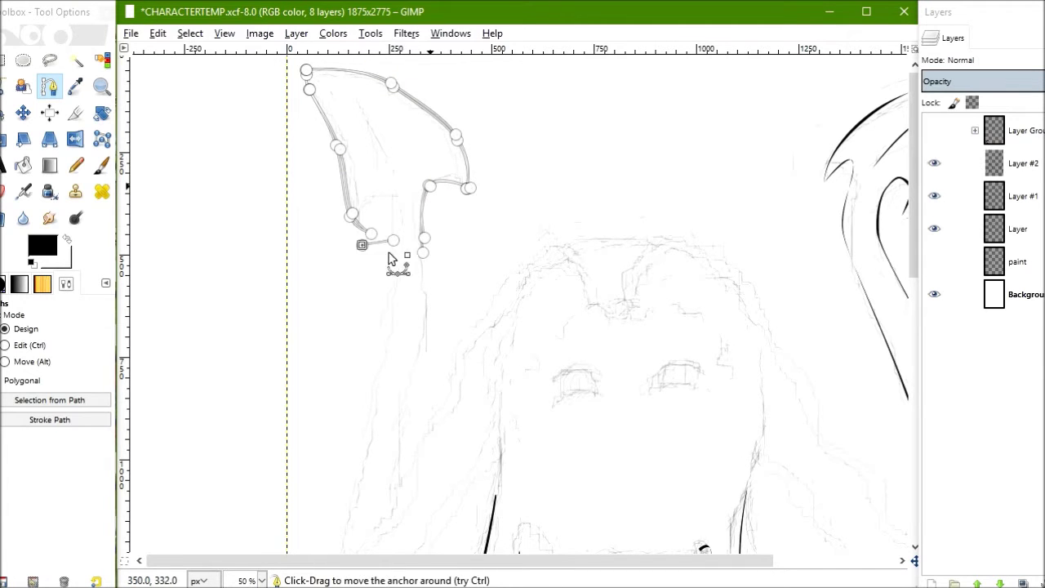
scroll(372, 208, "down", 3)
left_click(316, 488)
left_click_drag(368, 312, 362, 238)
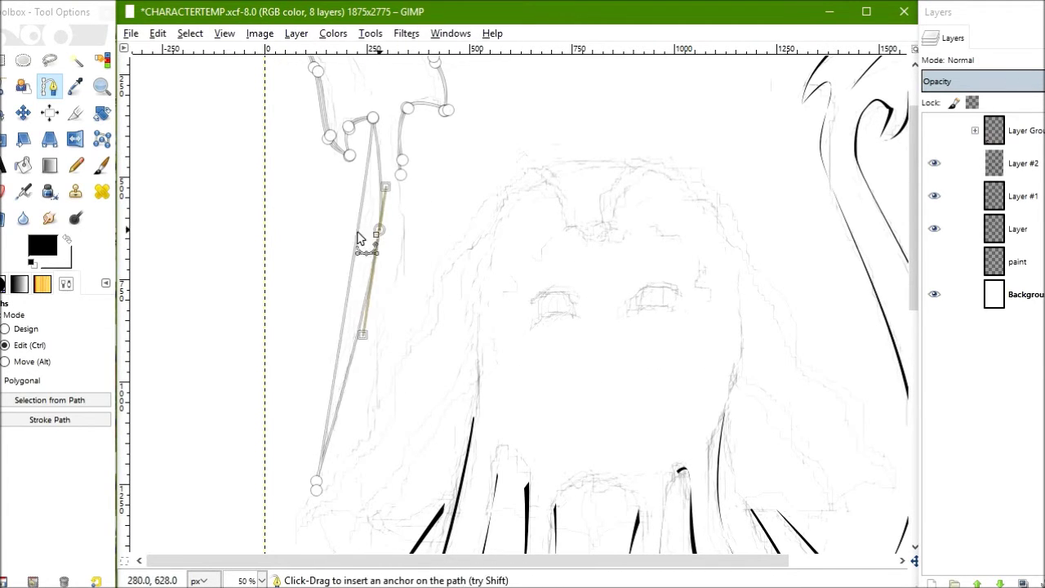
scroll(385, 139, "down", 5)
left_click(341, 384, "ctrl")
scroll(388, 245, "up", 5)
Turn the tip path into a selection, paint it solid black, and save the image.
key("shift+v")
key("p")
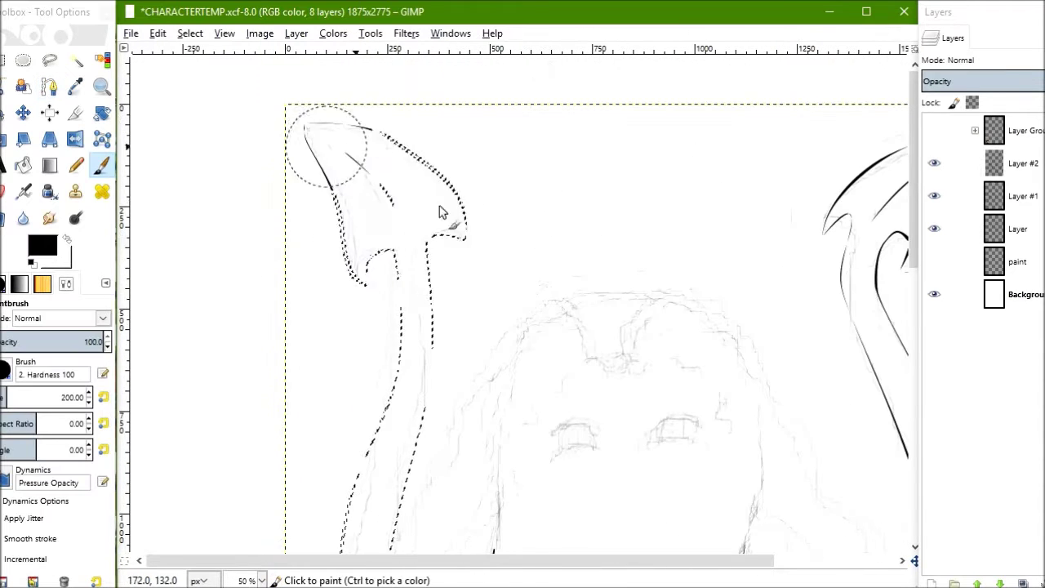
scroll(385, 198, "down", 5)
left_click_drag(386, 198, 321, 287)
key("ctrl+s")
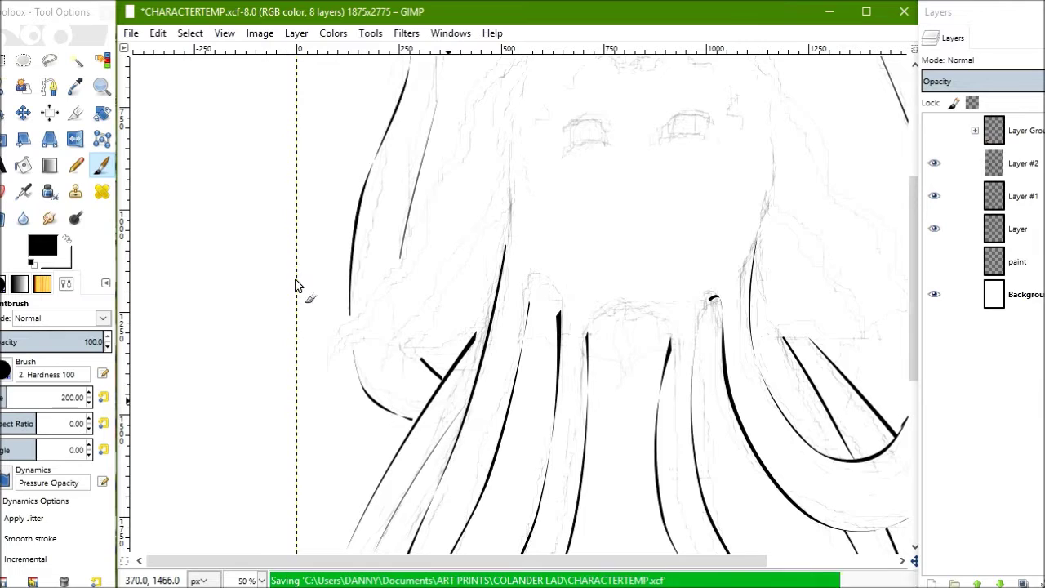
key("z")
left_click(49, 86)
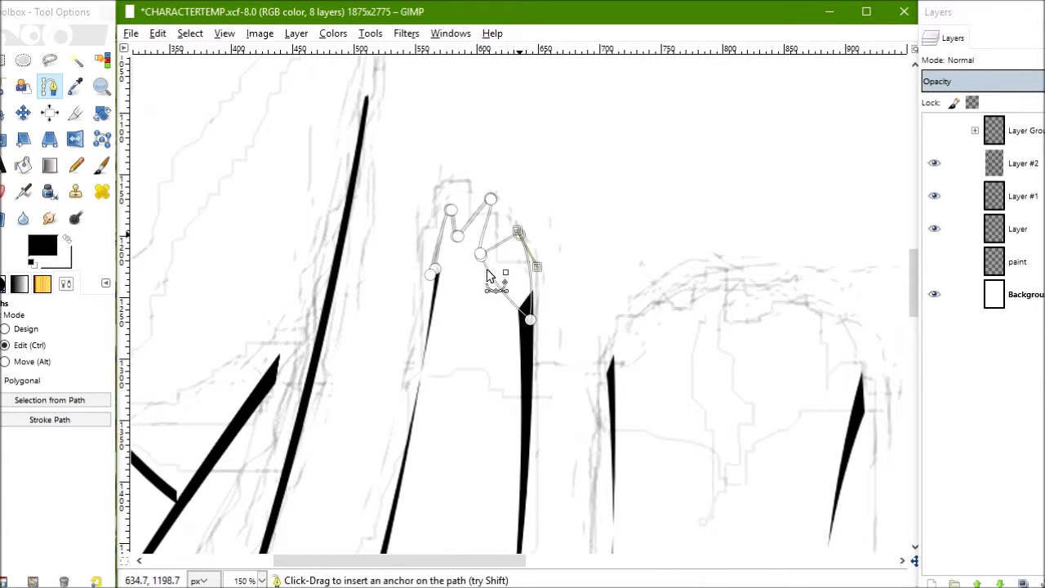
Replace the zigzag path with a curved strand path and ink it in black.
key("ctrl+z")
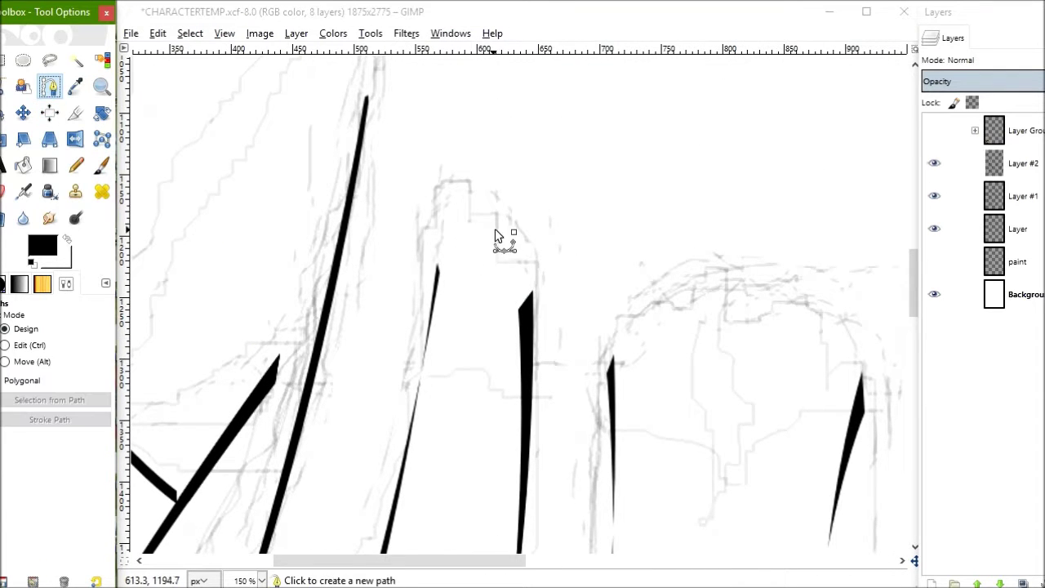
left_click(531, 327)
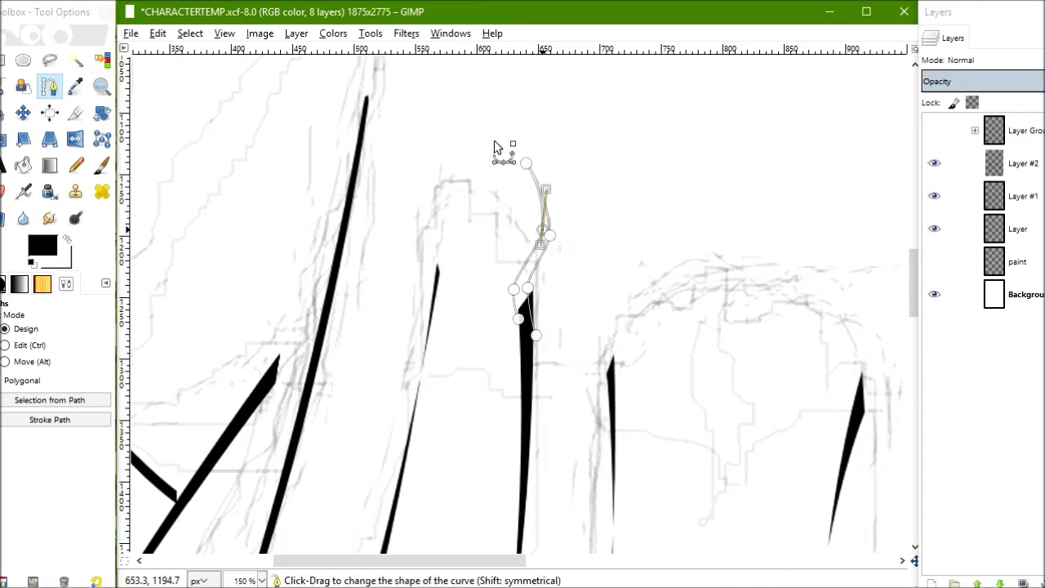
left_click_drag(479, 168, 481, 231)
left_click_drag(441, 106, 439, 286)
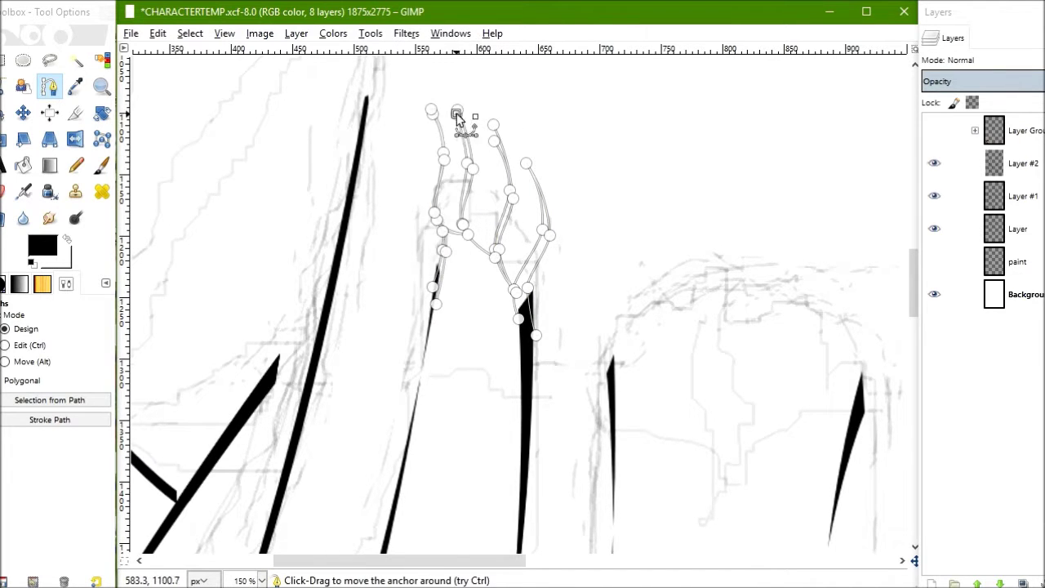
scroll(504, 335, "up", 5)
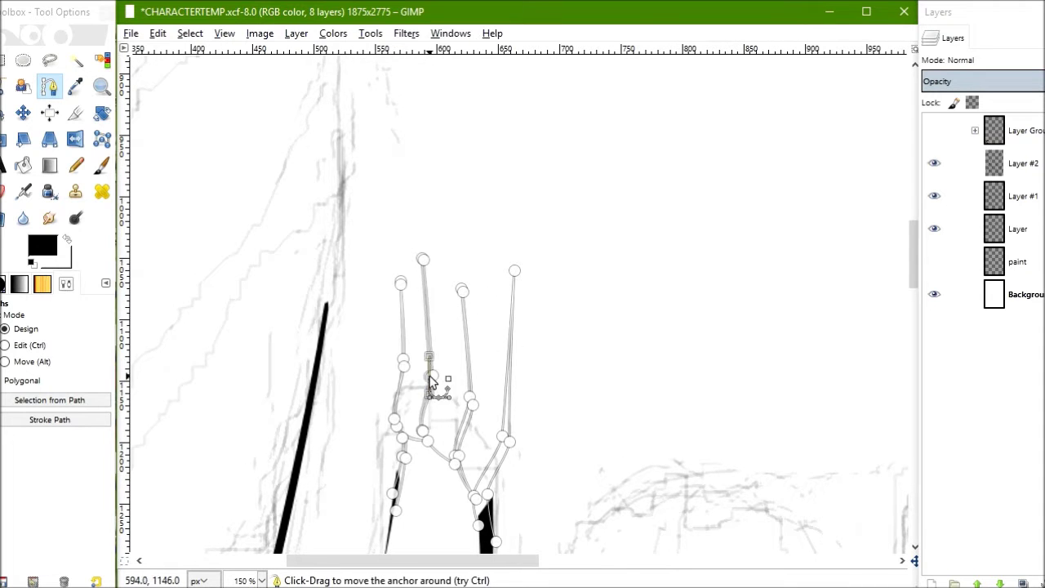
left_click_drag(510, 353, 530, 353)
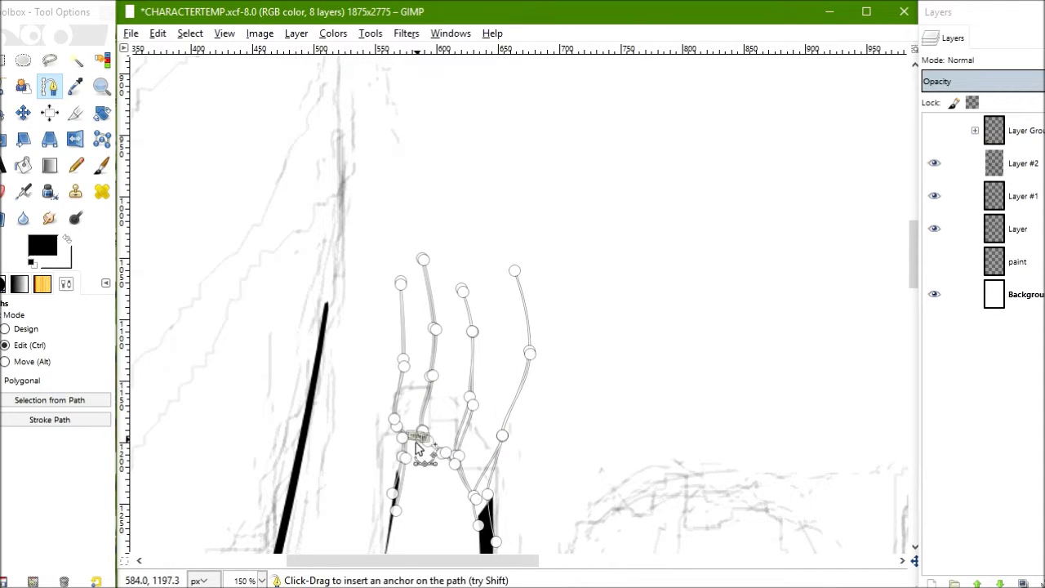
left_click(42, 401)
key("p")
scroll(523, 310, "right", 10)
key("b")
Trace curved strand paths on the next tentacle and further left, ink them, and tidy with the eraser.
left_click(509, 386)
left_click_drag(543, 229, 514, 288)
left_click(552, 279, "ctrl")
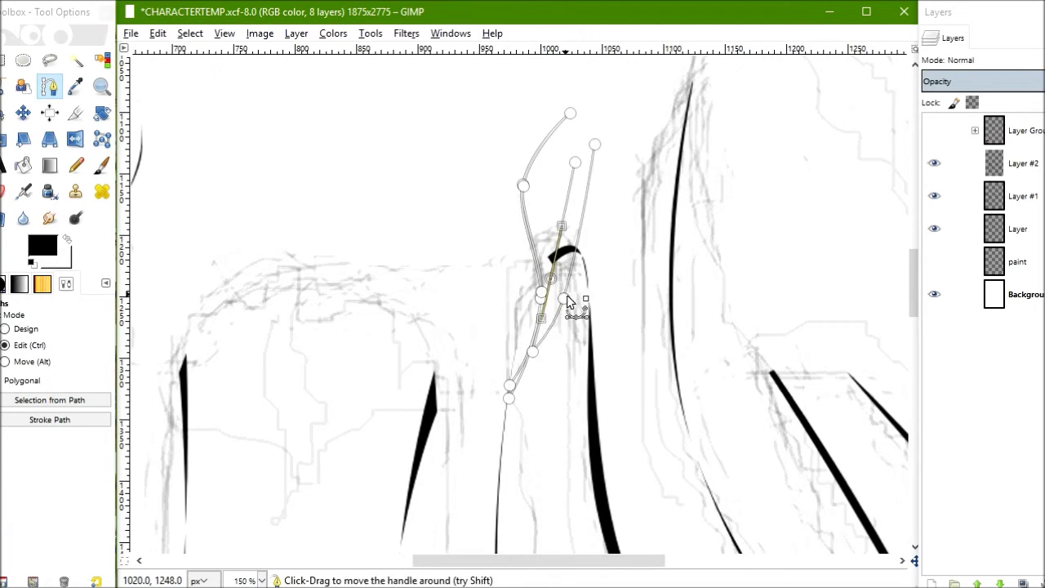
left_click_drag(571, 113, 550, 109)
left_click(504, 424)
left_click_drag(505, 327, 510, 367)
key("p")
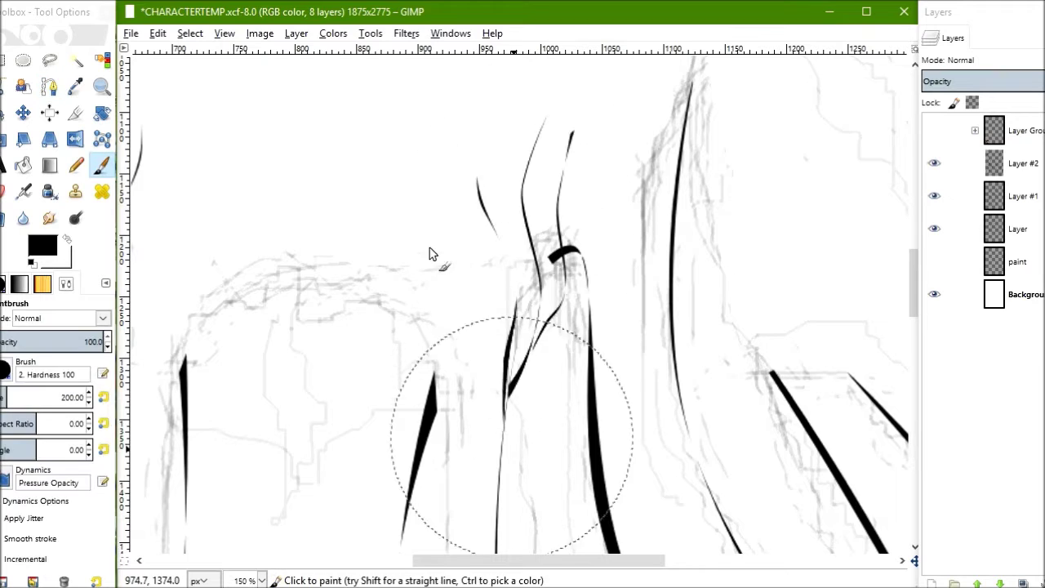
key("e")
key("shift+e")
key("b")
scroll(438, 397, "left", 5)
Trace the left, middle and new branch strands where the tentacles meet the face and ink them black.
left_click(492, 240)
left_click(414, 415)
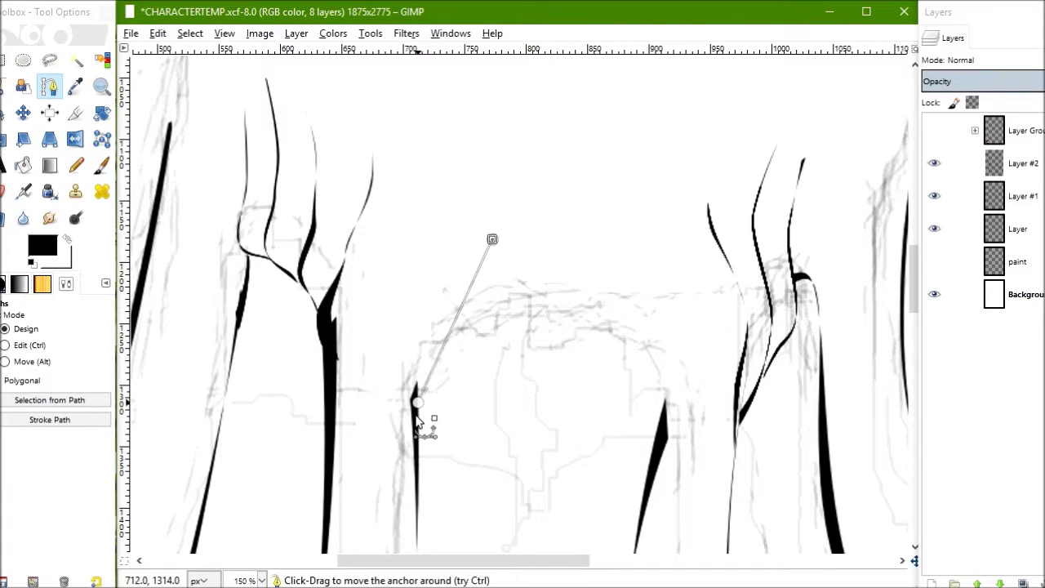
left_click_drag(458, 327, 425, 396)
mouse_move(663, 376)
left_mouse_down()
mouse_move(654, 385)
mouse_move(653, 338)
left_mouse_up()
left_click(490, 170)
left_click(563, 160)
left_click_drag(523, 254, 493, 355)
left_click(637, 331)
left_click(597, 120)
left_click_drag(599, 172, 610, 166)
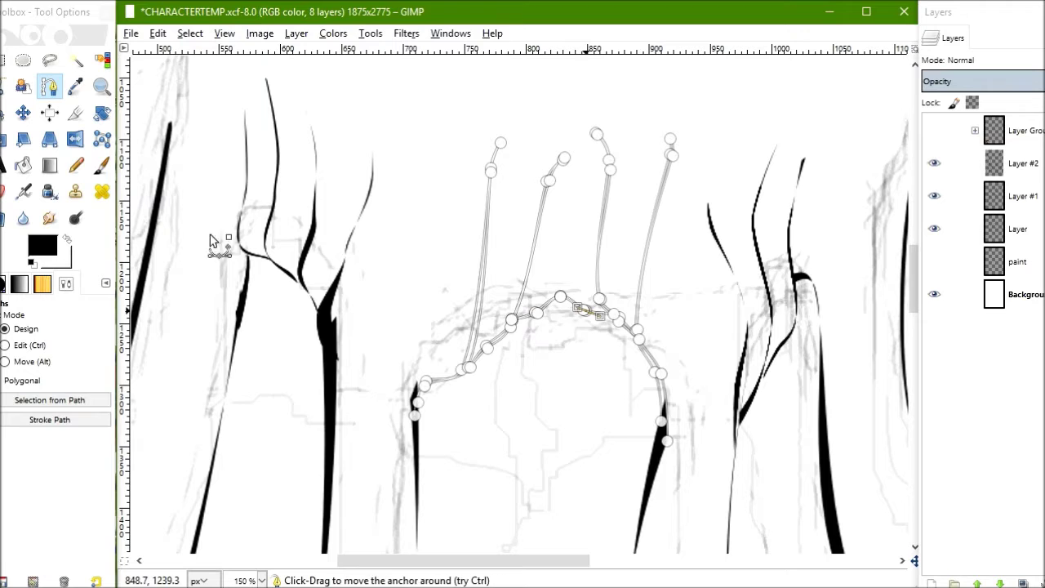
key("p")
scroll(318, 175, "up", 5)
Save the image and zoom in on the right eye.
key("minus")
key("minus")
key("minus")
key("ctrl+s")
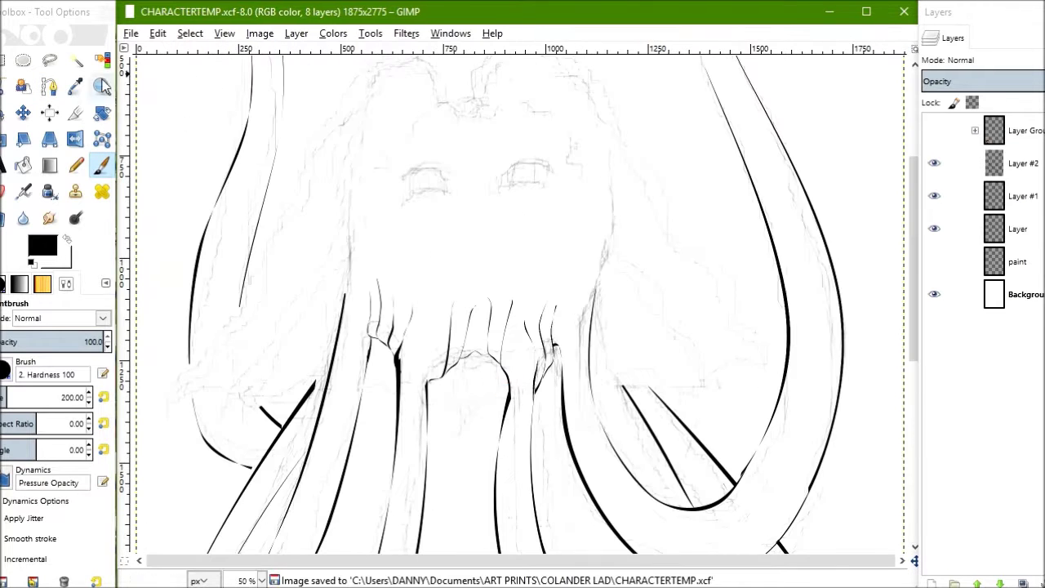
left_click(102, 87)
left_click(555, 292)
left_click(514, 198)
key("b")
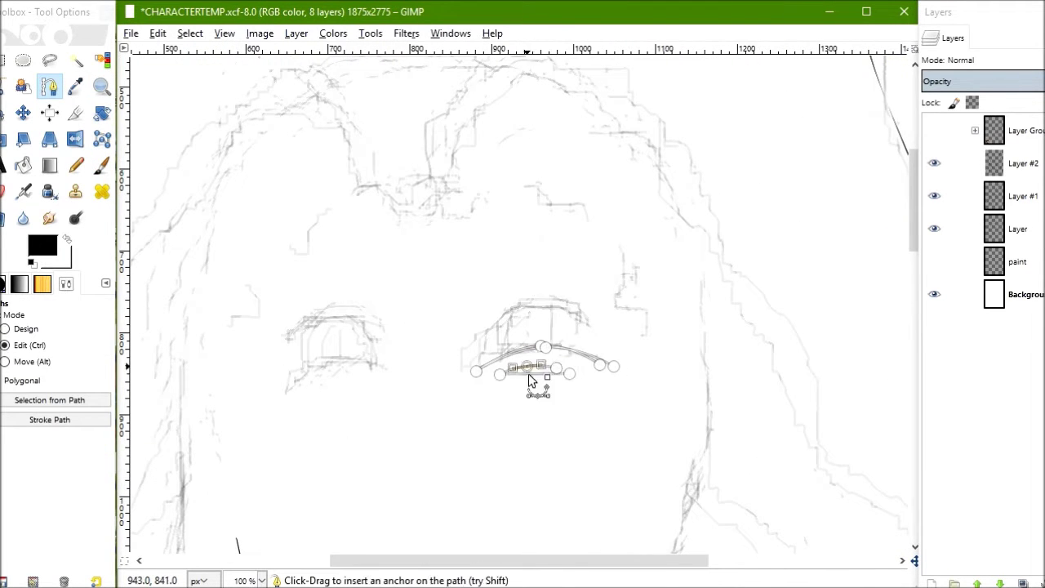
Curve the right eye outline path, ink it black, and save the image.
left_click_drag(477, 385, 535, 304)
left_click(50, 419)
key("Return")
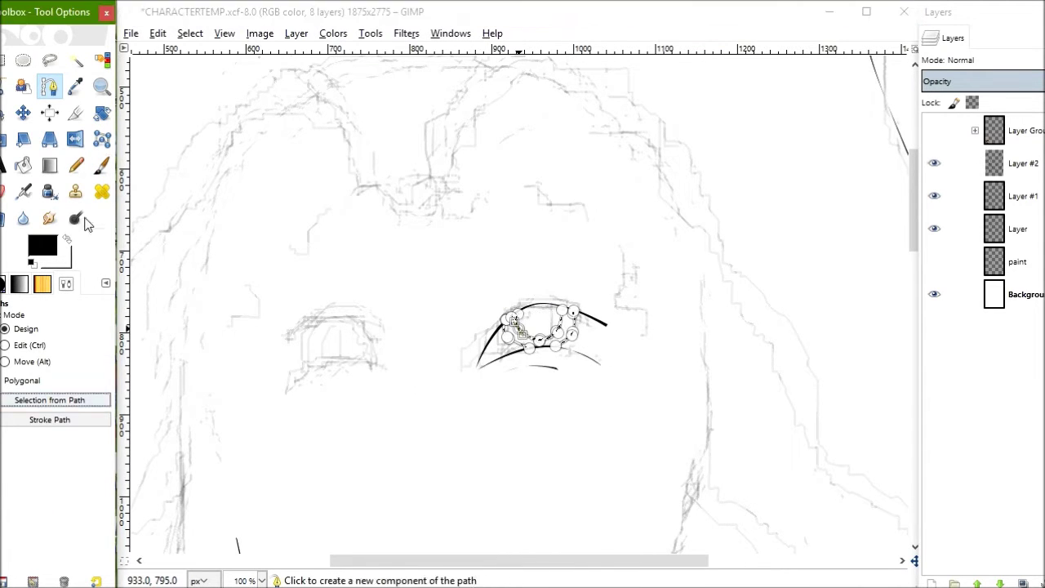
key("p")
key("ctrl+s")
key("z")
left_click(482, 228)
key("b")
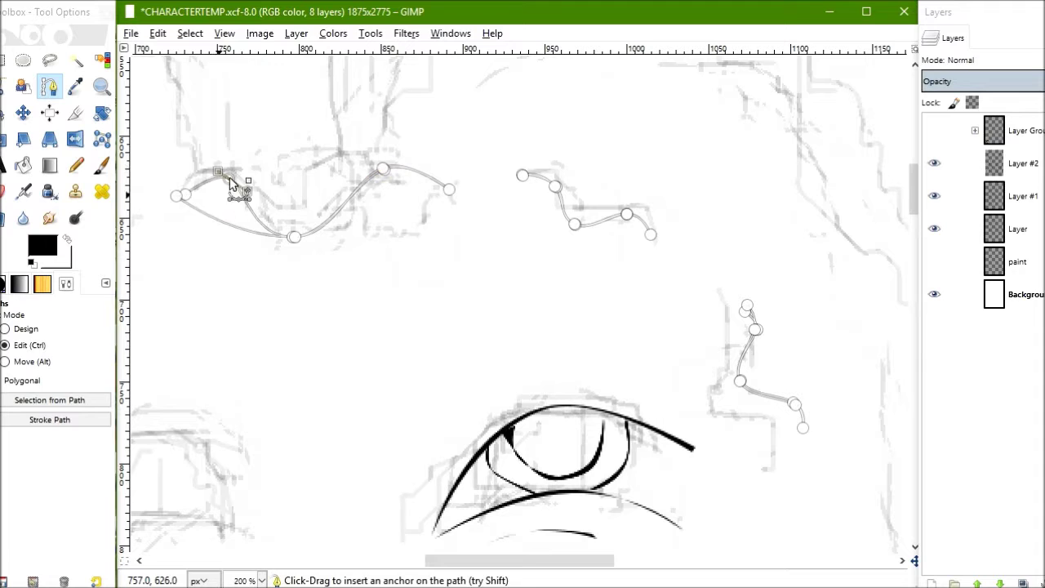
Ink the brow lines and curl beside the eye, then zoom out to 66.7%.
key("p")
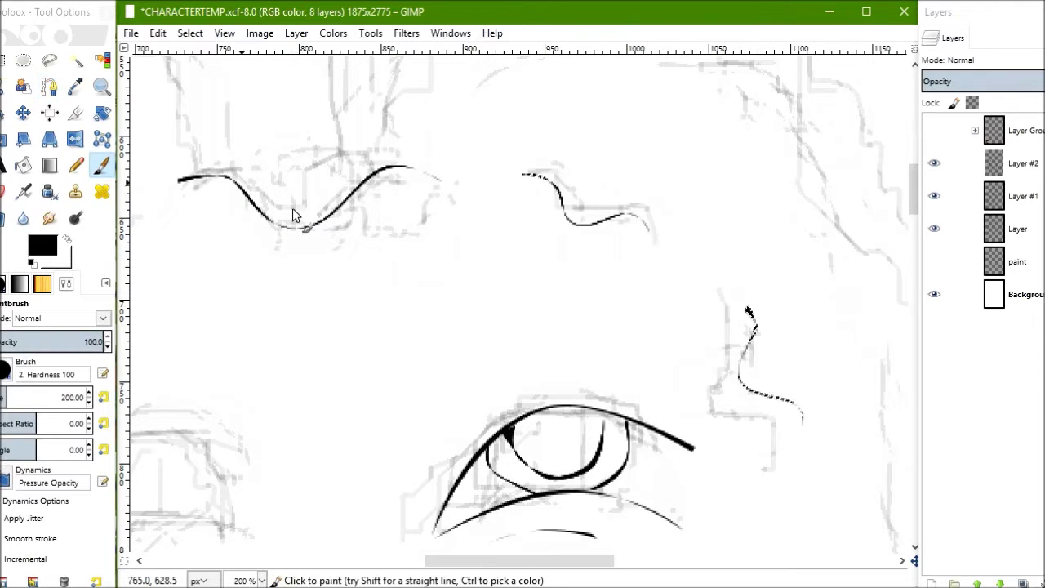
key("b")
left_click_drag(355, 187, 248, 198)
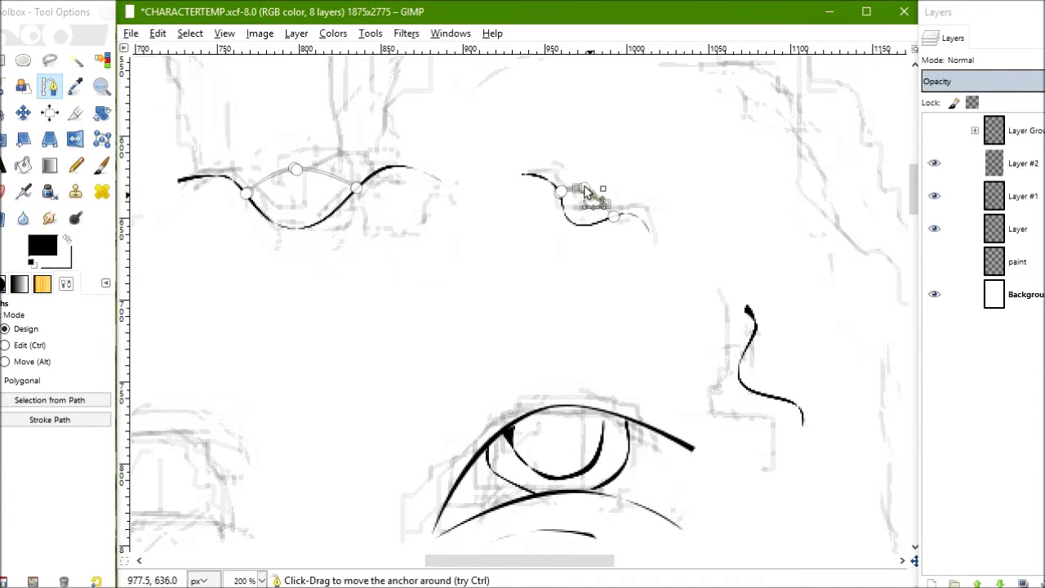
key("p")
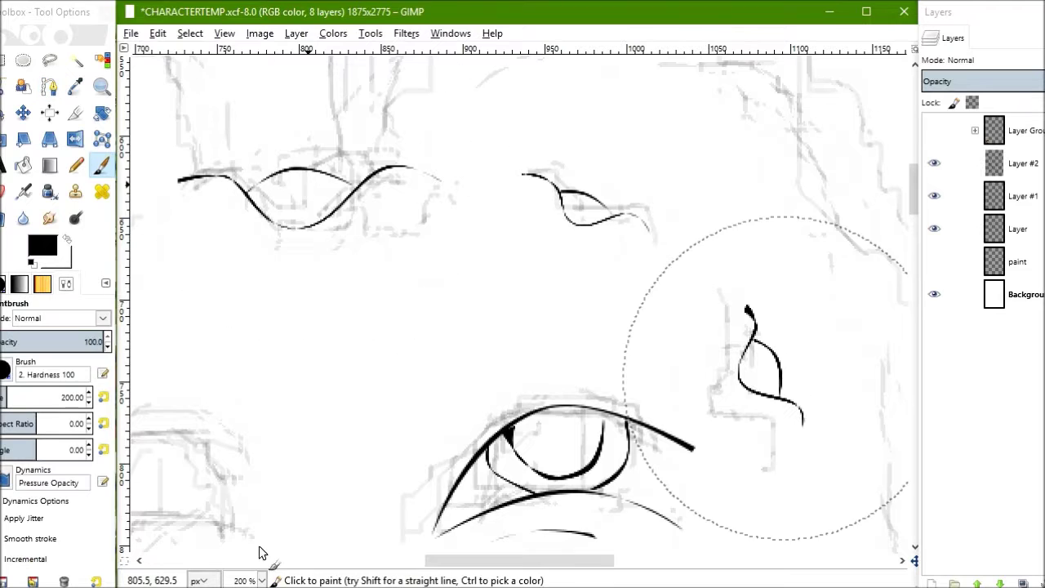
key("1")
left_click(245, 580)
left_click(250, 496)
Copy the inked eye, brows and curl into a new layer and flip it horizontally.
key("f")
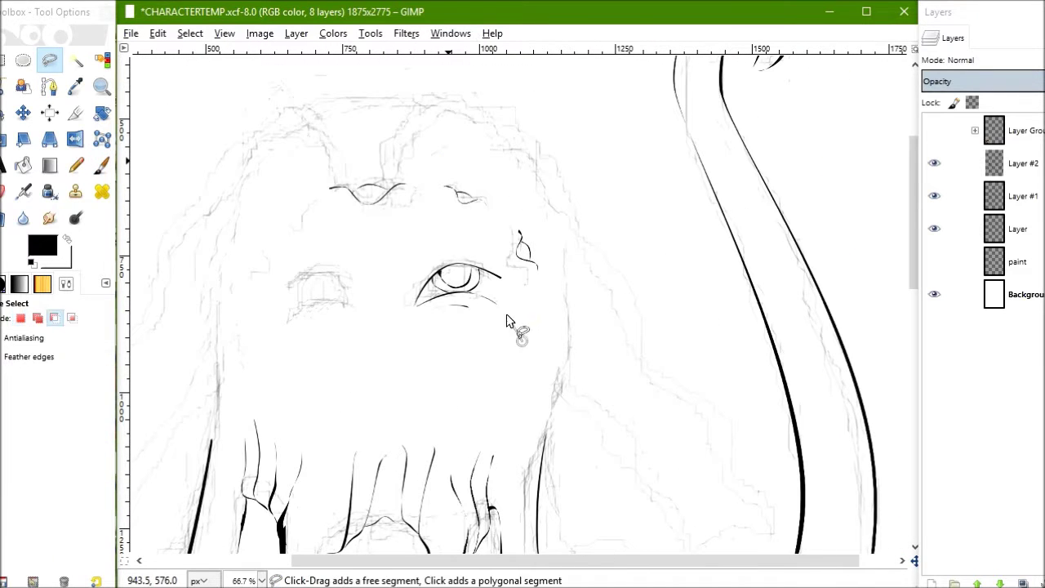
key("ctrl+s")
key("r")
left_click_drag(323, 146, 561, 351)
key("ctrl+c")
key("ctrl+v")
key("shift+ctrl+n")
left_click(296, 32)
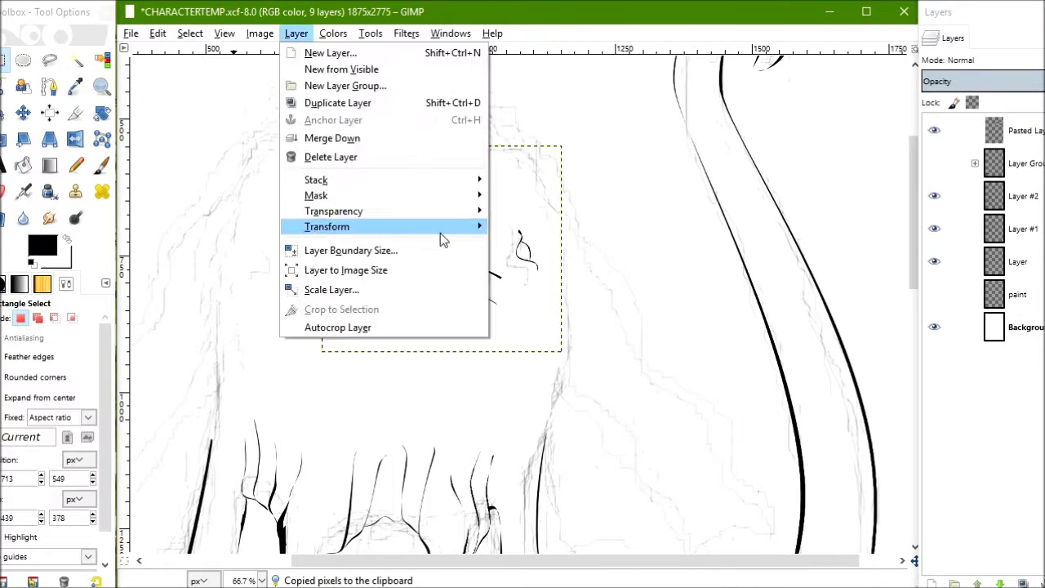
left_click(539, 229)
Move the mirrored eye to the left side of the face, align it, and lower its layer.
key("m")
left_click_drag(482, 304, 335, 304)
left_click_drag(391, 279, 403, 283)
key("shift+e")
left_click(999, 583)
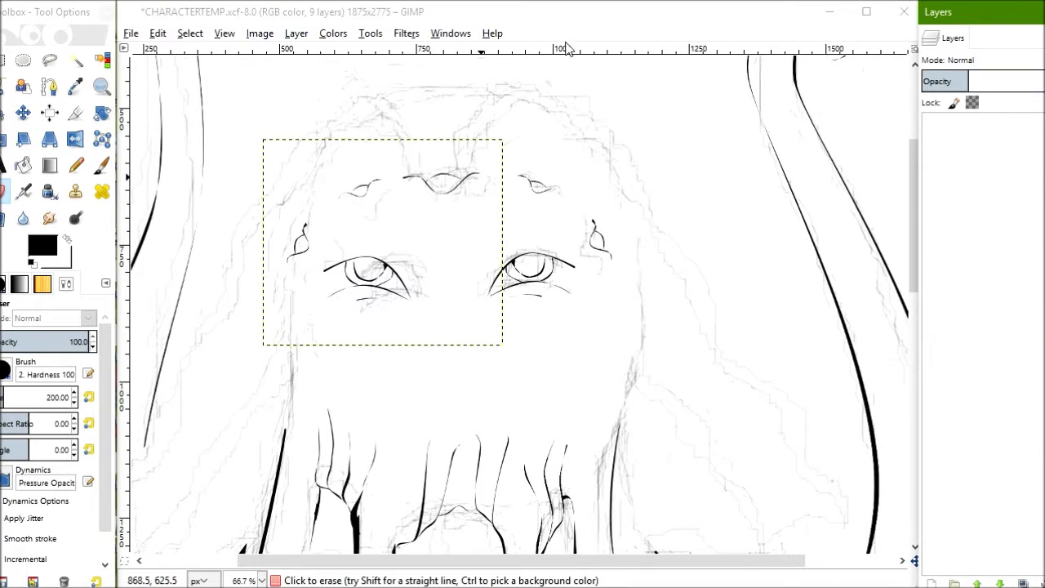
key("ctrl+s")
key("b")
double_click(994, 160)
Draw a hair outline path curving over the forehead and ink it black.
key("Return")
left_click(480, 172)
left_click_drag(556, 243, 626, 169)
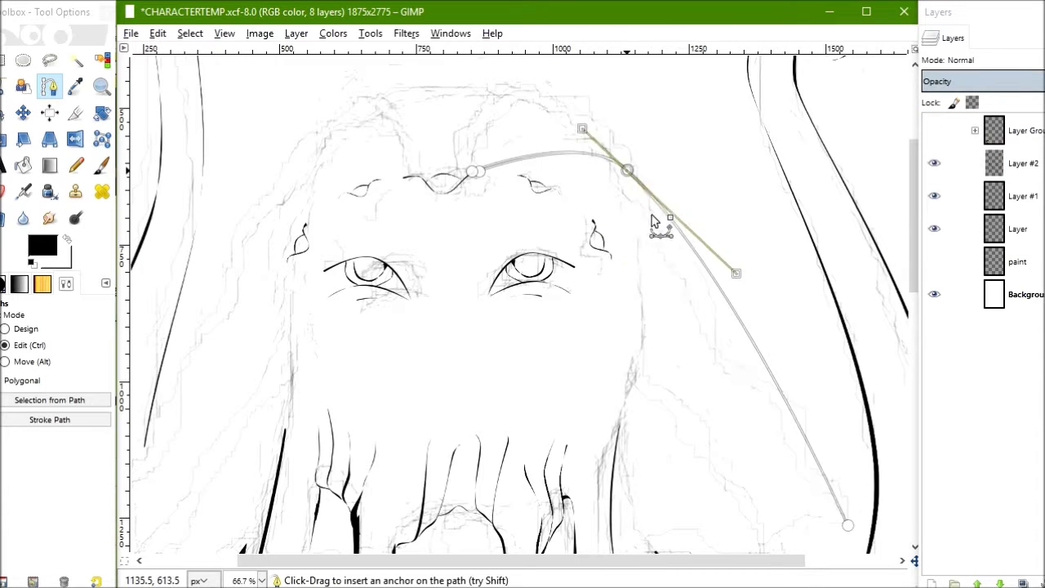
left_click_drag(723, 221, 590, 163)
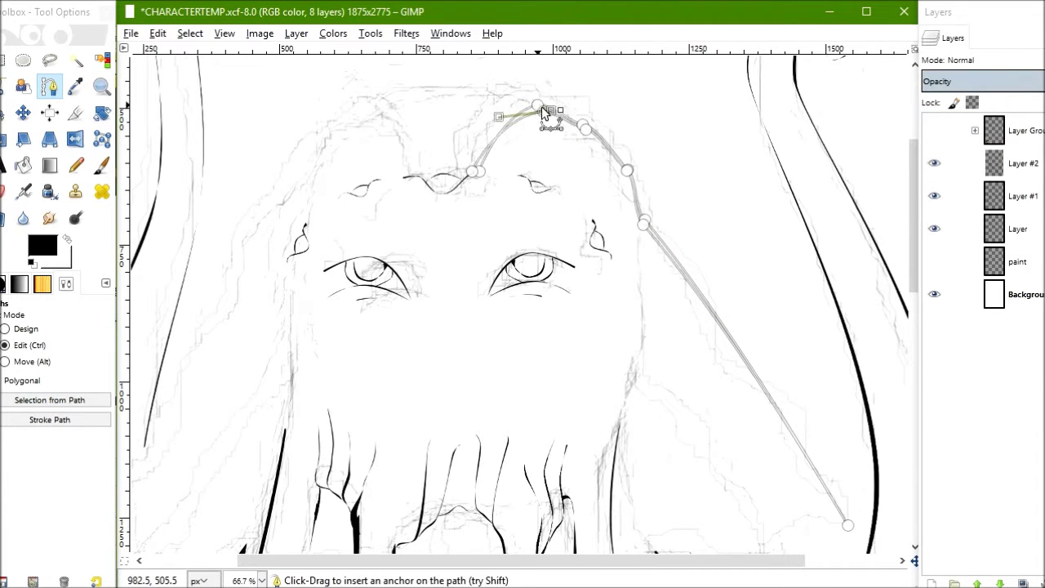
left_click_drag(527, 137, 527, 113)
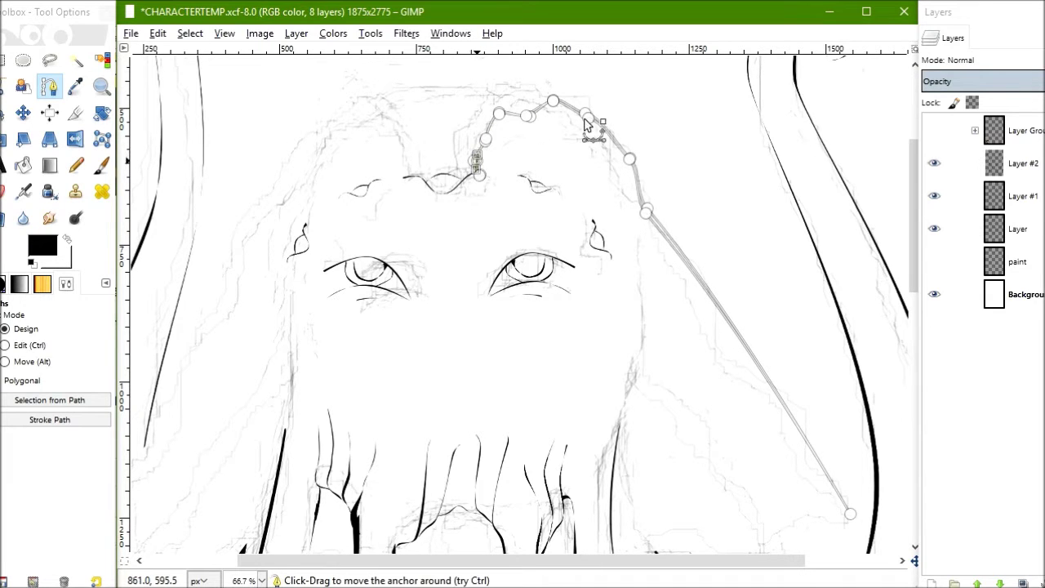
left_click_drag(633, 194, 628, 188)
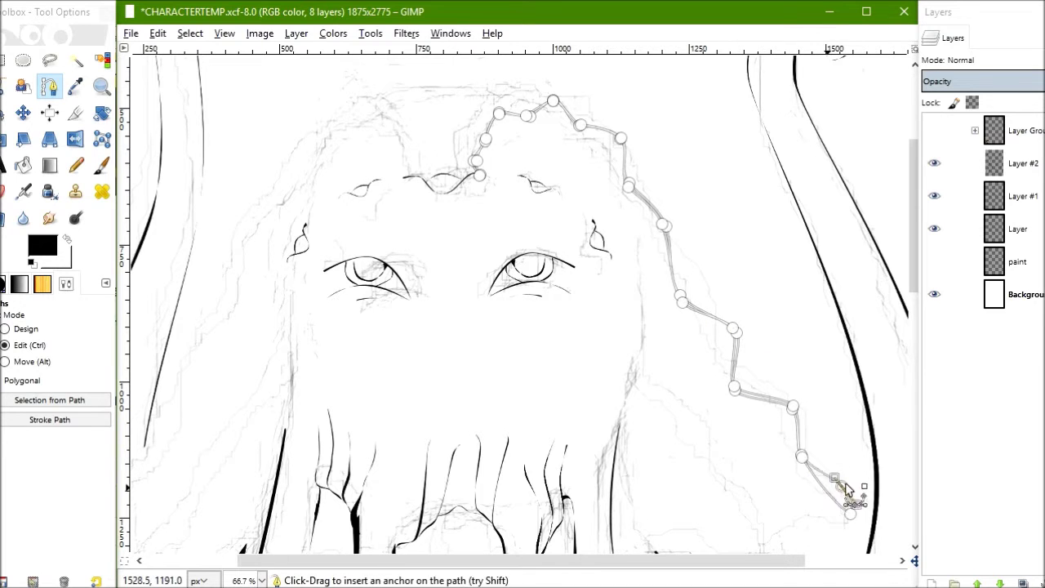
left_click(588, 354)
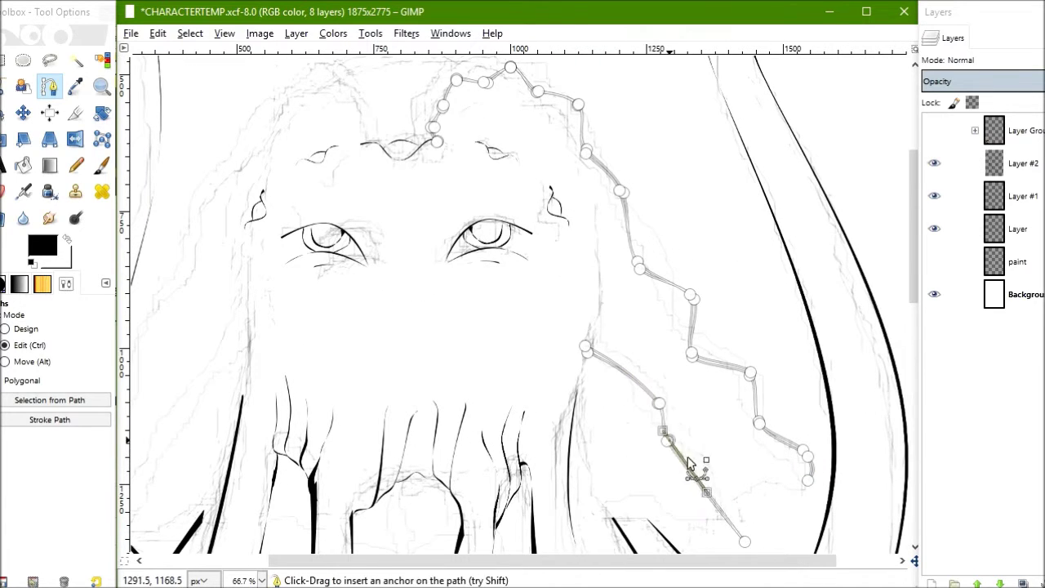
key("shift+v")
key("p")
Double the hair outline with an offset pasted copy merged into the ink layer.
key("f")
left_click_drag(436, 132, 576, 187)
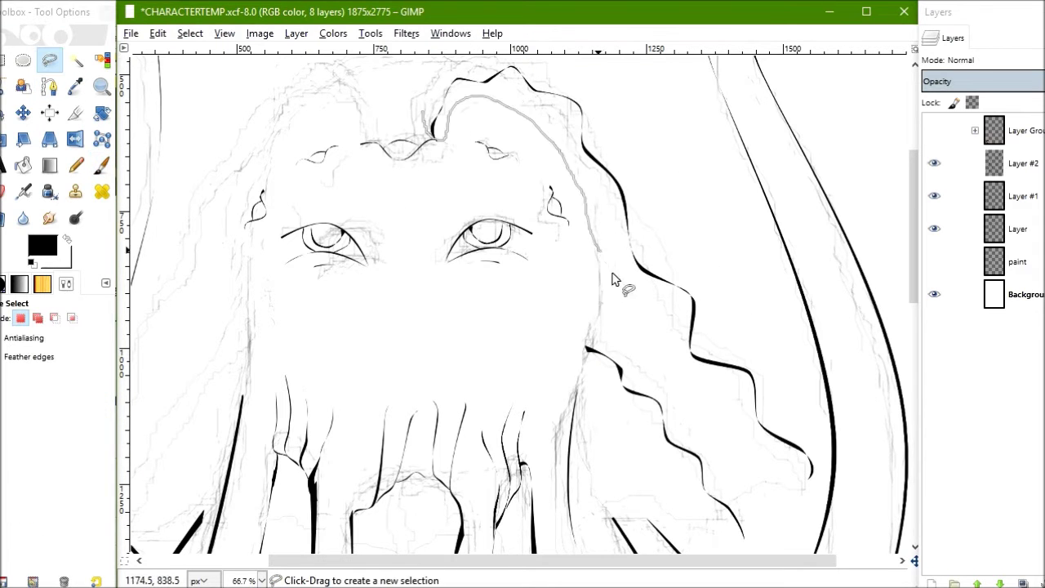
key("ctrl+c")
key("ctrl+v")
right_click(1013, 131)
left_click(886, 163)
key("m")
left_click_drag(700, 204, 709, 162)
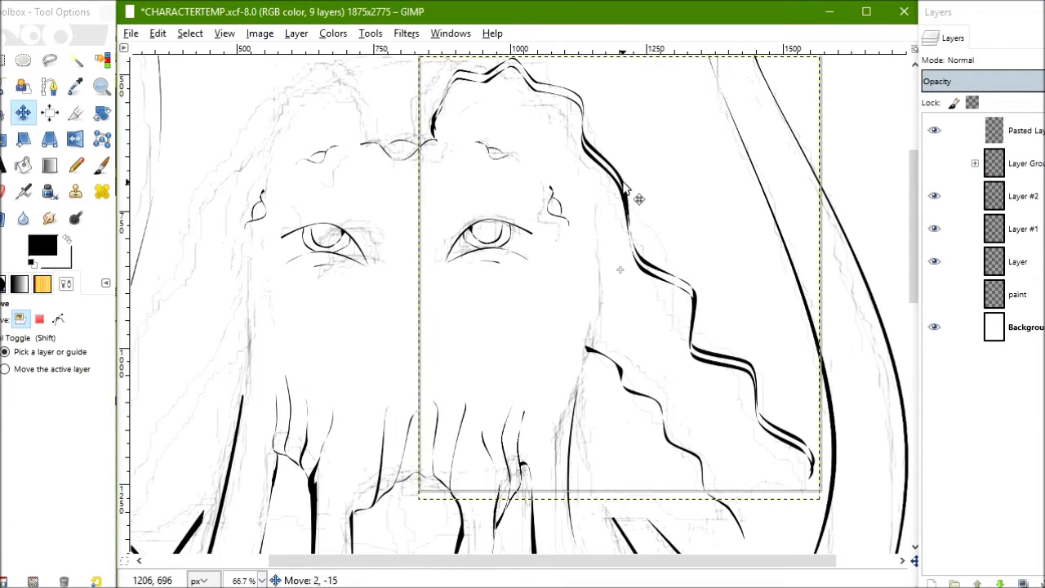
right_click(1012, 130)
left_click(899, 457)
Double the lower hair strand by pasting an offset copy and anchoring it.
key("f")
mouse_move(731, 545)
left_mouse_down()
mouse_move(768, 527)
mouse_move(732, 512)
left_mouse_up()
key("Return")
key("ctrl+c")
key("ctrl+v")
key("m")
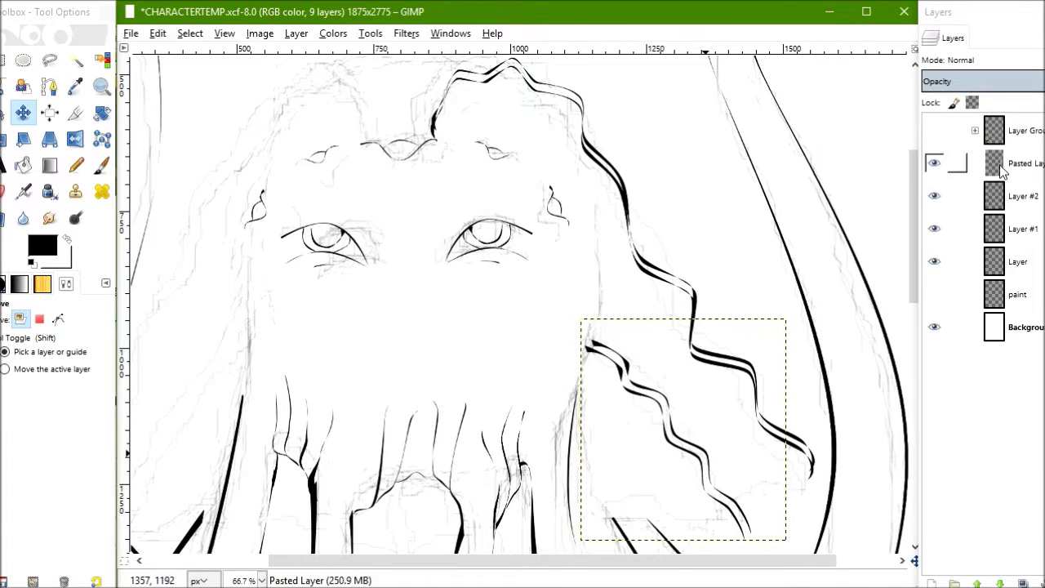
key("ctrl+h")
left_click(51, 87)
key("p")
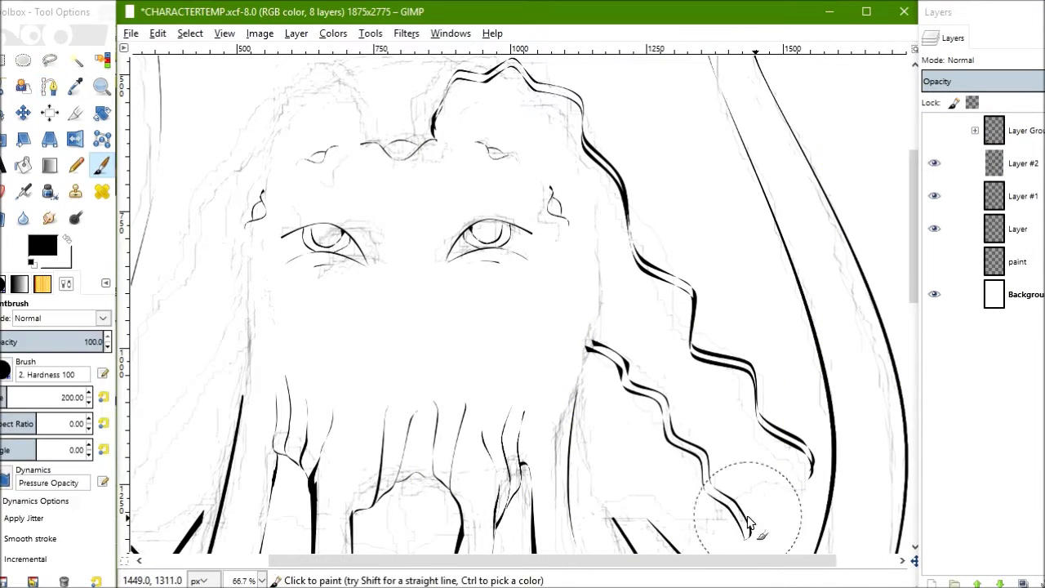
scroll(677, 280, "left", 2)
Copy the right-side hair, flip it horizontally, and move it to the left side.
key("f")
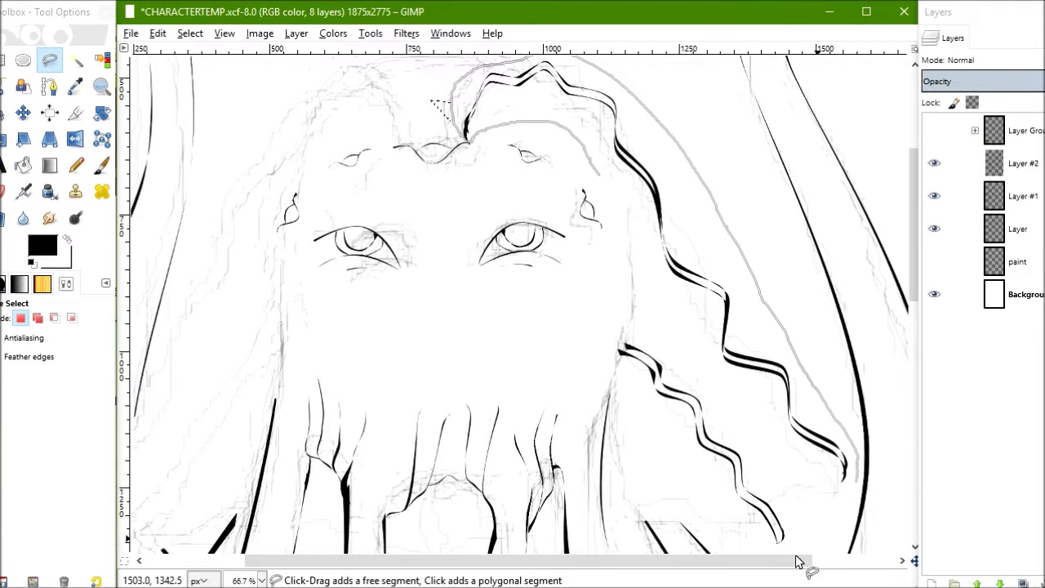
key("Return")
key("ctrl+c")
key("ctrl+v")
left_click(297, 33)
left_click(531, 231)
key("m")
mouse_move(759, 201)
left_mouse_down()
mouse_move(378, 171)
mouse_move(430, 167)
left_mouse_up()
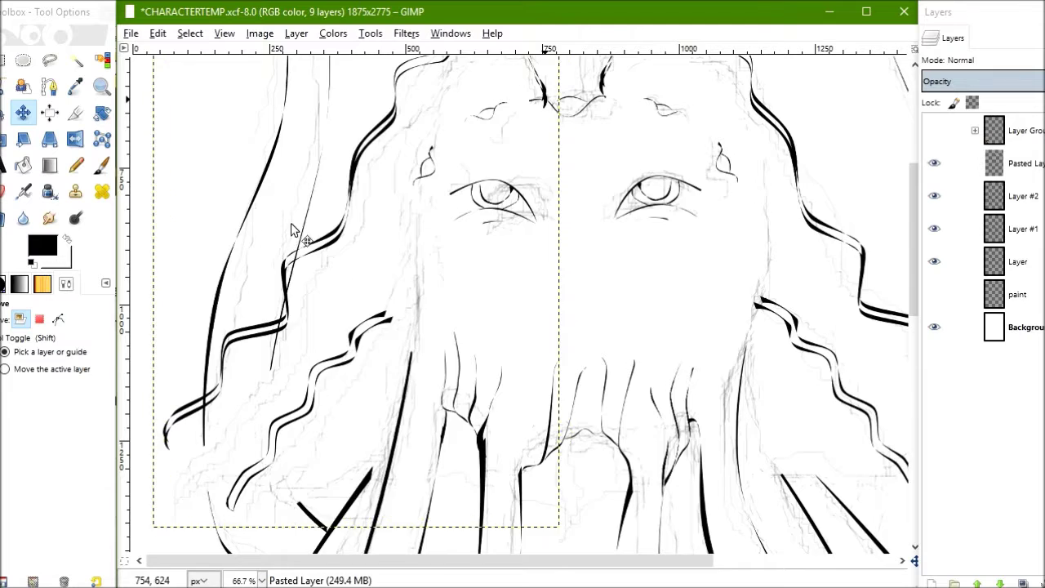
right_click(1017, 163)
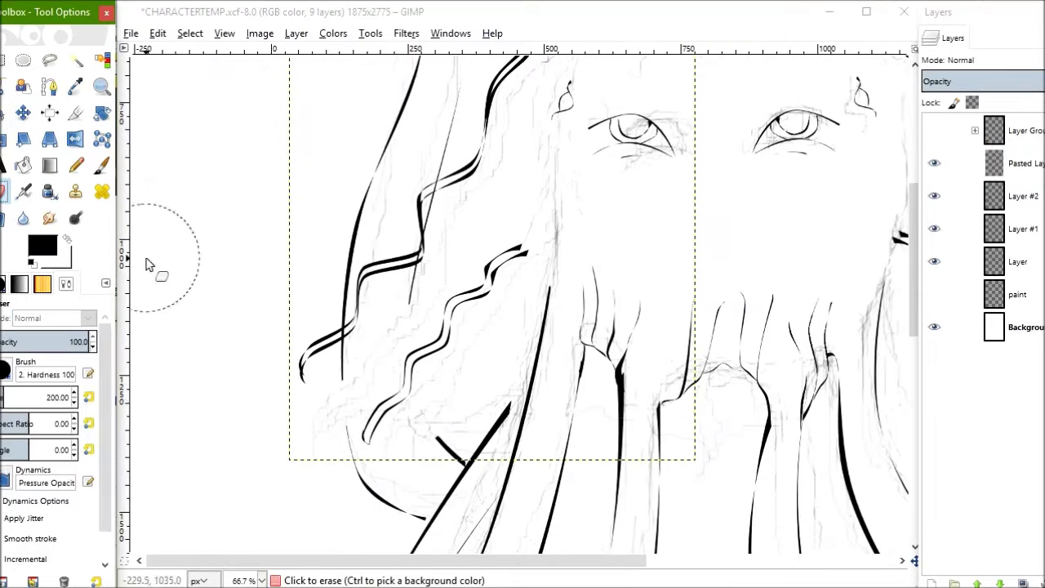
double_click(1004, 195)
key("Escape")
Set the eraser size to 20, select Pasted Layer, and merge it down into Layer #2.
key("shift+e")
double_click(61, 398)
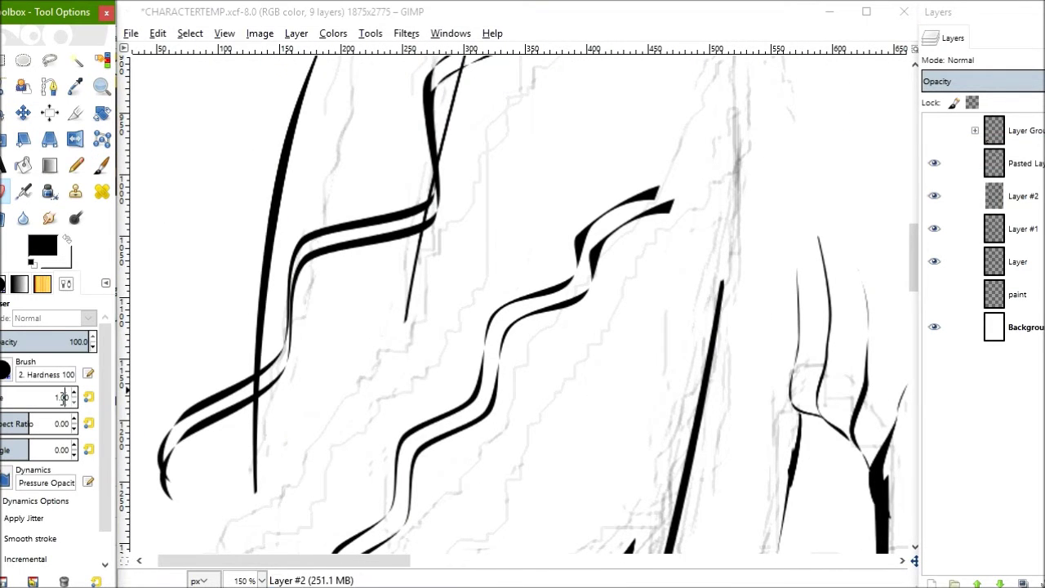
type("20")
left_click(260, 384)
scroll(385, 346, "up", 5)
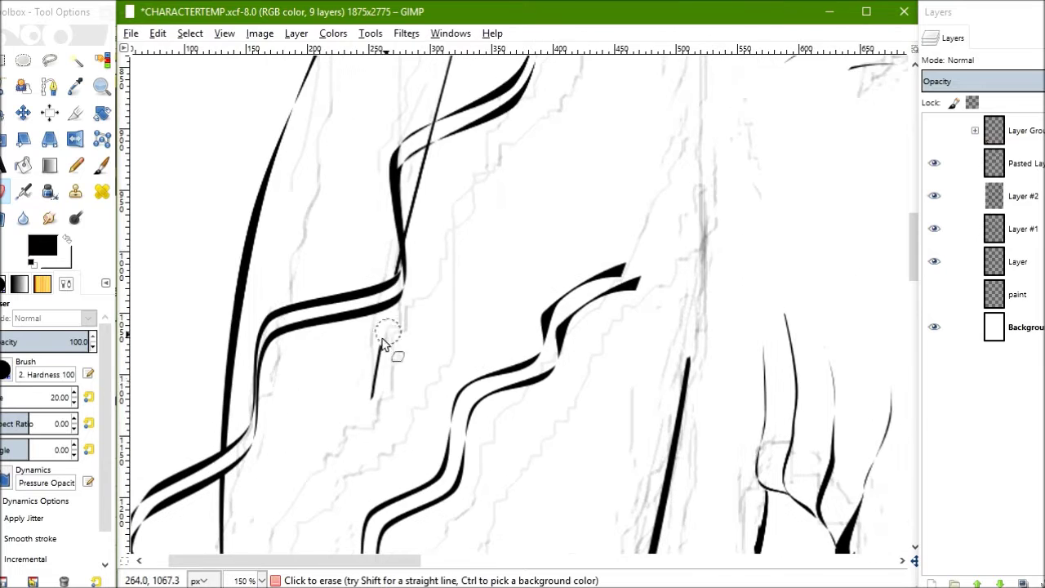
scroll(367, 376, "right", 3)
key("minus")
key("minus")
key("minus")
left_click(1017, 164)
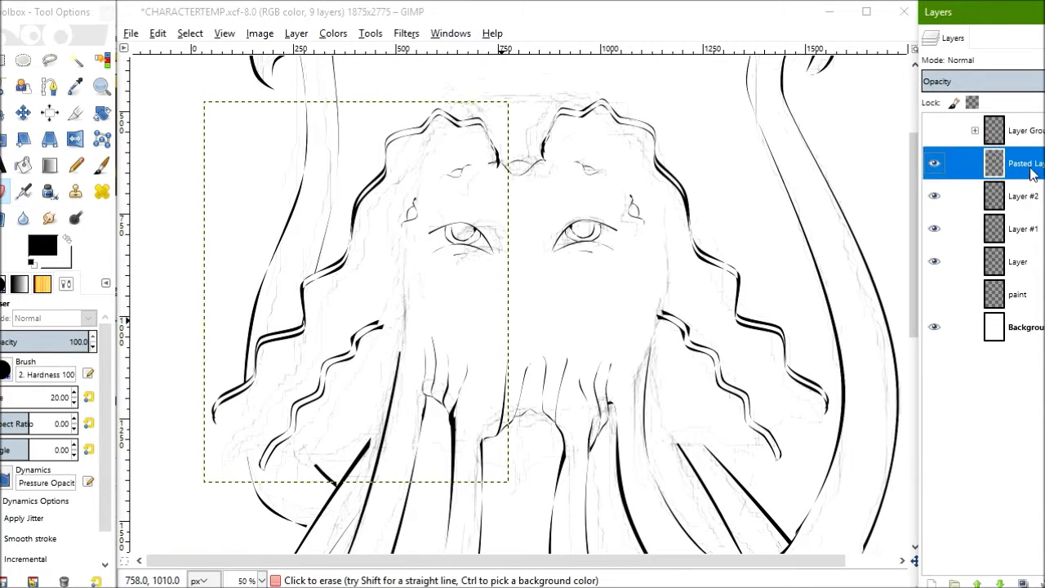
key("ctrl+s")
Draw a path along the lower hair edge and ink it with the brush.
key("b")
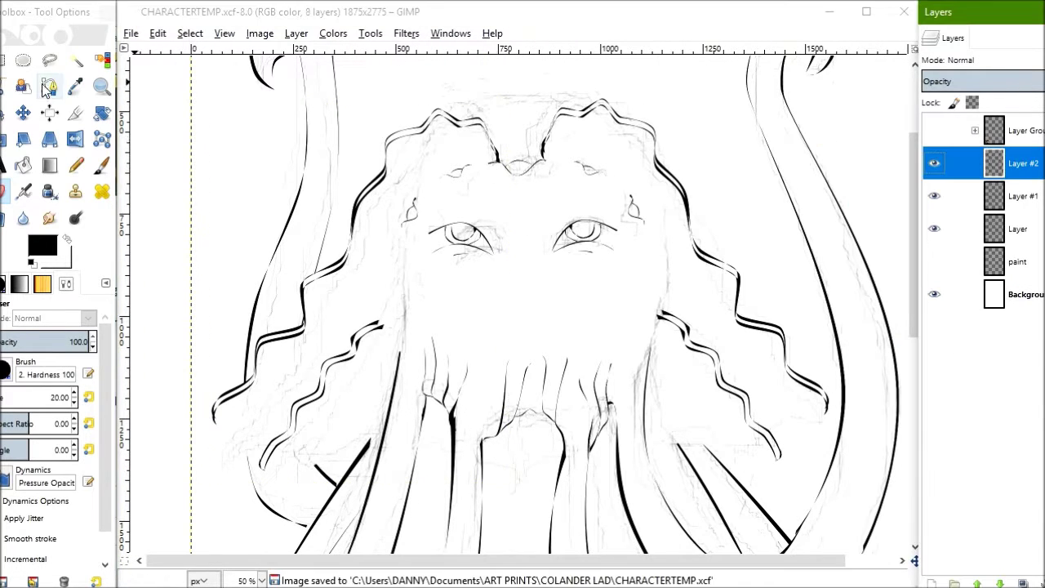
left_click(264, 470)
left_click(290, 445)
left_click(384, 437)
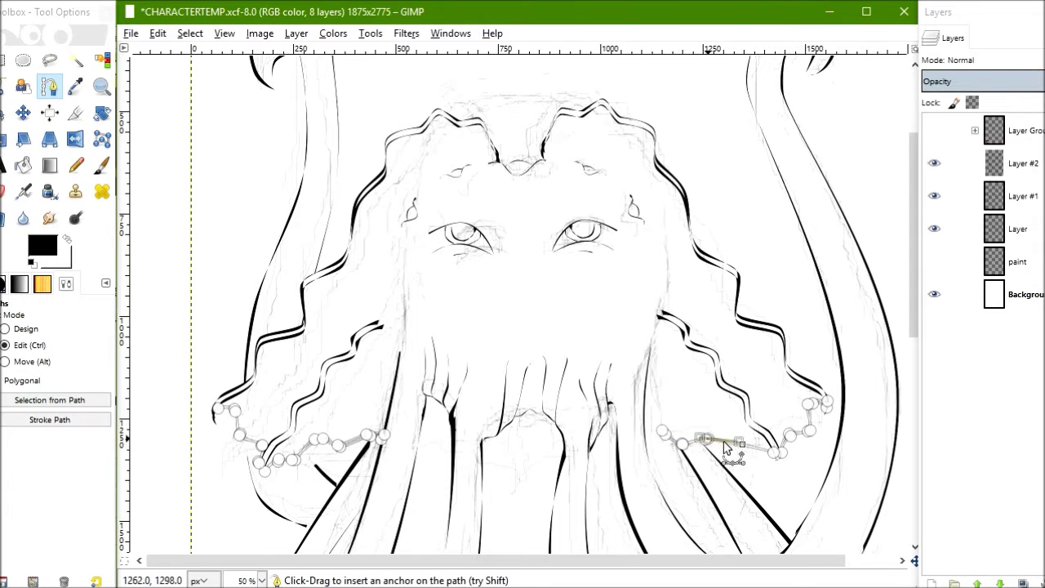
key("p")
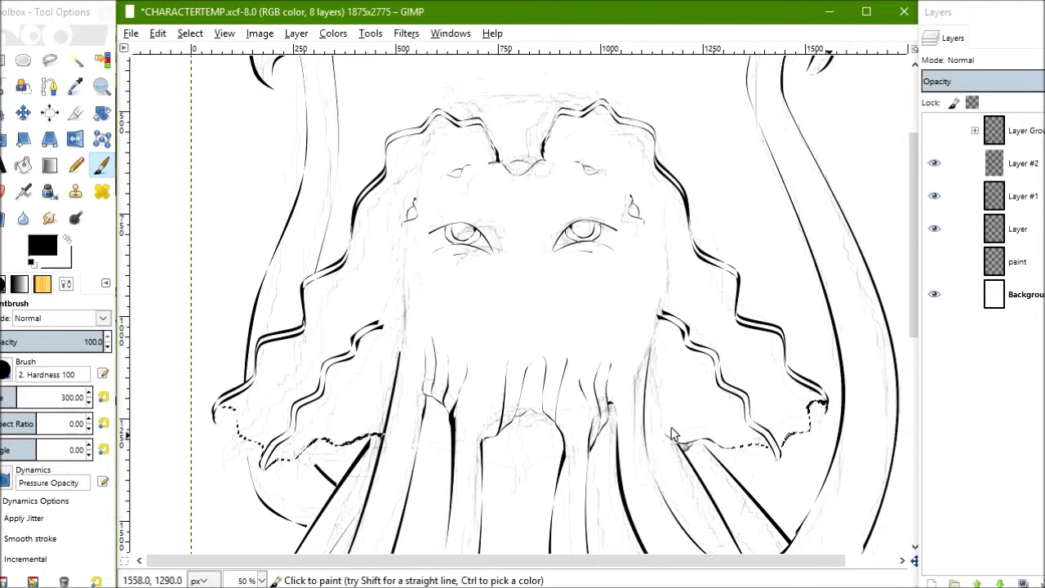
Zoom in on the tentacle strands, ink a strand path in black, and clear the selection.
key("z")
left_click(715, 406)
scroll(715, 406, "down", 4)
scroll(714, 406, "left", 3)
key("o")
key("b")
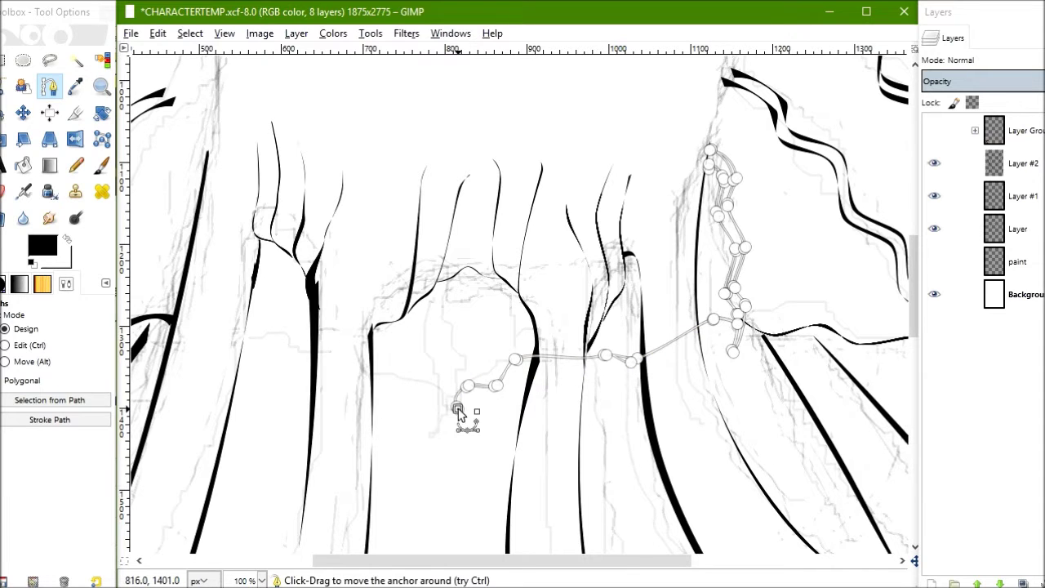
key("shift+v")
key("p")
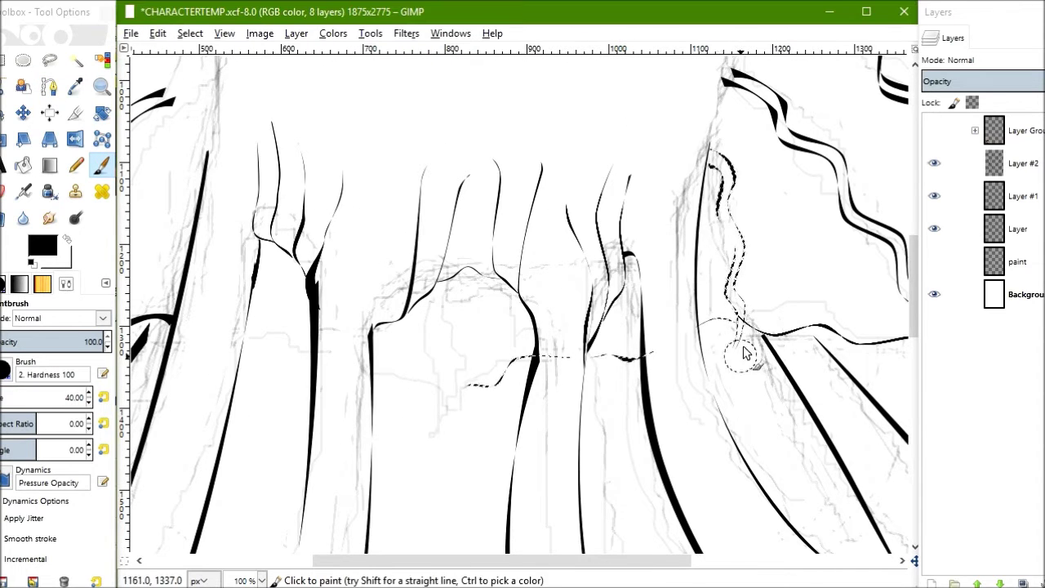
key("shift+ctrl+a")
Pick up the existing strand path and stroke it in black ink.
key("shift+e")
key("b")
left_click(256, 333)
key("p")
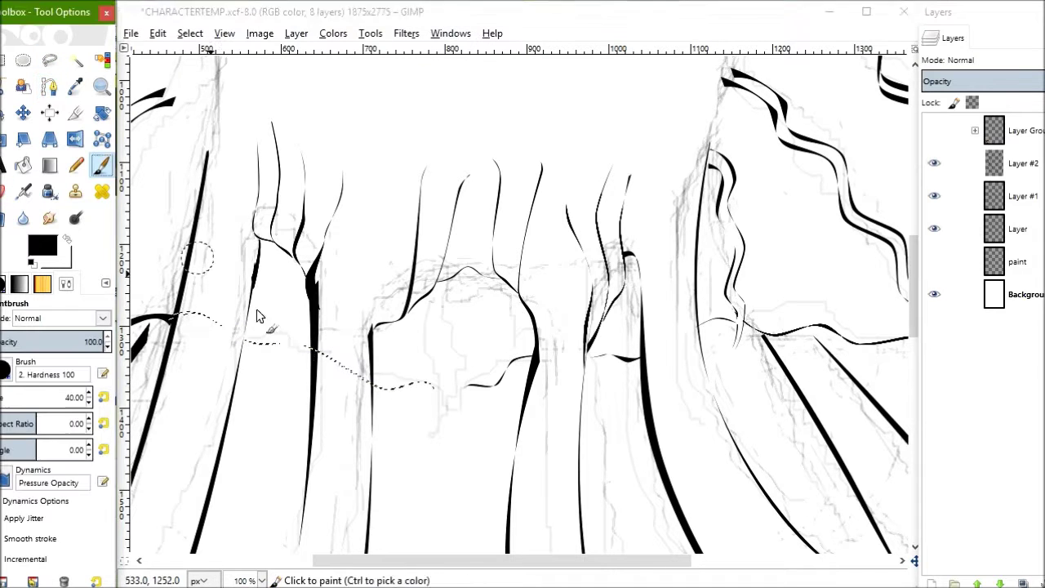
Ink a vertical black line down the middle tentacle strand.
key("b")
left_click(430, 330)
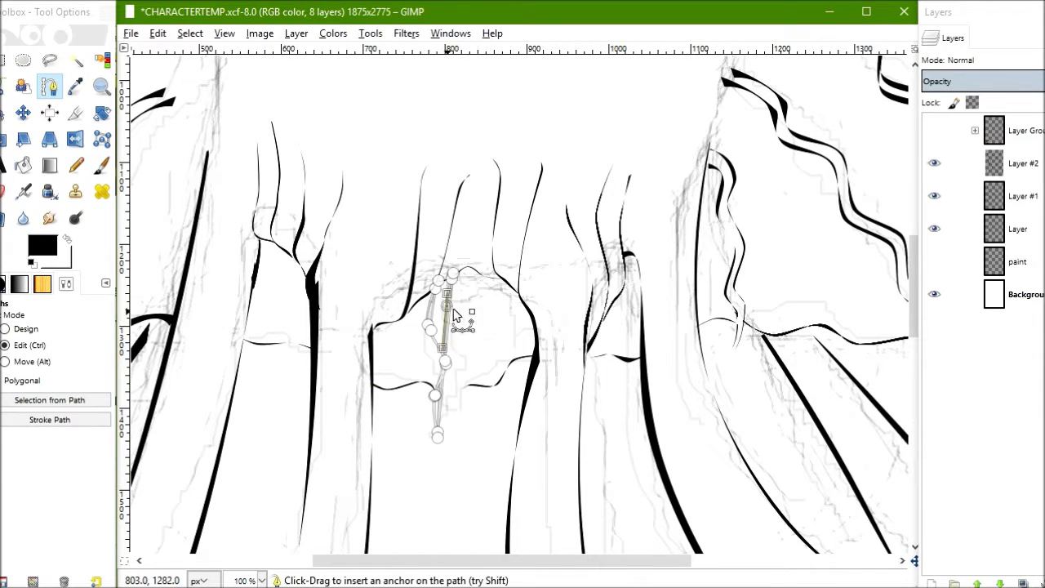
key("p")
scroll(455, 335, "left", 5)
key("b")
key("p")
Zoom in close on the end of the strand path.
key("b")
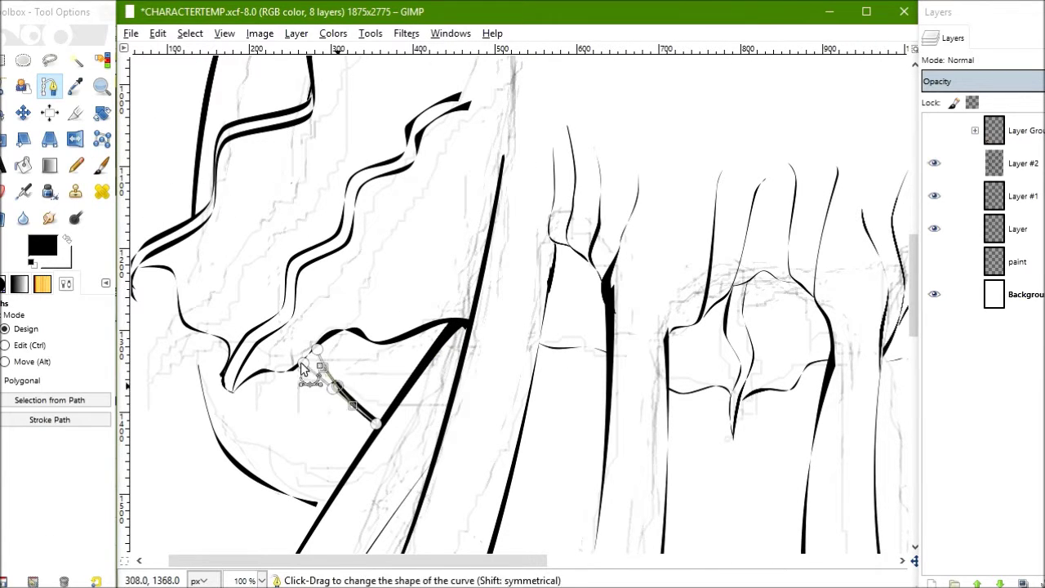
key("p")
key("z")
left_click(351, 292)
Zoom to the lower left strand and bend the path into a curve along it.
key("o")
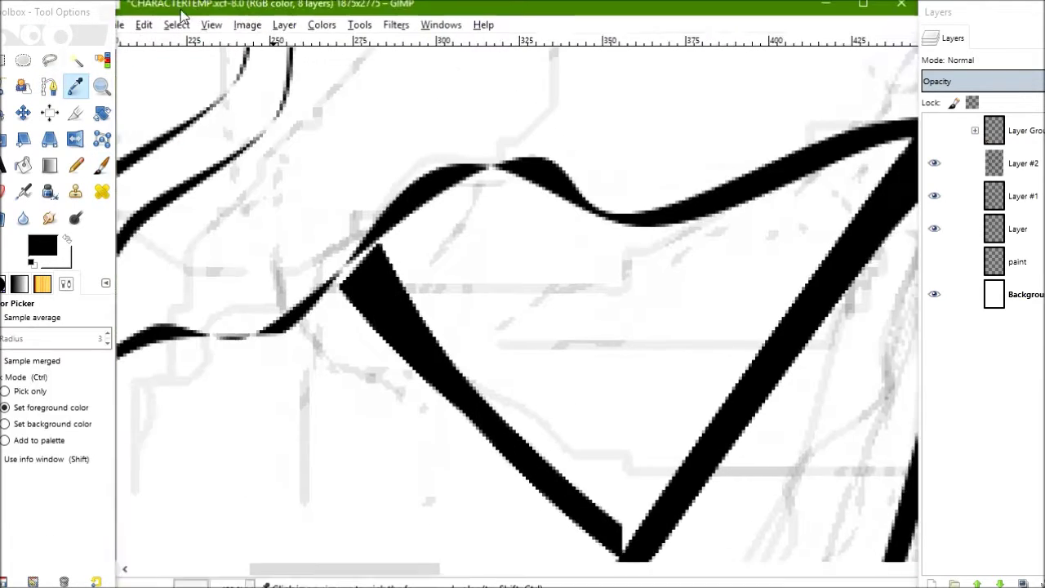
key("b")
key("p")
key("1")
key("z")
left_click(394, 384)
key("b")
left_click_drag(395, 381, 345, 380)
key("p")
Zoom out to 50% to see the whole character, then ink the hairline path in black.
key("b")
left_click(249, 580)
left_click(250, 515)
key("z")
key("1")
key("b")
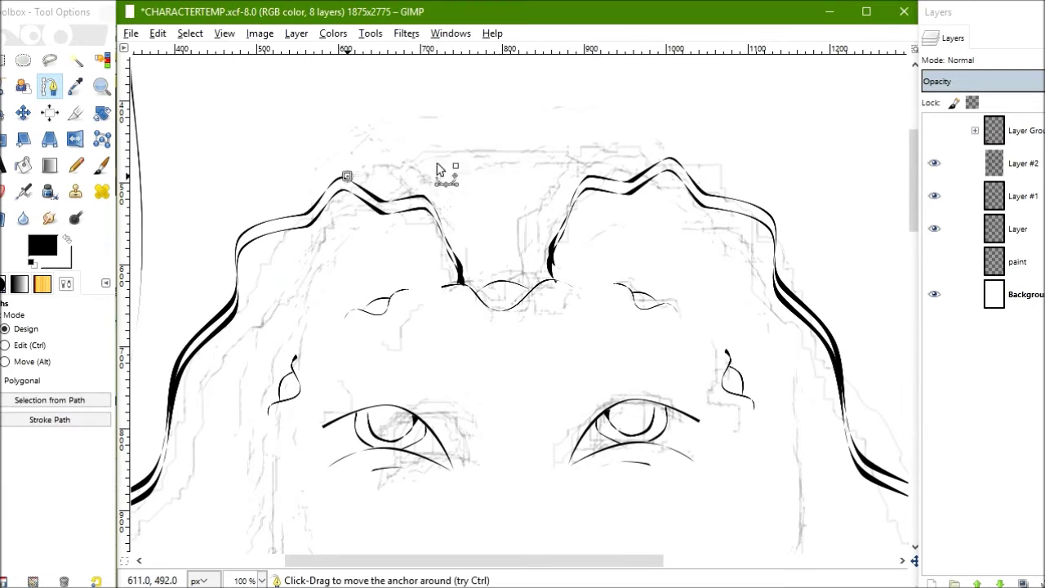
key("p")
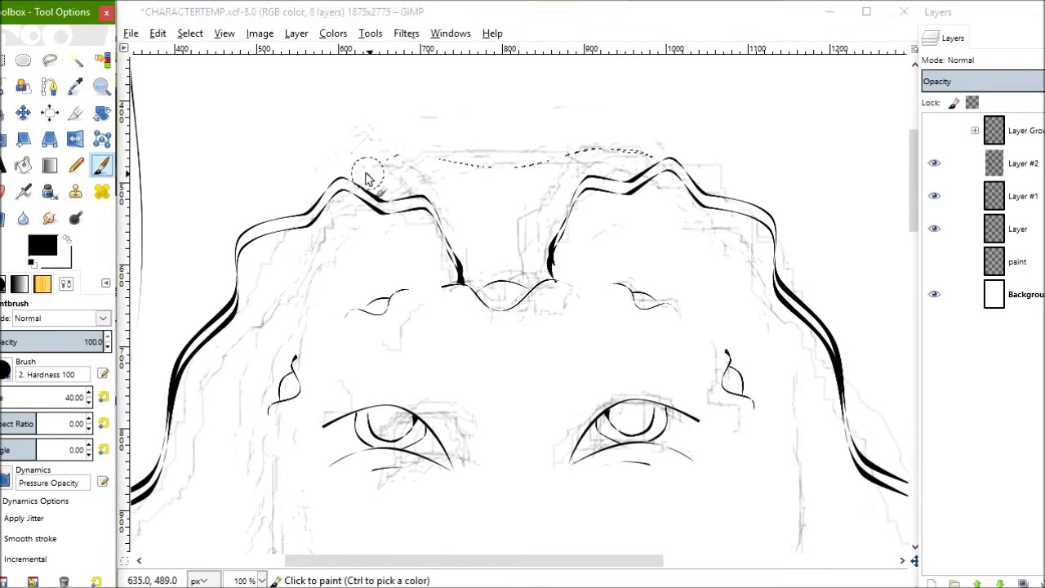
Draw a new path along the hairline to the brow and ink it in black.
key("b")
left_click(393, 168)
key("b")
key("p")
left_click(548, 278)
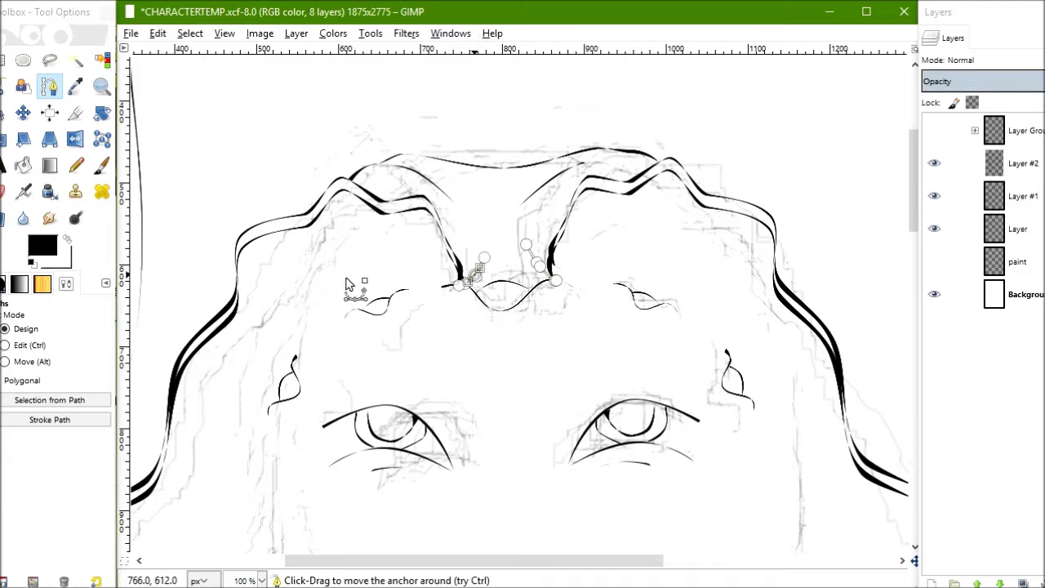
key("p")
Curve a path down the left side of the face to where the strands meet and ink it black.
scroll(490, 175, "down", 3)
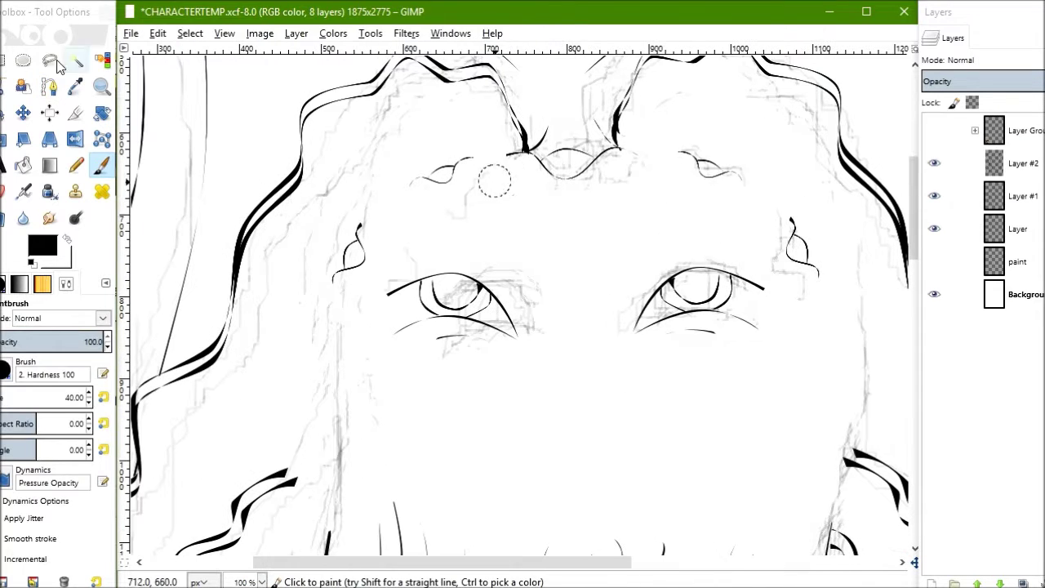
key("b")
left_click_drag(388, 296, 326, 214)
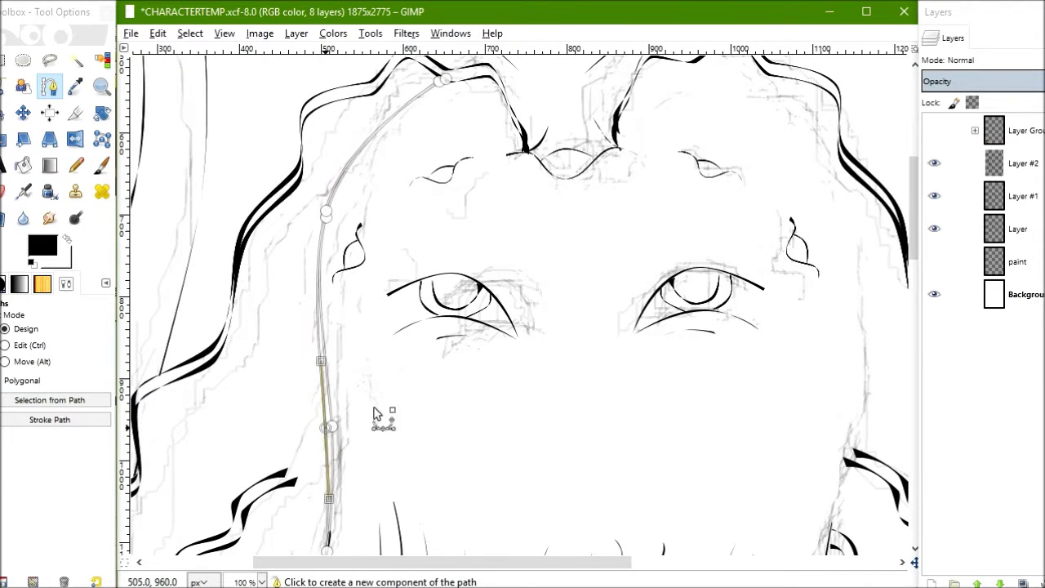
key("b")
scroll(369, 427, "down", 5)
key("p")
left_click(349, 268)
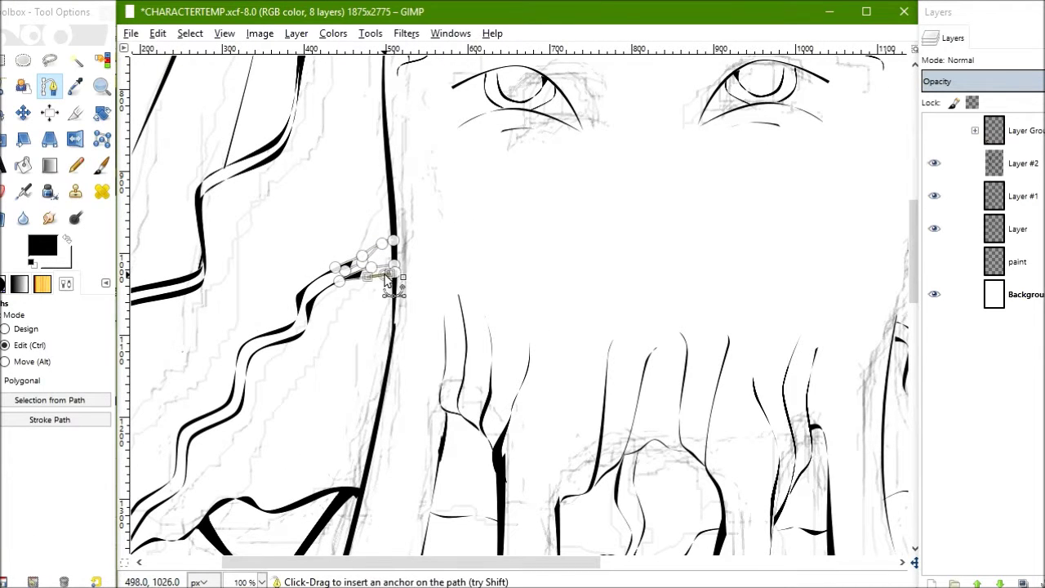
key("b")
Curve a path along the right side of the face.
scroll(455, 222, "left", 3)
scroll(490, 122, "up", 2)
key("p")
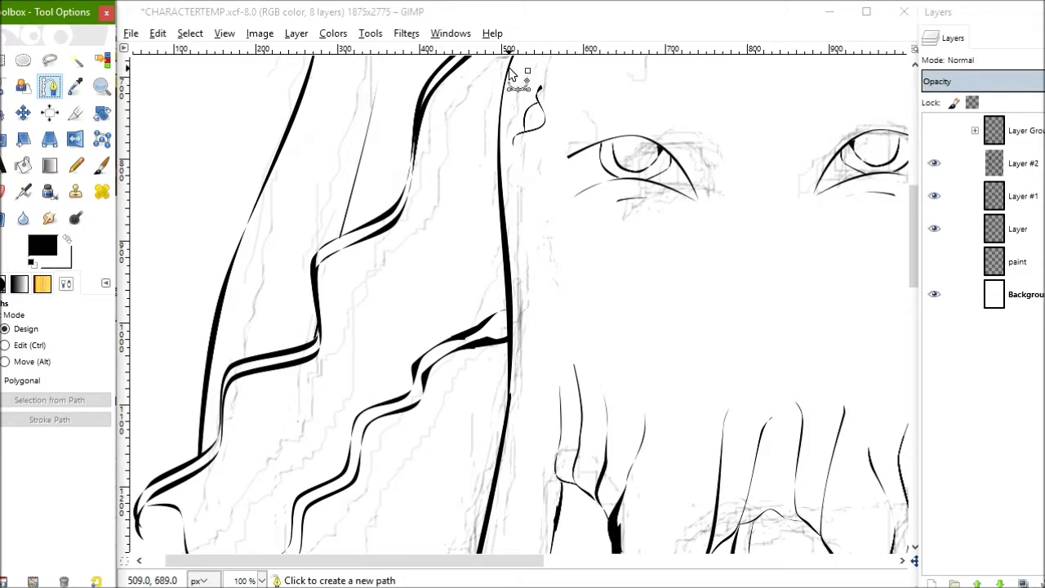
scroll(511, 75, "right", 5)
scroll(510, 75, "up", 2)
left_click_drag(486, 108, 595, 234)
scroll(596, 233, "left", 1)
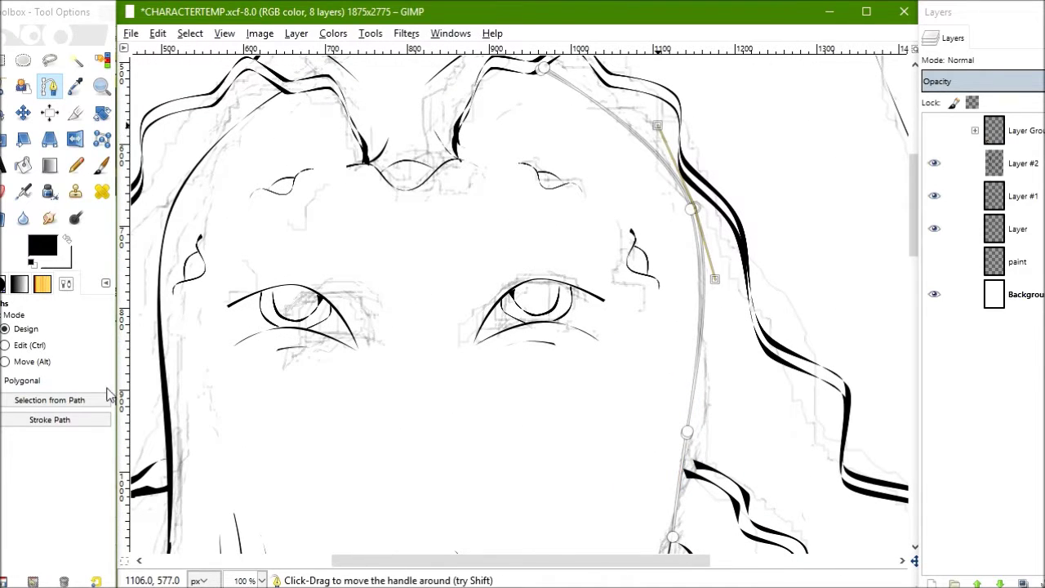
Zoom in on the hair stroke.
key("p")
scroll(711, 303, "down", 1)
key("z")
left_click(600, 350)
key("b")
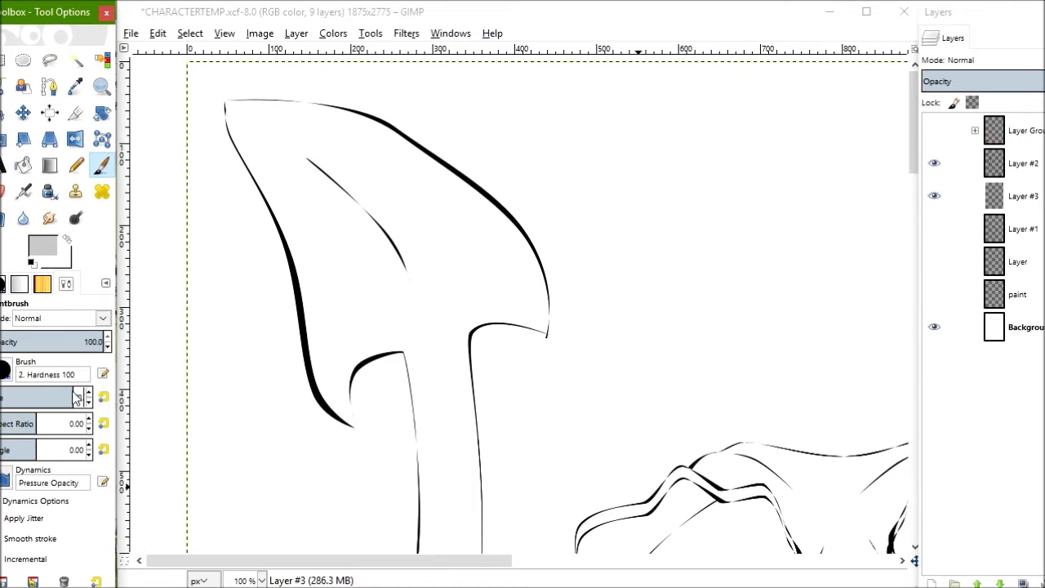
Brush grey fill into the top-left tentacle, lower and right strands, and the J- and U-shaped strands.
left_click_drag(341, 203, 446, 190)
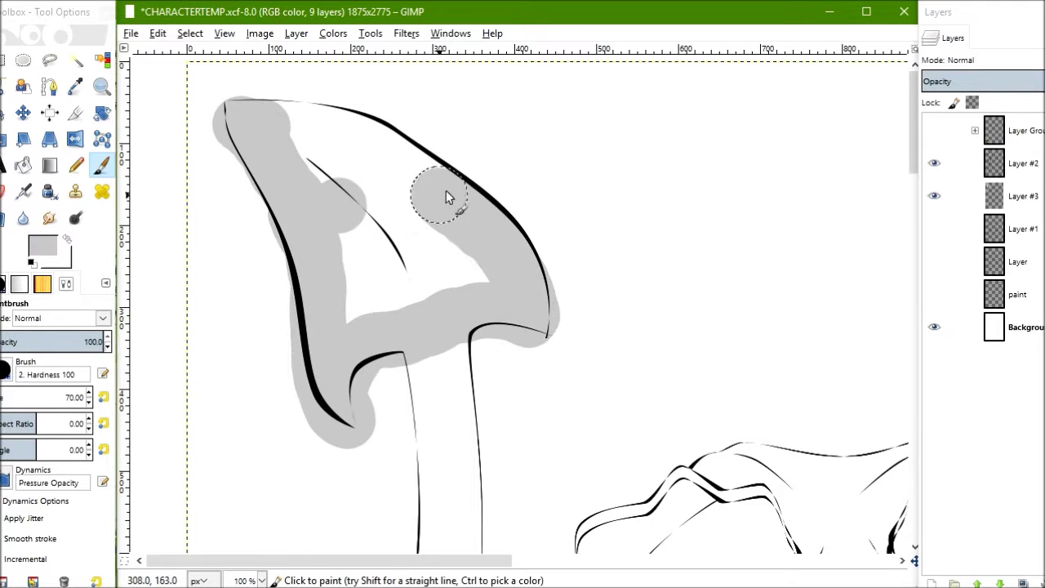
mouse_move(446, 190)
left_mouse_down()
mouse_move(290, 360)
mouse_move(303, 338)
mouse_move(563, 294)
mouse_move(348, 310)
mouse_move(423, 182)
mouse_move(320, 289)
mouse_move(529, 252)
mouse_move(409, 206)
mouse_move(277, 270)
mouse_move(362, 385)
mouse_move(434, 146)
mouse_move(222, 392)
mouse_move(392, 206)
mouse_move(436, 366)
mouse_move(438, 231)
mouse_move(275, 273)
mouse_move(432, 420)
mouse_move(693, 385)
mouse_move(700, 367)
mouse_move(660, 257)
mouse_move(500, 242)
mouse_move(455, 103)
mouse_move(420, 250)
mouse_move(317, 291)
mouse_move(416, 84)
mouse_move(467, 238)
mouse_move(424, 338)
mouse_move(518, 329)
left_mouse_up()
mouse_move(360, 428)
left_mouse_down()
mouse_move(572, 420)
mouse_move(630, 373)
mouse_move(723, 439)
mouse_move(756, 393)
left_mouse_up()
mouse_move(756, 393)
left_mouse_down()
mouse_move(768, 448)
mouse_move(738, 187)
left_mouse_up()
mouse_move(363, 335)
left_mouse_down()
mouse_move(542, 420)
mouse_move(578, 262)
left_mouse_up()
mouse_move(589, 407)
left_mouse_down()
mouse_move(520, 168)
mouse_move(644, 175)
mouse_move(735, 327)
left_mouse_up()
mouse_move(362, 101)
left_mouse_down()
mouse_move(443, 250)
mouse_move(560, 260)
mouse_move(561, 152)
mouse_move(523, 73)
left_mouse_up()
Fill the remaining strand with grey from its lower part upward.
key("e")
key("shift+e")
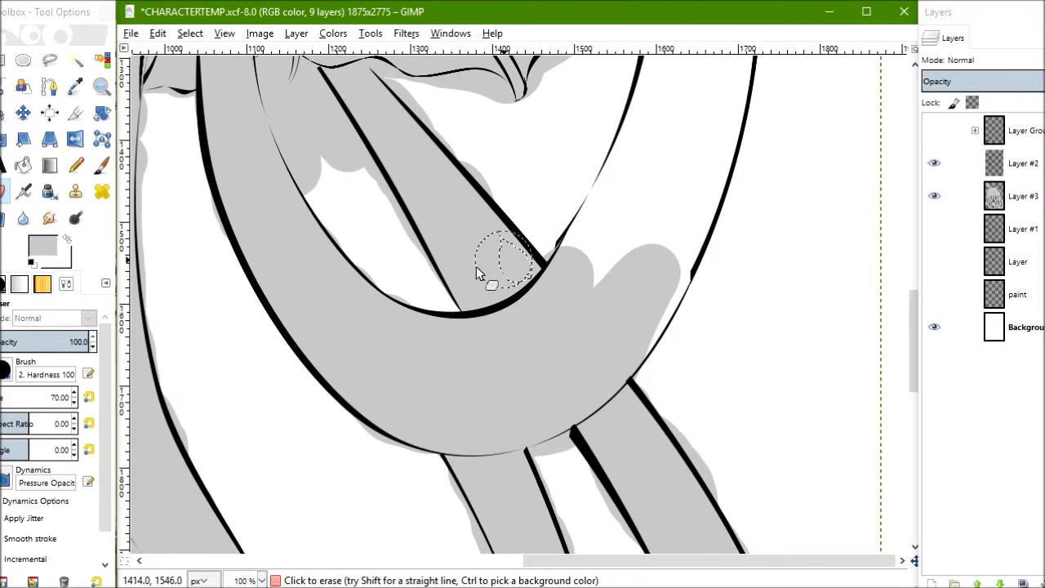
key("p")
left_click_drag(597, 228, 658, 311)
mouse_move(540, 343)
left_mouse_down()
mouse_move(595, 420)
mouse_move(542, 196)
mouse_move(502, 130)
mouse_move(586, 290)
mouse_move(598, 162)
left_mouse_up()
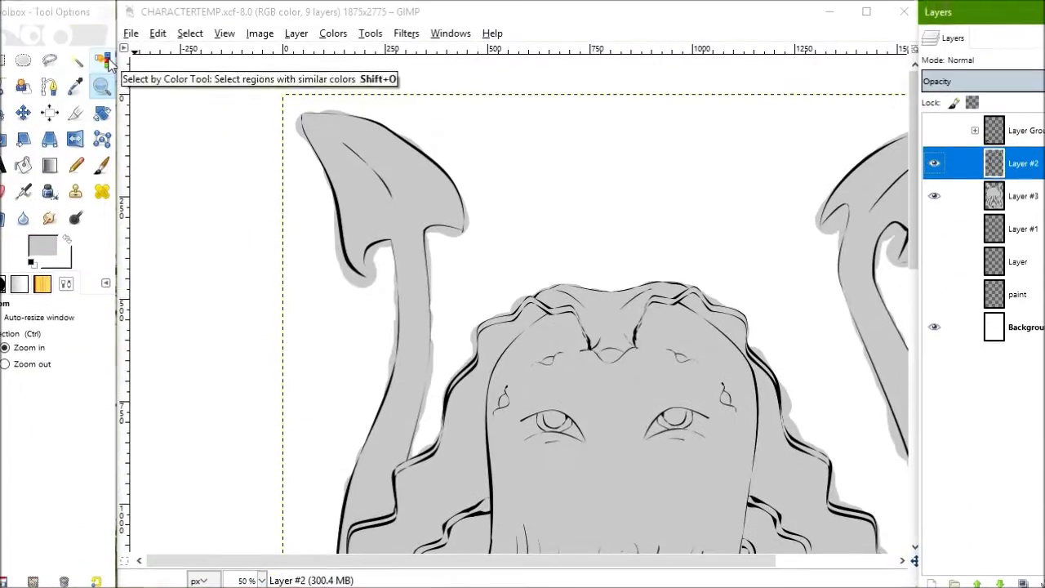
Select all the black ink outlines by colour and open the selection options to grow it.
left_click(102, 61)
left_click(343, 242)
left_click(190, 32)
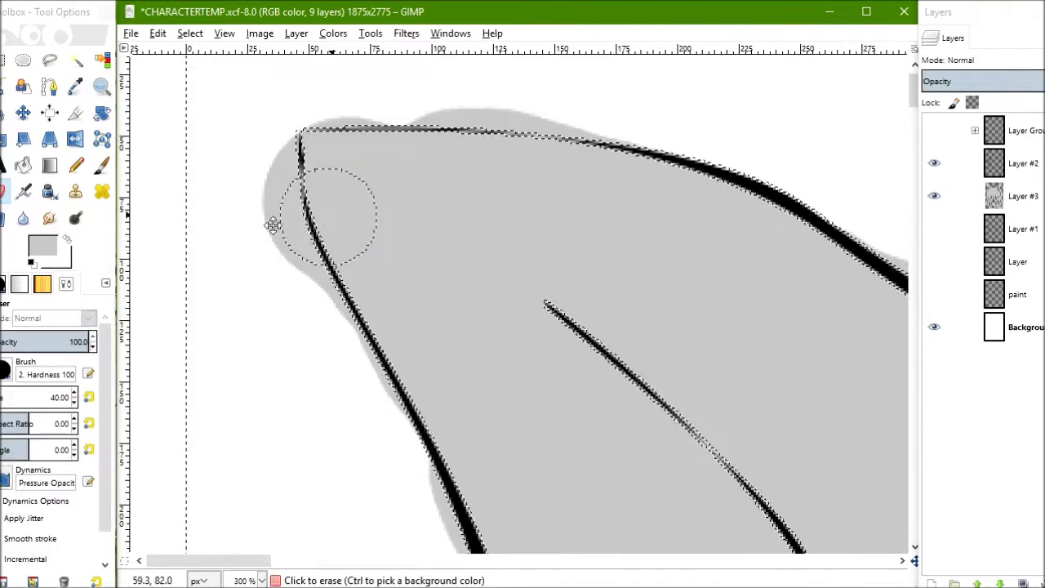
Erase grey spilling outside the ear outline and leftover grey inside the curved loop.
left_click_drag(273, 226, 290, 309)
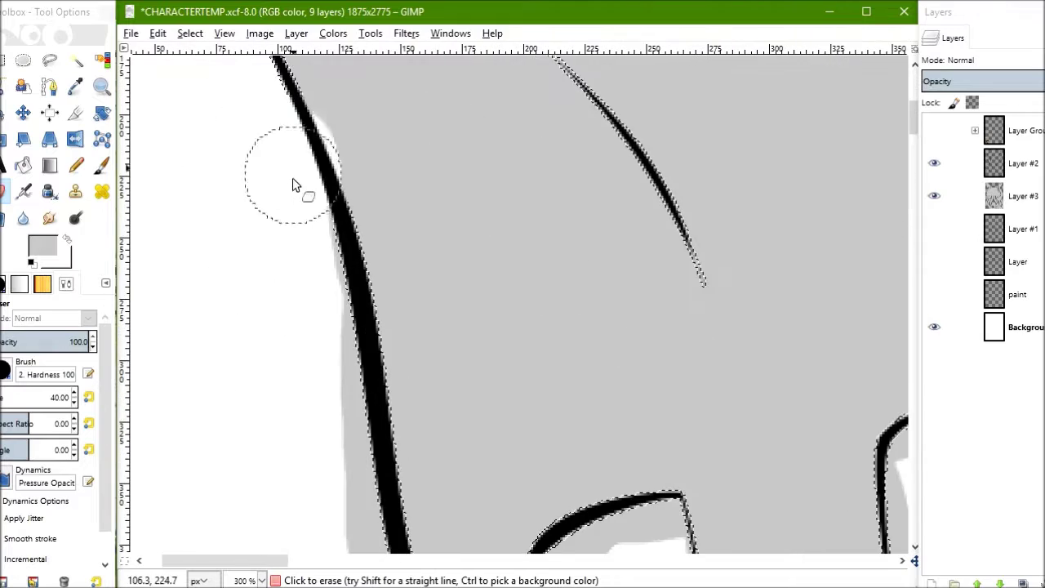
scroll(339, 452, "down", 5)
left_click_drag(326, 331, 528, 369)
left_click_drag(580, 227, 601, 264)
left_click_drag(5, 283, 95, 390)
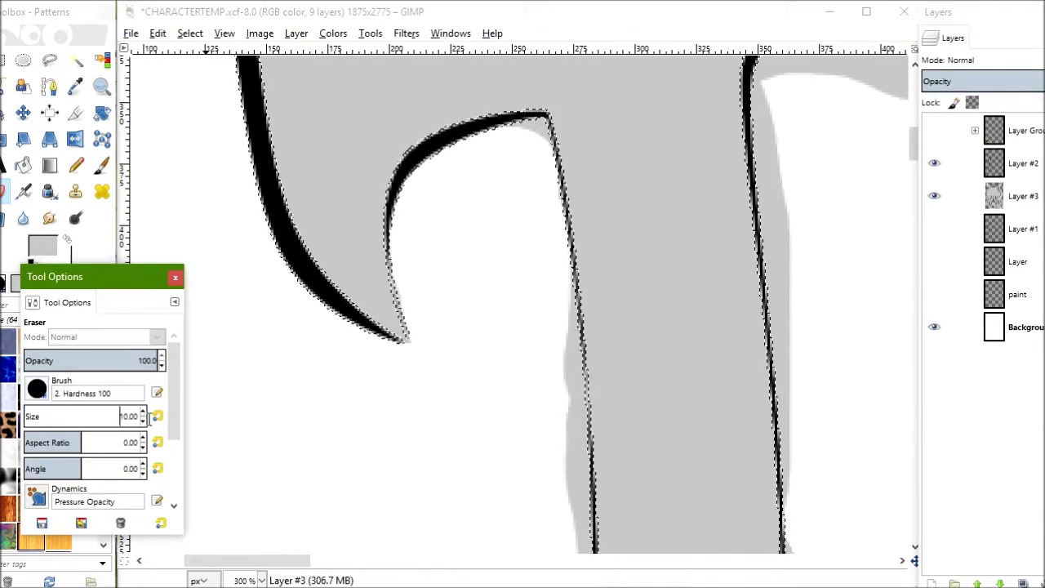
Erase grey fill spilling outside a hair strand's outline.
scroll(432, 145, "down", 3)
scroll(431, 145, "right", 3)
scroll(466, 361, "down", 3)
scroll(466, 361, "right", 1)
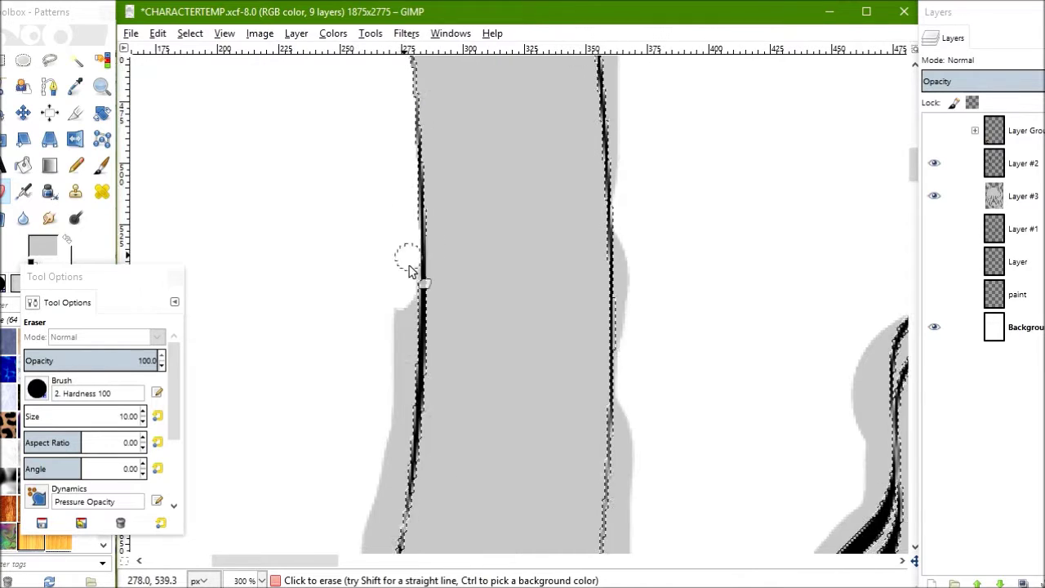
scroll(298, 496, "down", 2)
left_click_drag(373, 280, 367, 180)
left_click_drag(143, 276, 236, 303)
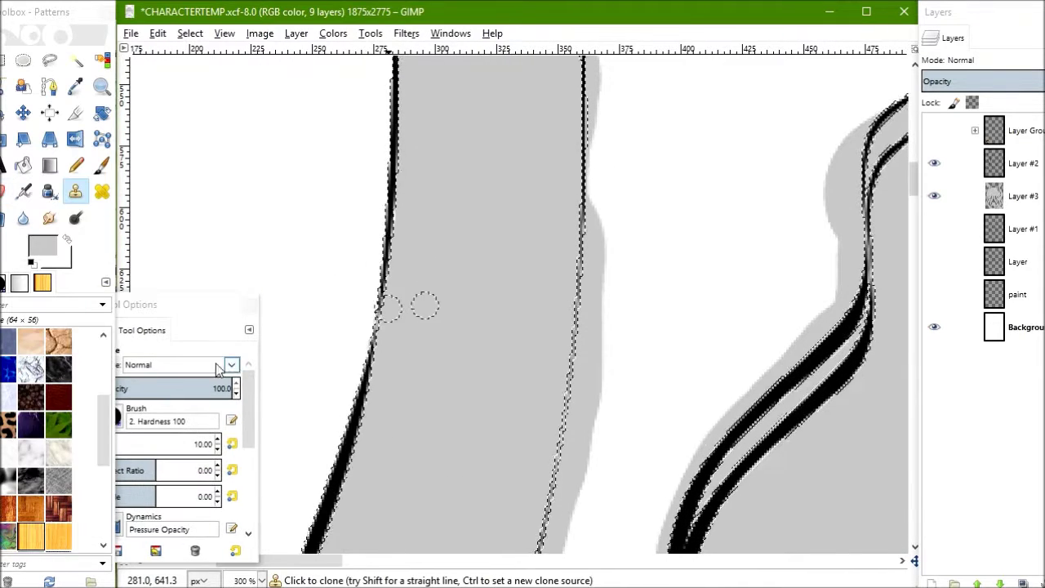
left_click(390, 226)
scroll(392, 245, "left", 4)
scroll(392, 245, "up", 4)
Return to the Eraser and clean grey spill along neighbouring strand outlines.
left_click(11, 196)
left_click_drag(490, 319, 530, 205)
scroll(460, 163, "down", 10)
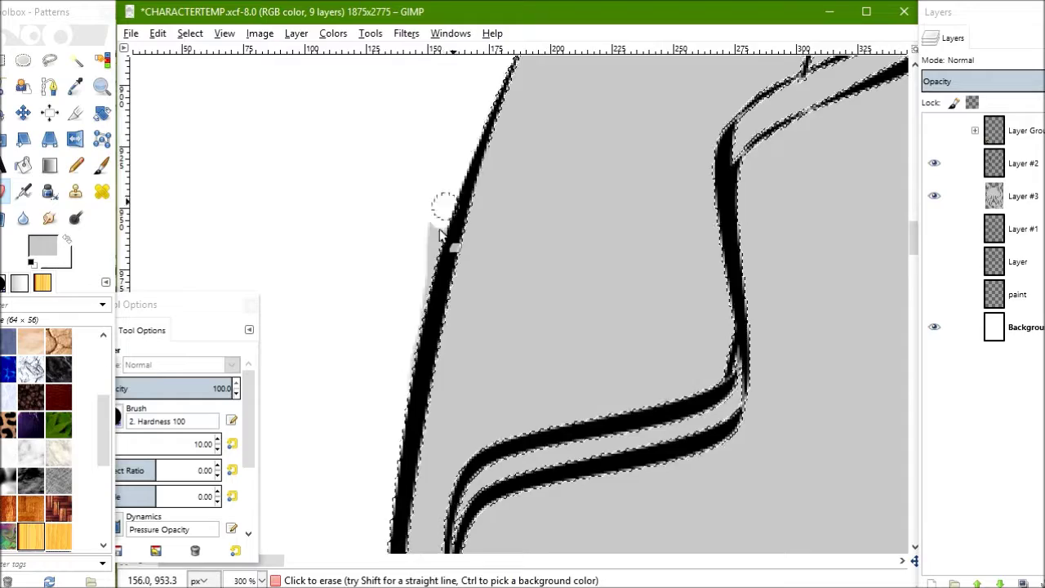
scroll(535, 227, "left", 3)
scroll(531, 222, "down", 5)
scroll(532, 222, "right", 1)
left_click_drag(401, 296, 383, 224)
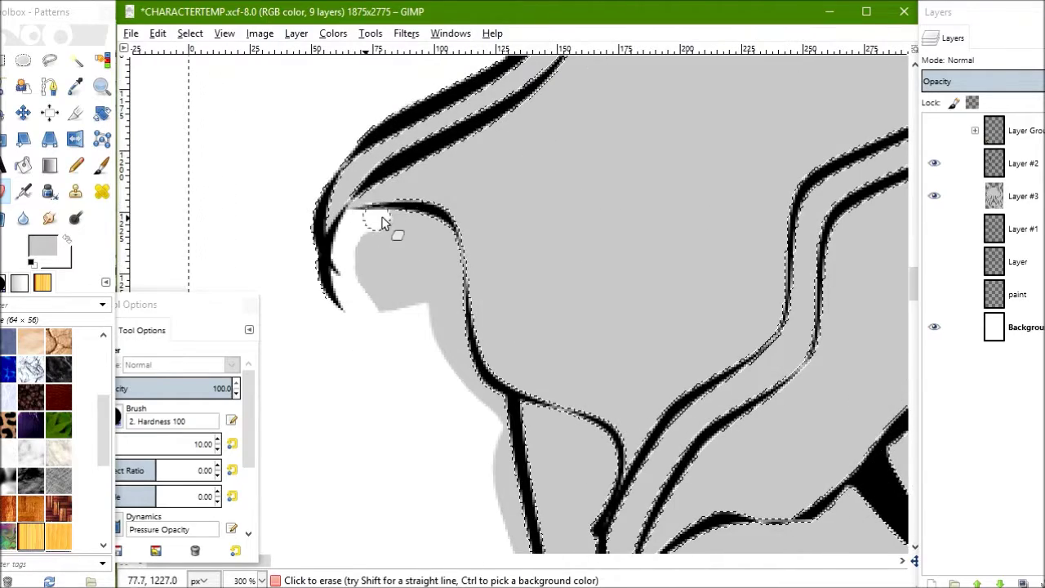
Work down through the lower strands, erasing leftover grey outside their outlines.
scroll(432, 301, "down", 3)
scroll(401, 254, "down", 4)
scroll(401, 253, "right", 2)
scroll(457, 327, "down", 4)
scroll(457, 327, "right", 1)
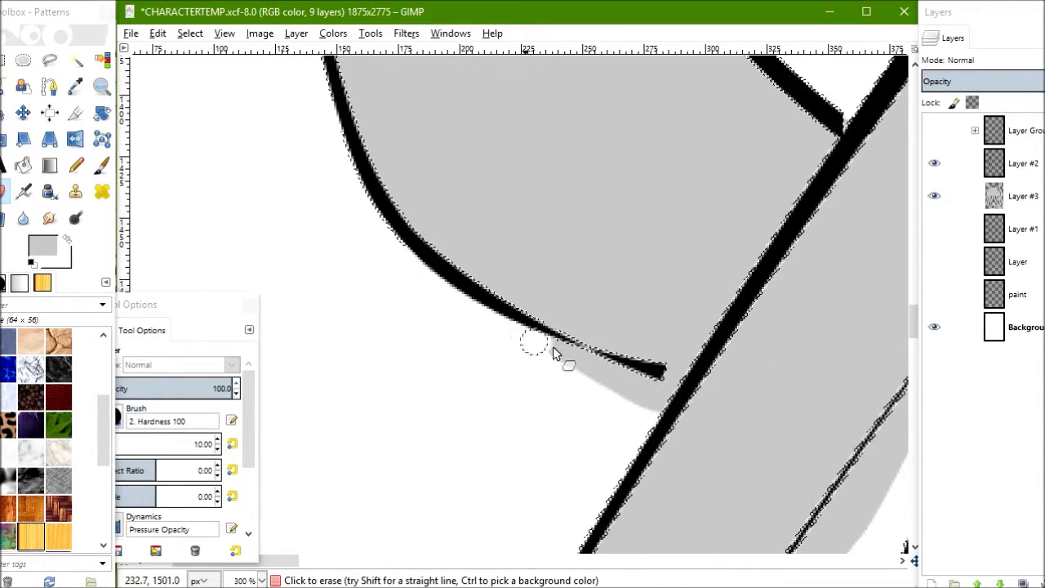
scroll(560, 211, "down", 3)
scroll(490, 345, "down", 3)
left_click_drag(490, 346, 469, 289)
scroll(469, 289, "down", 3)
scroll(495, 231, "down", 3)
left_click_drag(495, 231, 551, 159)
scroll(432, 128, "down", 3)
scroll(411, 221, "down", 3)
scroll(378, 159, "down", 3)
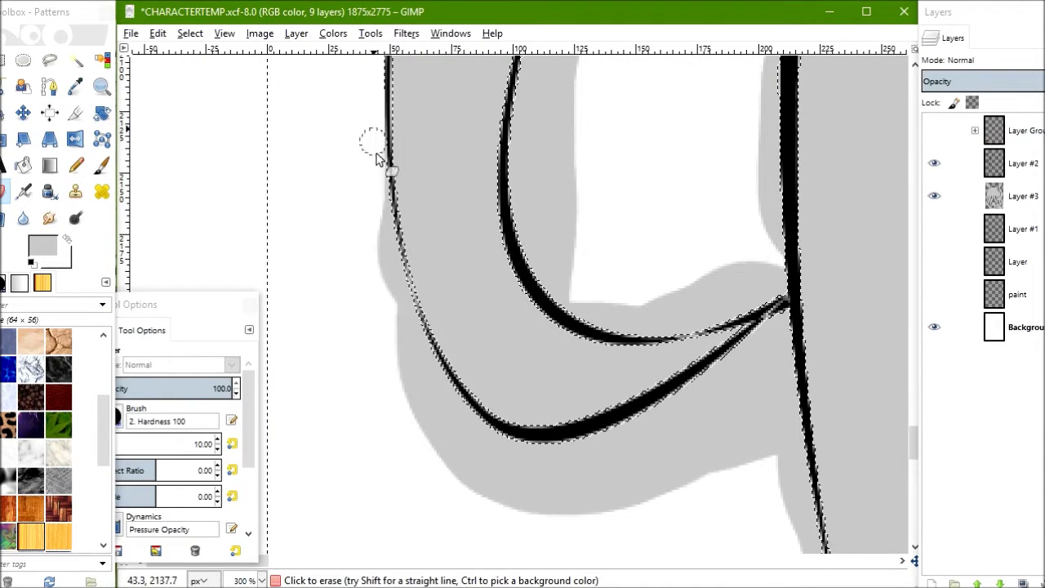
Erase grey spilling left of an outline and below the lower curved stroke.
left_click_drag(418, 355, 454, 403)
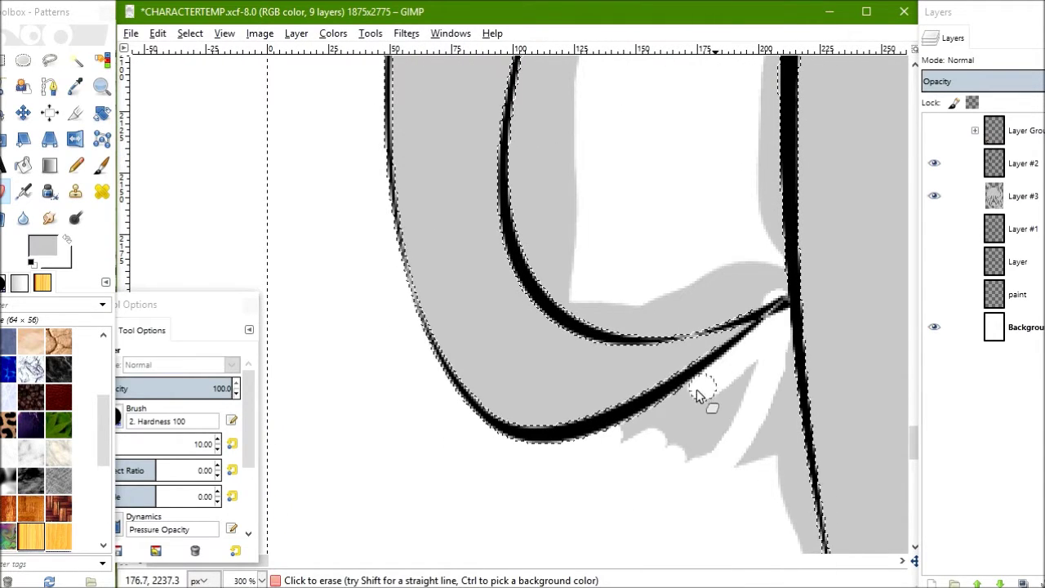
left_click_drag(699, 395, 645, 442)
scroll(490, 327, "down", 3)
scroll(490, 326, "right", 3)
scroll(369, 210, "right", 2)
scroll(401, 262, "up", 2)
scroll(378, 274, "left", 3)
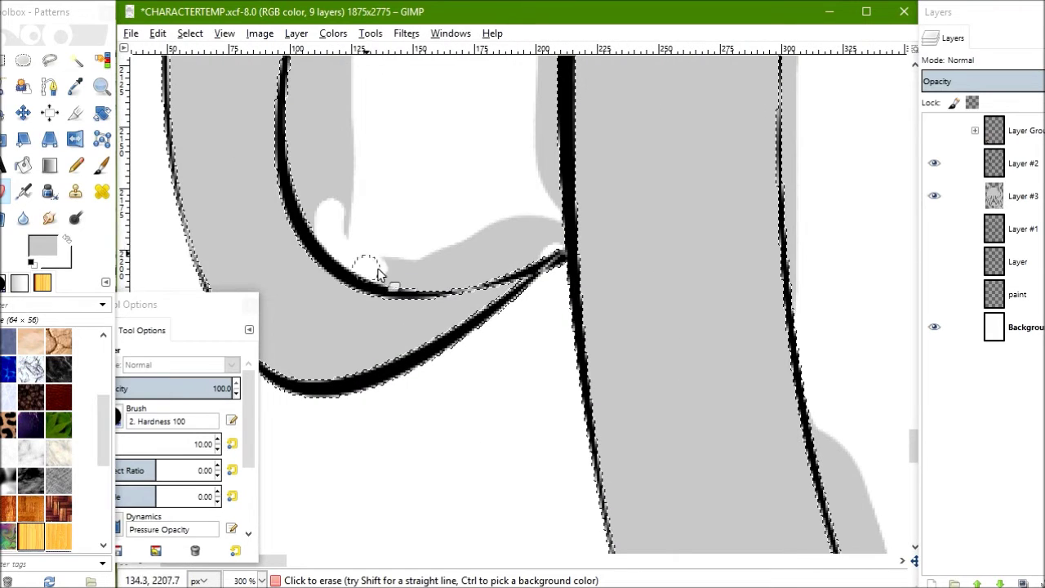
scroll(392, 212, "up", 2)
scroll(422, 331, "up", 3)
Erase grey fill past a strand outline and stray grey along the left strand.
mouse_move(416, 163)
left_mouse_down()
mouse_move(423, 332)
mouse_move(441, 270)
left_mouse_up()
scroll(461, 351, "up", 3)
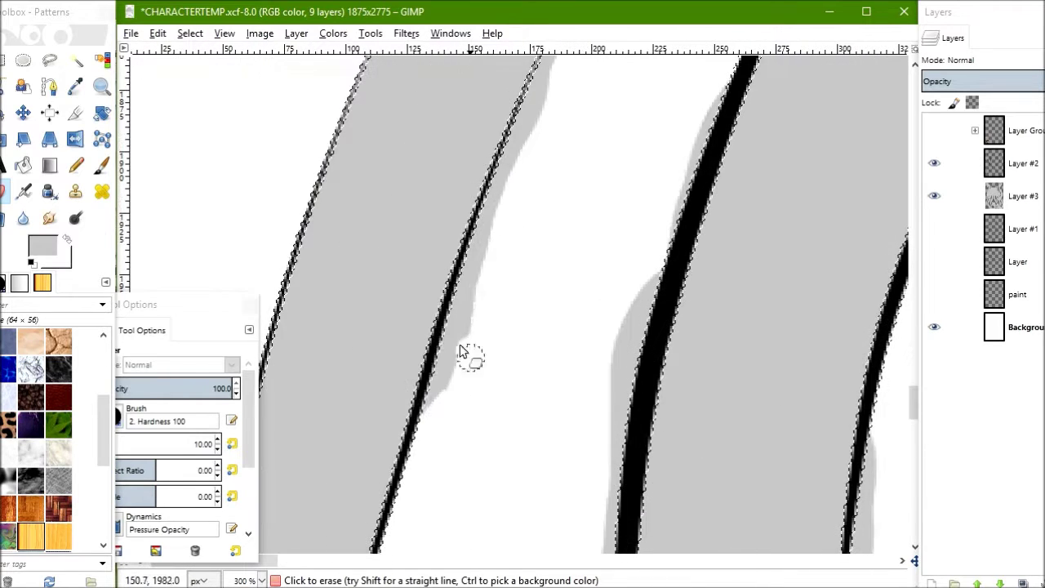
scroll(531, 116, "up", 3)
scroll(531, 117, "right", 2)
left_click_drag(429, 359, 482, 246)
Erase grey beside the diagonal stroke, save CHARACTERTEMP.xcf, and touch up one more strand.
scroll(525, 153, "up", 3)
scroll(541, 145, "right", 2)
mouse_move(541, 145)
left_mouse_down()
mouse_move(508, 264)
mouse_move(508, 333)
left_mouse_up()
scroll(509, 264, "up", 2)
scroll(561, 244, "up", 3)
scroll(560, 243, "right", 2)
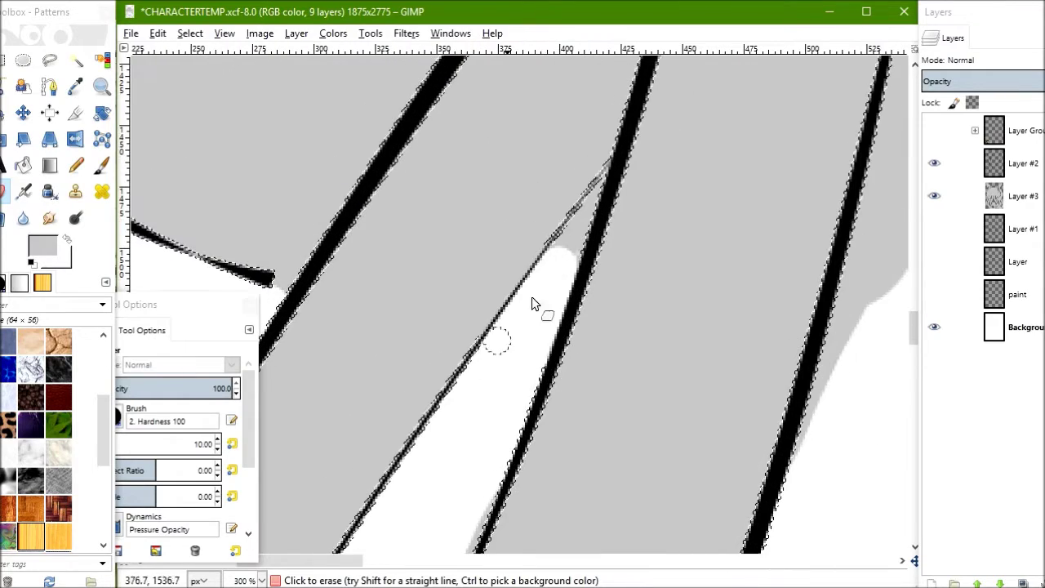
scroll(490, 408, "down", 3)
scroll(490, 408, "left", 2)
key("ctrl+s")
scroll(485, 321, "down", 6)
left_click_drag(523, 237, 485, 322)
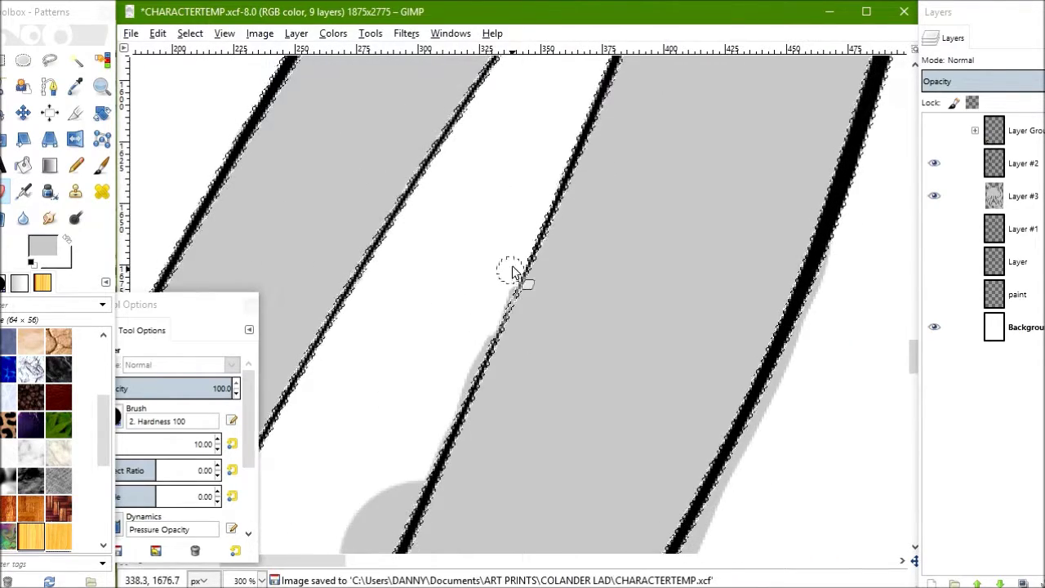
Erase the grey fill beside a strand outline and the grey shading inside the loop stroke.
scroll(470, 370, "down", 6)
left_click_drag(469, 370, 441, 381)
scroll(441, 381, "down", 3)
scroll(441, 380, "left", 2)
scroll(431, 362, "down", 2)
scroll(441, 350, "down", 3)
scroll(442, 392, "down", 5)
scroll(425, 218, "right", 1)
scroll(458, 346, "down", 3)
scroll(414, 351, "right", 2)
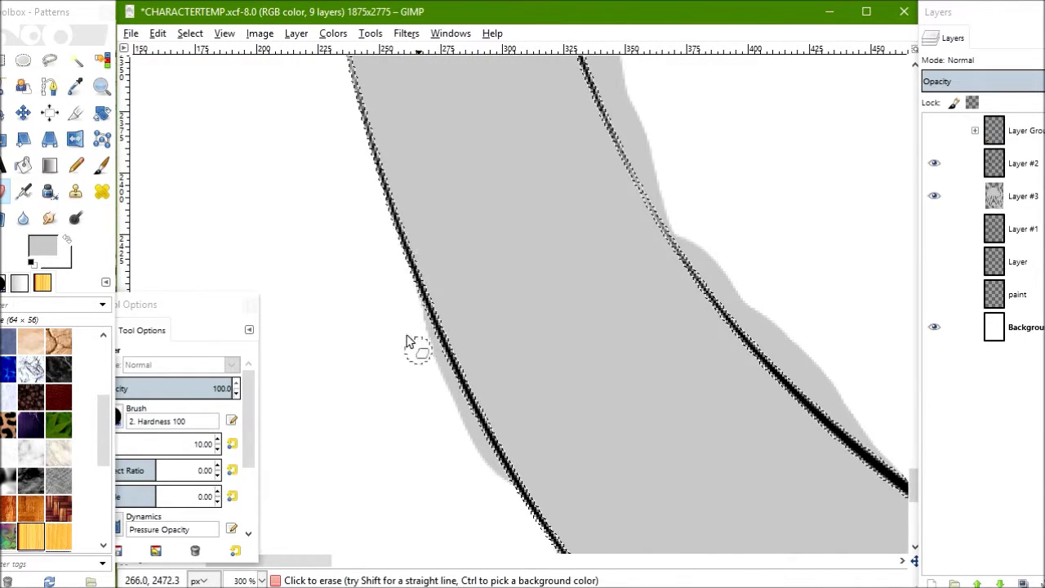
scroll(487, 466, "down", 3)
scroll(487, 467, "right", 2)
scroll(454, 331, "down", 3)
scroll(454, 331, "right", 3)
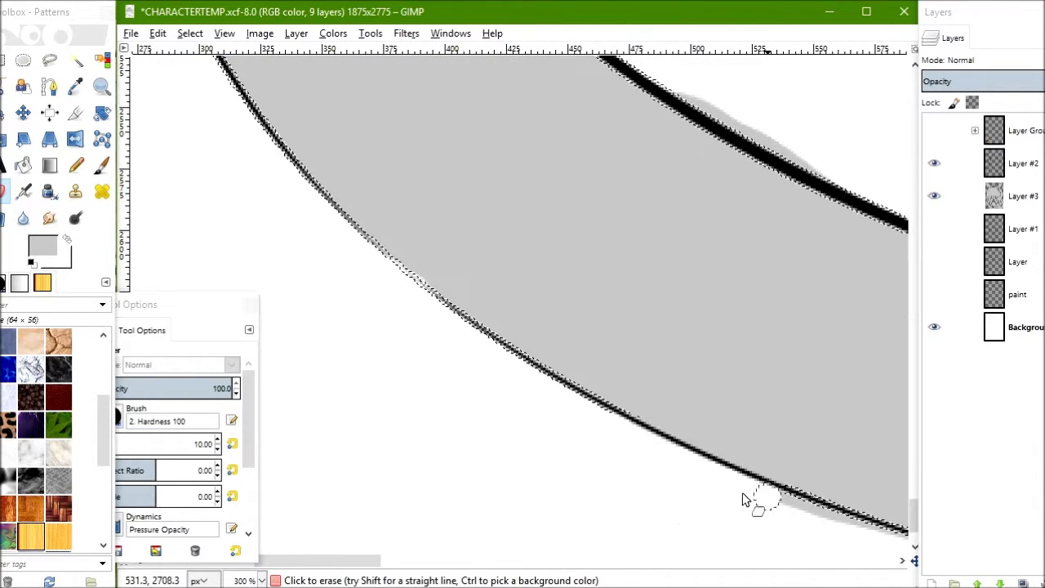
scroll(770, 499, "down", 2)
scroll(770, 499, "right", 1)
scroll(502, 334, "down", 2)
scroll(502, 334, "right", 2)
scroll(710, 424, "right", 2)
scroll(710, 424, "right", 3)
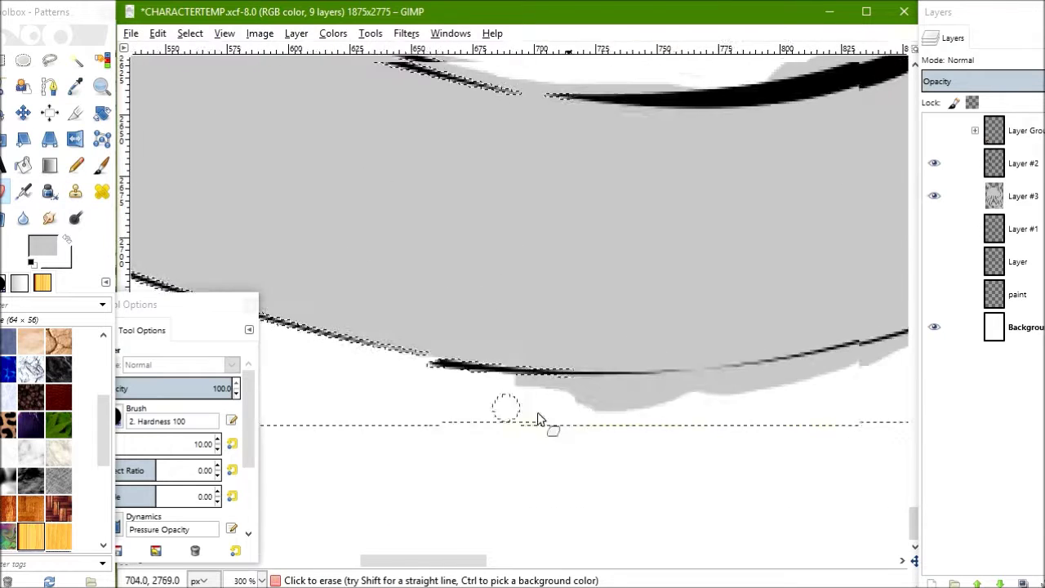
scroll(770, 373, "right", 2)
scroll(770, 373, "up", 1)
scroll(686, 298, "up", 3)
scroll(686, 298, "right", 1)
scroll(630, 420, "up", 2)
scroll(629, 420, "right", 1)
scroll(661, 252, "up", 1)
scroll(625, 218, "up", 1)
scroll(593, 223, "right", 1)
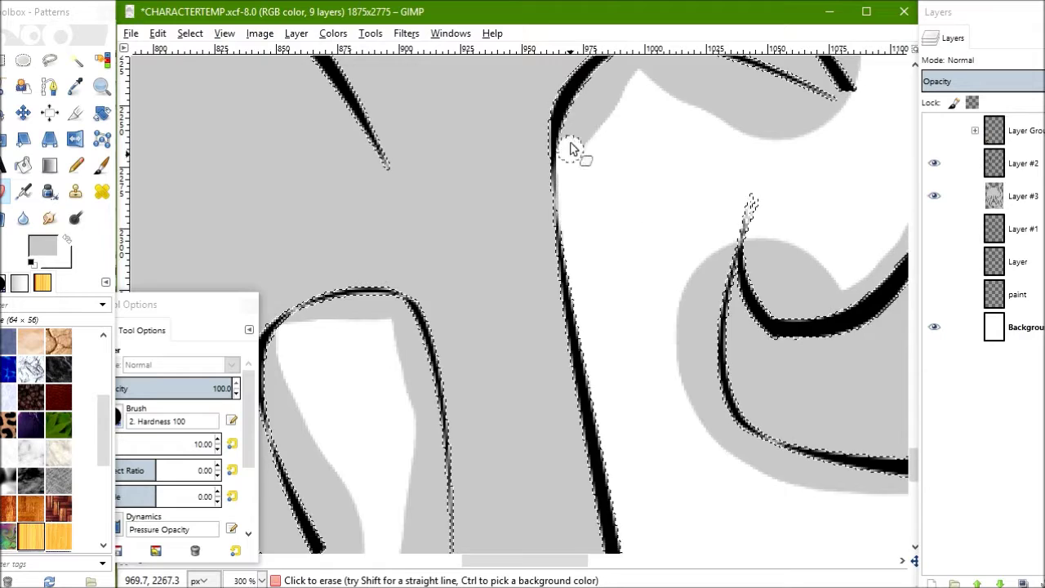
scroll(646, 259, "up", 3)
scroll(718, 327, "up", 2)
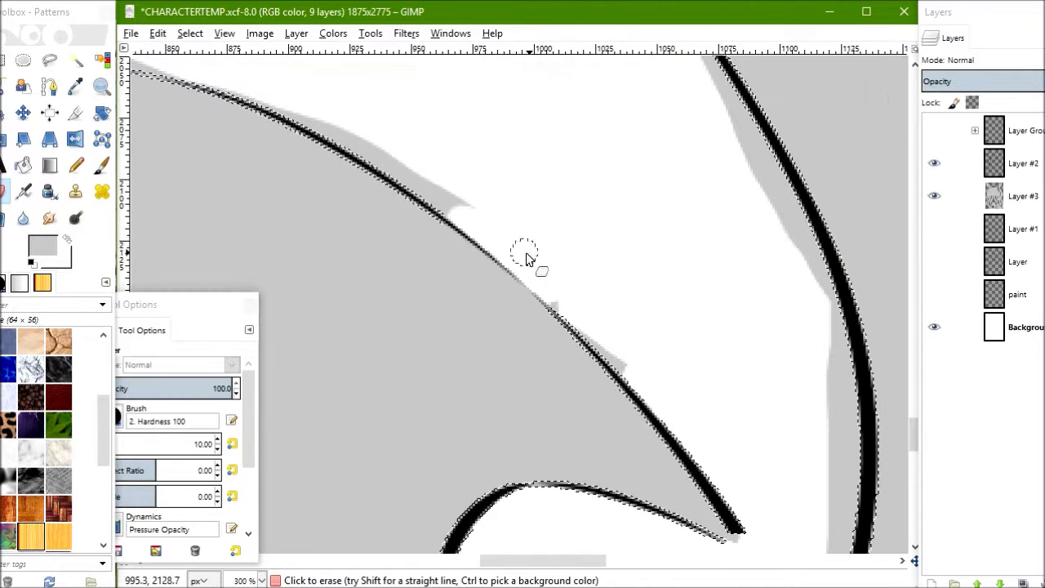
scroll(571, 278, "left", 2)
scroll(572, 278, "up", 1)
scroll(588, 270, "left", 1)
scroll(539, 231, "left", 2)
scroll(563, 229, "up", 1)
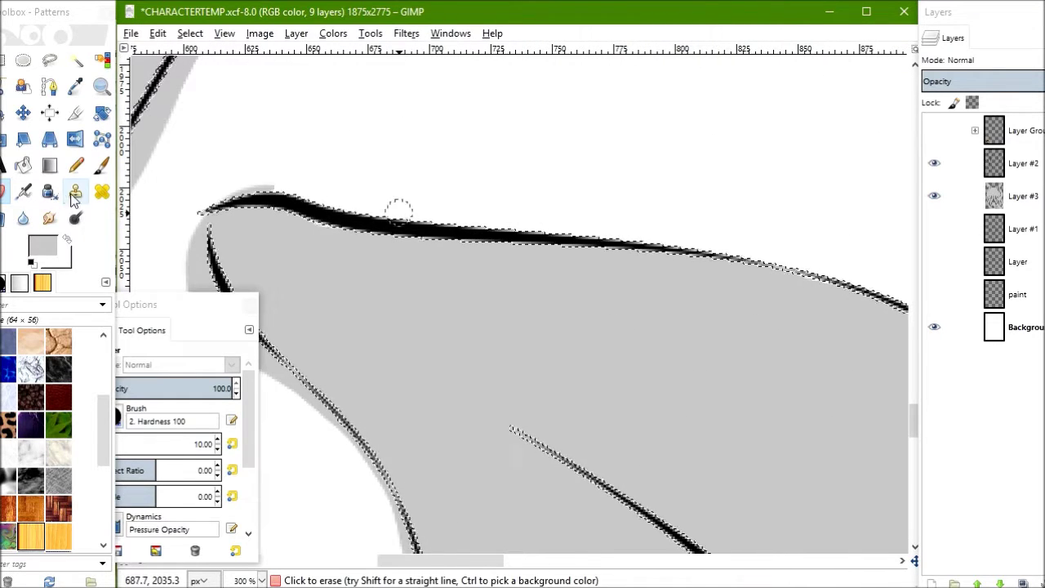
scroll(556, 163, "down", 3)
scroll(556, 179, "left", 3)
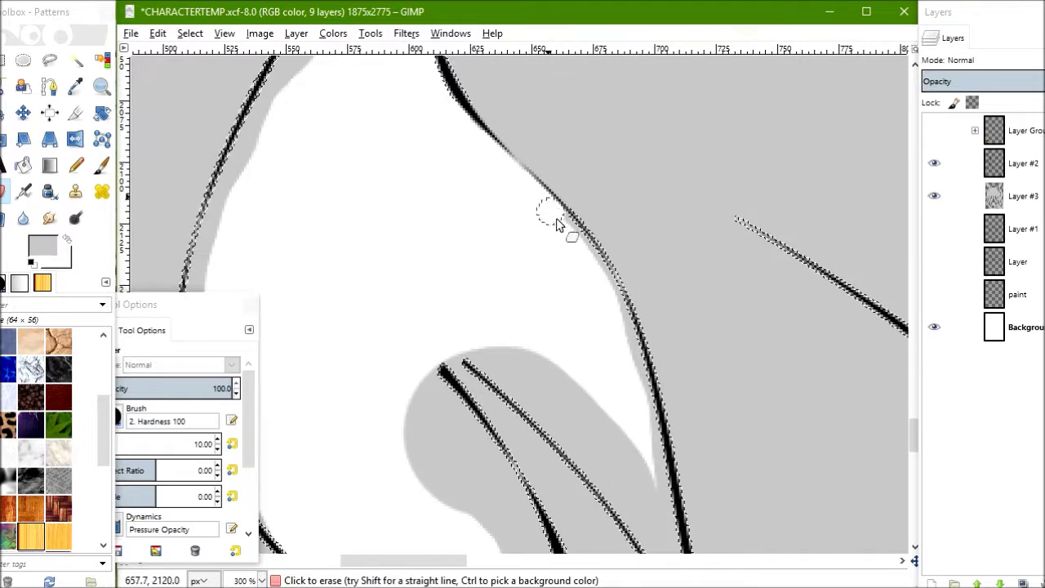
scroll(558, 224, "down", 1)
scroll(467, 240, "right", 1)
scroll(467, 286, "down", 3)
scroll(466, 344, "right", 2)
scroll(470, 327, "down", 2)
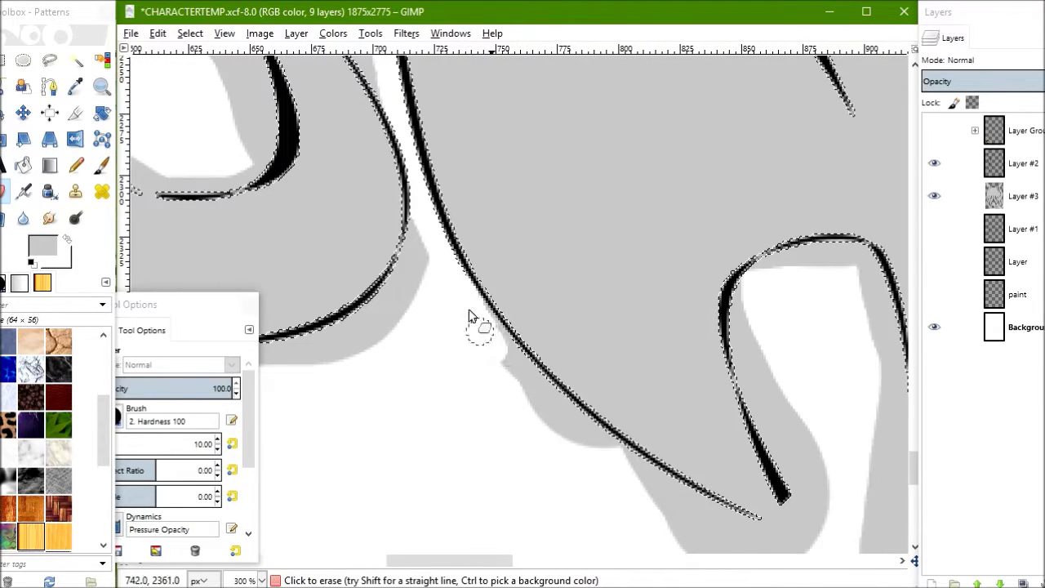
scroll(469, 317, "down", 2)
scroll(453, 286, "right", 2)
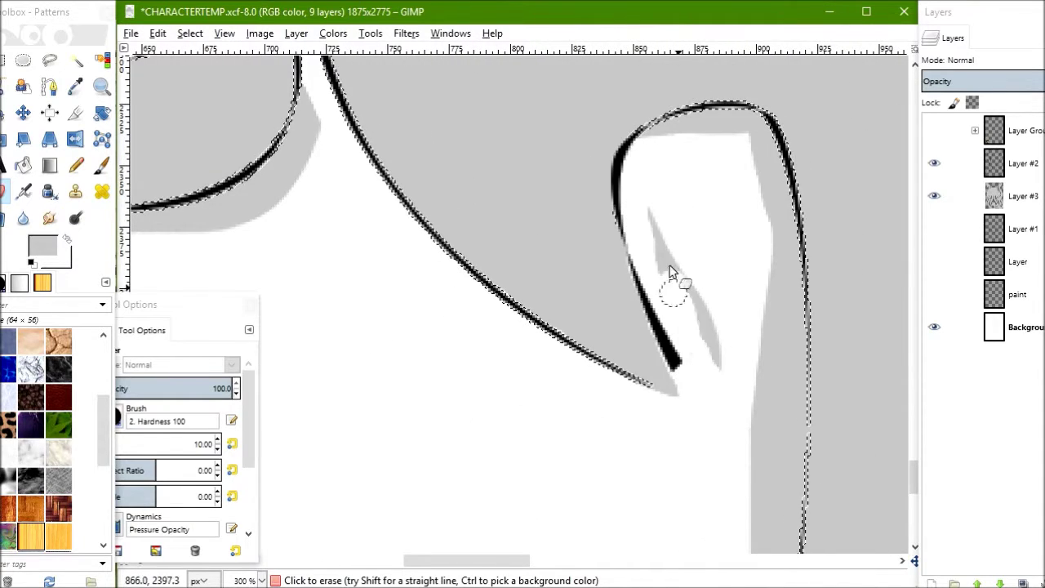
left_click_drag(671, 274, 706, 360)
Erase the grey between the diagonal stroke and the white area.
scroll(507, 311, "right", 3)
scroll(445, 245, "right", 2)
scroll(445, 179, "up", 1)
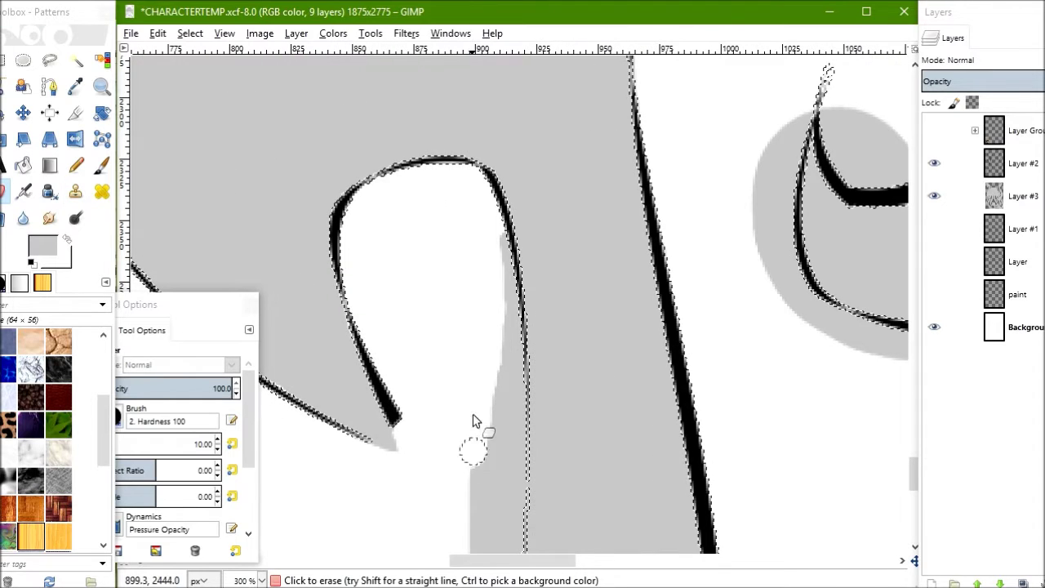
scroll(514, 209, "down", 6)
scroll(490, 303, "left", 2)
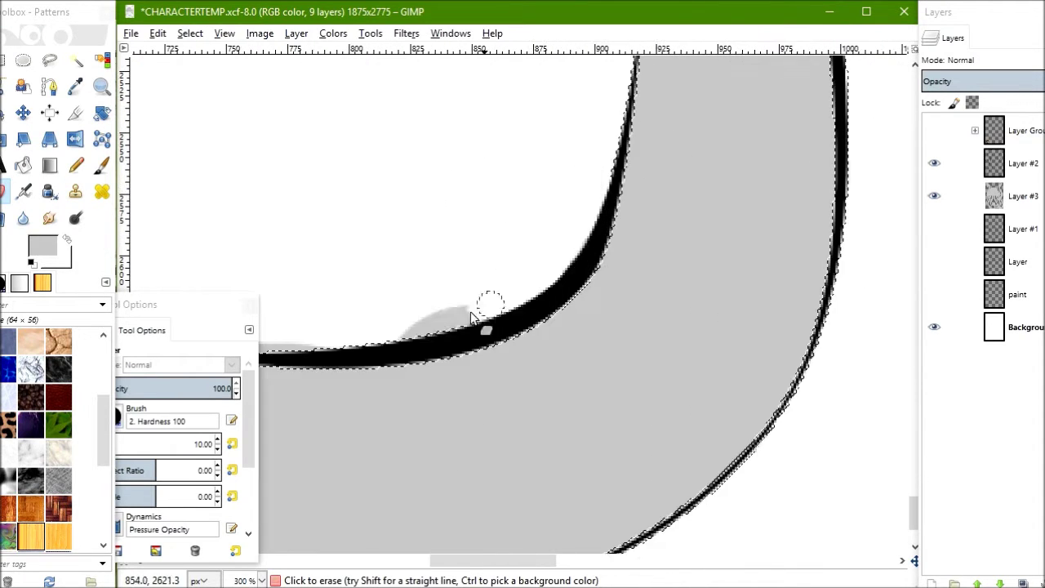
scroll(642, 311, "left", 6)
scroll(642, 310, "down", 3)
scroll(371, 155, "left", 5)
scroll(425, 187, "left", 3)
scroll(490, 196, "up", 3)
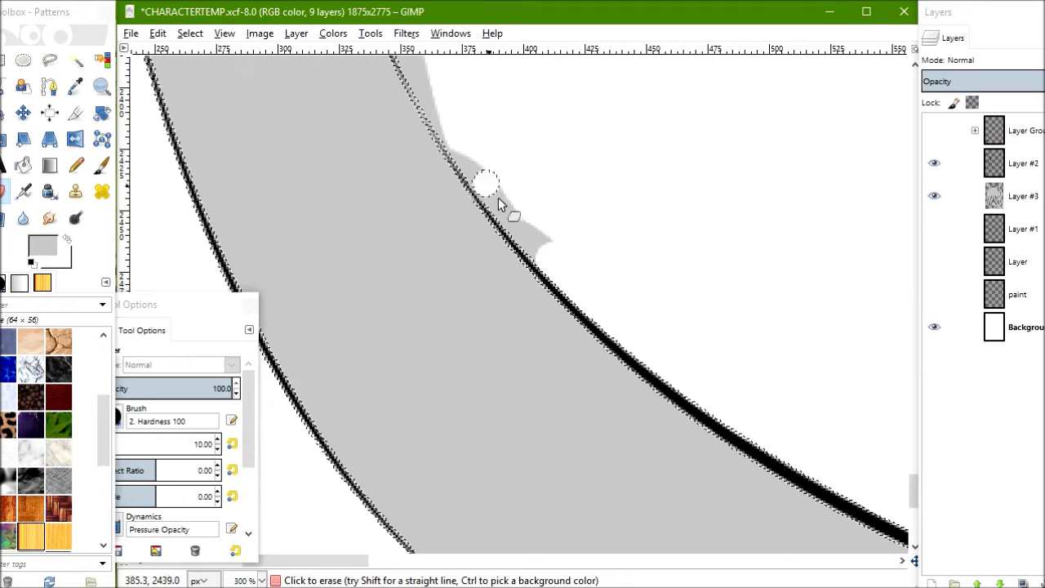
scroll(486, 273, "up", 3)
scroll(455, 188, "left", 3)
scroll(455, 188, "up", 1)
scroll(422, 82, "up", 3)
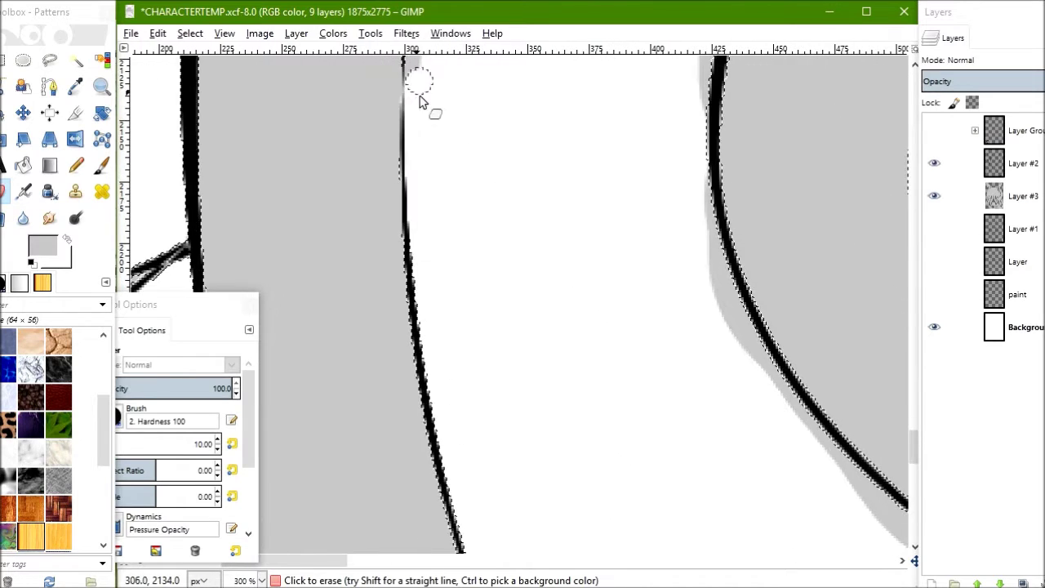
scroll(460, 205, "up", 5)
scroll(494, 110, "up", 4)
scroll(427, 340, "up", 5)
scroll(488, 280, "right", 3)
scroll(471, 355, "up", 4)
scroll(473, 367, "right", 2)
left_click_drag(474, 368, 560, 116)
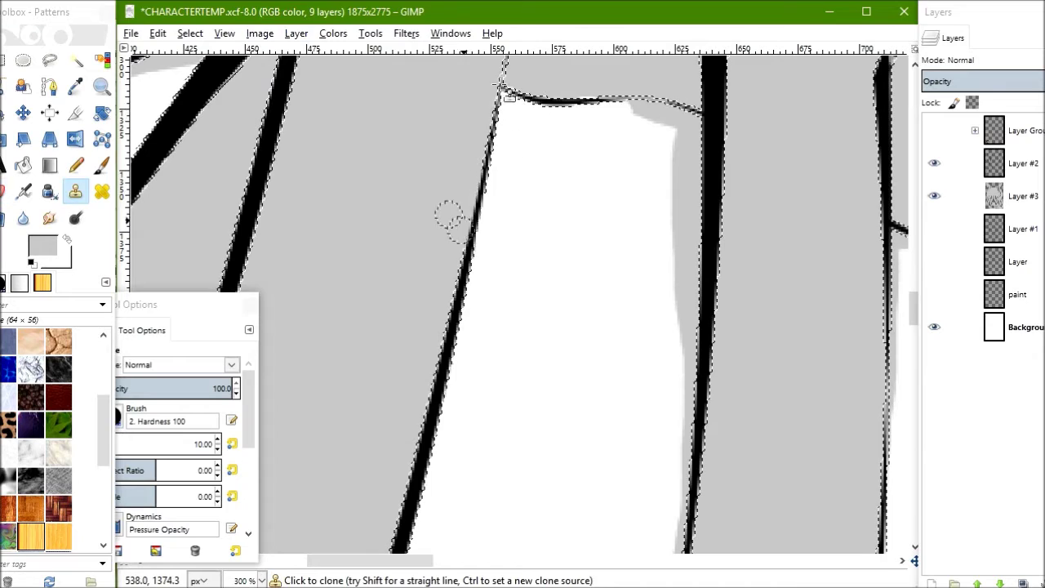
mouse_move(528, 196)
left_mouse_down()
mouse_move(677, 205)
mouse_move(686, 457)
left_mouse_up()
Erase the stray grey blob and the grey marks between and inside the curves.
scroll(642, 245, "down", 1)
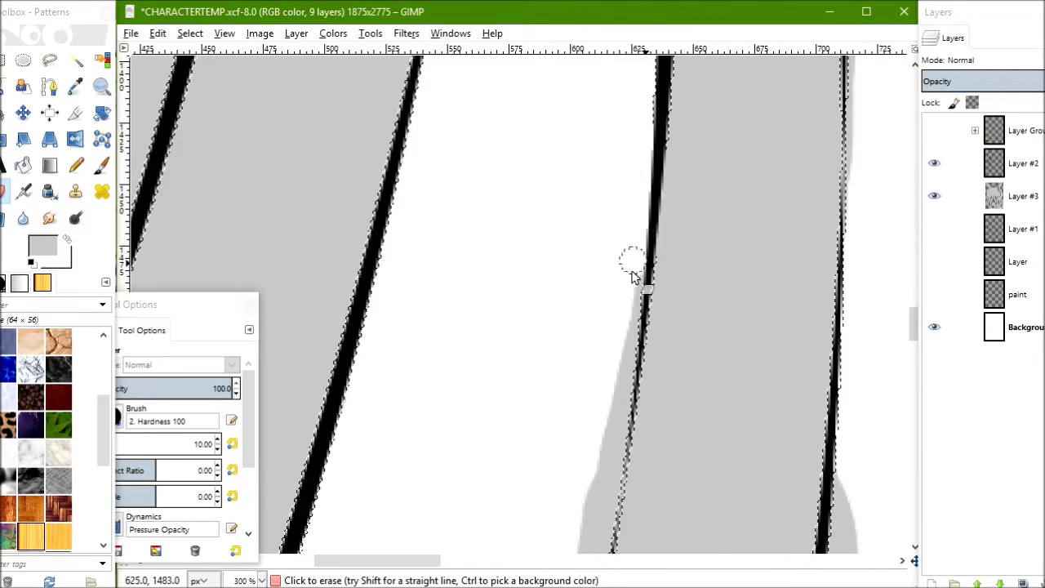
scroll(595, 280, "down", 2)
scroll(588, 283, "down", 1)
scroll(504, 322, "right", 1)
scroll(483, 459, "down", 2)
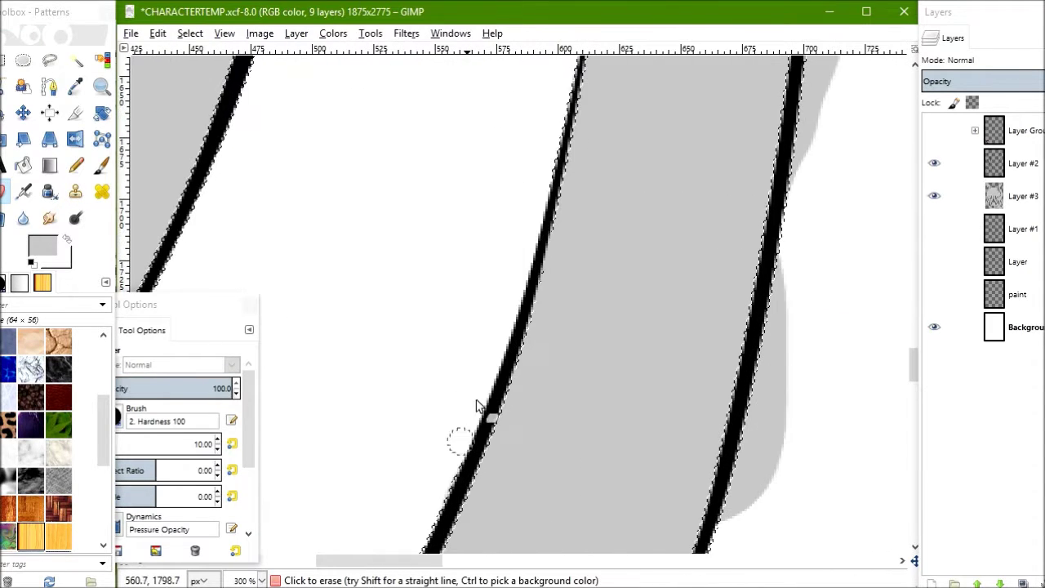
scroll(472, 427, "down", 3)
scroll(498, 245, "left", 1)
scroll(497, 245, "down", 2)
scroll(477, 420, "down", 1)
scroll(459, 302, "down", 1)
scroll(457, 300, "right", 1)
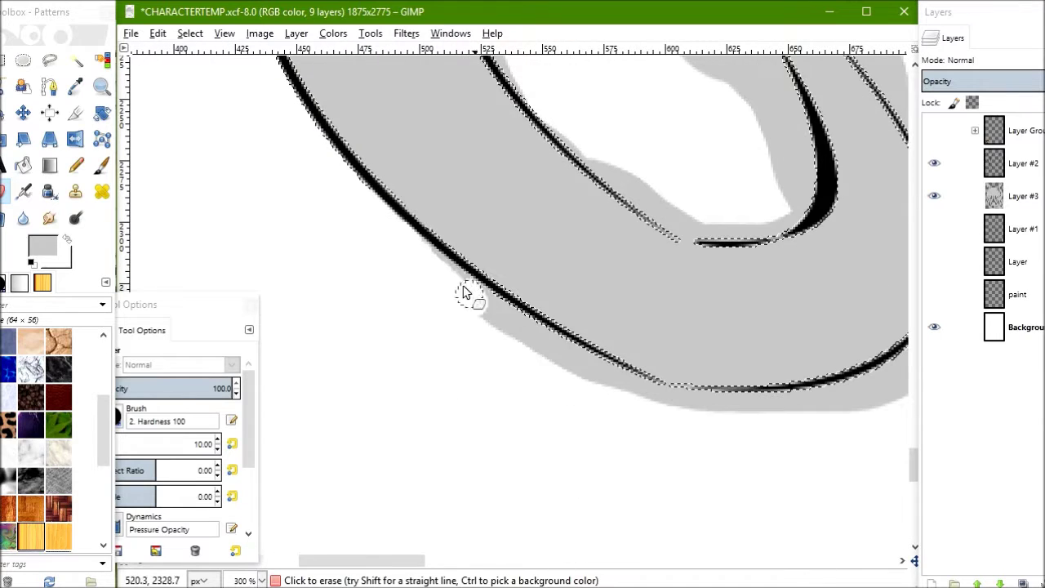
scroll(637, 400, "down", 1)
scroll(504, 365, "right", 2)
left_click_drag(653, 270, 625, 290)
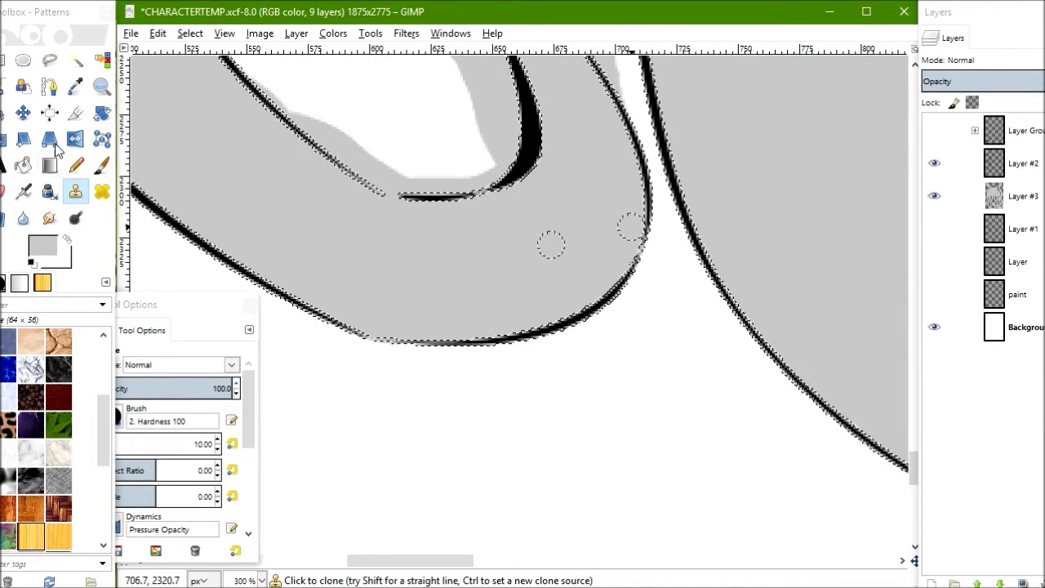
scroll(437, 106, "up", 3)
left_click_drag(575, 219, 597, 308)
mouse_move(551, 241)
left_mouse_down()
mouse_move(408, 105)
mouse_move(374, 146)
left_mouse_up()
left_click_drag(460, 418, 453, 333)
scroll(453, 333, "down", 2)
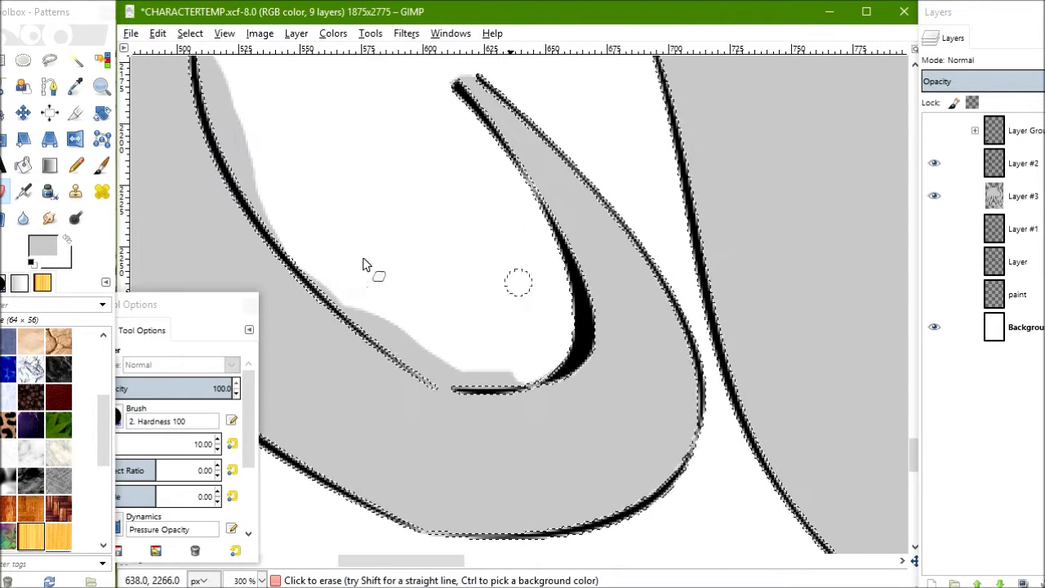
Clone over the marks where the tentacle strands meet the collar.
key("shift+e")
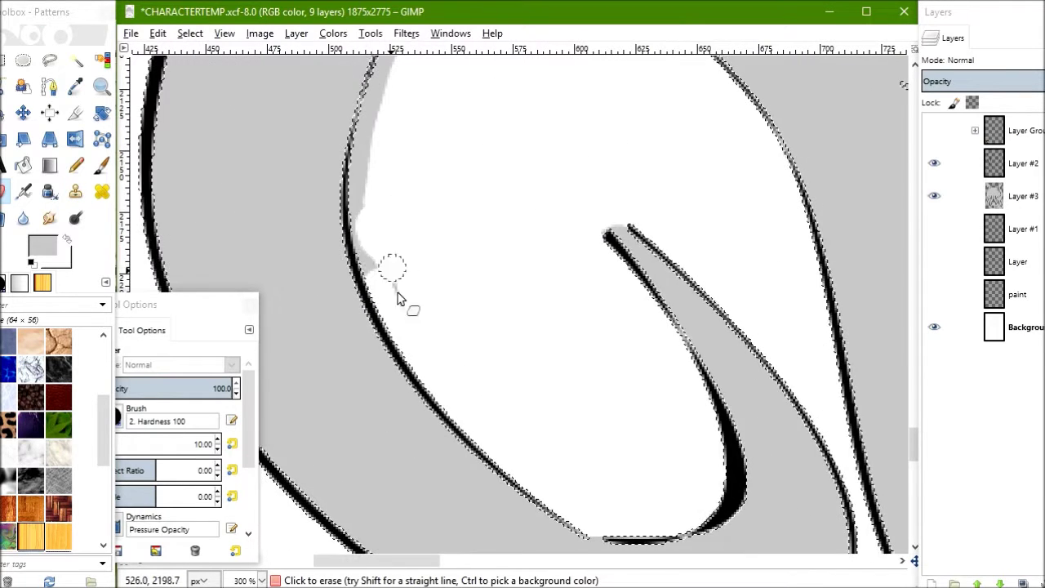
scroll(385, 292, "up", 3)
scroll(373, 253, "up", 3)
scroll(381, 380, "up", 3)
scroll(411, 362, "up", 3)
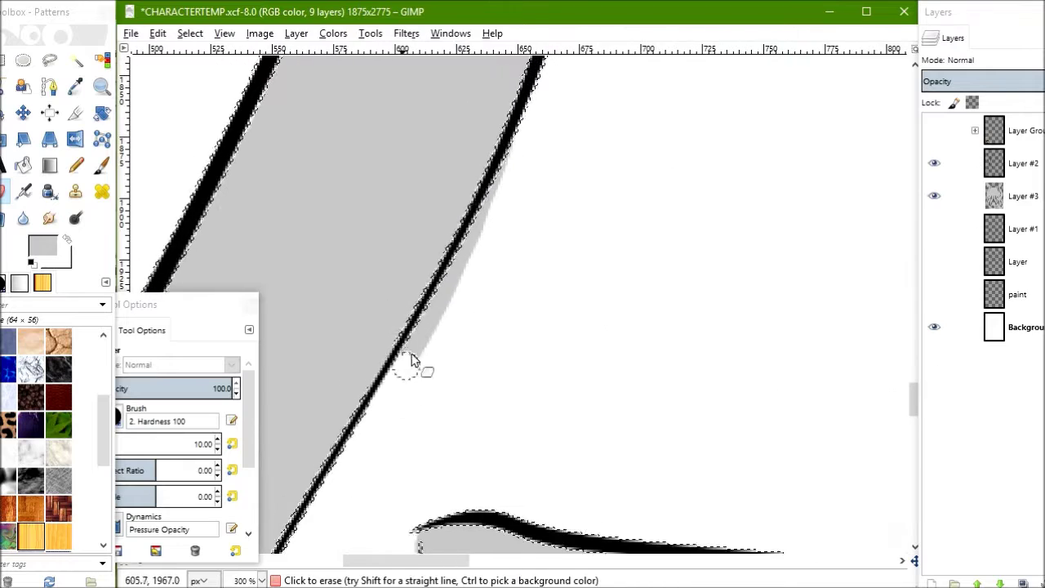
scroll(481, 257, "up", 3)
scroll(450, 351, "up", 2)
scroll(474, 276, "right", 3)
scroll(474, 276, "right", 1)
scroll(438, 168, "up", 5)
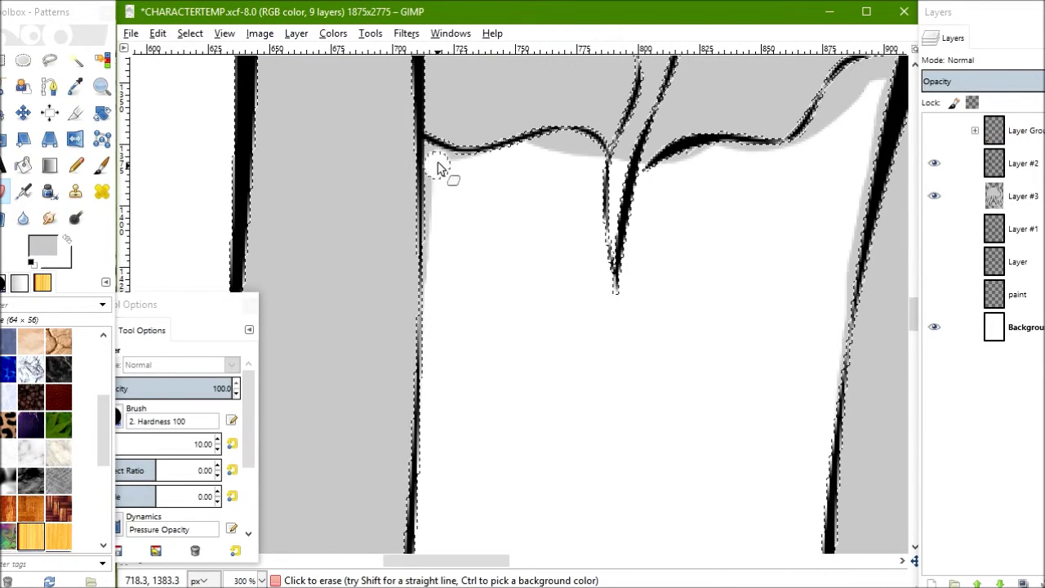
key("c")
scroll(571, 204, "up", 2)
scroll(519, 296, "right", 2)
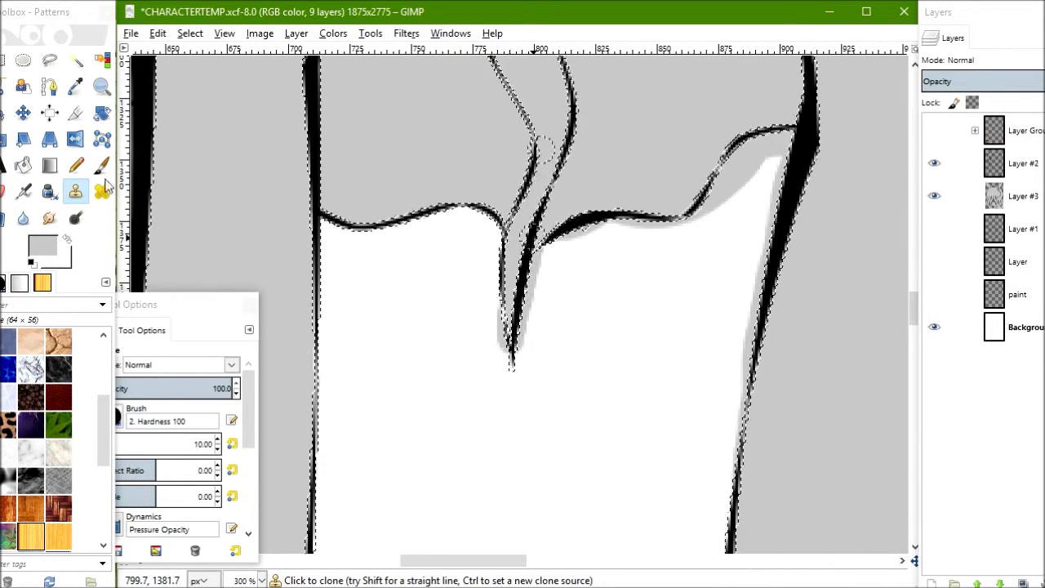
left_click_drag(549, 267, 627, 239)
Erase the stray gray fill beside another stretch of outline.
scroll(560, 345, "down", 3)
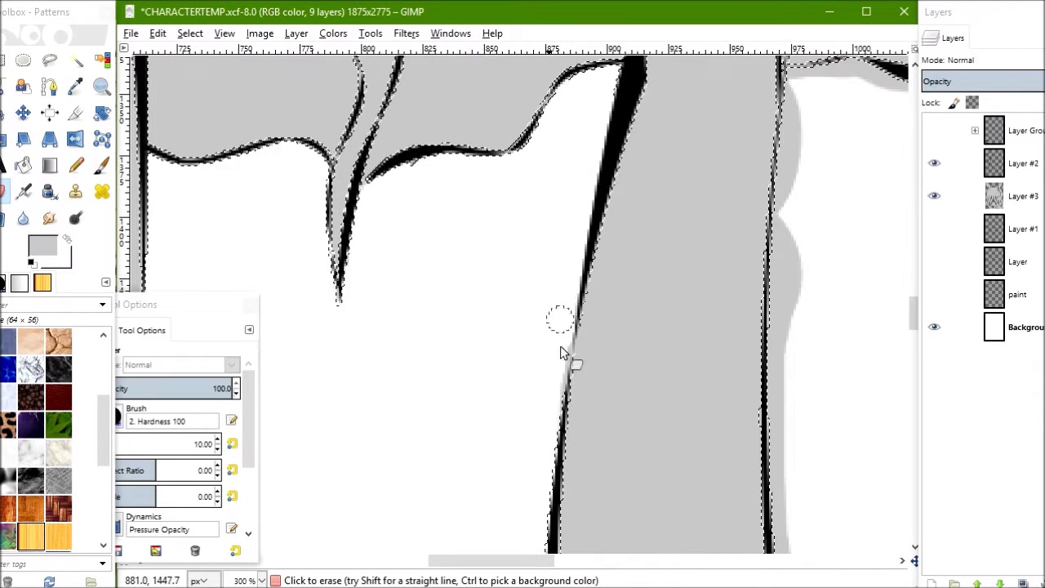
scroll(434, 168, "right", 3)
scroll(327, 163, "down", 3)
scroll(448, 335, "down", 3)
scroll(313, 214, "right", 3)
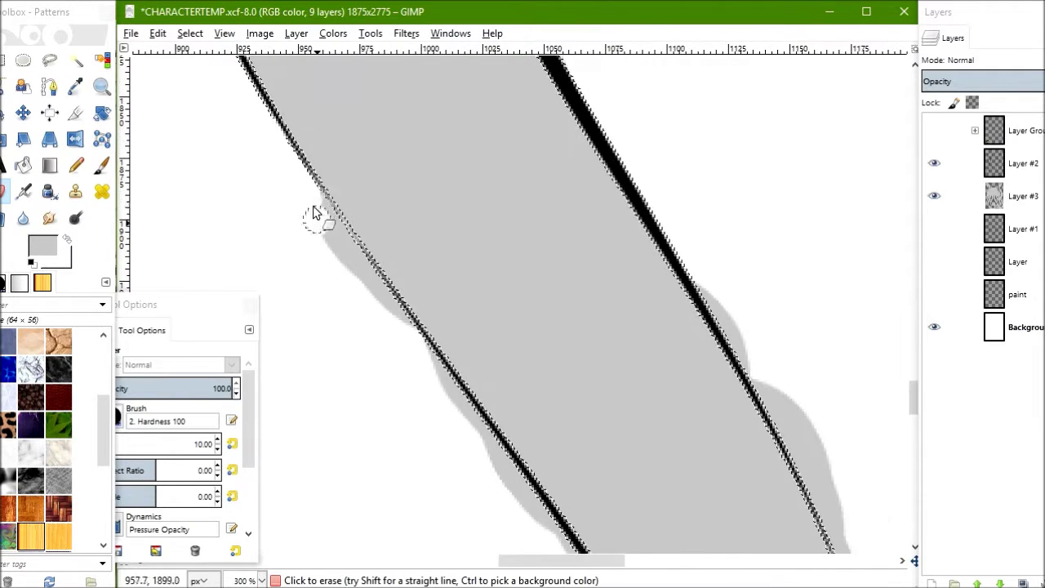
scroll(447, 390, "down", 3)
scroll(296, 193, "down", 3)
scroll(343, 269, "down", 3)
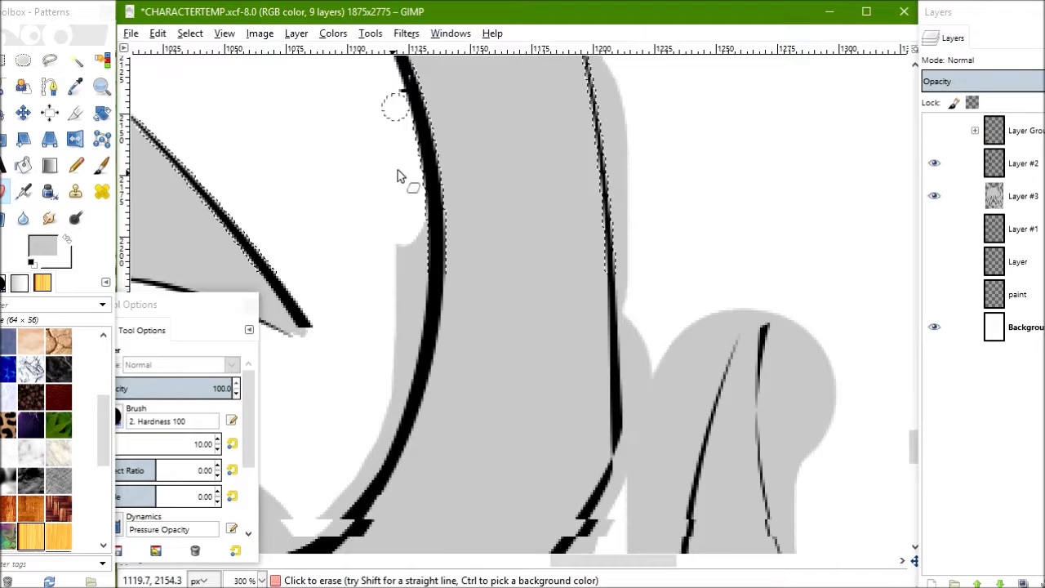
scroll(401, 175, "down", 3)
scroll(430, 249, "down", 3)
scroll(327, 217, "right", 2)
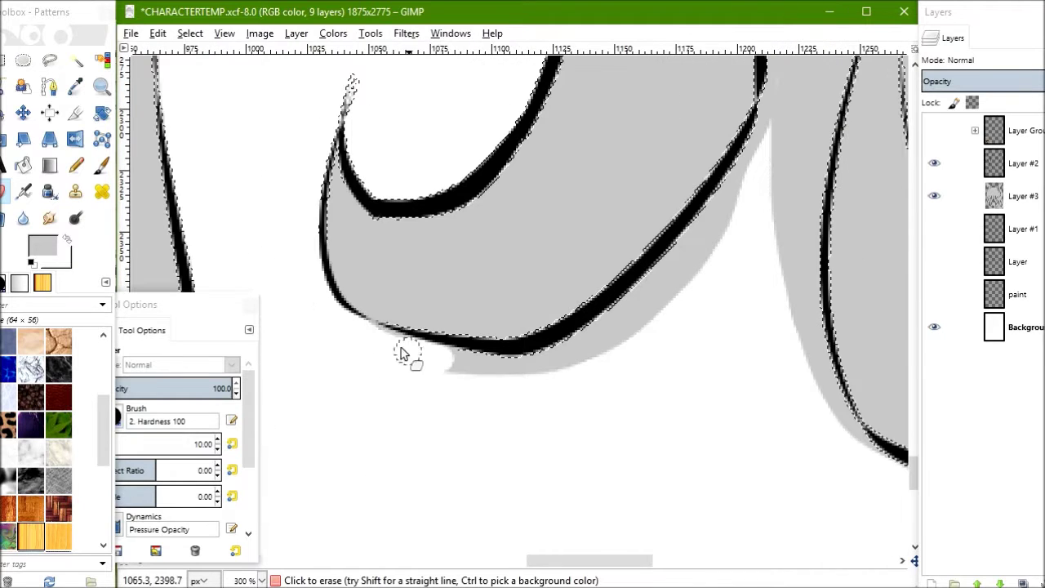
scroll(420, 227, "up", 4)
scroll(450, 171, "up", 4)
scroll(482, 156, "up", 4)
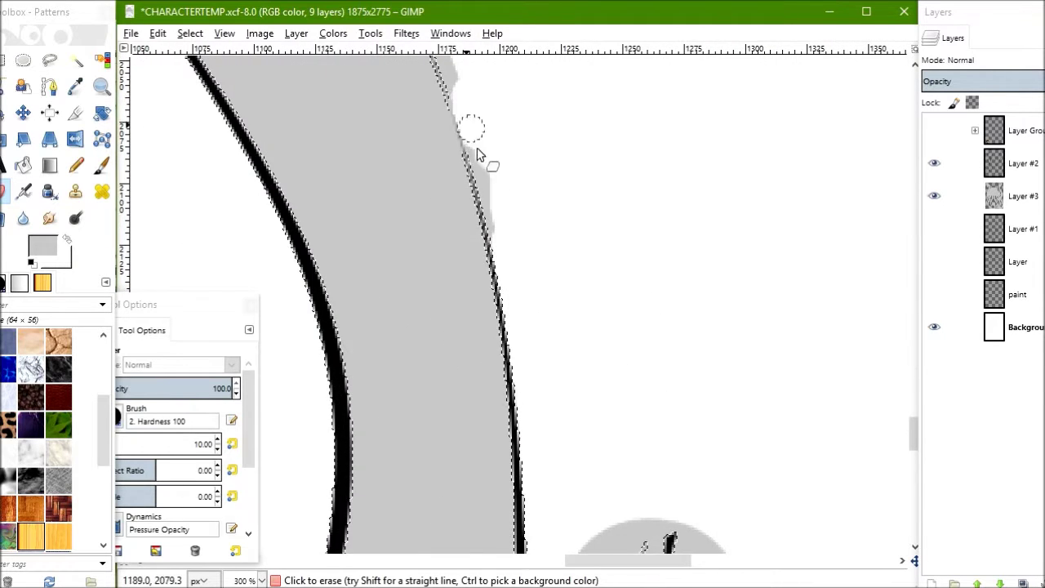
scroll(448, 235, "up", 2)
scroll(447, 235, "right", 3)
scroll(447, 235, "up", 5)
scroll(415, 229, "up", 5)
scroll(466, 310, "left", 4)
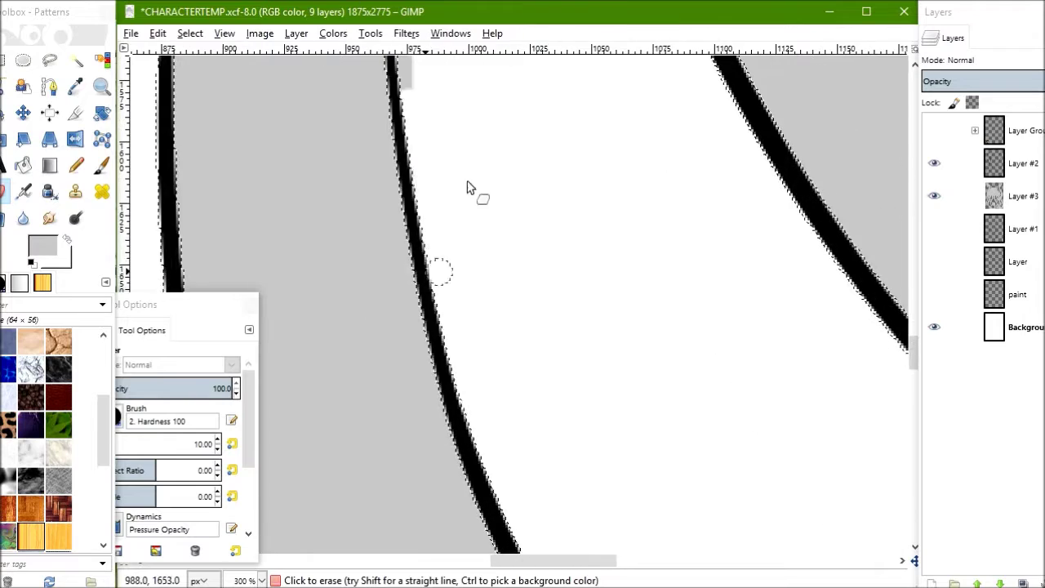
scroll(462, 238, "up", 5)
scroll(448, 186, "up", 5)
key("c")
scroll(579, 303, "down", 3)
scroll(523, 222, "down", 8)
scroll(522, 221, "right", 7)
scroll(660, 401, "right", 4)
scroll(476, 299, "down", 6)
scroll(477, 298, "right", 5)
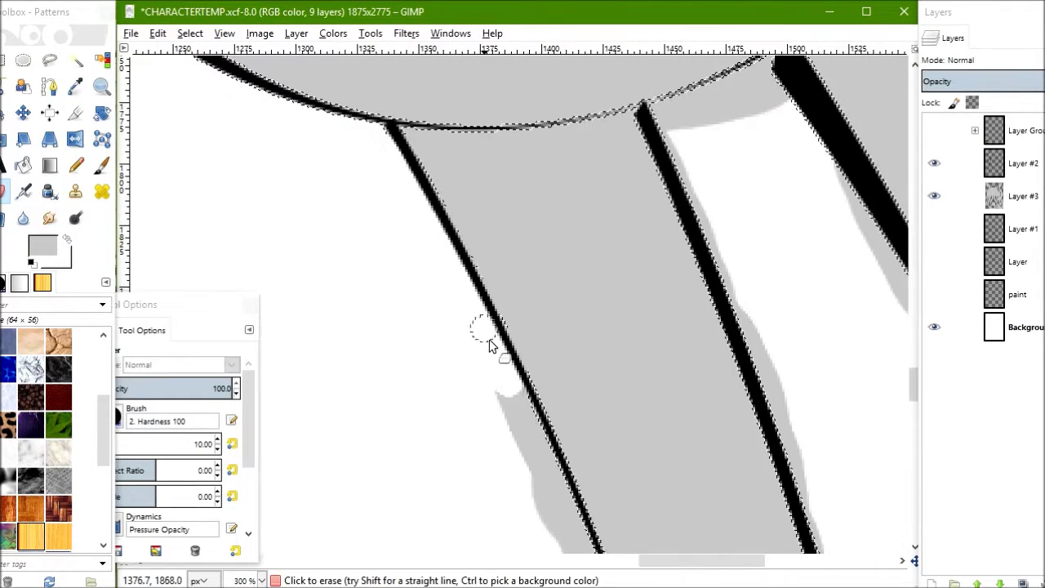
scroll(537, 335, "down", 5)
left_click_drag(467, 261, 384, 123)
Erase the gray spill below the black line and the gray areas beside the outline.
scroll(383, 123, "right", 6)
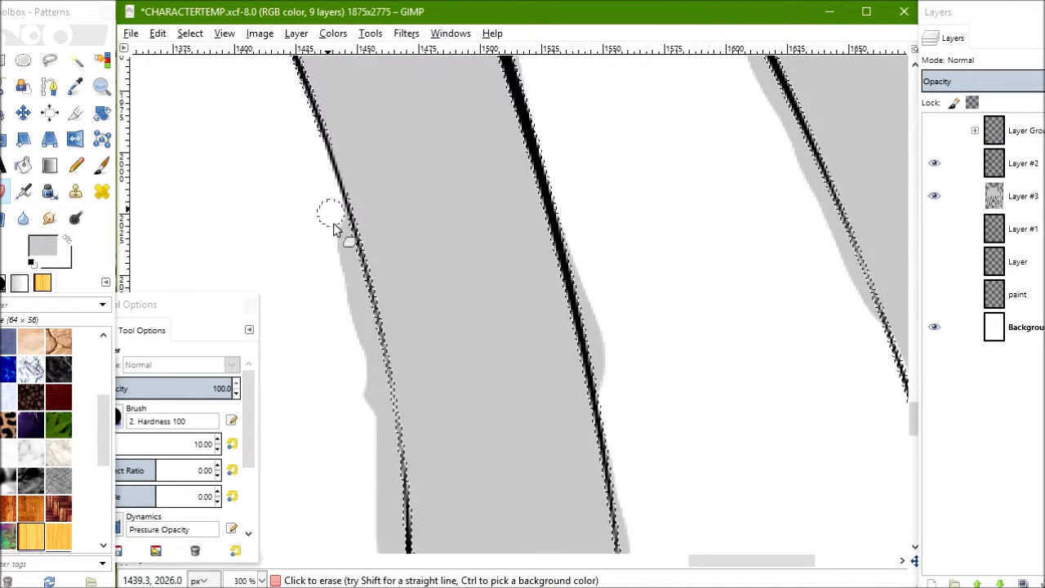
scroll(364, 123, "down", 6)
key("c")
scroll(387, 200, "down", 3)
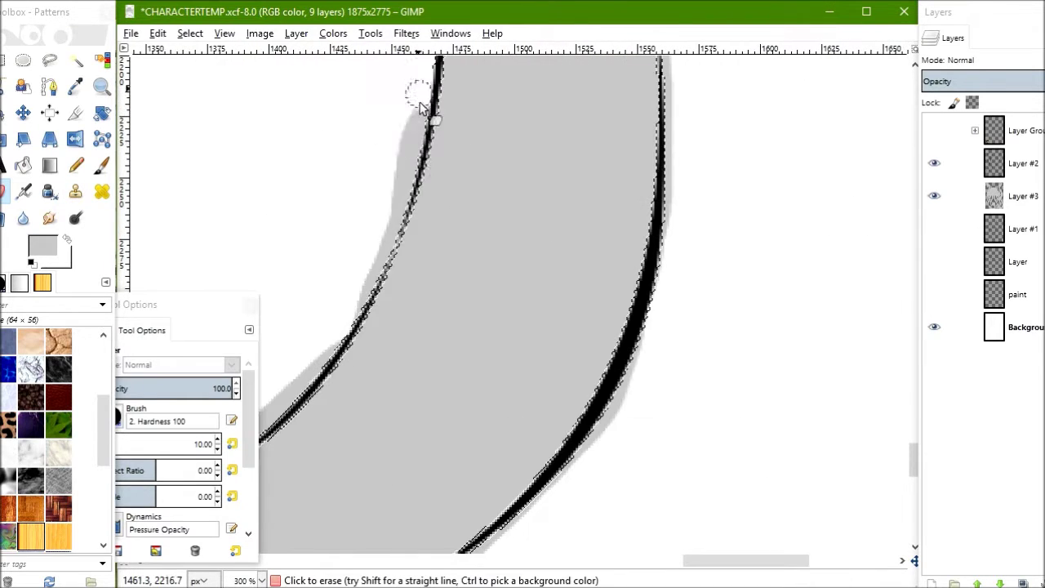
scroll(427, 93, "left", 3)
scroll(373, 315, "down", 3)
scroll(542, 262, "left", 3)
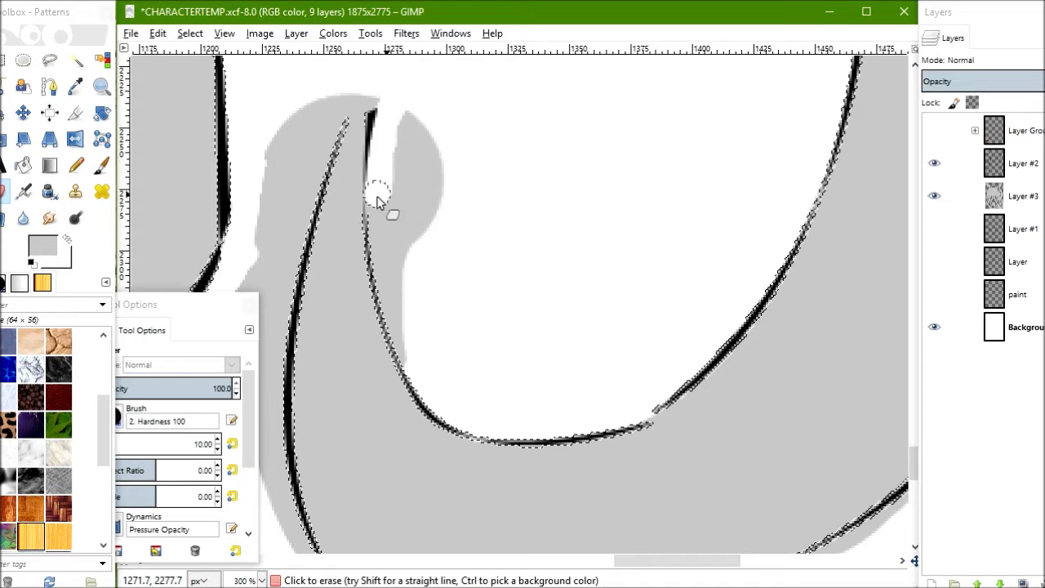
scroll(427, 159, "left", 3)
scroll(470, 181, "up", 3)
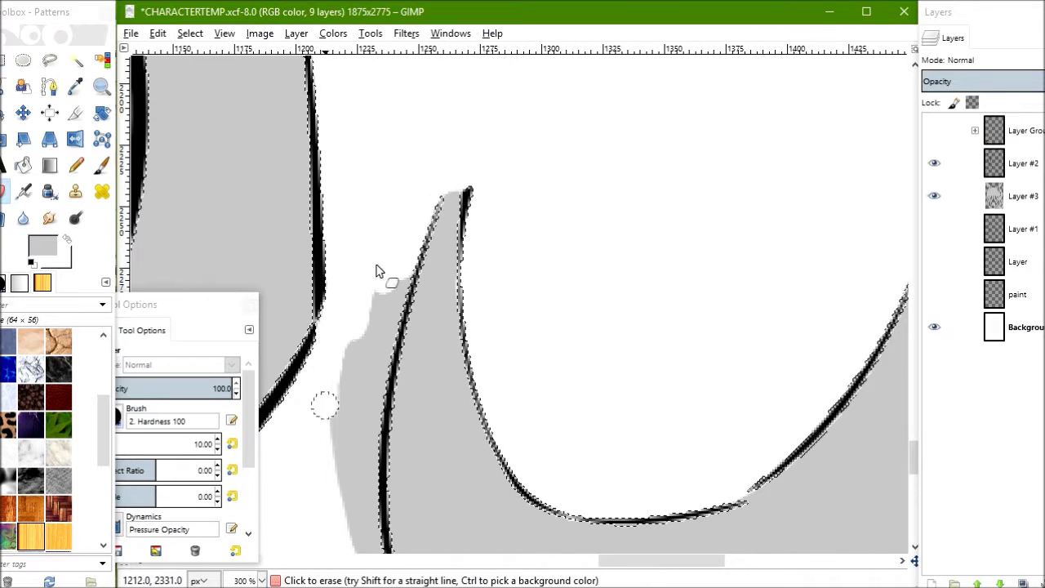
scroll(355, 487, "down", 5)
scroll(660, 476, "right", 5)
left_click_drag(507, 424, 585, 402)
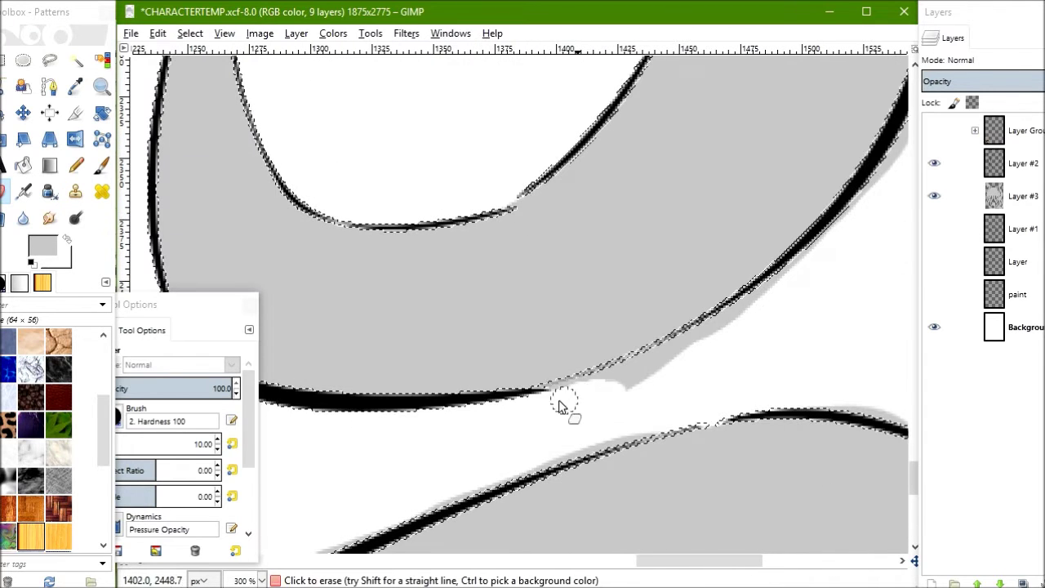
scroll(443, 409, "right", 5)
mouse_move(637, 377)
left_mouse_down()
mouse_move(444, 408)
mouse_move(541, 368)
mouse_move(525, 287)
mouse_move(526, 194)
left_mouse_up()
scroll(542, 369, "up", 5)
scroll(527, 194, "up", 5)
key("c")
key("shift+e")
scroll(490, 234, "up", 5)
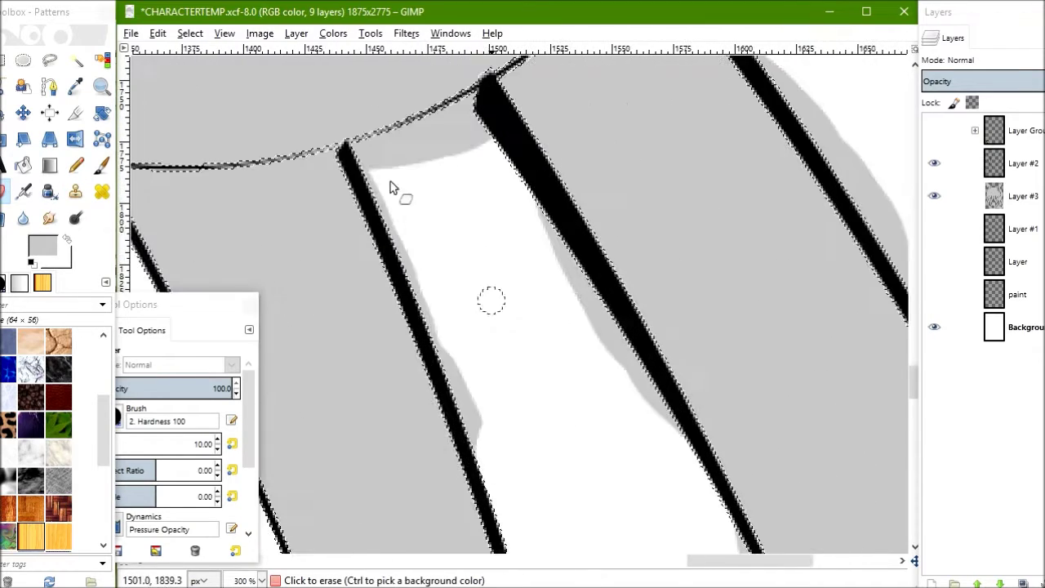
left_click_drag(392, 187, 369, 157)
Erase the gray blob to the left of the curve.
scroll(571, 327, "right", 5)
scroll(611, 404, "right", 5)
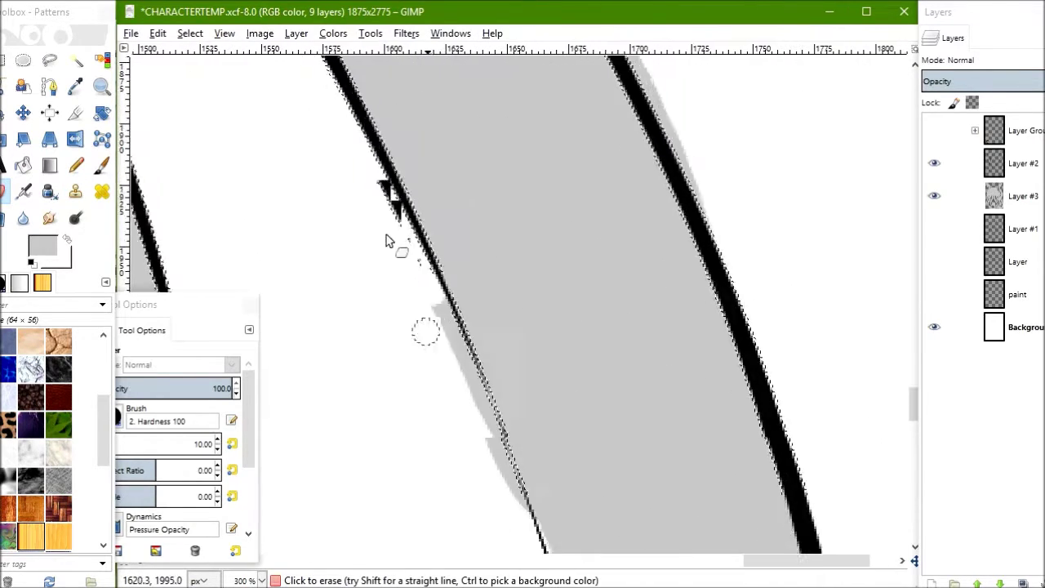
key("c")
scroll(410, 239, "up", 3)
key("shift+e")
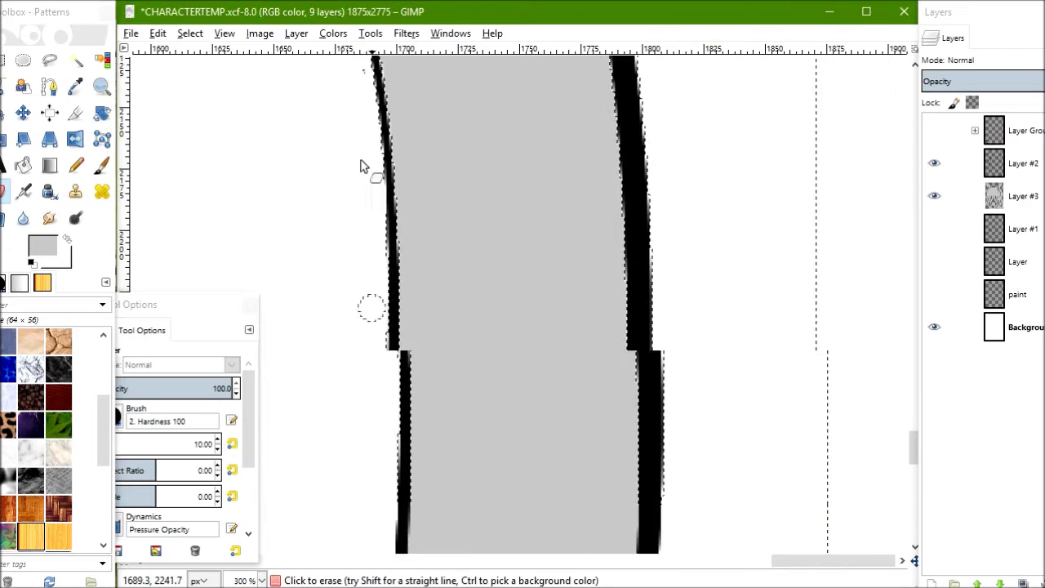
scroll(373, 308, "up", 5)
scroll(373, 308, "left", 1)
scroll(467, 260, "down", 3)
scroll(468, 260, "left", 3)
scroll(481, 269, "left", 2)
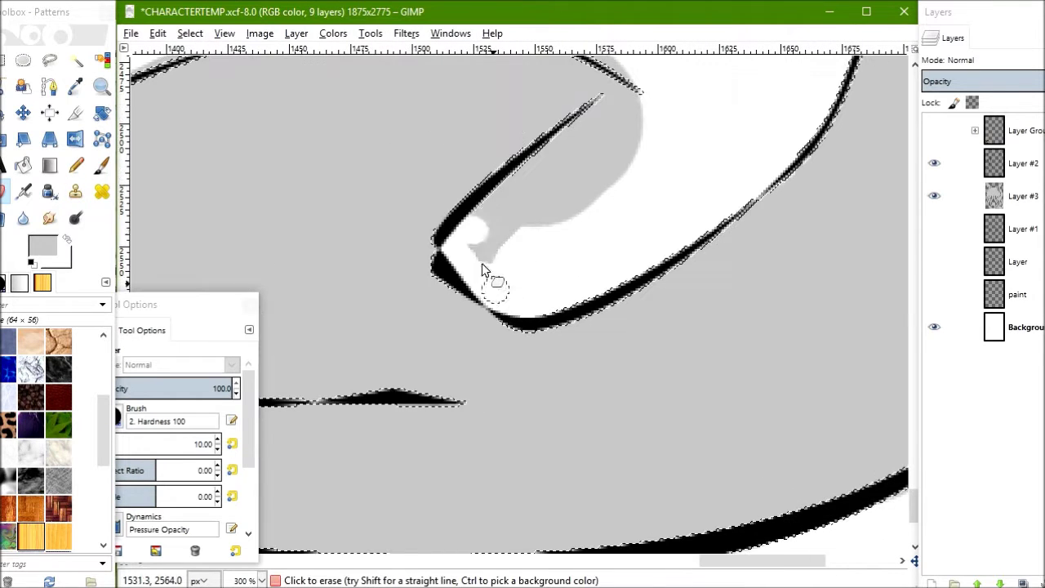
scroll(798, 182, "left", 2)
scroll(602, 172, "left", 3)
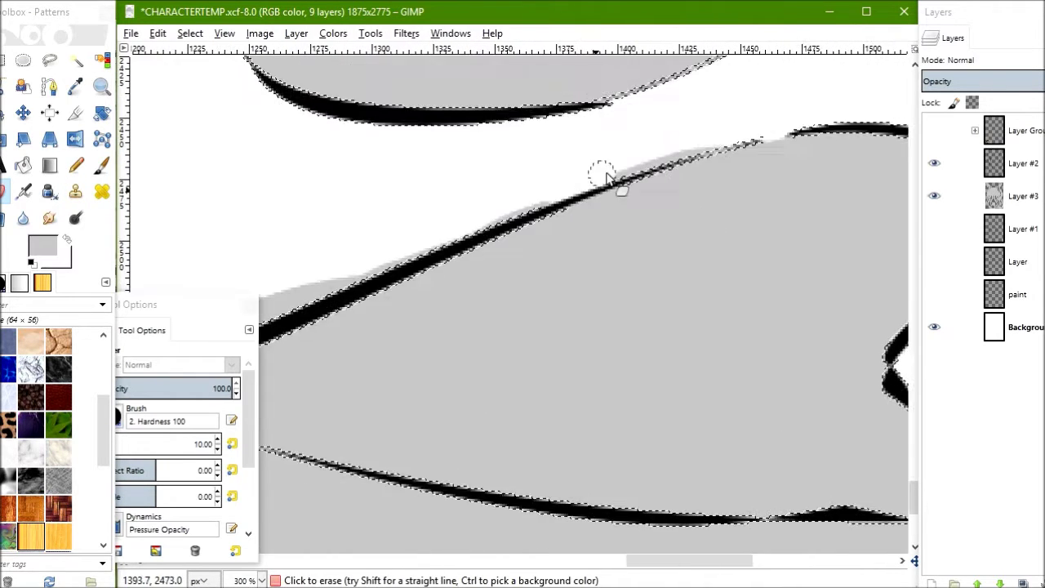
scroll(602, 187, "left", 2)
scroll(598, 200, "left", 3)
scroll(598, 200, "down", 1)
scroll(458, 310, "right", 2)
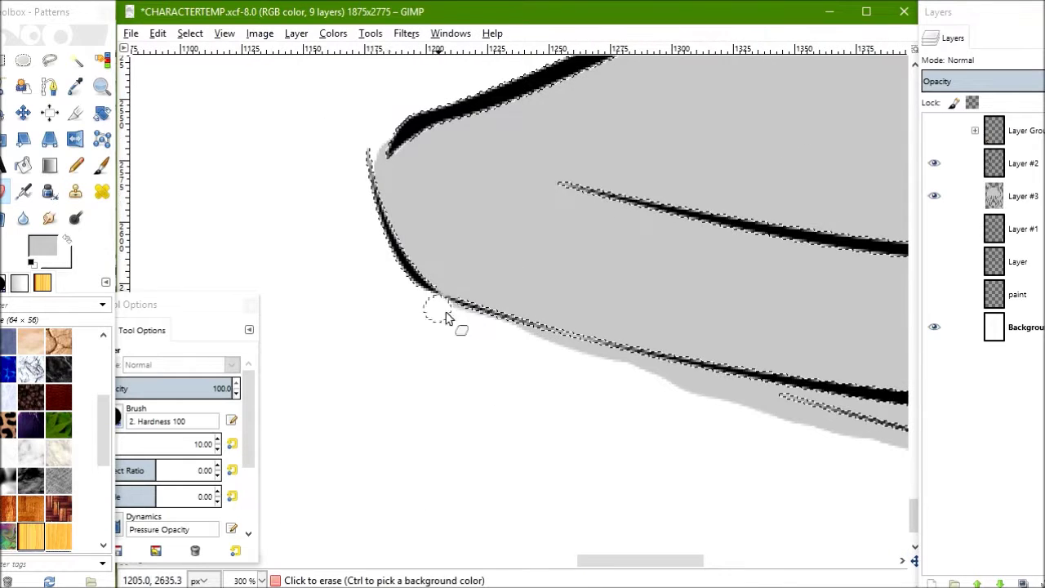
scroll(245, 237, "right", 3)
scroll(398, 298, "down", 1)
scroll(409, 301, "down", 1)
scroll(408, 300, "right", 1)
scroll(432, 307, "down", 1)
scroll(433, 306, "right", 2)
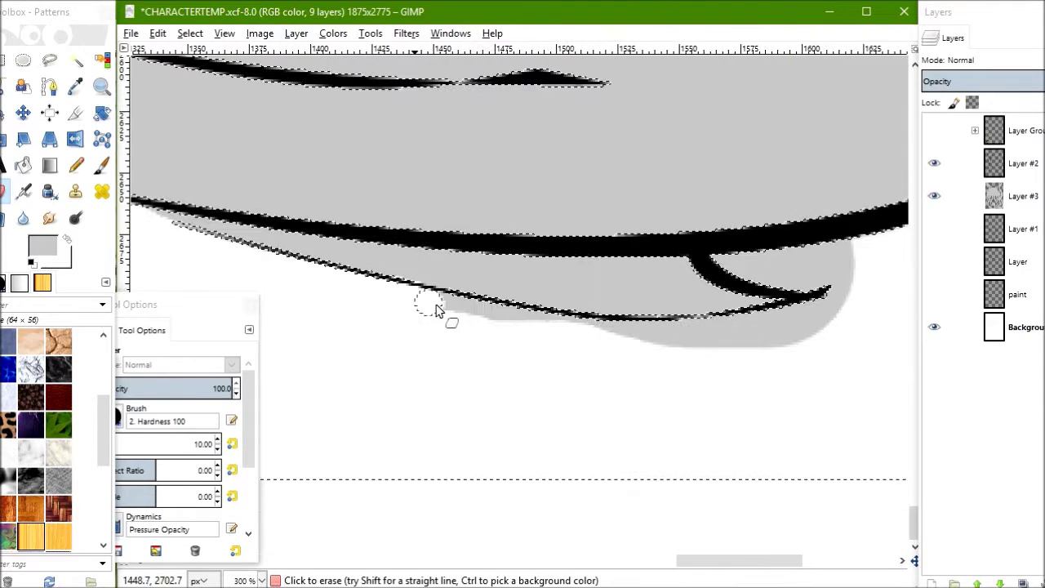
key("shift+e")
scroll(695, 335, "down", 1)
scroll(612, 350, "right", 2)
scroll(432, 338, "right", 3)
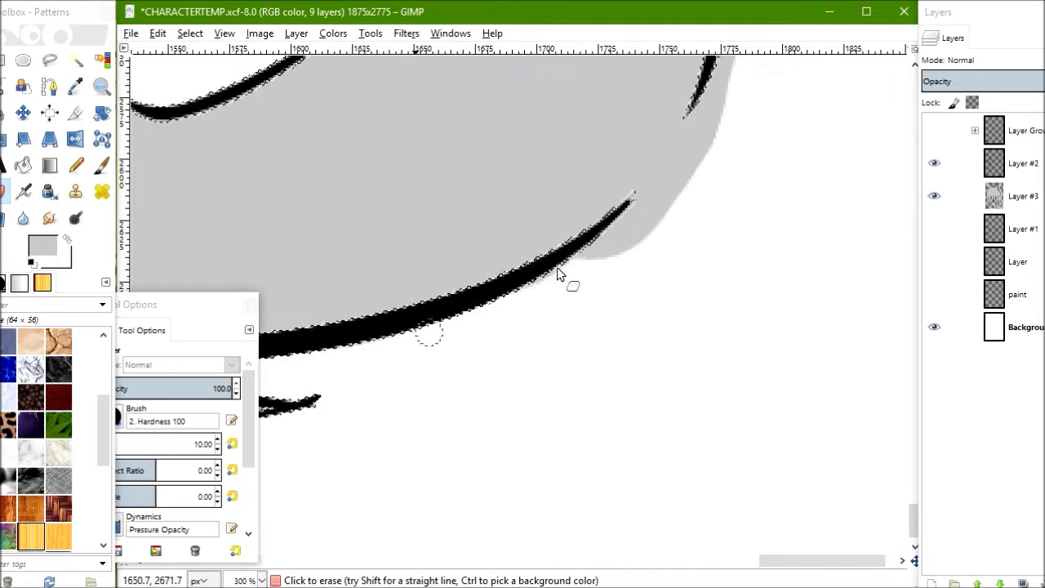
scroll(553, 338, "up", 2)
scroll(553, 340, "up", 1)
scroll(602, 256, "up", 2)
scroll(563, 280, "up", 5)
scroll(607, 338, "up", 2)
scroll(519, 255, "left", 1)
scroll(420, 296, "up", 3)
scroll(450, 215, "up", 3)
scroll(471, 228, "up", 2)
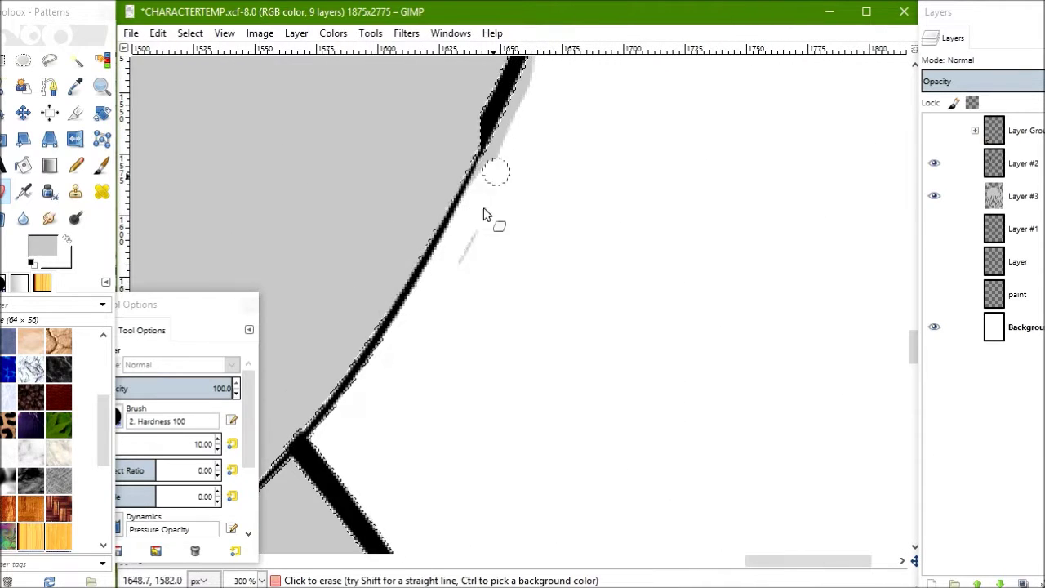
scroll(433, 368, "up", 2)
scroll(445, 392, "up", 4)
scroll(466, 351, "up", 3)
scroll(453, 196, "up", 5)
scroll(432, 130, "up", 2)
scroll(408, 130, "up", 3)
scroll(417, 172, "left", 2)
scroll(482, 318, "up", 3)
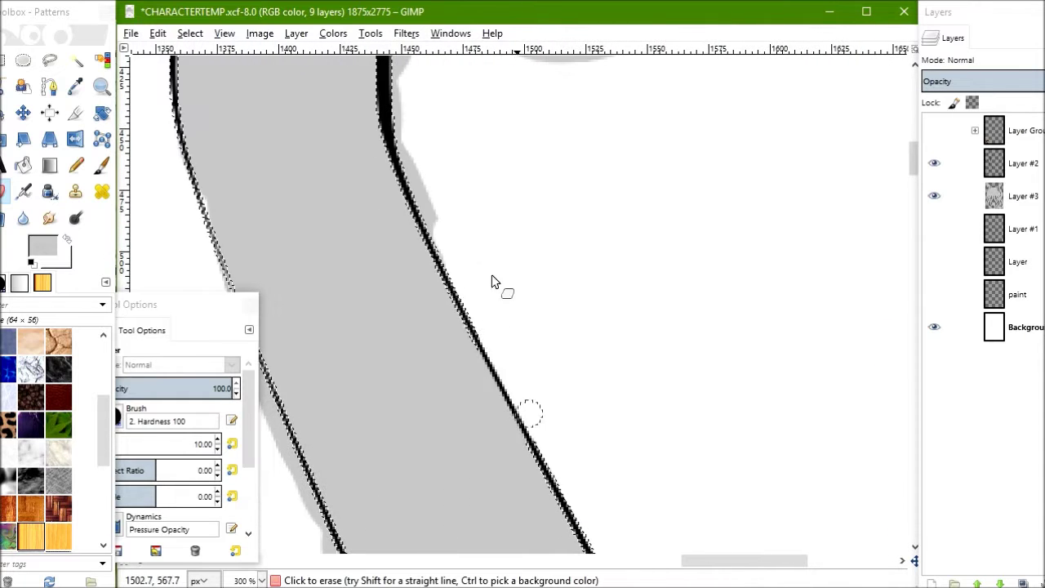
scroll(458, 302, "up", 3)
scroll(408, 221, "left", 2)
scroll(408, 221, "up", 3)
scroll(416, 224, "right", 1)
scroll(384, 323, "down", 3)
scroll(351, 290, "right", 2)
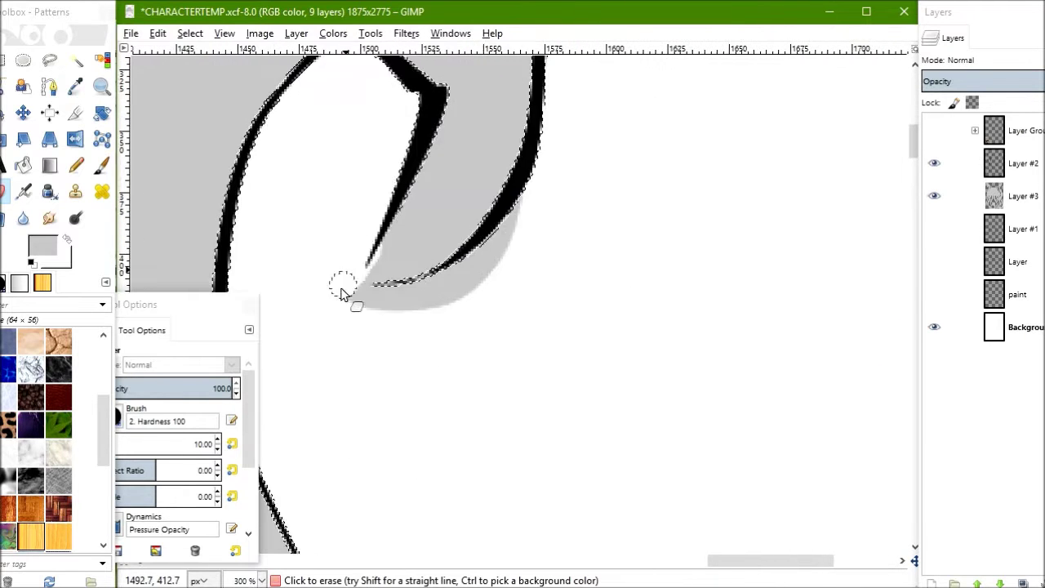
scroll(432, 292, "up", 5)
scroll(501, 299, "right", 3)
scroll(518, 264, "up", 5)
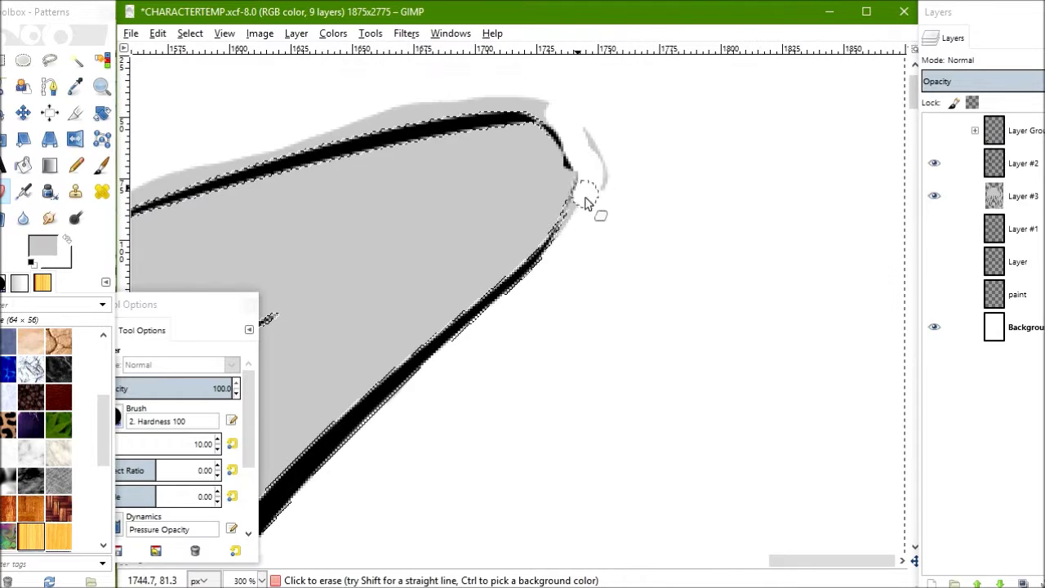
scroll(621, 163, "left", 2)
scroll(658, 131, "left", 2)
scroll(520, 217, "left", 2)
scroll(420, 275, "down", 5)
scroll(436, 161, "left", 2)
scroll(445, 245, "right", 2)
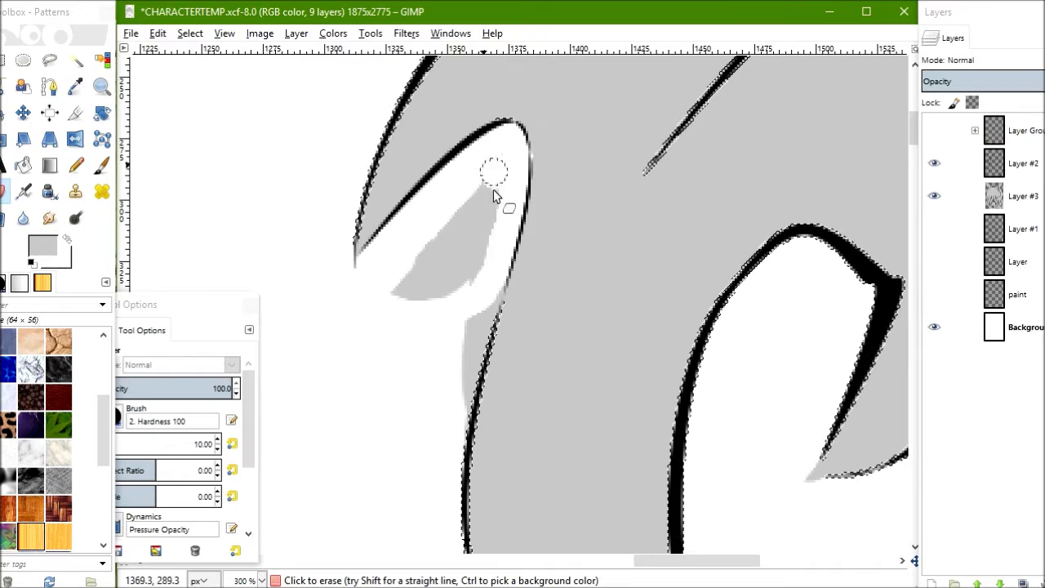
left_click_drag(485, 163, 424, 261)
scroll(437, 232, "down", 1)
scroll(437, 233, "right", 1)
Switch back to the Eraser and erase grey spill along the upper tentacle outlines.
scroll(380, 194, "down", 9)
key("shift+e")
key("c")
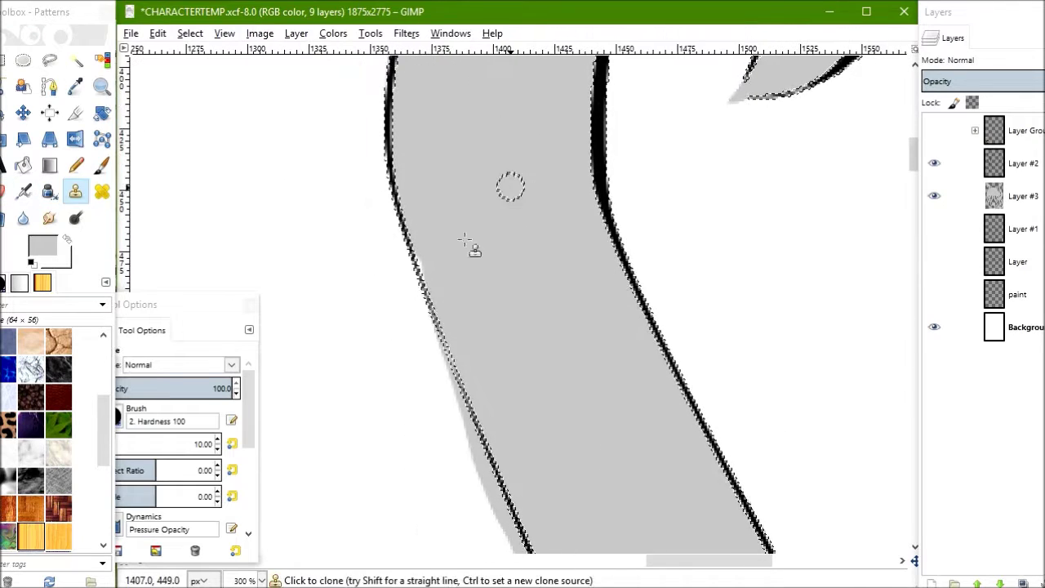
key("shift+e")
scroll(425, 245, "right", 3)
scroll(350, 170, "down", 3)
mouse_move(333, 196)
left_mouse_down()
mouse_move(350, 171)
mouse_move(354, 196)
left_mouse_up()
scroll(354, 196, "down", 3)
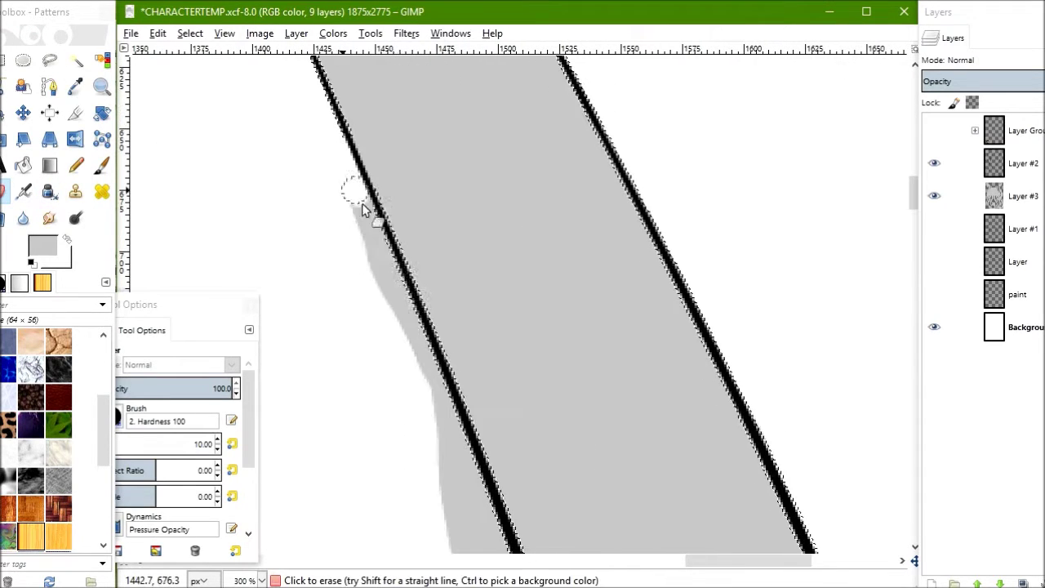
scroll(357, 145, "down", 3)
left_click_drag(357, 144, 433, 390)
scroll(432, 359, "down", 1)
scroll(436, 373, "down", 9)
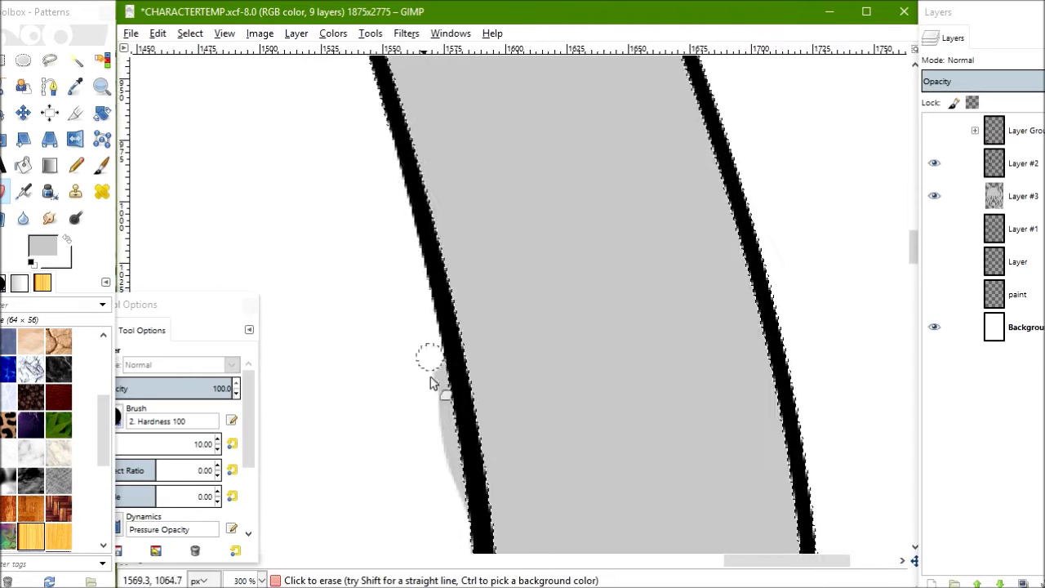
scroll(560, 139, "down", 8)
scroll(369, 521, "down", 10)
Erase the grey strips running beside the black outlines.
left_click_drag(503, 320, 572, 180)
scroll(359, 222, "left", 5)
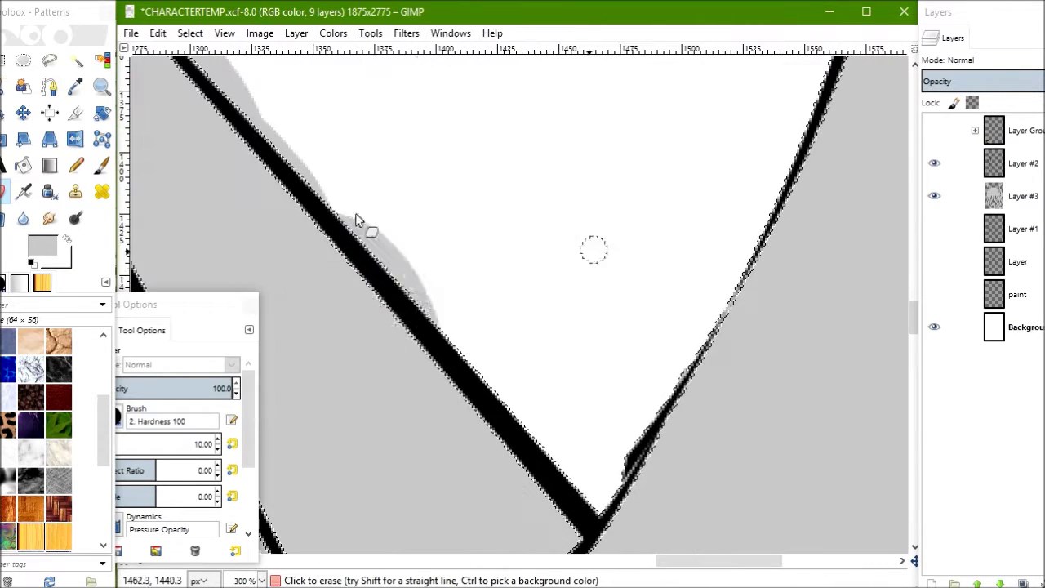
left_click_drag(359, 222, 433, 323)
scroll(469, 241, "up", 5)
left_click_drag(469, 240, 331, 133)
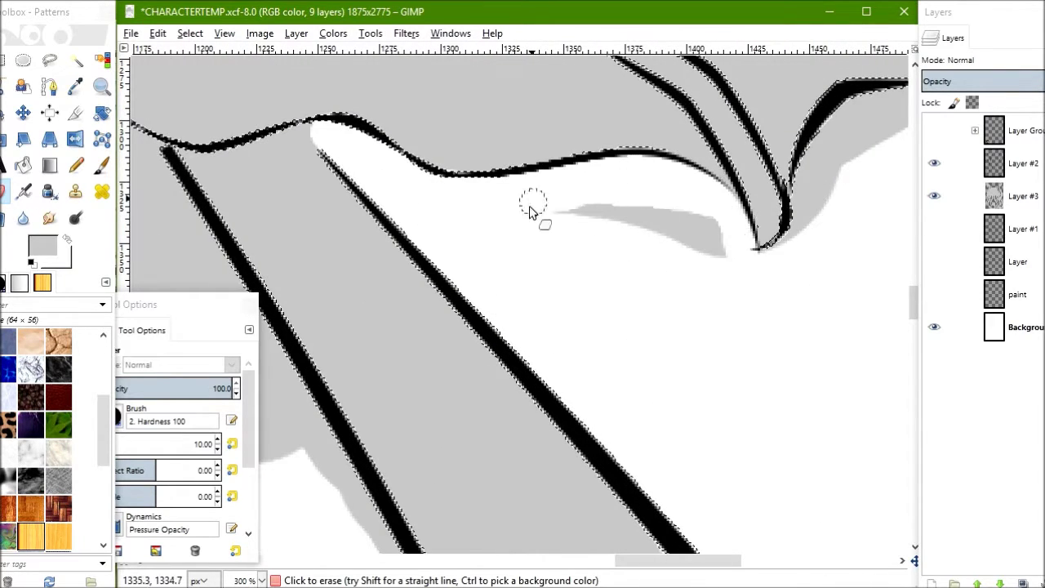
Erase the grey blob and patches lying next to the outlines.
left_click_drag(529, 210, 723, 243)
scroll(494, 331, "right", 5)
scroll(494, 331, "up", 1)
scroll(577, 209, "up", 5)
mouse_move(529, 392)
left_mouse_down()
mouse_move(550, 201)
mouse_move(625, 343)
left_mouse_up()
scroll(635, 236, "up", 5)
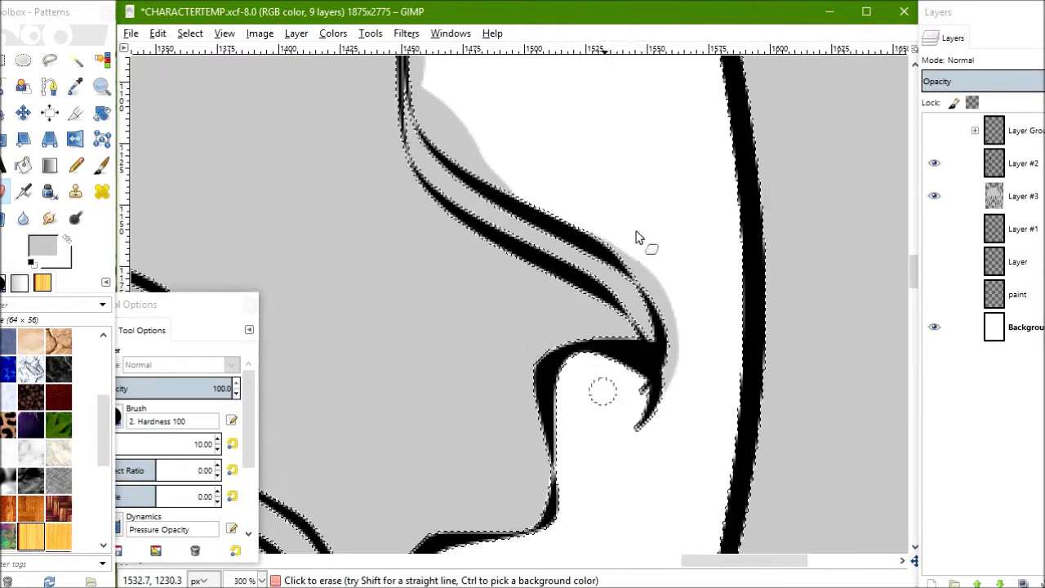
left_click_drag(634, 236, 588, 335)
scroll(467, 277, "right", 3)
scroll(458, 146, "up", 5)
scroll(483, 245, "left", 5)
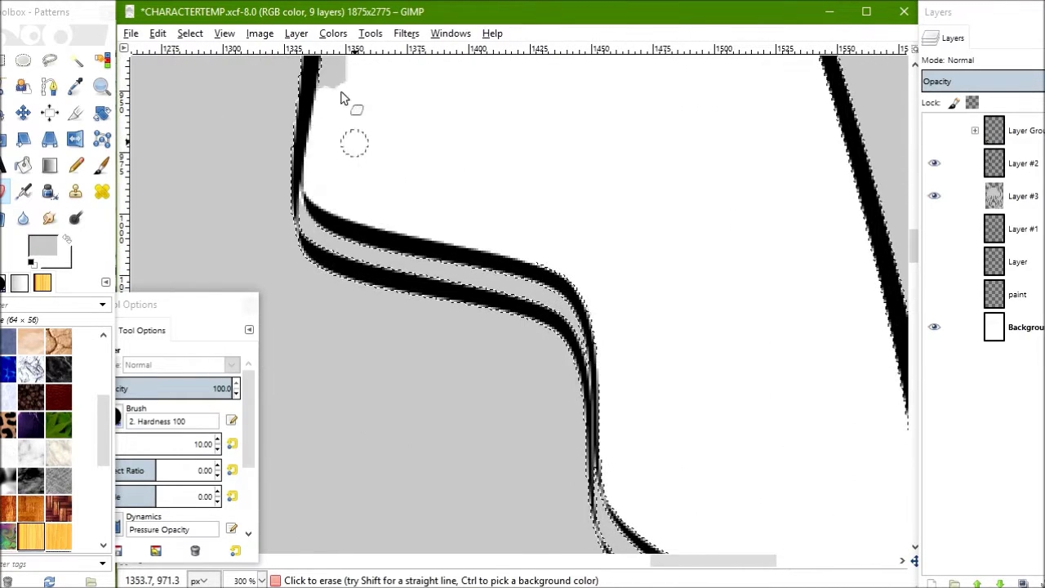
scroll(343, 98, "up", 10)
scroll(481, 343, "left", 5)
scroll(301, 188, "up", 5)
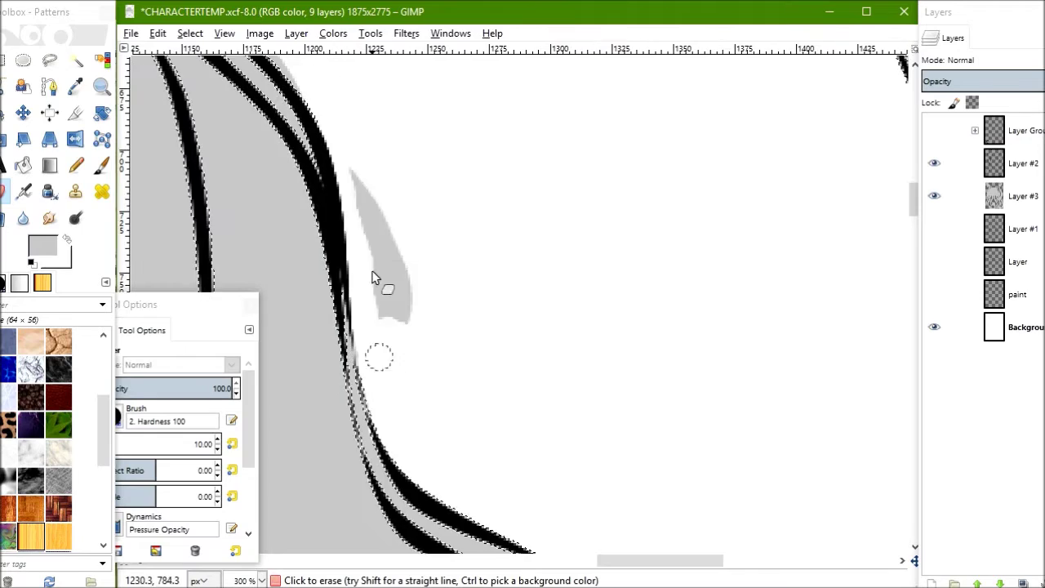
scroll(374, 275, "left", 5)
scroll(362, 221, "up", 5)
scroll(341, 346, "left", 5)
Erase the grey spill beside the white shape's outline on the left strands.
left_click(75, 191)
key("shift+e")
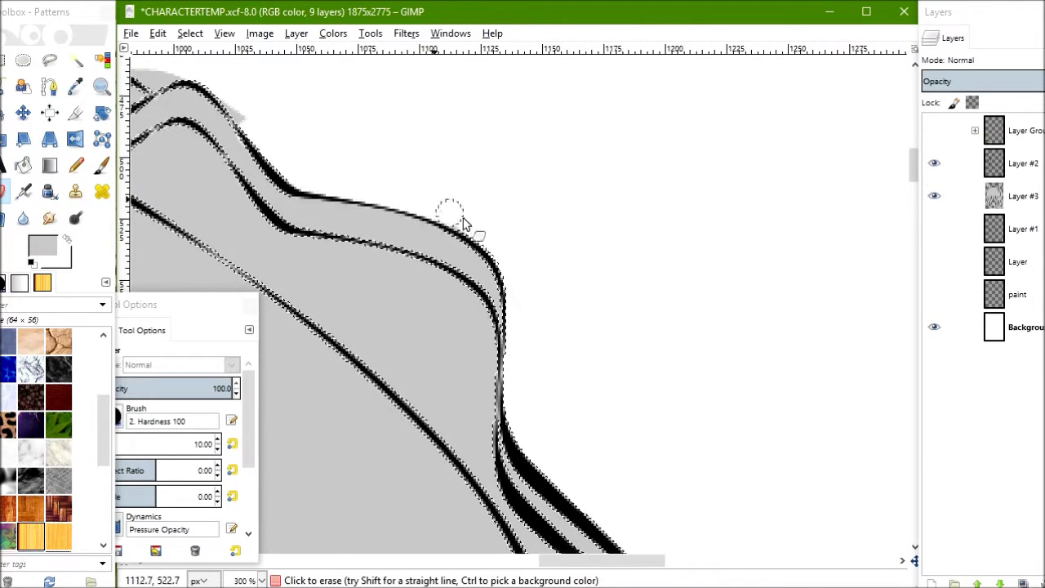
scroll(384, 196, "up", 5)
scroll(338, 171, "left", 5)
scroll(463, 205, "left", 5)
scroll(493, 217, "left", 5)
scroll(466, 196, "left", 5)
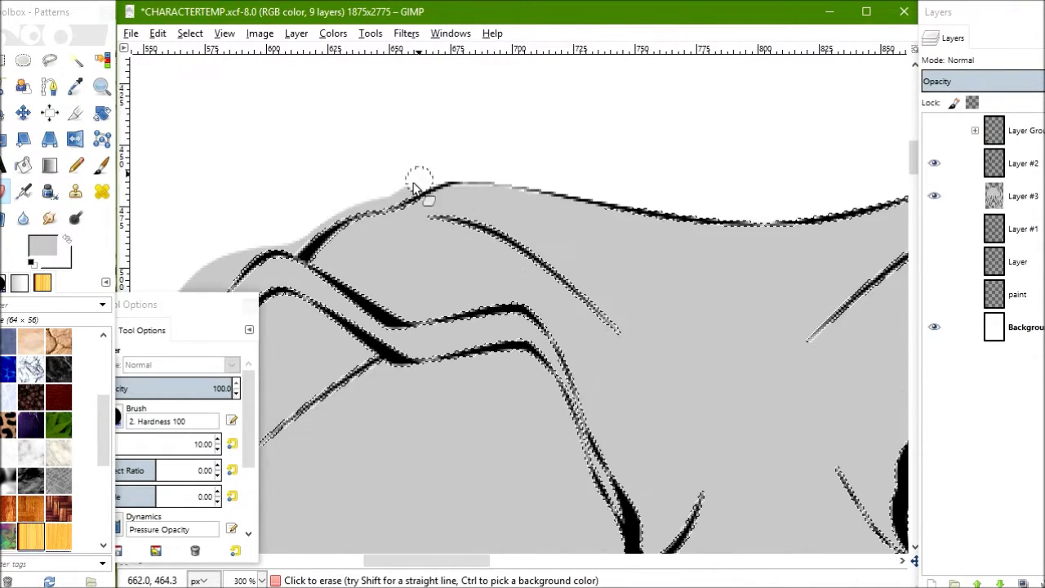
scroll(572, 196, "left", 5)
scroll(531, 204, "down", 5)
scroll(522, 204, "left", 5)
scroll(334, 436, "down", 5)
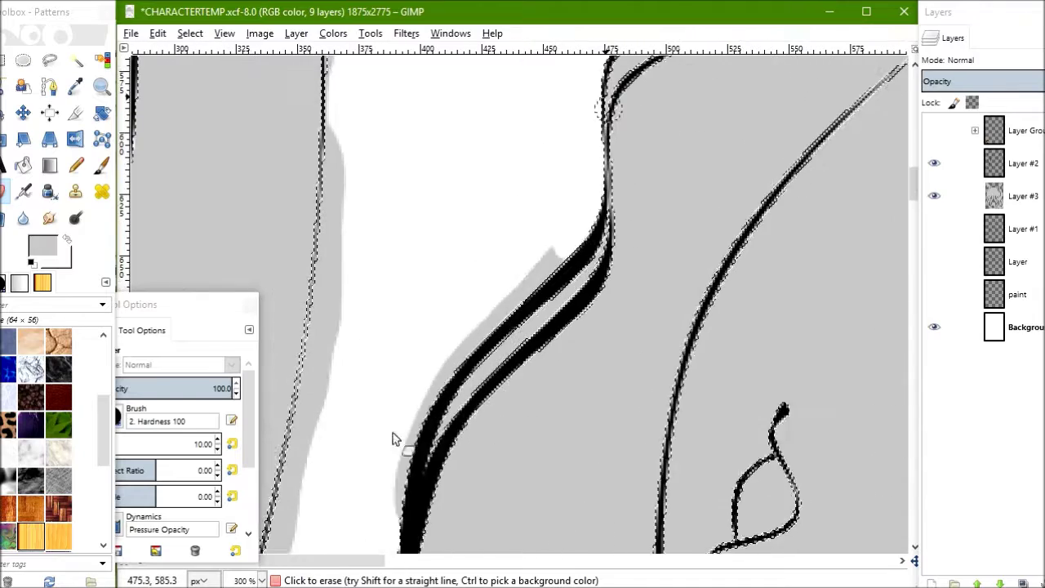
scroll(460, 351, "left", 5)
scroll(514, 307, "down", 5)
mouse_move(339, 502)
left_mouse_down()
mouse_move(397, 292)
mouse_move(423, 242)
left_mouse_up()
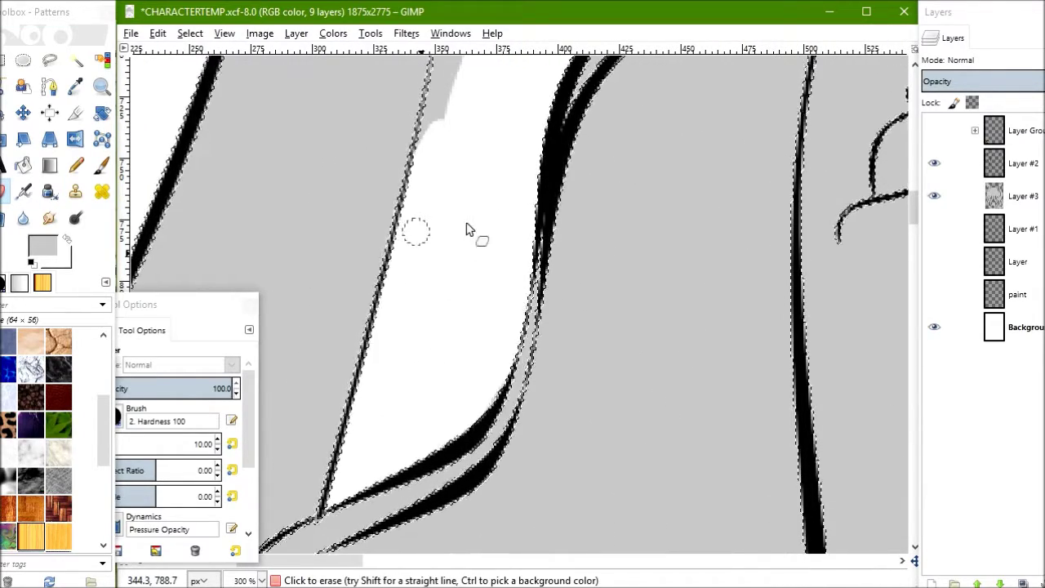
scroll(434, 303, "up", 5)
scroll(439, 316, "up", 3)
scroll(459, 306, "up", 3)
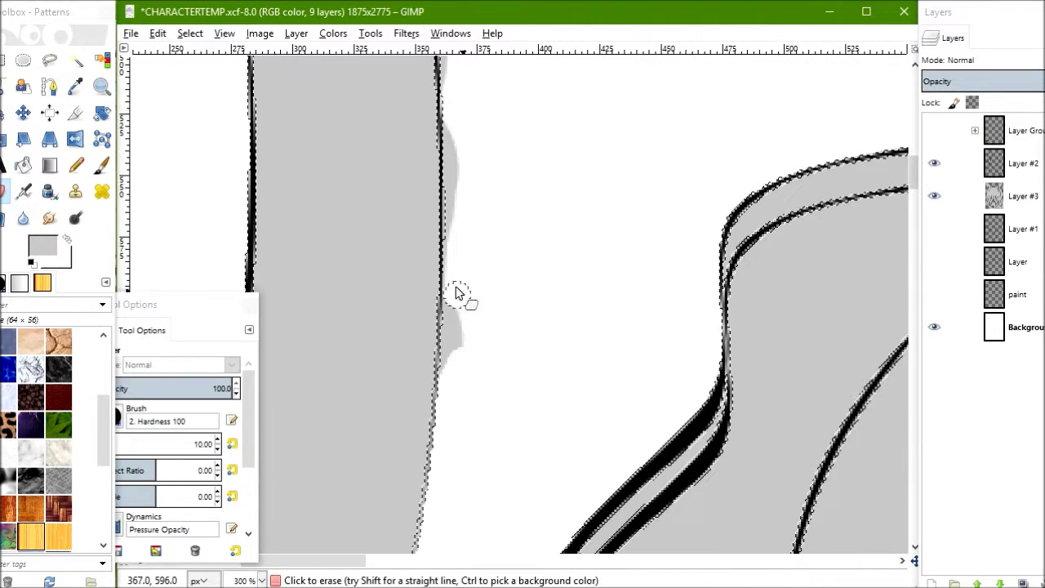
scroll(455, 161, "up", 3)
scroll(468, 378, "up", 2)
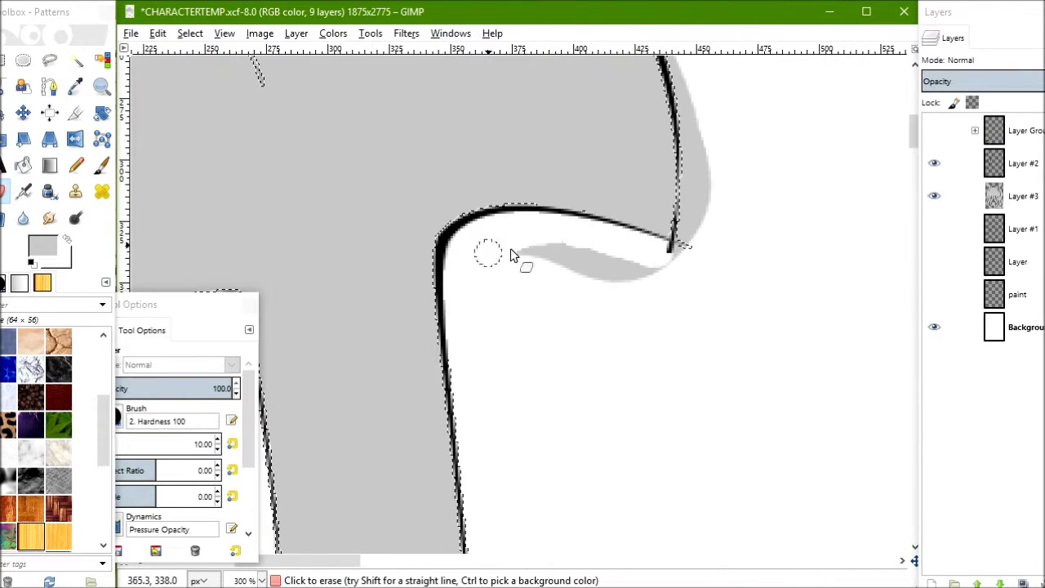
scroll(491, 302, "up", 3)
scroll(490, 302, "right", 3)
scroll(425, 261, "up", 3)
scroll(425, 262, "left", 3)
scroll(335, 168, "left", 6)
scroll(335, 168, "up", 3)
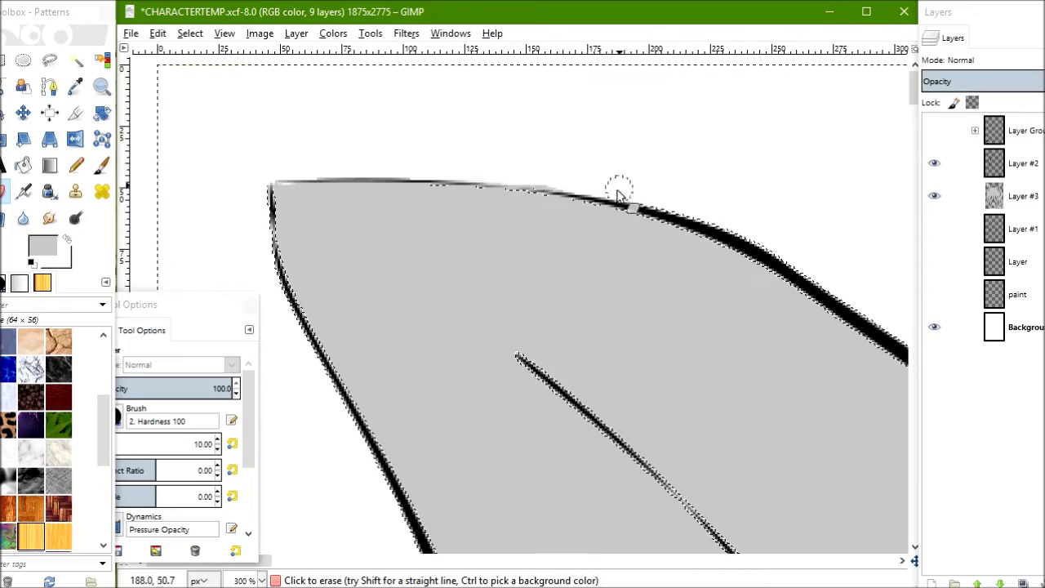
Switch to the Clone tool and zoom out to view the tentacle bases.
key("c")
left_click(487, 278, "ctrl")
scroll(487, 278, "down", 4)
scroll(542, 259, "down", 2)
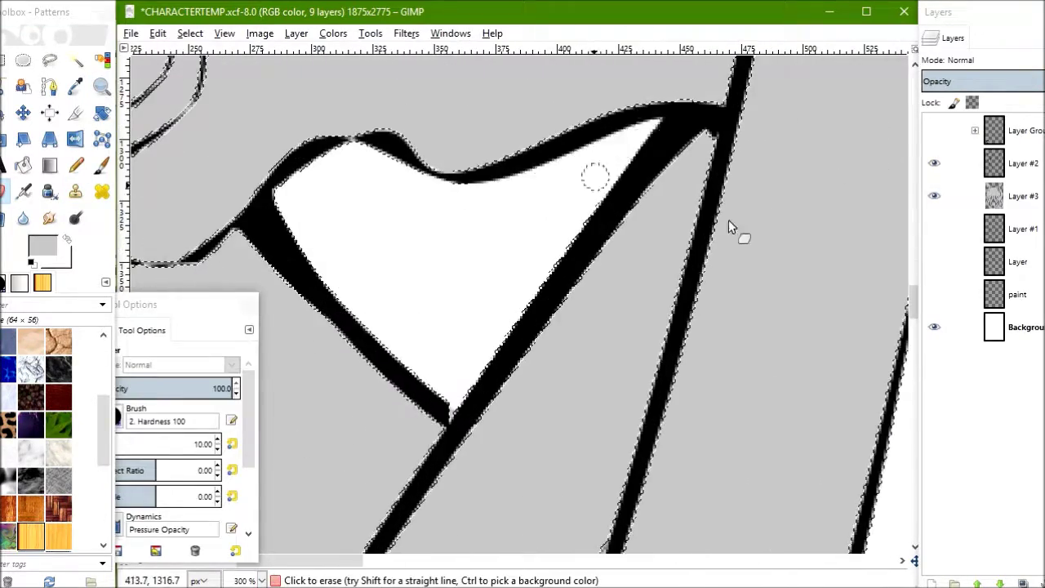
Erase stripes of stray grey fill near the tentacle strand edges.
scroll(728, 227, "right", 10)
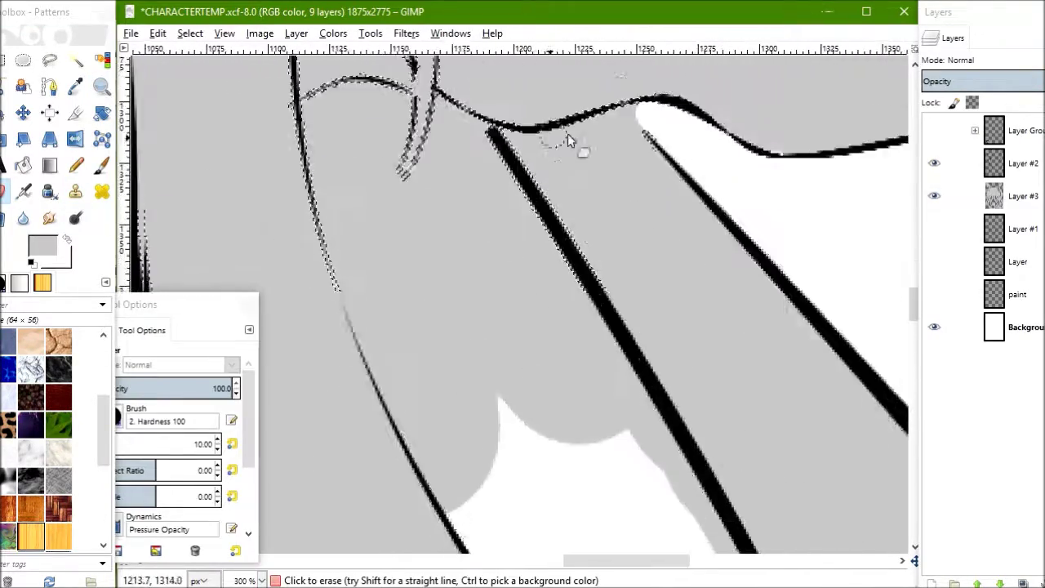
scroll(567, 133, "down", 5)
scroll(532, 226, "left", 5)
scroll(531, 226, "up", 5)
left_click_drag(318, 159, 342, 259)
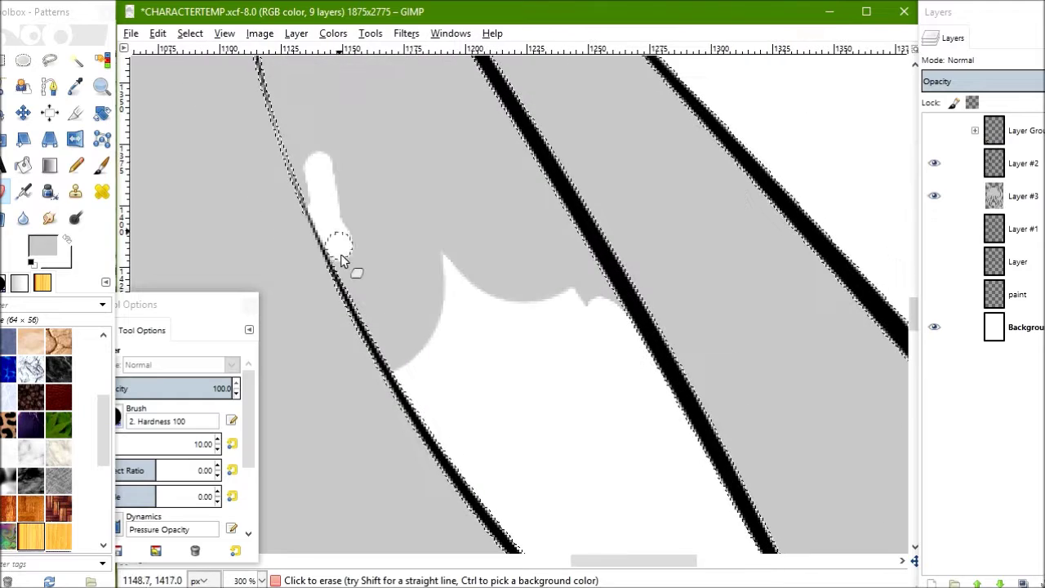
scroll(527, 143, "up", 5)
scroll(527, 143, "left", 2)
left_click_drag(495, 205, 434, 196)
Erase grey fill along the strand's inner edge, then brush dark shading under the hair fringe.
key("shift+e")
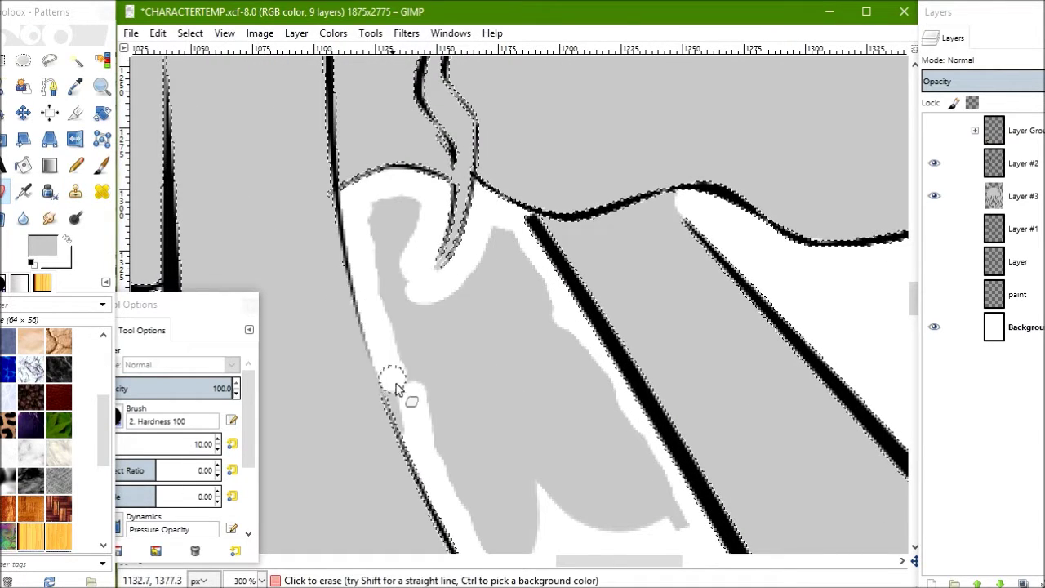
left_click_drag(556, 327, 420, 302)
scroll(326, 312, "down", 5)
scroll(326, 312, "right", 5)
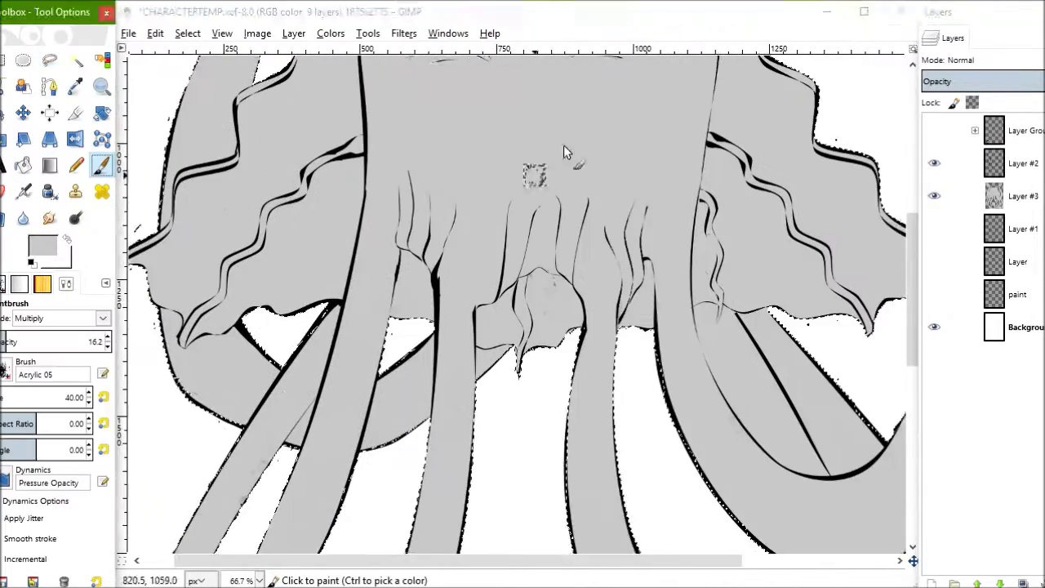
left_click_drag(528, 276, 523, 270)
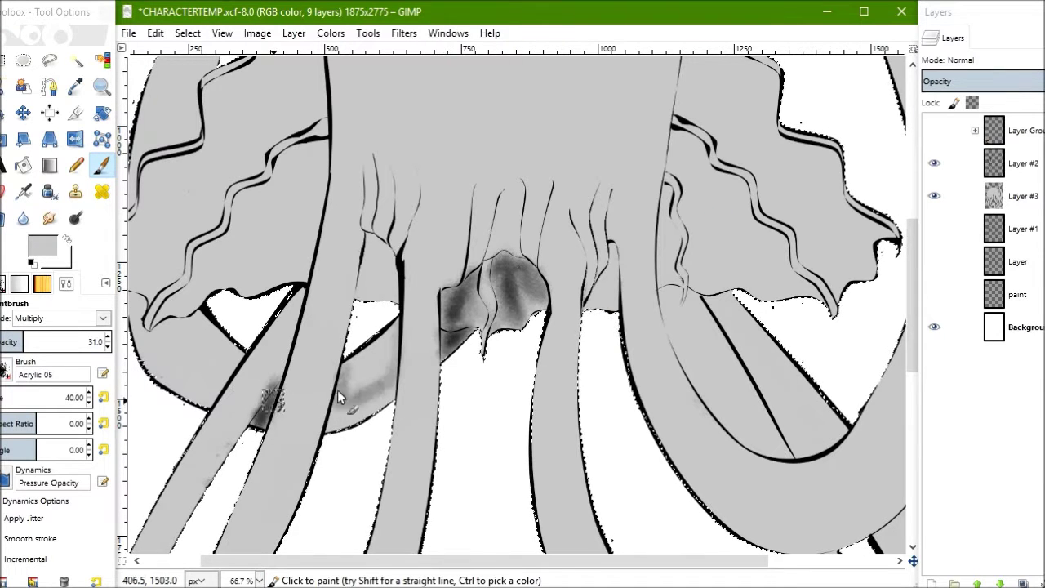
Shade between the central tentacles, the left strand and the strand inside the right loop.
left_click_drag(341, 389, 360, 362)
left_click_drag(372, 286, 374, 245)
left_click_drag(396, 306, 380, 253)
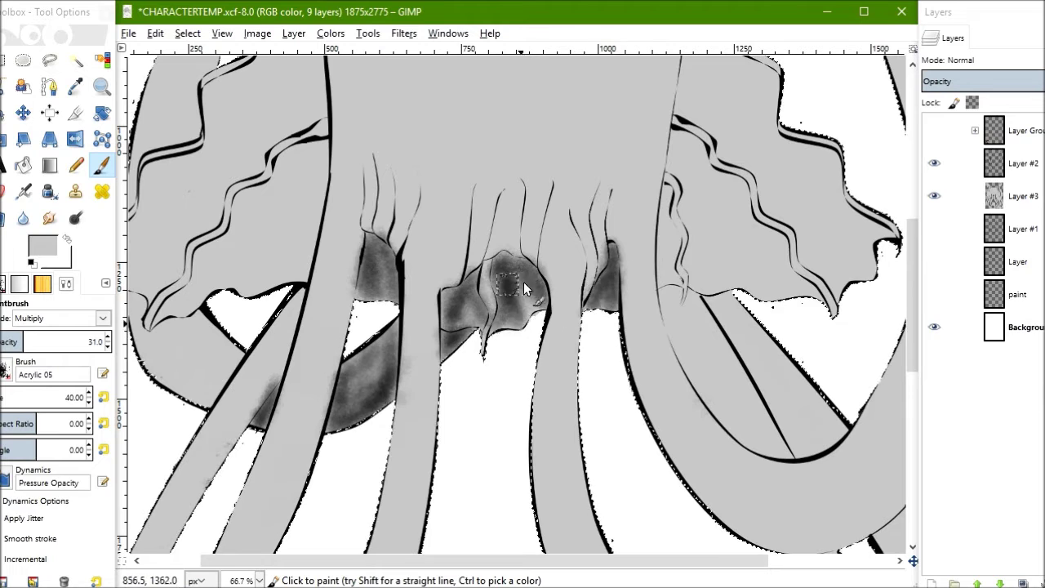
scroll(433, 259, "right", 5)
scroll(433, 259, "down", 1)
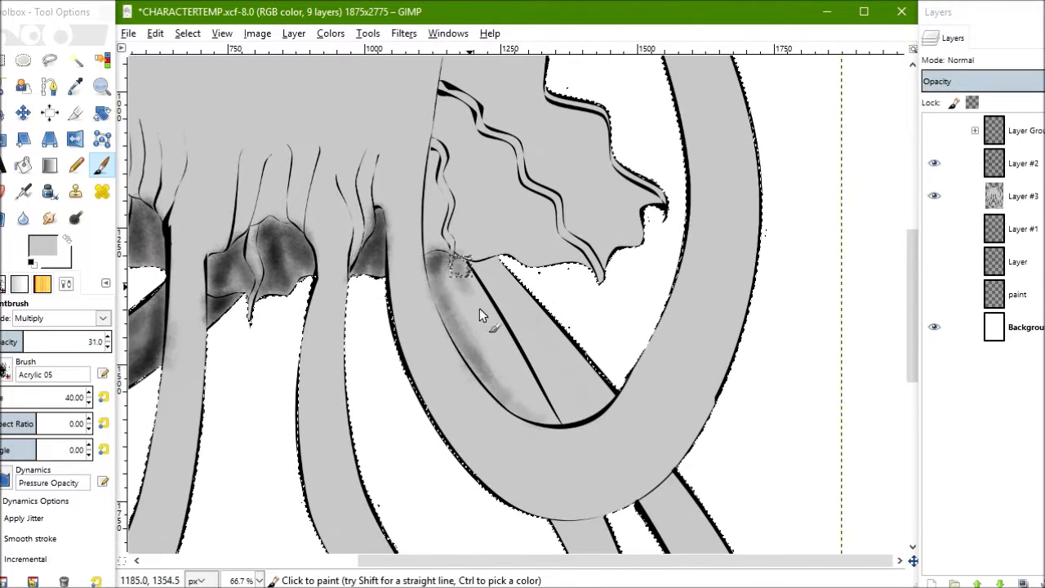
left_click_drag(520, 403, 508, 403)
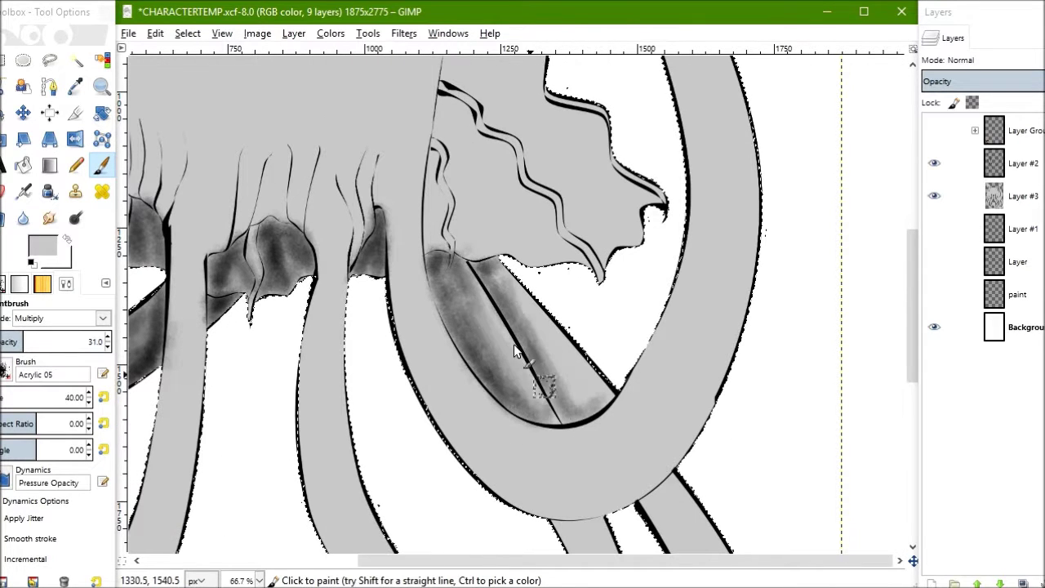
mouse_move(468, 349)
left_mouse_down()
mouse_move(525, 351)
mouse_move(604, 409)
left_mouse_up()
Shade down the right strand and the hook's lower fin, bottom edge and right strand.
scroll(572, 368, "down", 2)
scroll(613, 330, "down", 8)
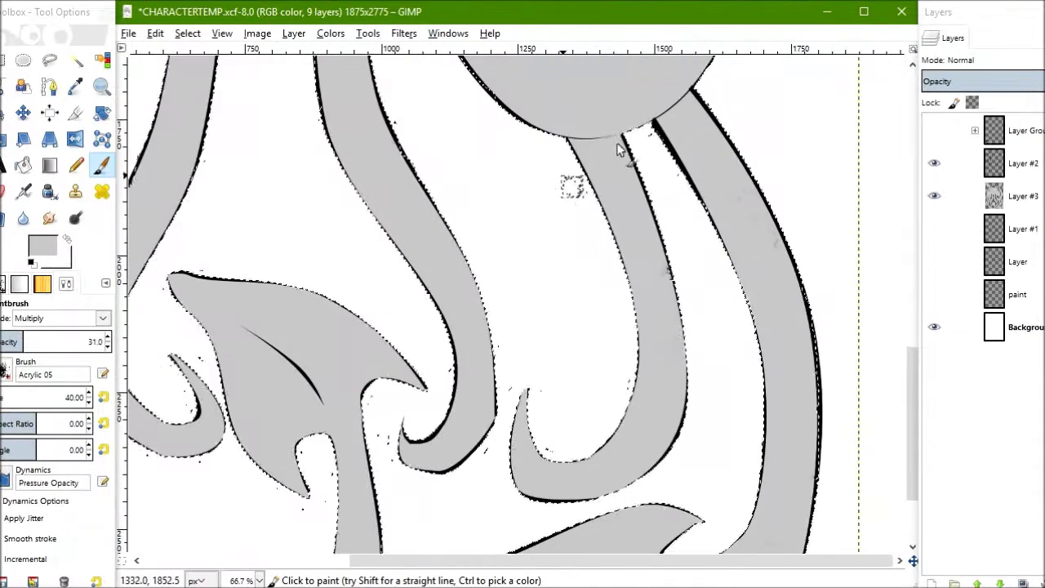
mouse_move(611, 144)
left_mouse_down()
mouse_move(665, 338)
mouse_move(537, 457)
mouse_move(677, 378)
mouse_move(664, 377)
mouse_move(676, 438)
mouse_move(626, 490)
mouse_move(641, 282)
mouse_move(689, 374)
mouse_move(686, 458)
left_mouse_up()
scroll(710, 309, "right", 1)
scroll(710, 308, "right", 1)
left_click_drag(576, 128, 670, 374)
scroll(670, 373, "down", 3)
mouse_move(652, 245)
left_mouse_down()
mouse_move(660, 406)
mouse_move(547, 525)
left_mouse_up()
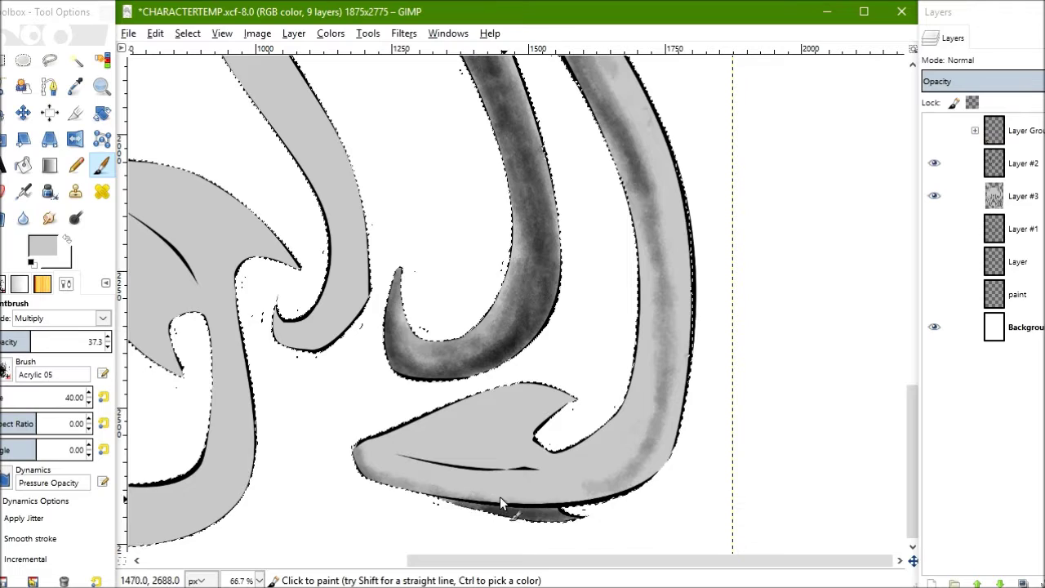
mouse_move(520, 439)
left_mouse_down()
mouse_move(412, 457)
mouse_move(502, 536)
mouse_move(533, 435)
left_mouse_up()
mouse_move(507, 495)
left_mouse_down()
mouse_move(686, 408)
mouse_move(628, 355)
left_mouse_up()
left_click_drag(552, 85, 628, 493)
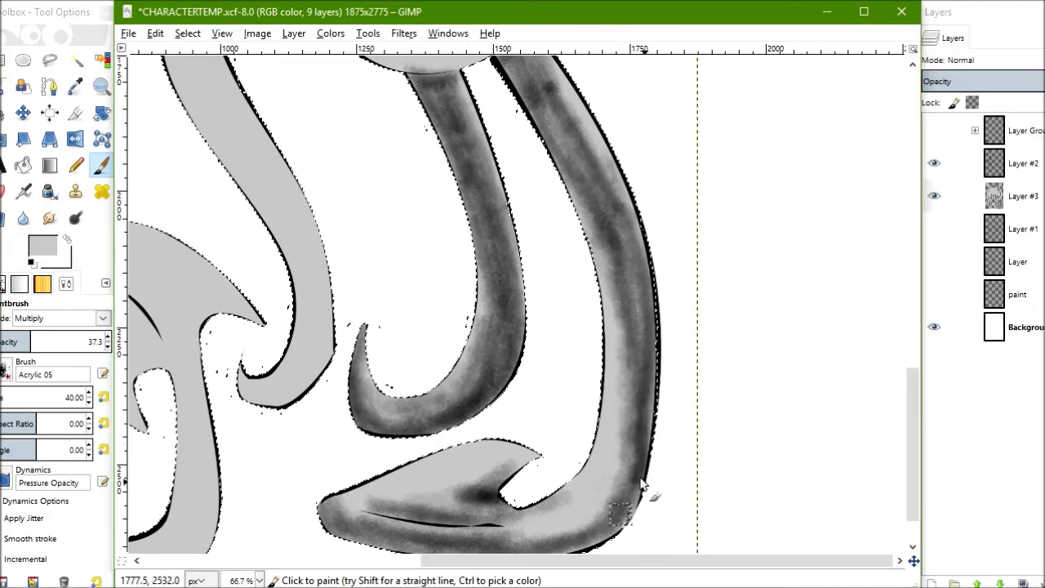
mouse_move(543, 90)
left_mouse_down()
mouse_move(491, 506)
mouse_move(642, 444)
mouse_move(419, 465)
mouse_move(445, 468)
left_mouse_up()
Shade the area just under the head and the left strand down to its tip.
scroll(607, 304, "up", 5)
scroll(606, 305, "left", 3)
scroll(607, 305, "up", 3)
scroll(607, 161, "left", 4)
left_click_drag(332, 178, 345, 116)
mouse_move(367, 155)
left_mouse_down()
mouse_move(465, 104)
mouse_move(426, 153)
mouse_move(408, 261)
left_mouse_up()
scroll(408, 261, "down", 2)
left_click_drag(392, 123, 299, 505)
mouse_move(250, 371)
left_mouse_down()
mouse_move(302, 226)
mouse_move(264, 508)
left_mouse_up()
scroll(272, 327, "up", 2)
scroll(272, 327, "right", 2)
left_click_drag(272, 254, 329, 118)
Shade the right arch strand plus the centre-left, central and left tentacles.
scroll(329, 119, "right", 3)
mouse_move(421, 245)
left_mouse_down()
mouse_move(490, 163)
mouse_move(540, 129)
mouse_move(631, 272)
left_mouse_up()
scroll(539, 128, "right", 3)
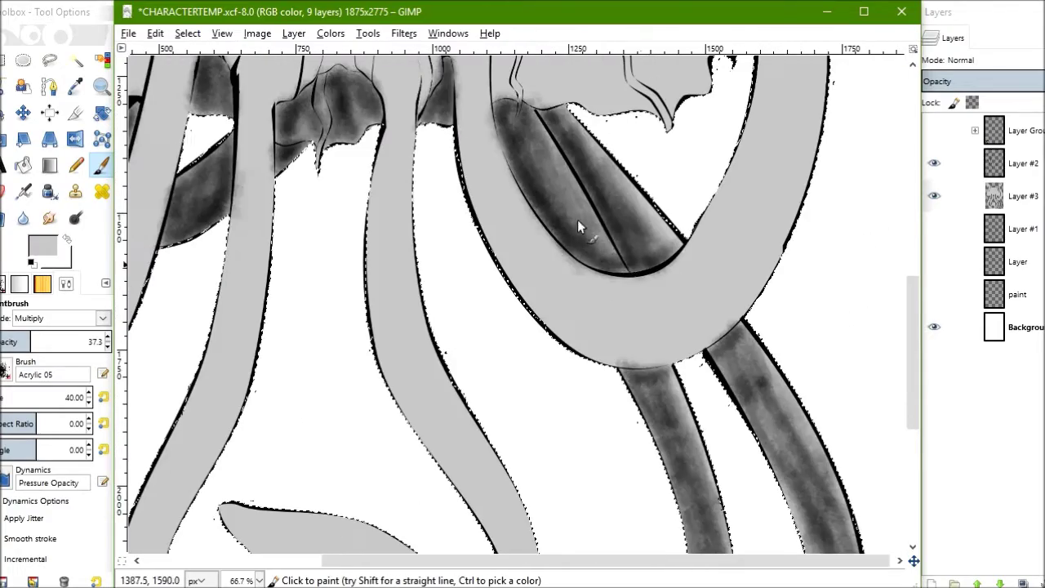
scroll(630, 272, "up", 5)
scroll(374, 316, "down", 8)
scroll(373, 315, "up", 3)
scroll(411, 91, "down", 1)
left_click_drag(411, 91, 304, 472)
mouse_move(384, 520)
left_mouse_down()
mouse_move(384, 292)
mouse_move(400, 507)
mouse_move(392, 245)
mouse_move(327, 490)
left_mouse_up()
mouse_move(497, 66)
left_mouse_down()
mouse_move(497, 169)
mouse_move(585, 515)
mouse_move(500, 233)
mouse_move(499, 194)
mouse_move(569, 396)
mouse_move(596, 523)
mouse_move(384, 490)
left_mouse_up()
scroll(359, 175, "up", 3)
mouse_move(360, 175)
left_mouse_down()
mouse_move(327, 229)
mouse_move(261, 417)
mouse_move(514, 427)
mouse_move(348, 491)
mouse_move(474, 349)
left_mouse_up()
scroll(269, 408, "down", 3)
scroll(269, 333, "down", 3)
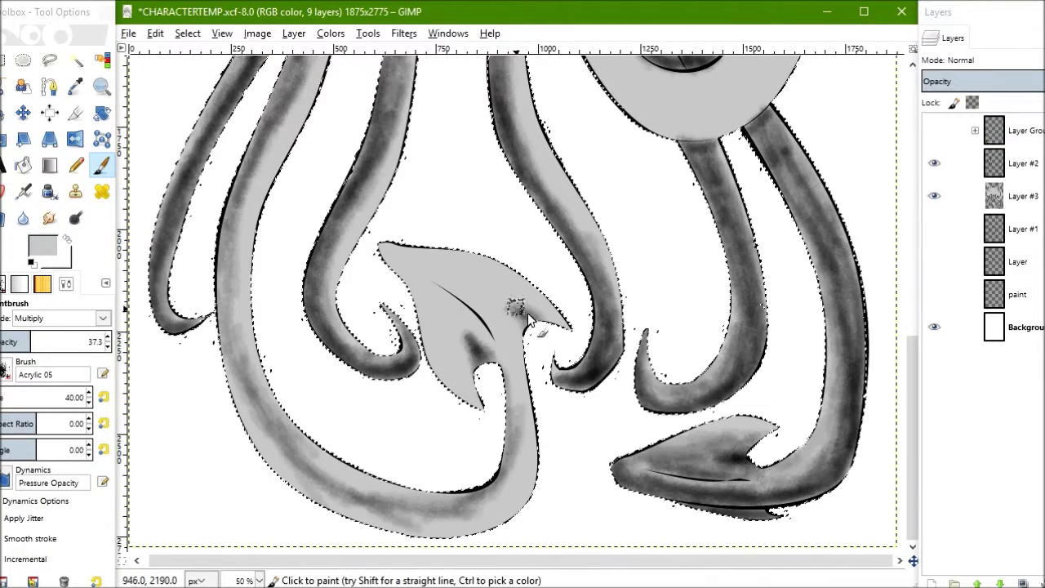
Darken the leaf tip's vein and lower part, the left tentacle's curve and stem.
mouse_move(437, 282)
left_mouse_down()
mouse_move(479, 326)
mouse_move(450, 319)
mouse_move(468, 392)
left_mouse_up()
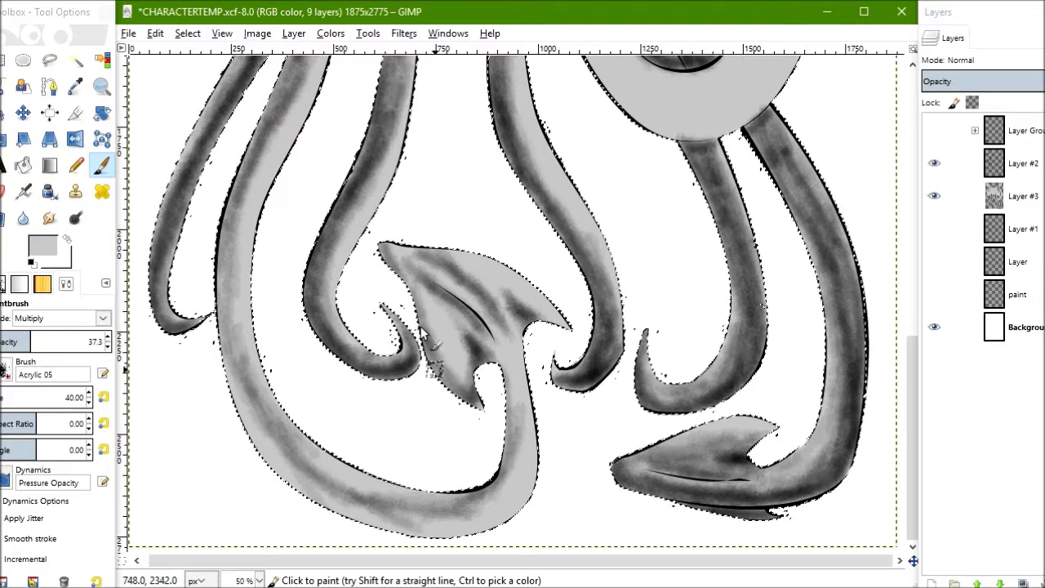
left_click_drag(423, 330, 440, 365)
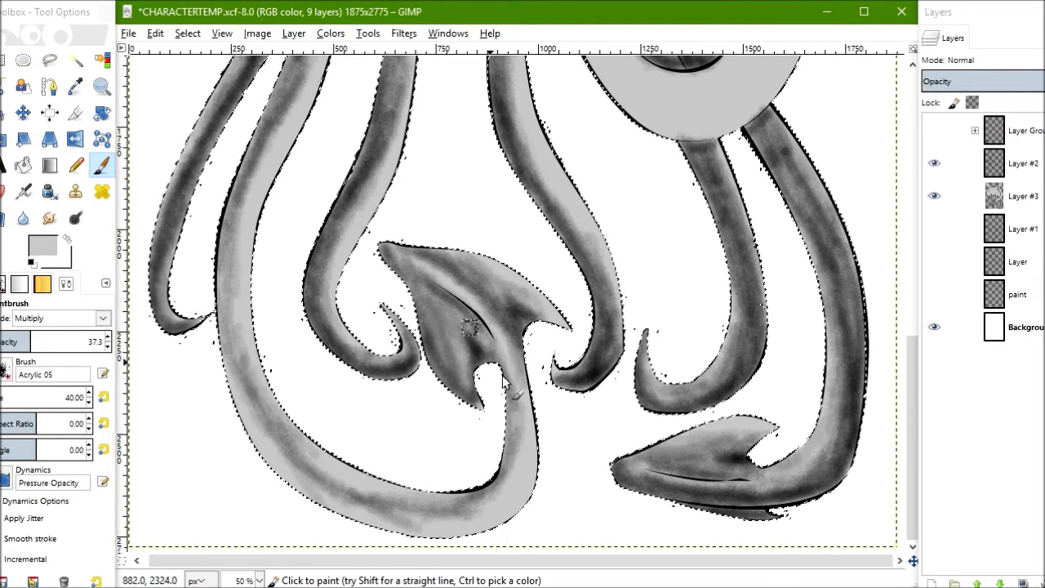
mouse_move(237, 167)
left_mouse_down()
mouse_move(245, 367)
mouse_move(306, 465)
mouse_move(326, 490)
mouse_move(474, 508)
mouse_move(360, 523)
mouse_move(497, 513)
mouse_move(514, 409)
left_mouse_up()
mouse_move(253, 392)
left_mouse_down()
mouse_move(234, 304)
mouse_move(251, 214)
left_mouse_up()
Shade the big tentacle loop's left edge beside the head.
scroll(249, 210, "up", 5)
scroll(546, 430, "down", 6)
scroll(546, 429, "right", 3)
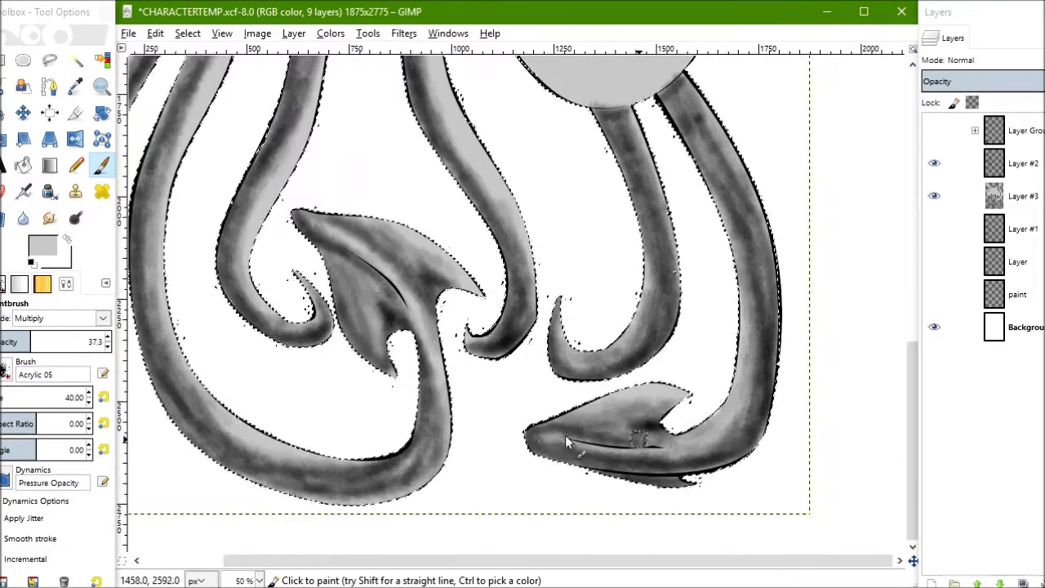
scroll(319, 216, "up", 2)
scroll(323, 245, "up", 5)
scroll(322, 245, "right", 2)
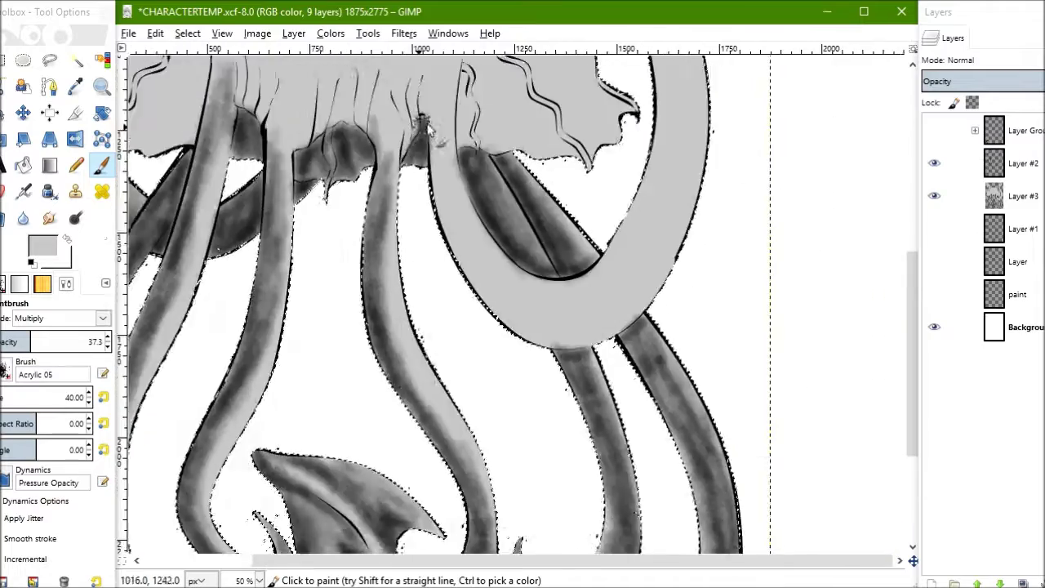
scroll(328, 275, "up", 4)
scroll(328, 275, "right", 3)
scroll(247, 294, "left", 1)
mouse_move(336, 259)
left_mouse_down()
mouse_move(371, 441)
mouse_move(522, 73)
mouse_move(356, 373)
mouse_move(351, 354)
mouse_move(552, 483)
mouse_move(469, 483)
mouse_move(464, 502)
mouse_move(505, 498)
mouse_move(572, 269)
left_mouse_up()
Shade the upper hooked tentacle tip and its stalk with grey Multiply strokes.
scroll(445, 245, "up", 5)
scroll(444, 204, "up", 5)
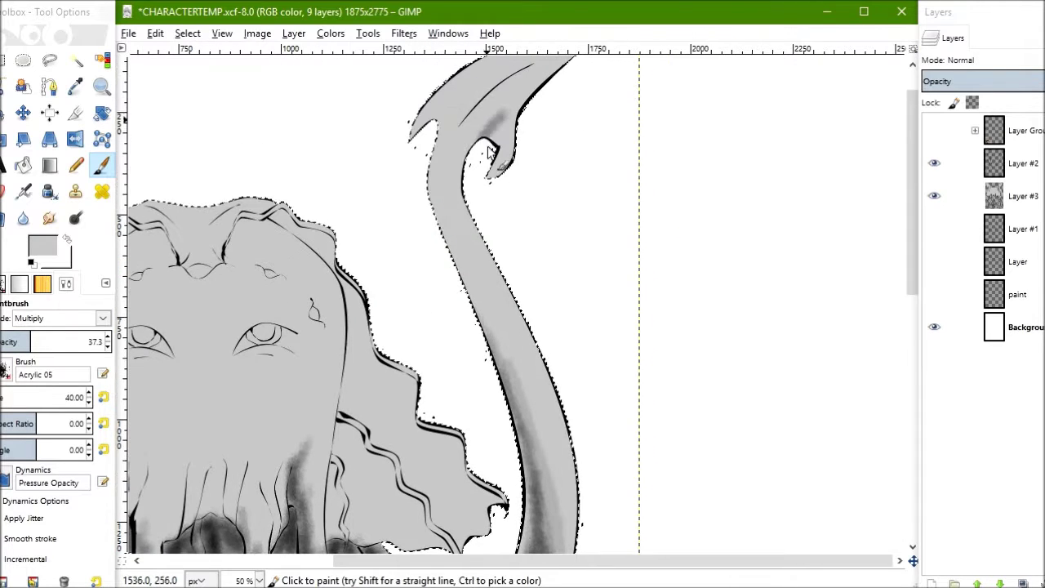
scroll(445, 147, "up", 5)
left_click_drag(444, 147, 472, 128)
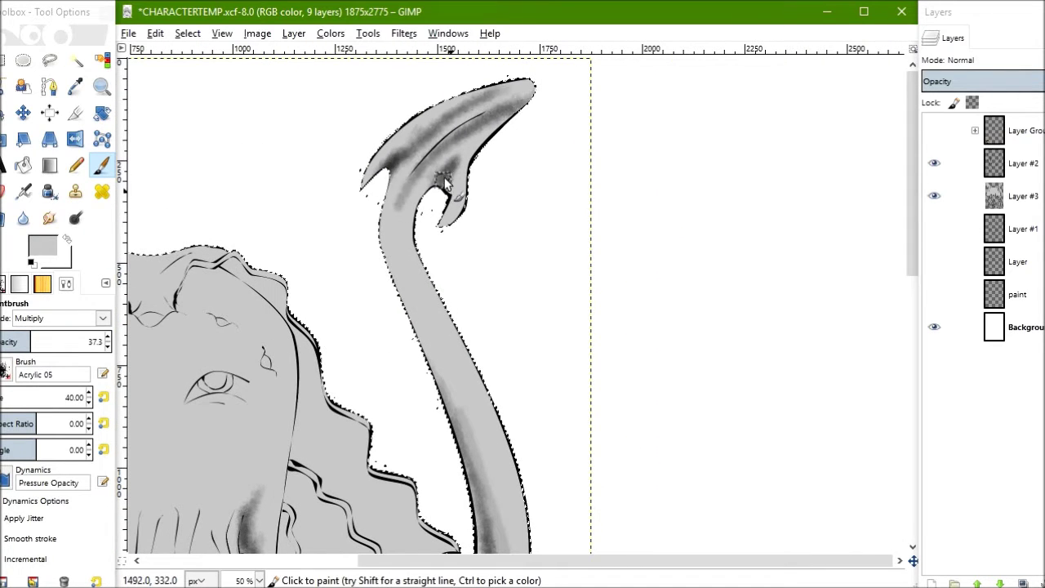
mouse_move(527, 108)
left_mouse_down()
mouse_move(457, 391)
mouse_move(430, 192)
mouse_move(433, 507)
left_mouse_up()
scroll(430, 334, "down", 5)
scroll(430, 334, "right", 2)
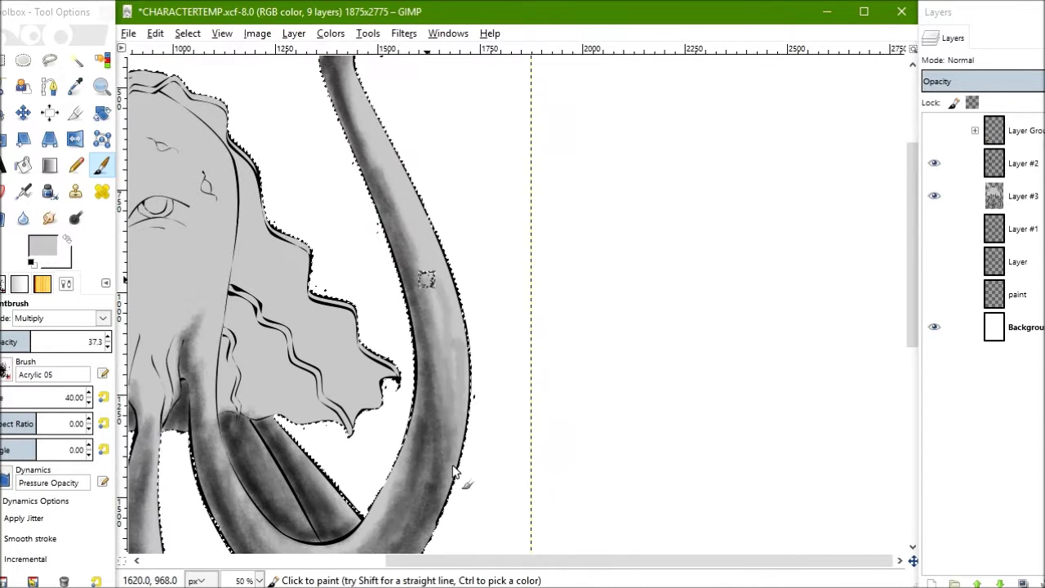
scroll(433, 327, "up", 5)
mouse_move(360, 212)
left_mouse_down()
mouse_move(430, 497)
mouse_move(326, 123)
left_mouse_up()
Darken the left hair strand with two grey strokes.
scroll(340, 227, "down", 5)
scroll(340, 227, "left", 2)
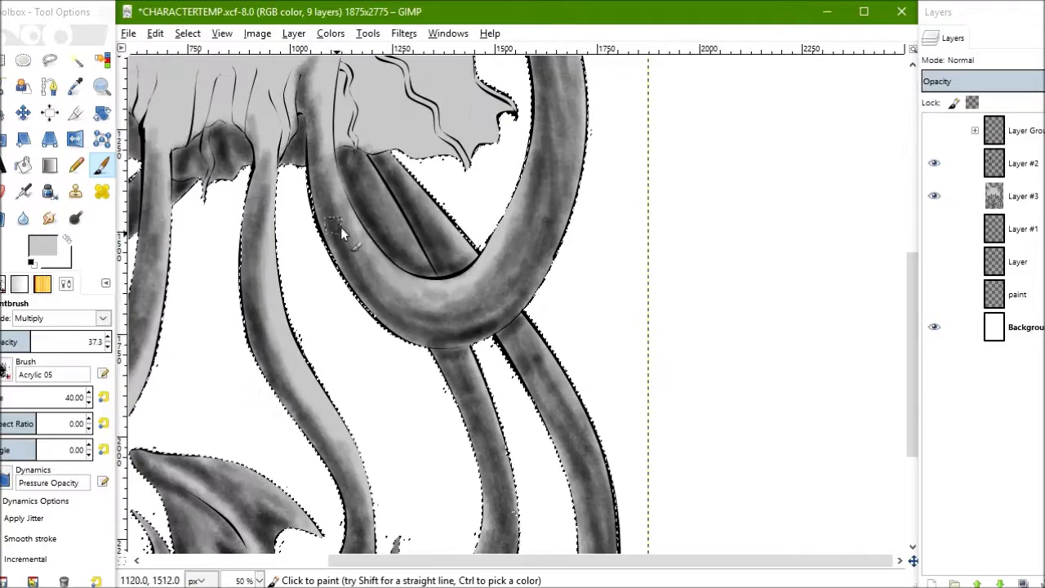
scroll(340, 227, "up", 3)
scroll(341, 227, "left", 2)
scroll(255, 287, "left", 2)
left_click_drag(269, 275, 260, 217)
scroll(254, 310, "up", 3)
scroll(247, 334, "right", 1)
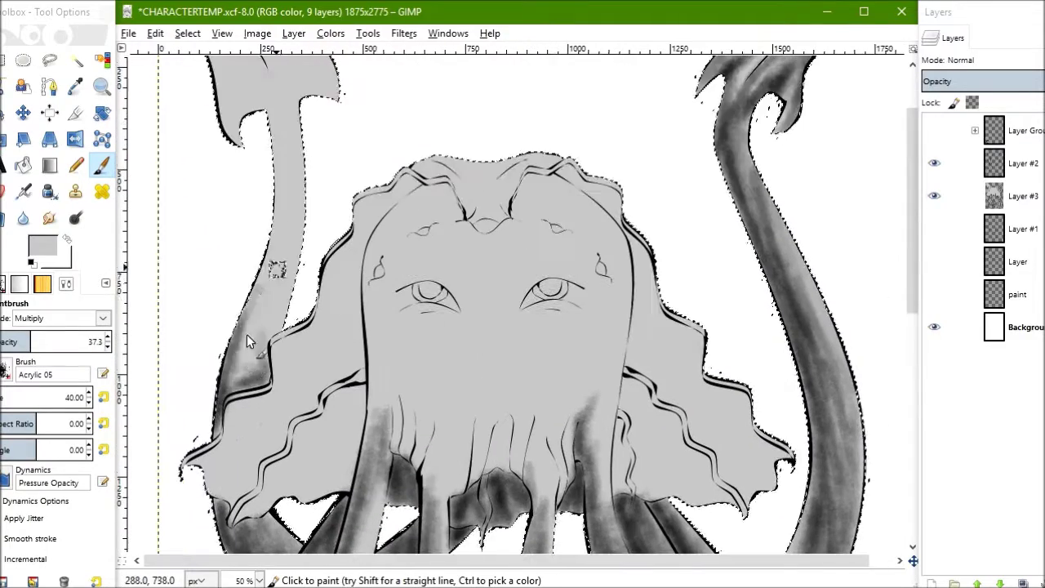
left_click_drag(252, 376, 265, 303)
Shade the left leaf-shaped tentacle tip, its stem and leaf blade in grey.
scroll(266, 302, "up", 3)
scroll(265, 302, "left", 1)
left_click_drag(324, 186, 331, 163)
left_click_drag(208, 102, 237, 137)
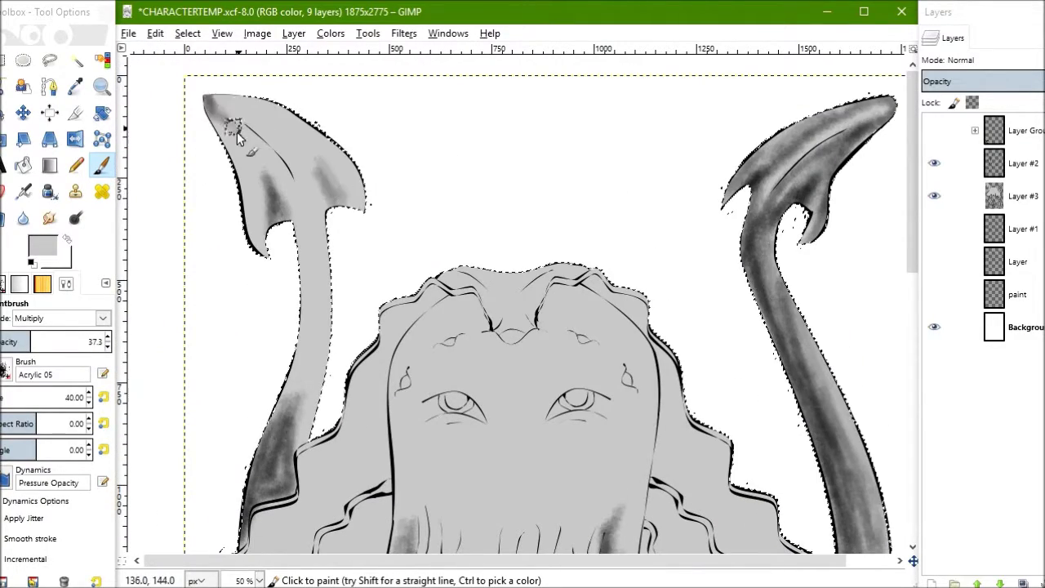
left_click_drag(341, 210, 245, 216)
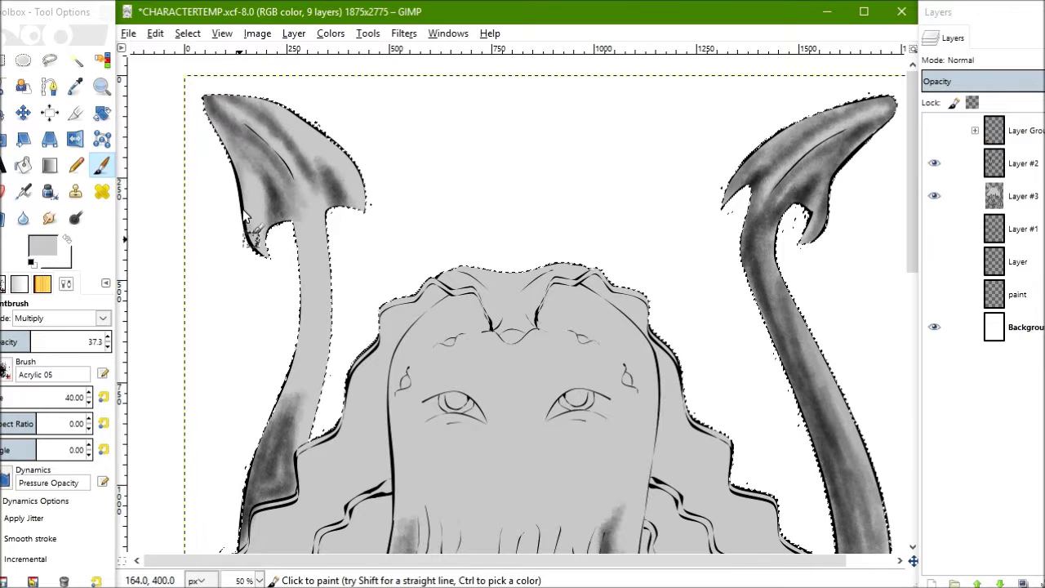
left_click_drag(343, 211, 273, 441)
left_click_drag(302, 200, 285, 441)
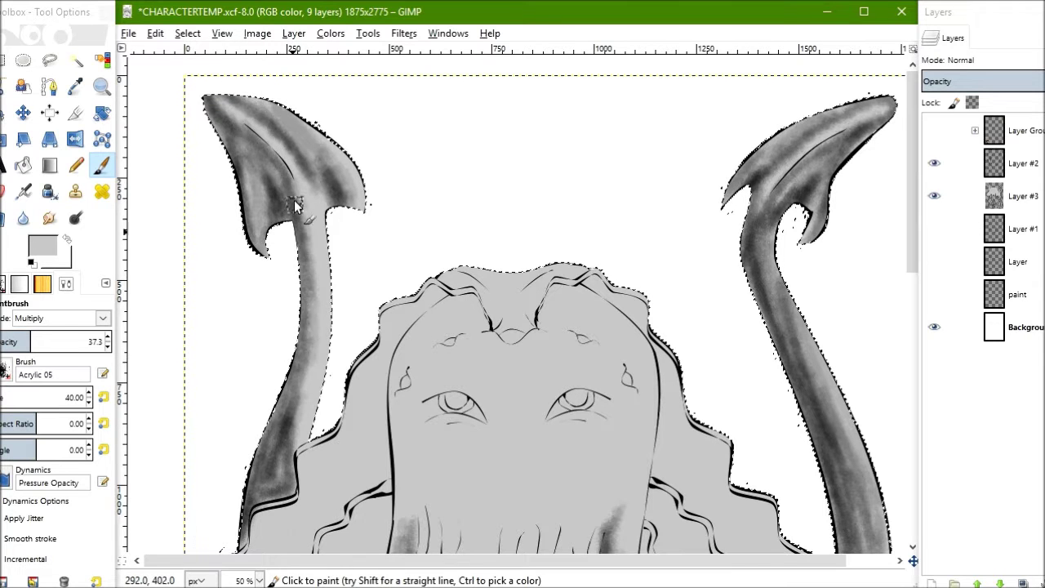
left_click_drag(294, 245, 329, 308)
left_click_drag(330, 245, 278, 105)
scroll(231, 286, "down", 5)
scroll(332, 326, "down", 2)
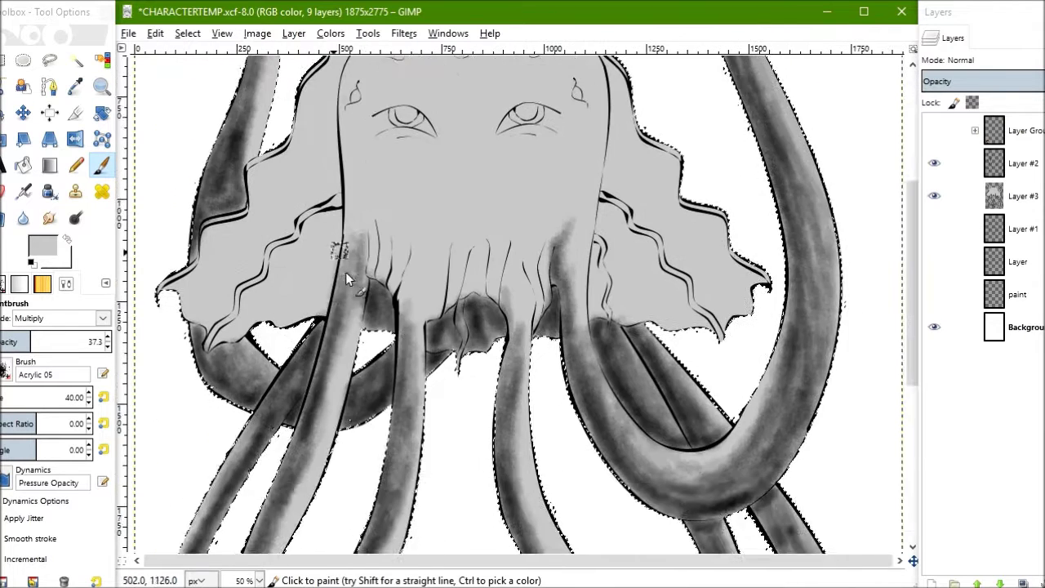
Deepen the grey hair shading and add a soft shadow below the right eye.
scroll(351, 245, "up", 3)
left_click_drag(397, 149, 371, 140)
left_click_drag(470, 155, 489, 120)
left_click_drag(462, 268, 479, 265)
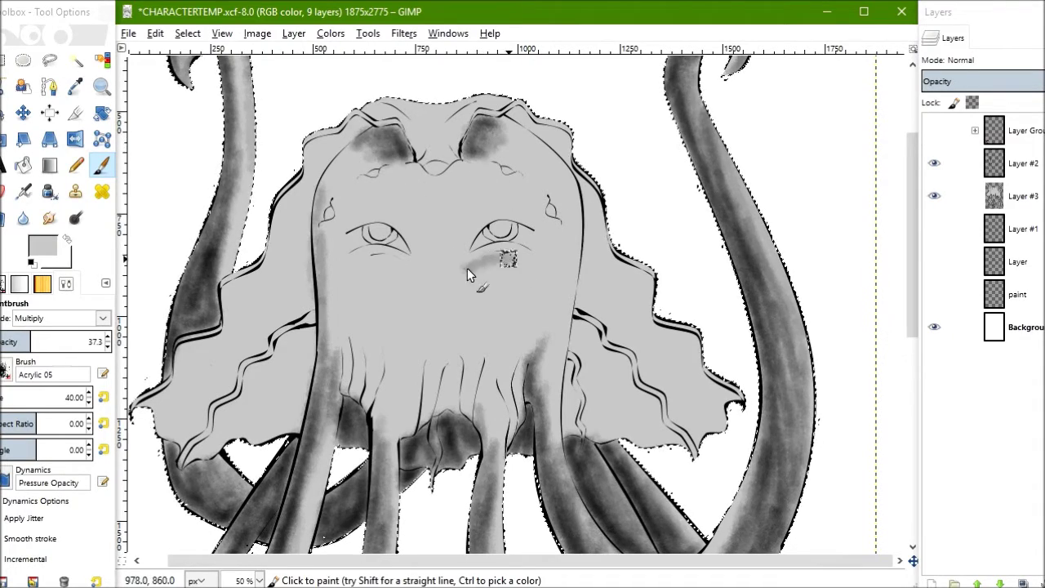
Shade the face's left edge and paint wavy dark streaks through the left hair.
left_click_drag(164, 402, 200, 376)
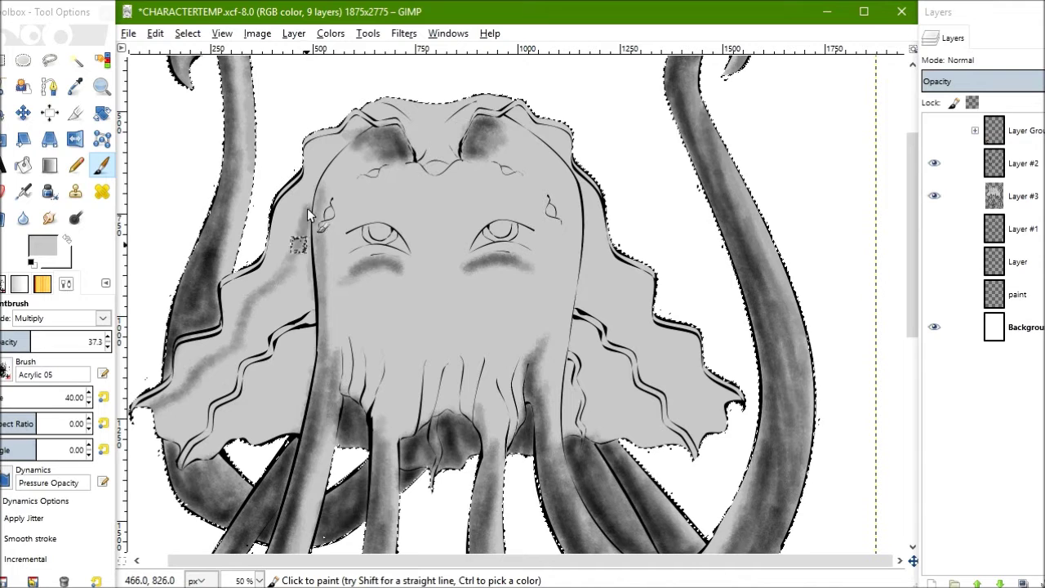
left_click_drag(309, 301, 312, 425)
left_click_drag(376, 122, 351, 137)
left_click_drag(323, 188, 309, 205)
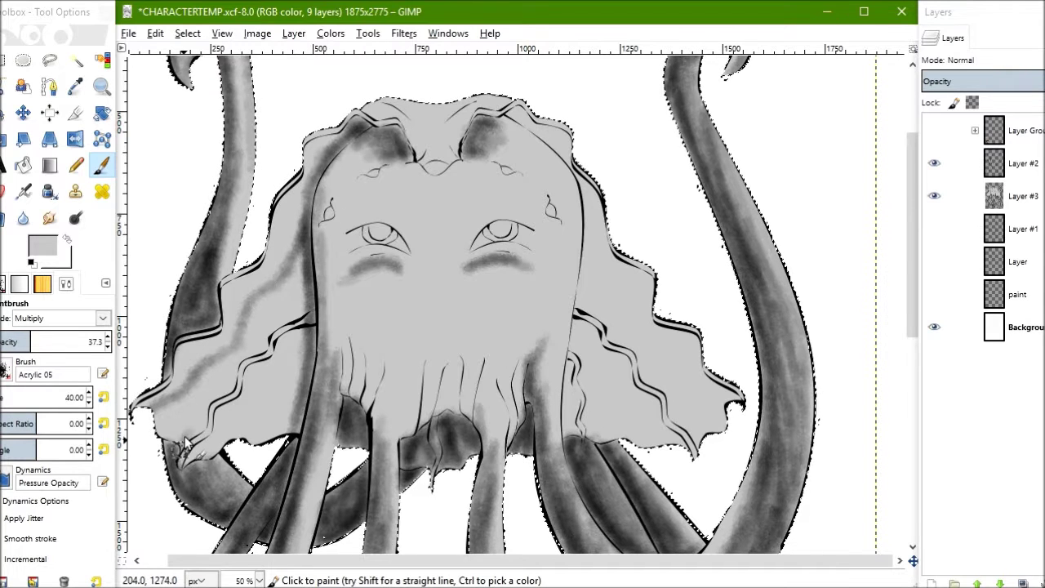
left_click_drag(212, 416, 184, 446)
left_click_drag(237, 365, 267, 370)
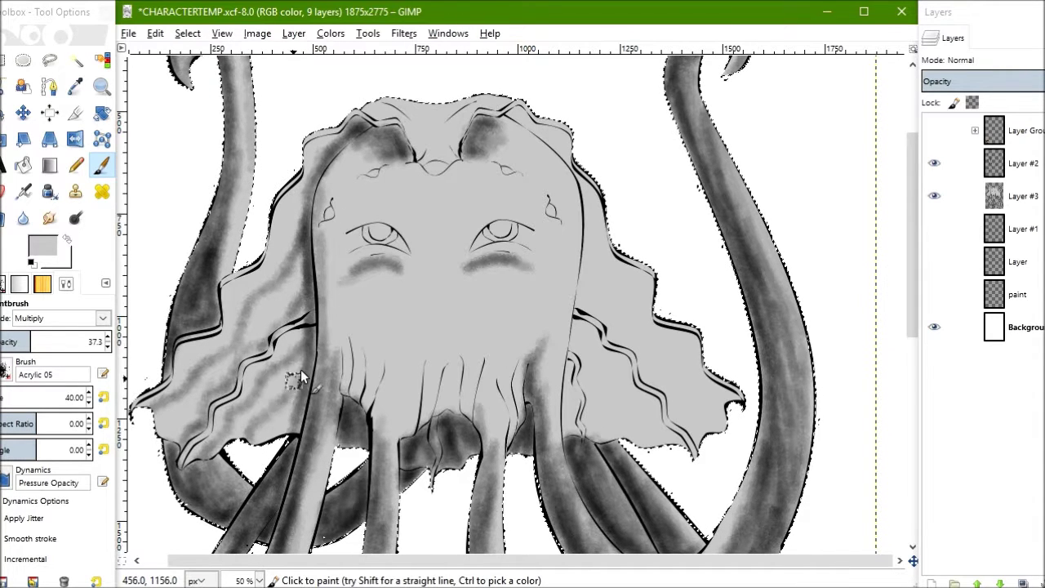
left_click_drag(245, 380, 212, 437)
left_click_drag(327, 143, 305, 188)
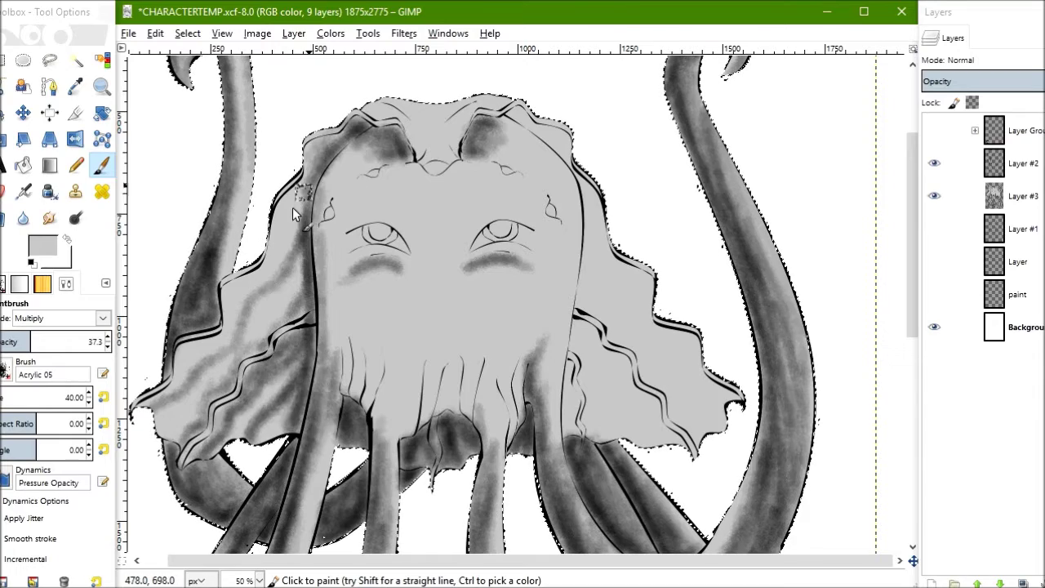
mouse_move(300, 255)
left_mouse_down()
mouse_move(241, 330)
mouse_move(359, 273)
left_mouse_up()
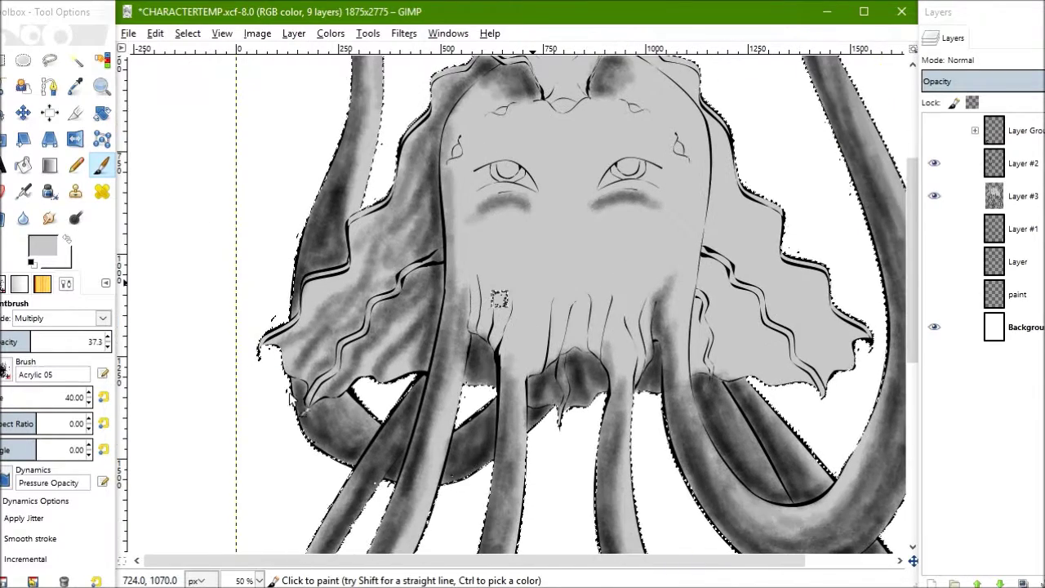
Undo the last two hair streaks, save, and repaint three grey streaks in the left hair.
key("ctrl+z")
key("ctrl+z")
key("ctrl+z")
key("ctrl+z")
key("ctrl+z")
key("ctrl+z")
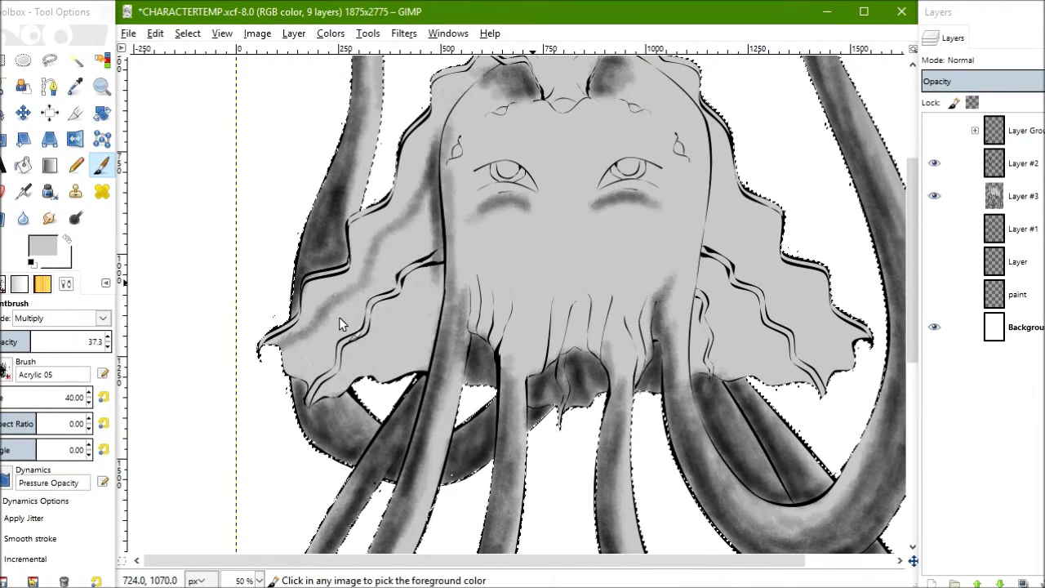
key("ctrl+z")
key("ctrl+z")
key("ctrl+s")
left_click_drag(245, 384, 392, 249)
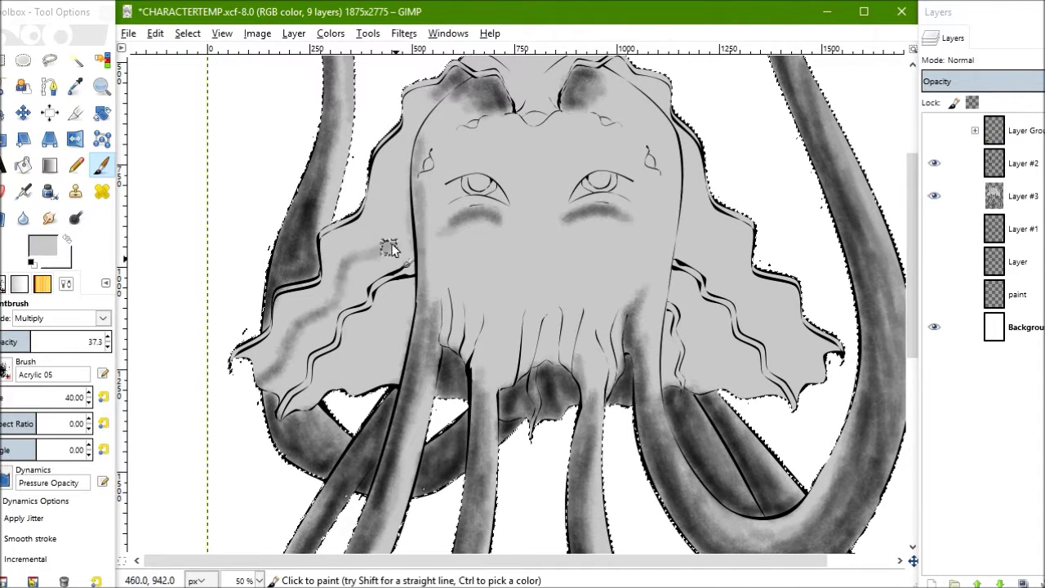
left_click_drag(276, 313, 270, 340)
mouse_move(376, 284)
left_mouse_down()
mouse_move(391, 323)
mouse_move(325, 359)
left_mouse_up()
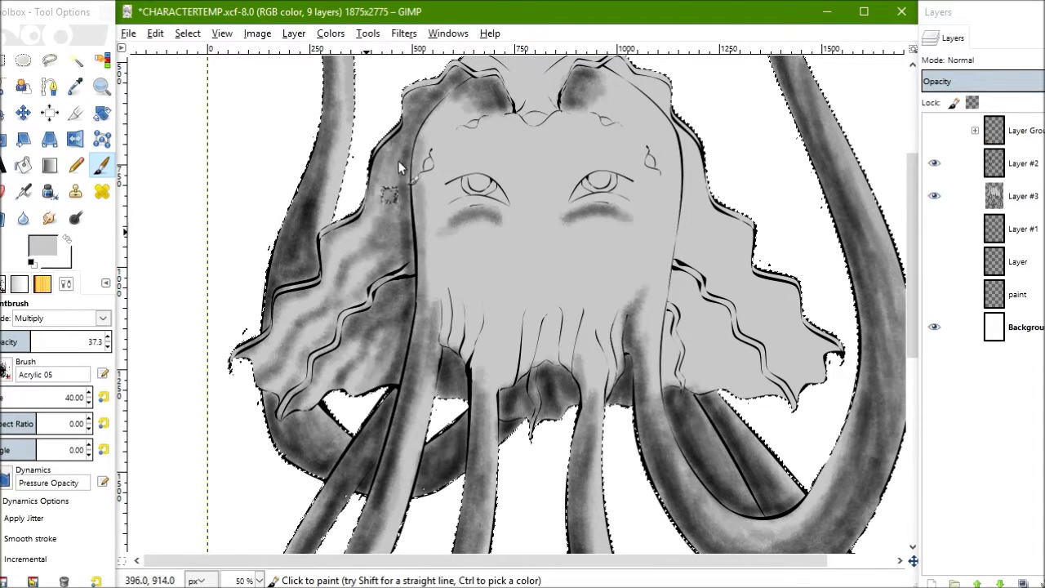
scroll(474, 245, "up", 2)
scroll(474, 246, "right", 3)
Darken the area between the brows and extend the shading up the forehead.
left_click_drag(419, 157, 423, 181)
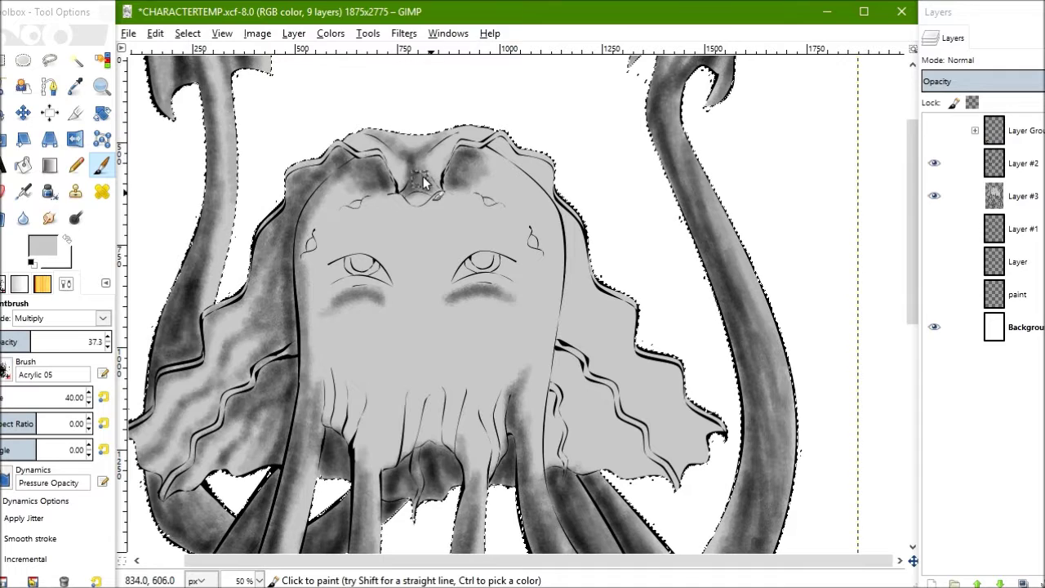
left_click_drag(384, 142, 470, 175)
scroll(327, 213, "down", 2)
scroll(327, 212, "right", 1)
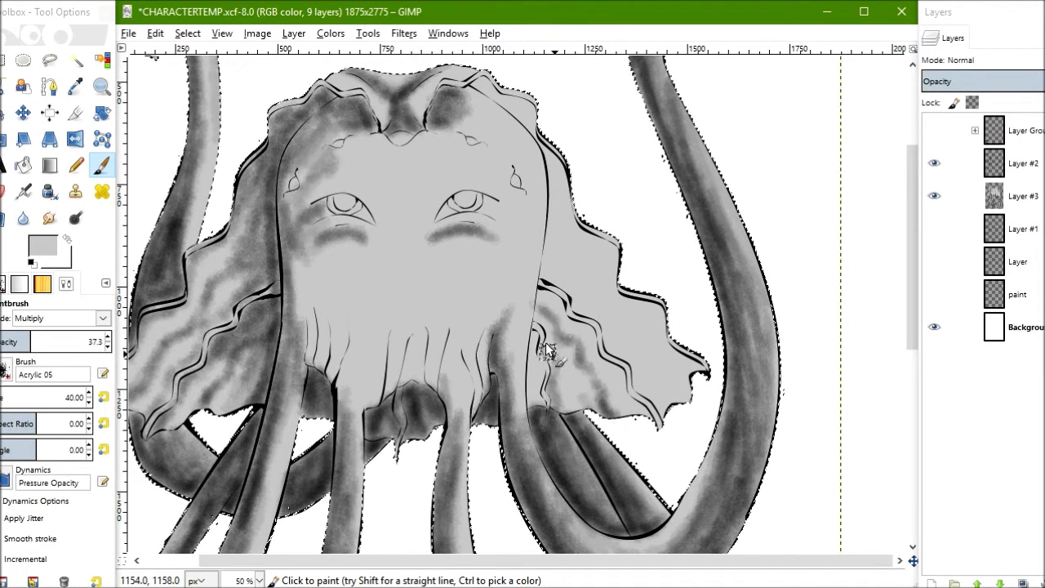
Paint wavy grey streaks down the right hair, beside the face and right of the chin.
left_click_drag(546, 243, 630, 342)
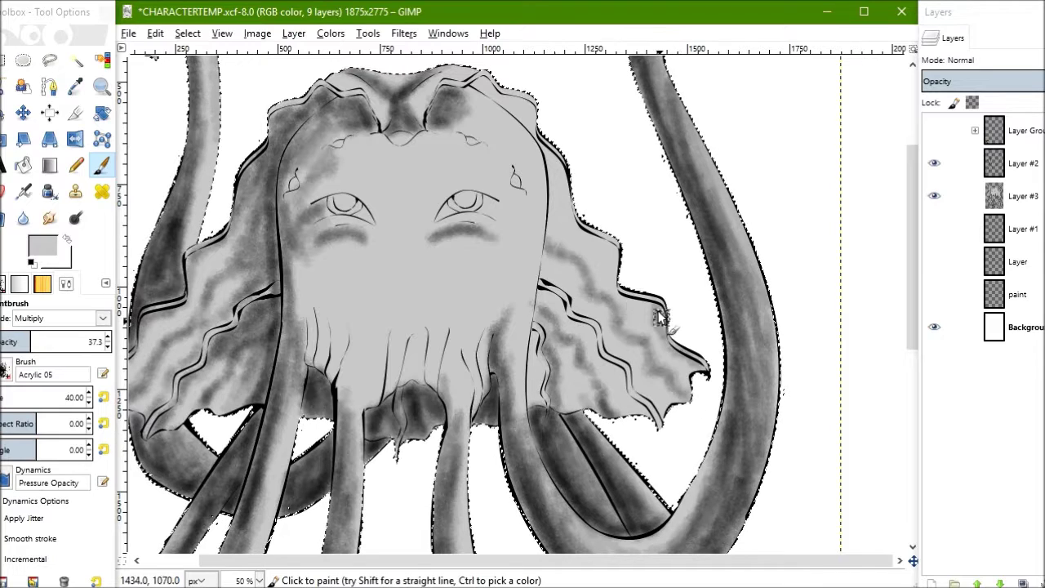
left_click_drag(529, 127, 645, 369)
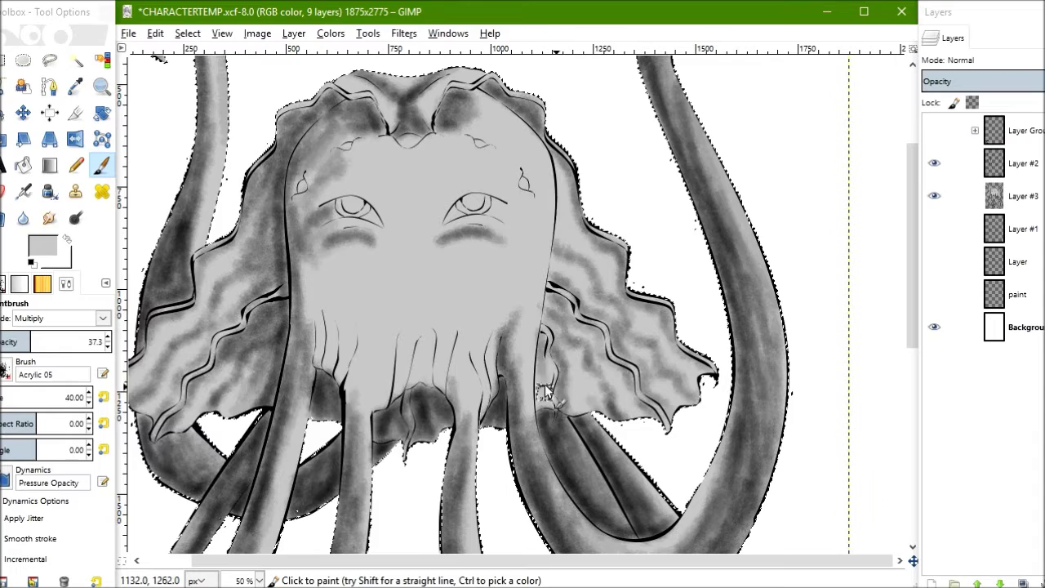
mouse_move(590, 245)
left_mouse_down()
mouse_move(565, 267)
mouse_move(593, 317)
left_mouse_up()
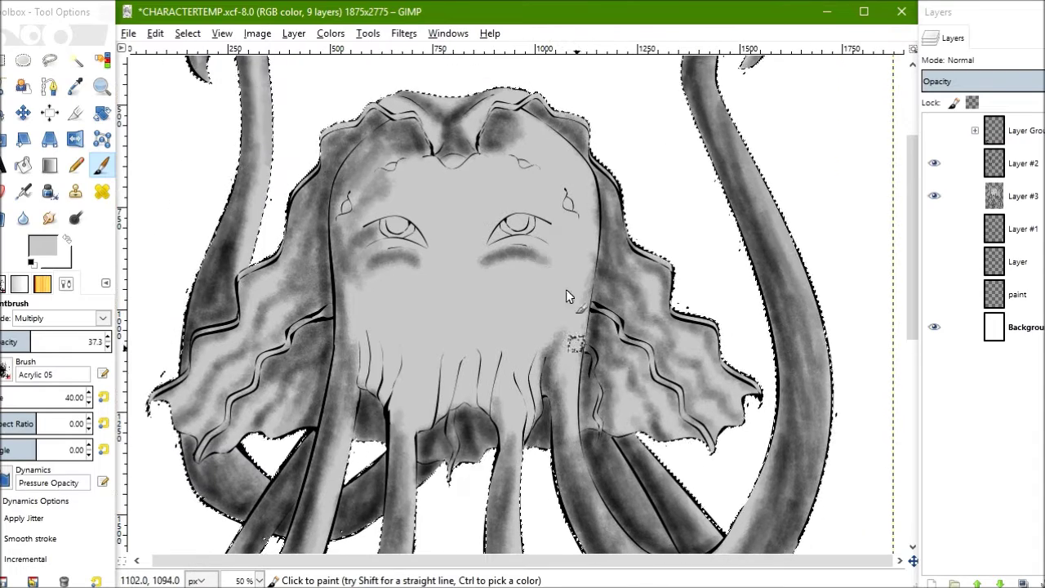
left_click_drag(383, 367, 400, 400)
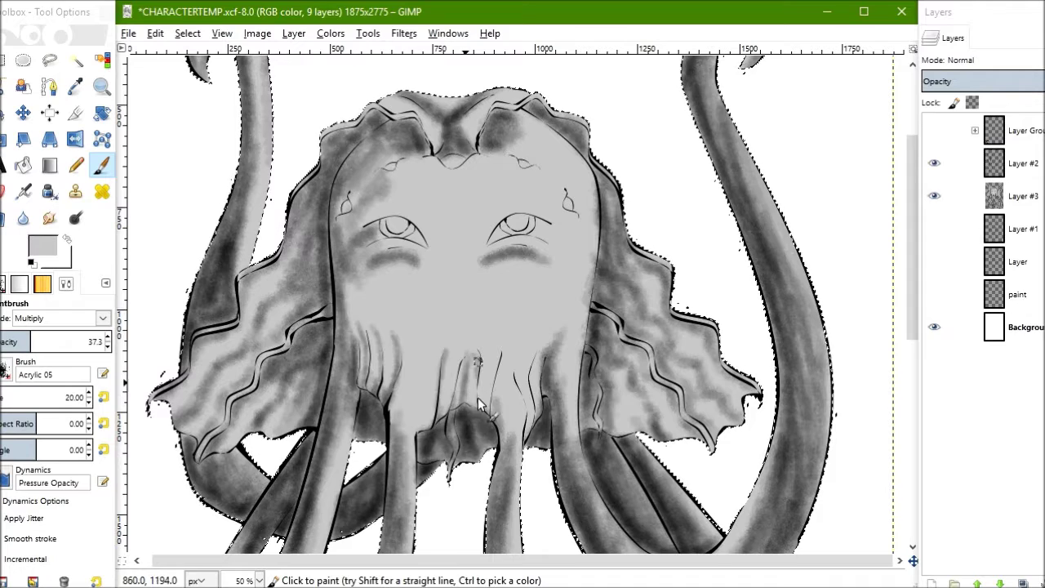
left_click_drag(531, 437, 544, 340)
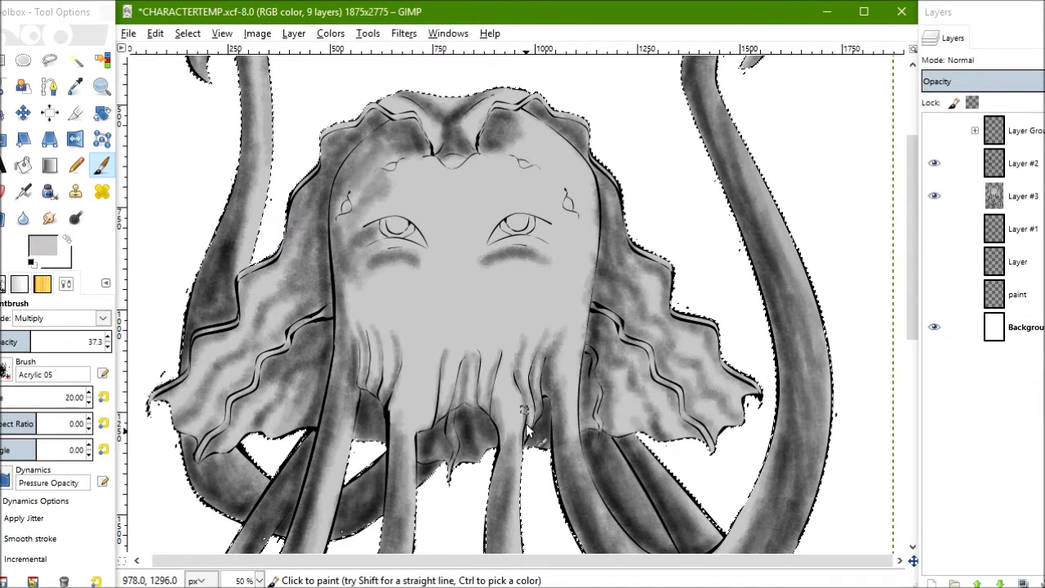
With brush size 60, dab broad shading over the face, forehead, nose, mouth and cheeks.
left_click_drag(57, 397, 78, 398)
left_click_drag(356, 278, 406, 391)
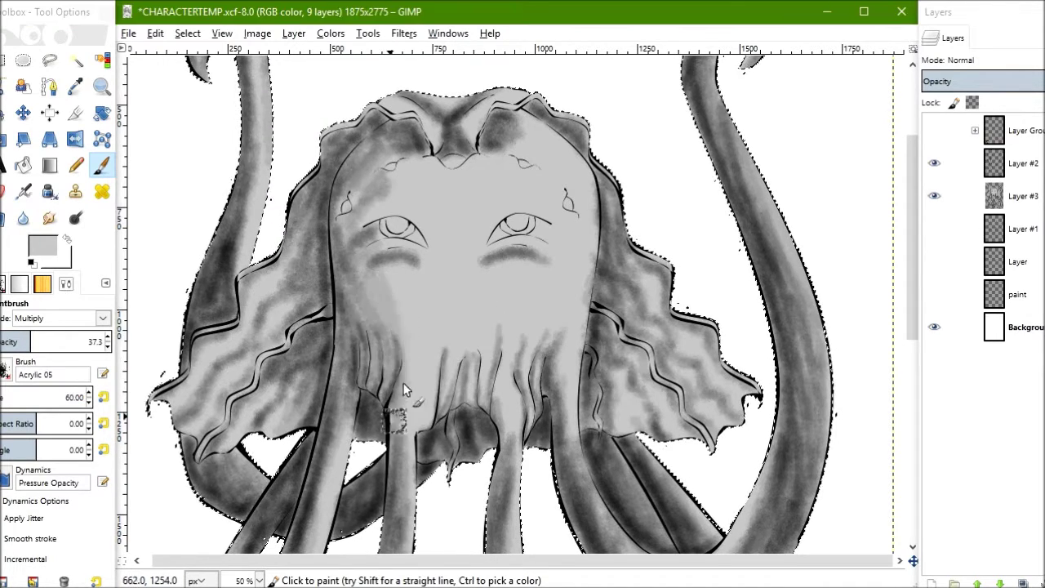
mouse_move(477, 183)
left_mouse_down()
mouse_move(374, 186)
mouse_move(539, 180)
mouse_move(571, 221)
mouse_move(555, 188)
mouse_move(583, 212)
left_mouse_up()
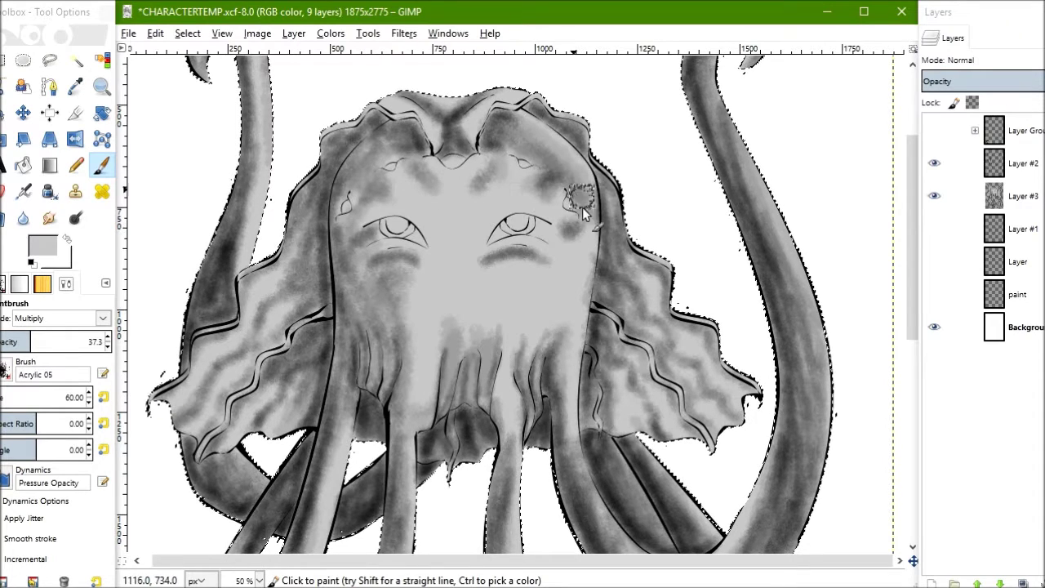
mouse_move(392, 196)
left_mouse_down()
mouse_move(515, 190)
mouse_move(479, 219)
mouse_move(538, 307)
mouse_move(508, 374)
left_mouse_up()
mouse_move(523, 304)
left_mouse_down()
mouse_move(397, 299)
mouse_move(417, 360)
mouse_move(373, 303)
mouse_move(582, 269)
mouse_move(404, 309)
mouse_move(529, 350)
mouse_move(450, 306)
mouse_move(406, 195)
left_mouse_up()
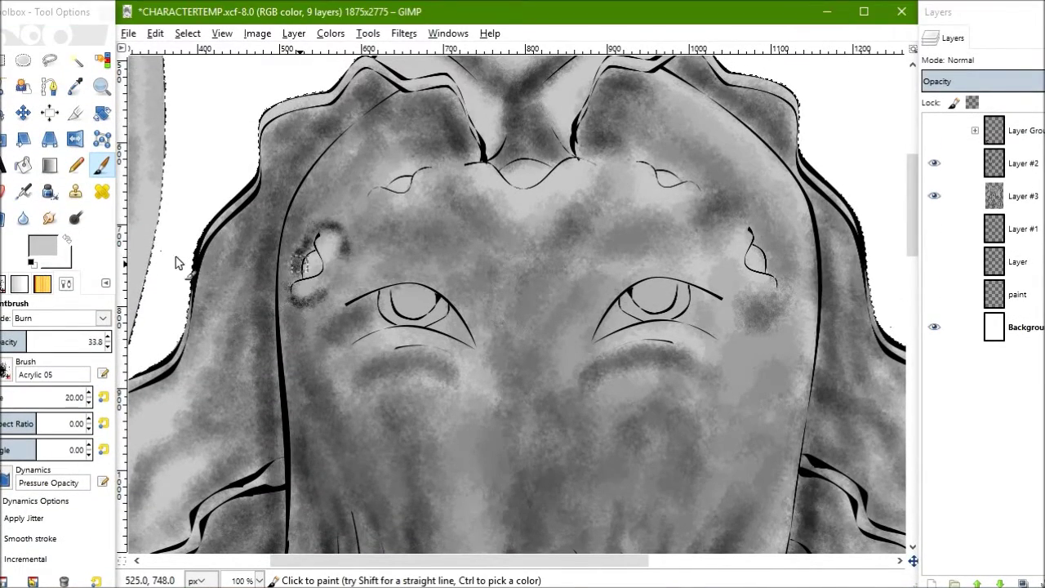
With brush size 30, burn shading around the left ear, left face edge and right brow.
key("bracketright")
mouse_move(447, 181)
left_mouse_down()
mouse_move(351, 85)
mouse_move(412, 106)
left_mouse_up()
scroll(539, 126, "up", 1)
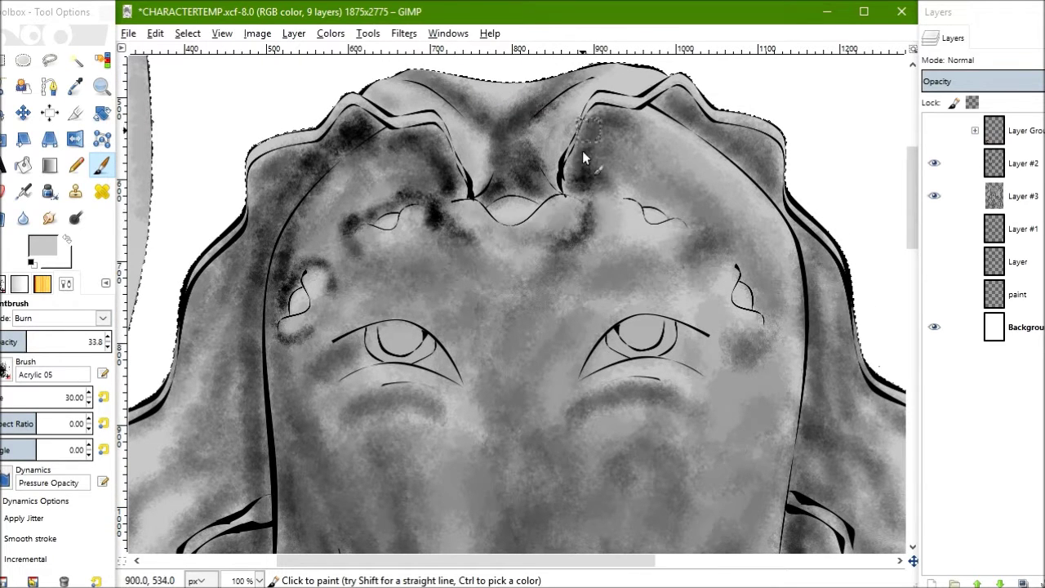
mouse_move(278, 188)
left_mouse_down()
mouse_move(255, 478)
mouse_move(249, 351)
left_mouse_up()
left_click_drag(690, 245, 643, 198)
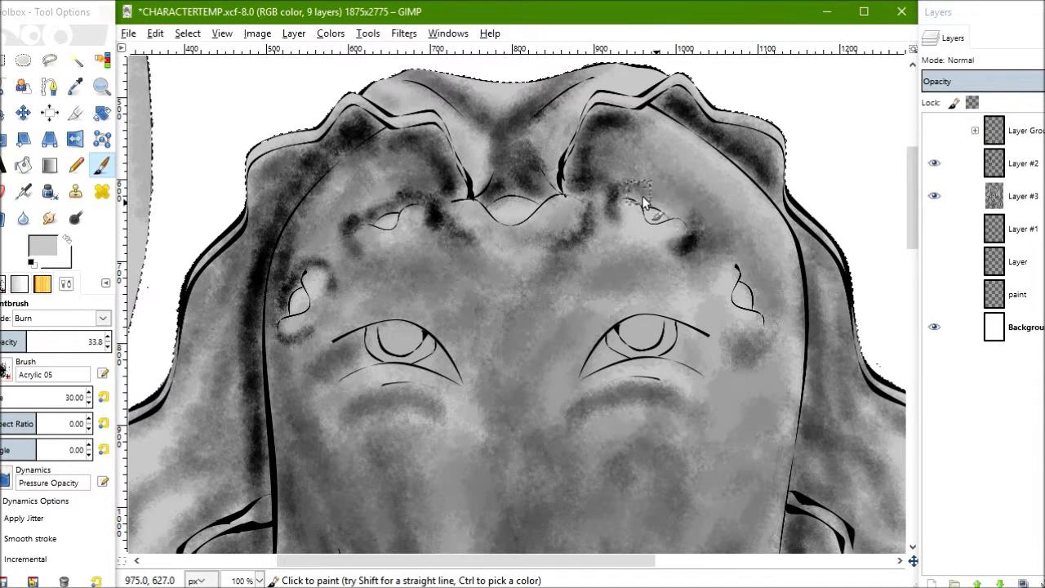
Burn darker shadows into the right hair, lower hair edge and hair folds.
scroll(746, 279, "right", 3)
scroll(724, 145, "down", 5)
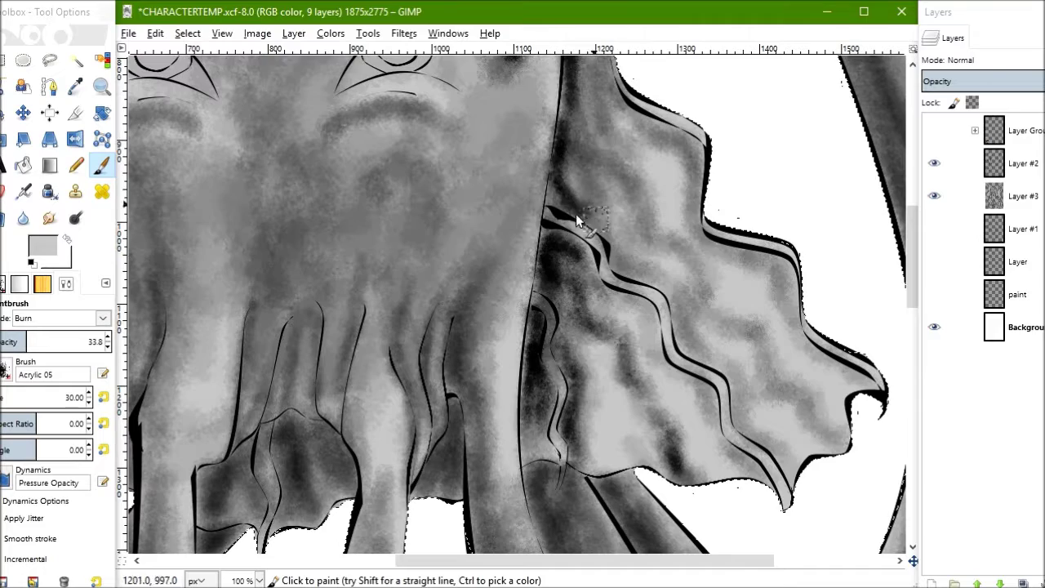
left_click_drag(751, 373, 660, 285)
scroll(660, 285, "left", 5)
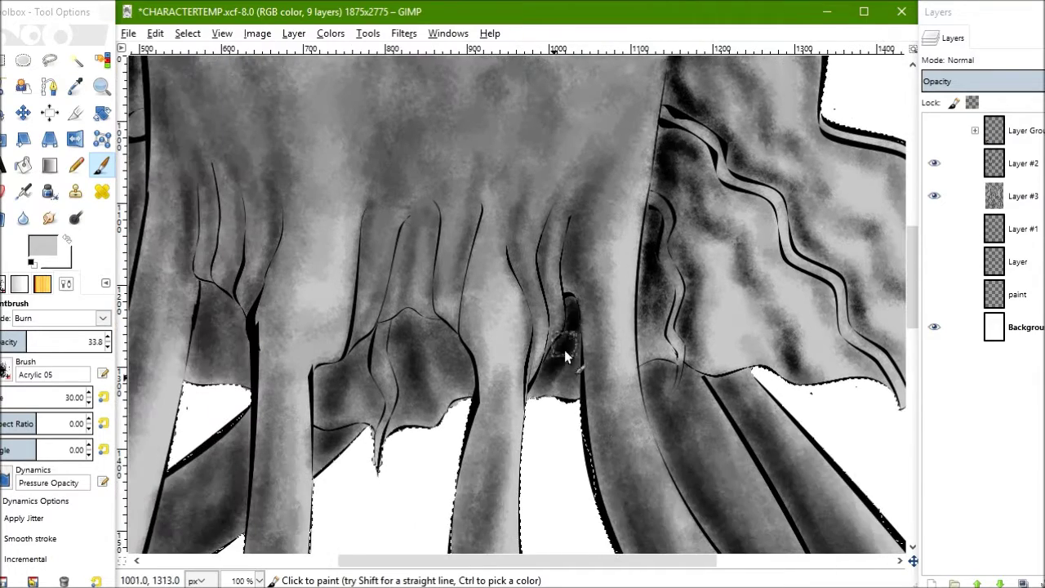
scroll(565, 349, "down", 3)
scroll(531, 266, "left", 5)
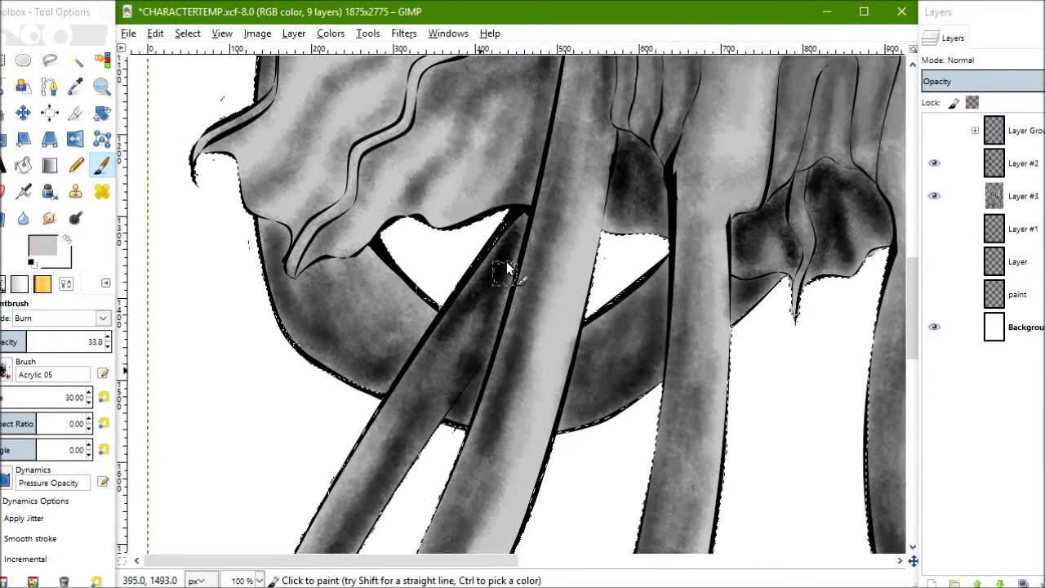
scroll(506, 262, "down", 2)
scroll(541, 334, "up", 2)
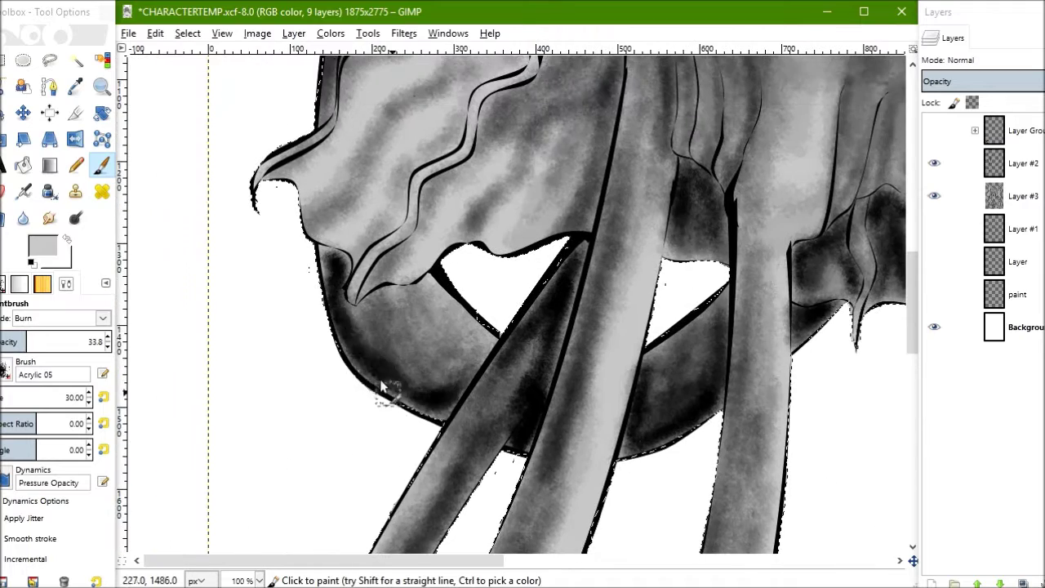
scroll(384, 384, "up", 4)
scroll(383, 384, "left", 3)
left_click_drag(500, 206, 301, 216)
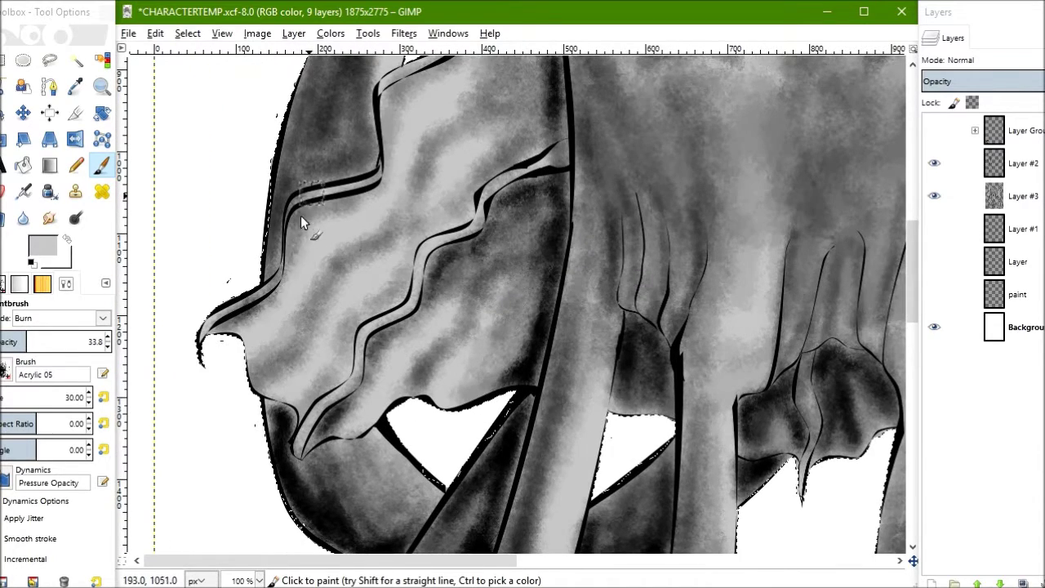
scroll(368, 362, "up", 2)
scroll(369, 361, "right", 1)
left_click_drag(365, 315, 242, 428)
scroll(482, 370, "right", 3)
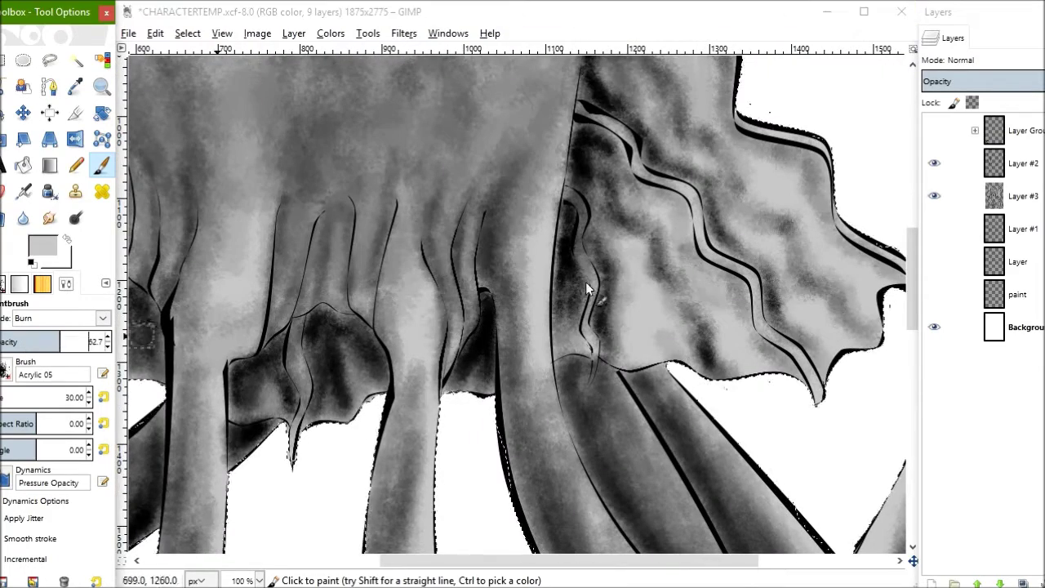
left_click_drag(586, 282, 682, 233)
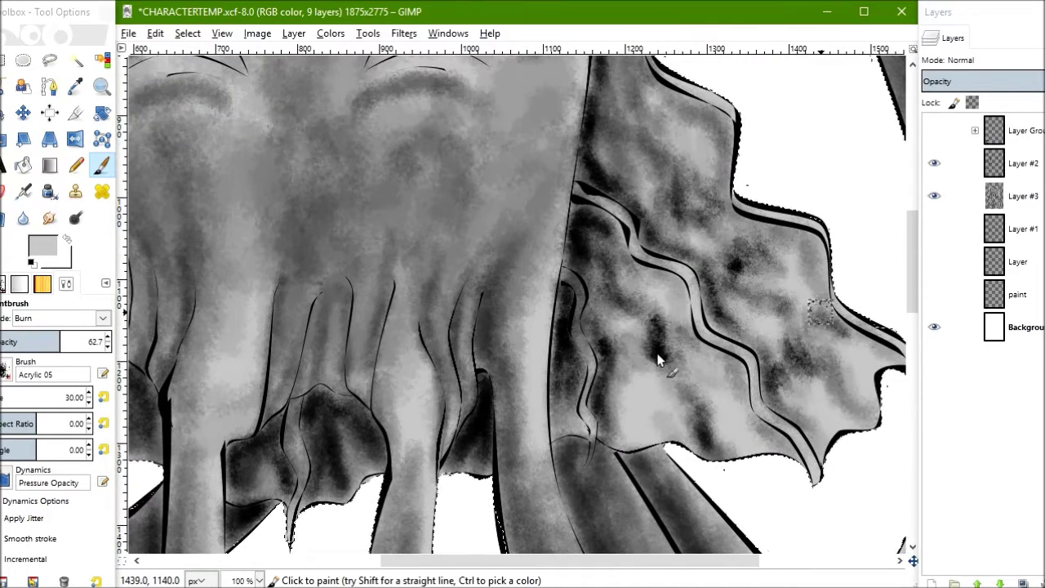
Burn the central drapery folds between the tentacles, then zoom the canvas out.
scroll(571, 327, "left", 3)
mouse_move(350, 213)
left_mouse_down()
mouse_move(283, 235)
mouse_move(204, 316)
left_mouse_up()
left_click_drag(455, 316, 642, 308)
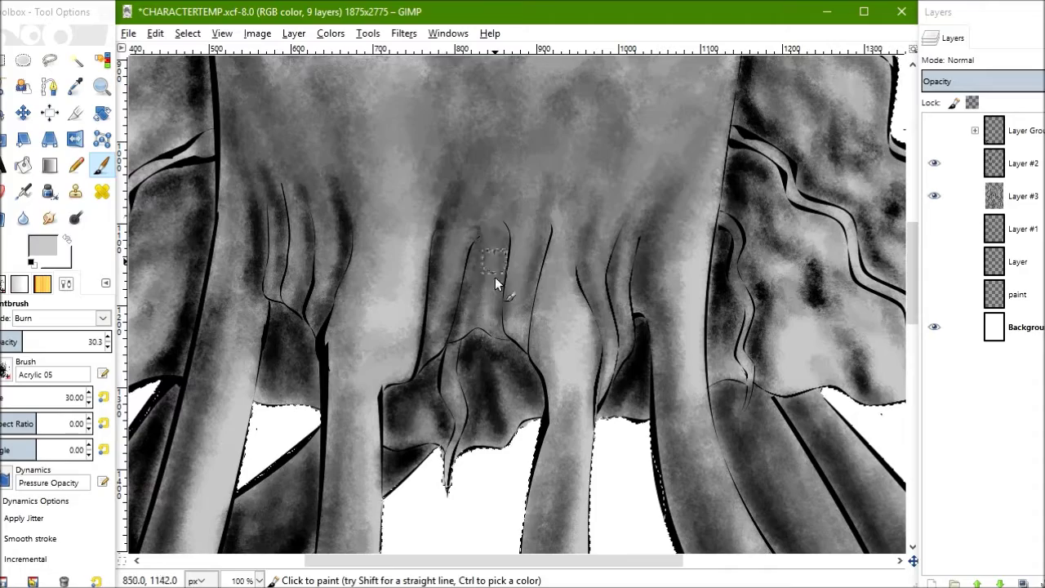
scroll(490, 367, "down", 5)
scroll(490, 368, "left", 5)
left_click(259, 581)
left_click(251, 527)
Burn darker shading into the leaf-shaped tentacle tip with two strokes.
scroll(299, 152, "up", 1)
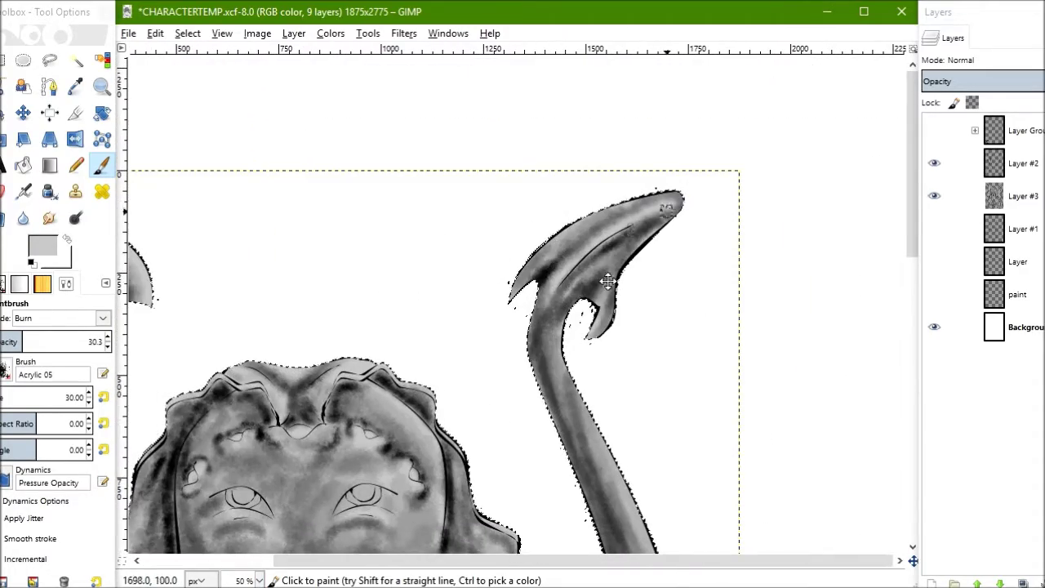
scroll(619, 285, "down", 2)
scroll(646, 290, "left", 2)
scroll(620, 294, "down", 2)
scroll(602, 299, "down", 2)
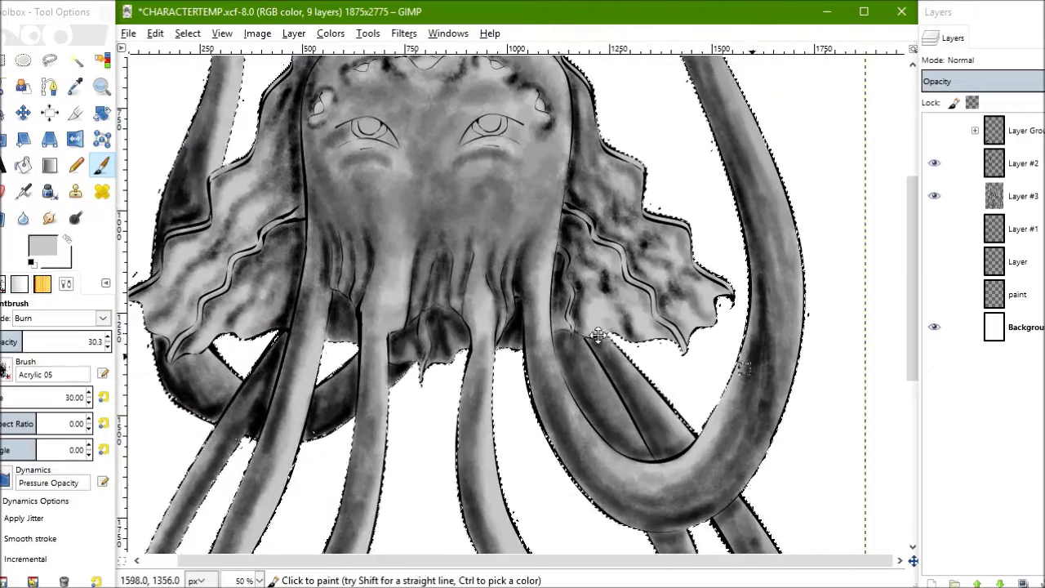
scroll(608, 343, "down", 4)
scroll(624, 458, "down", 1)
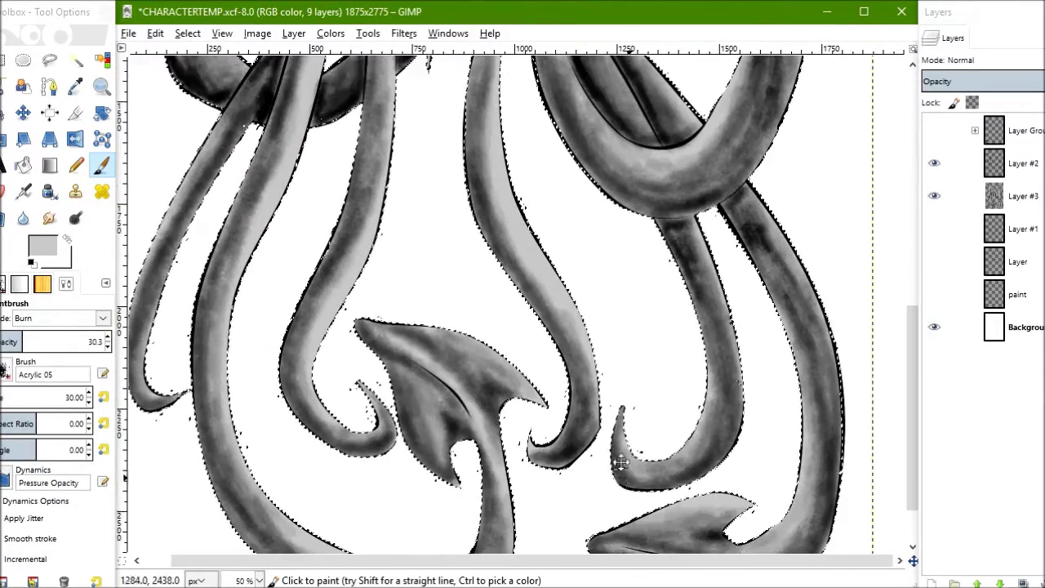
scroll(686, 462, "down", 3)
scroll(678, 460, "right", 1)
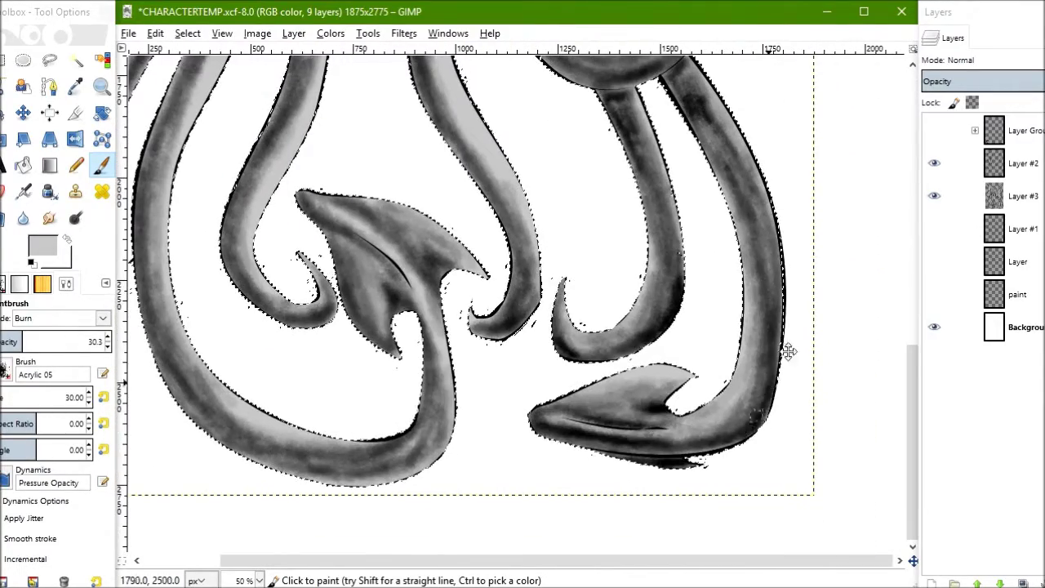
scroll(735, 380, "left", 2)
scroll(604, 362, "up", 1)
scroll(572, 352, "up", 4)
scroll(540, 336, "down", 4)
left_click_drag(540, 337, 501, 341)
scroll(501, 341, "down", 1)
left_click_drag(455, 462, 330, 302)
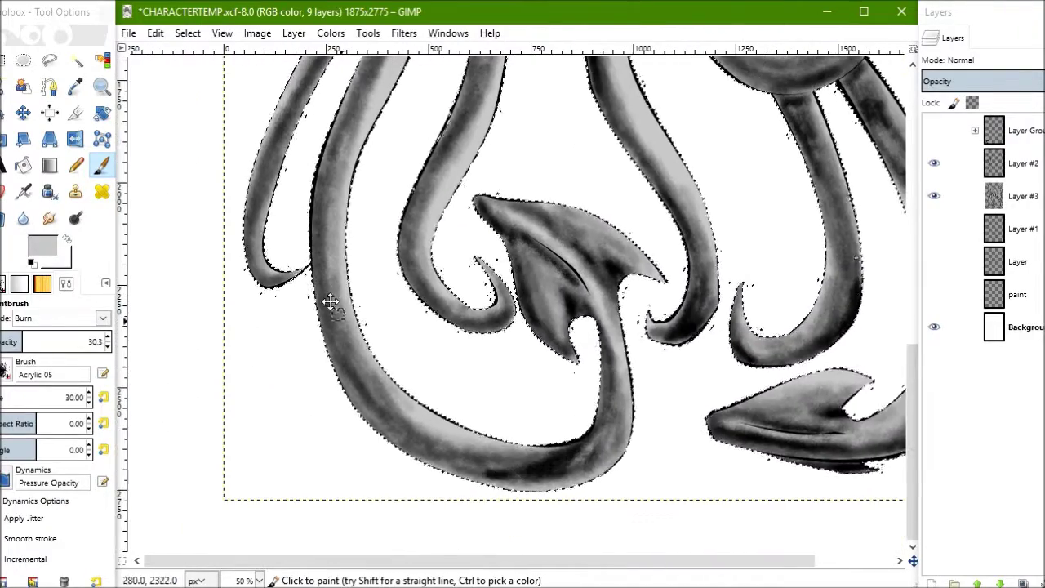
scroll(330, 302, "up", 3)
scroll(362, 350, "up", 2)
scroll(345, 311, "left", 1)
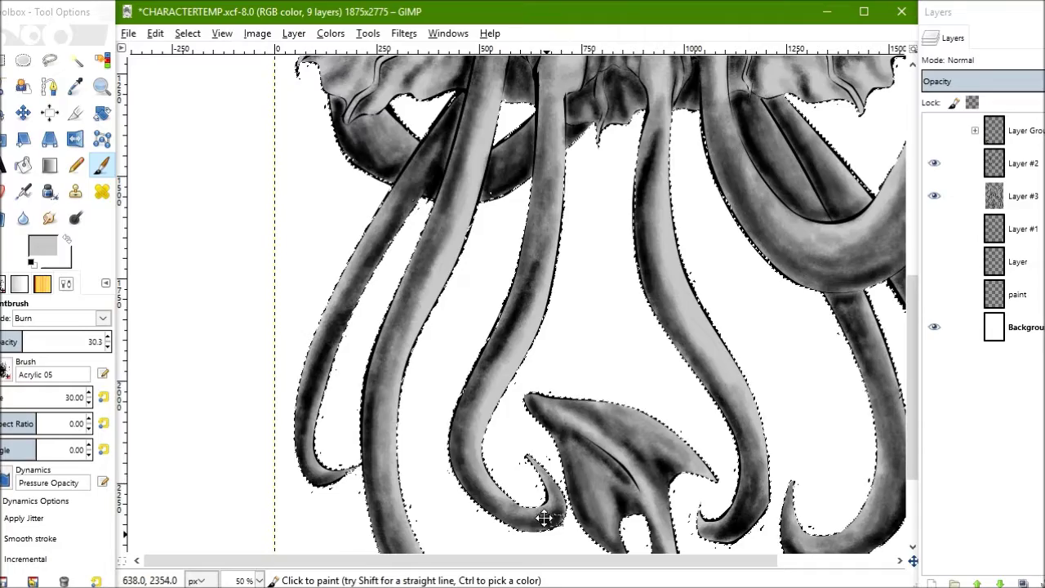
scroll(544, 518, "up", 7)
scroll(490, 326, "up", 3)
scroll(449, 204, "right", 3)
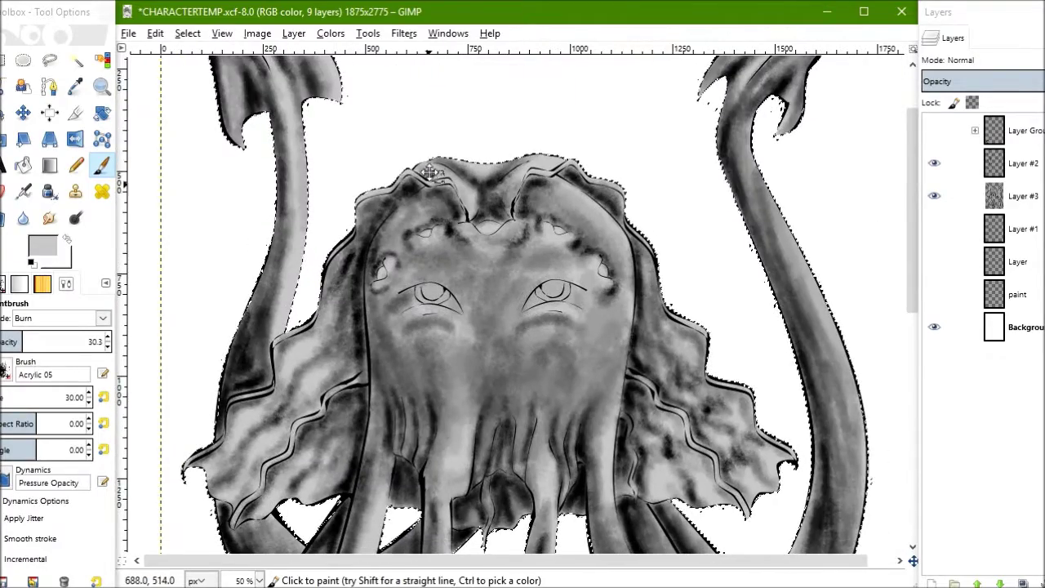
scroll(429, 172, "down", 2)
scroll(747, 208, "up", 5)
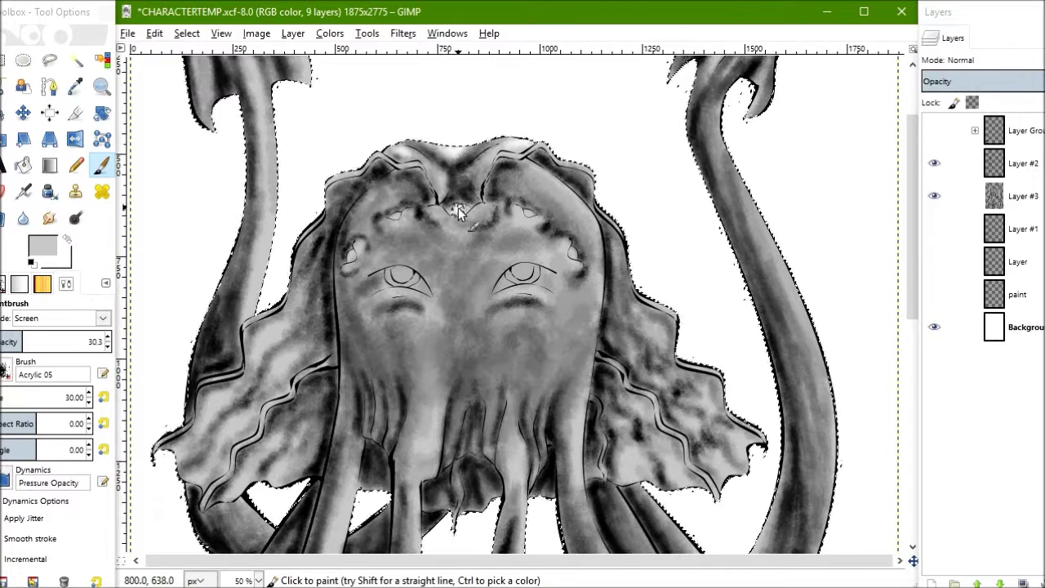
Paint Screen highlights across the brow, above and below the eyes, and the right tentacle.
left_click_drag(457, 211, 554, 239)
mouse_move(353, 274)
left_mouse_down()
mouse_move(400, 298)
mouse_move(509, 263)
mouse_move(547, 265)
mouse_move(603, 301)
left_mouse_up()
scroll(603, 301, "up", 3)
scroll(602, 301, "right", 2)
left_click_drag(678, 131, 645, 169)
Lighten the central fin and the lower tail shape with a highlight stroke.
scroll(656, 199, "down", 1)
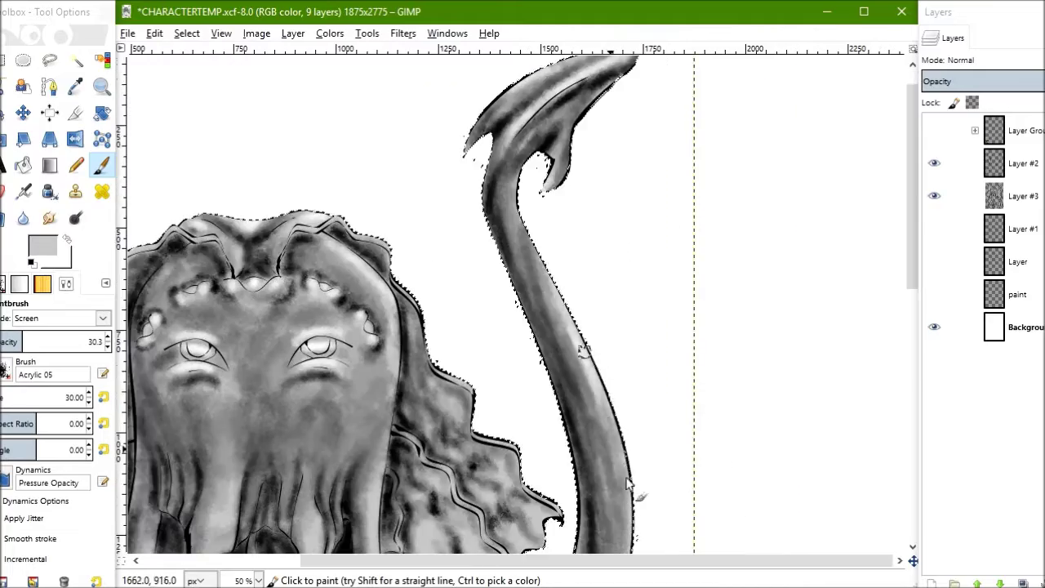
scroll(442, 379, "down", 4)
scroll(442, 379, "right", 2)
scroll(458, 462, "up", 4)
scroll(457, 461, "left", 3)
scroll(457, 461, "down", 5)
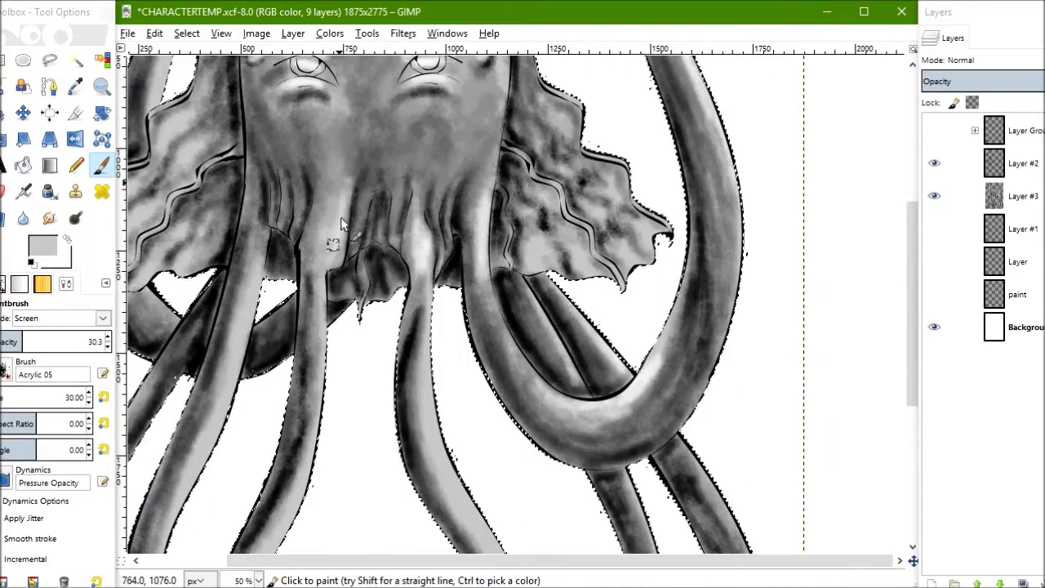
scroll(468, 121, "down", 3)
scroll(468, 121, "right", 1)
scroll(463, 409, "down", 3)
scroll(463, 408, "left", 1)
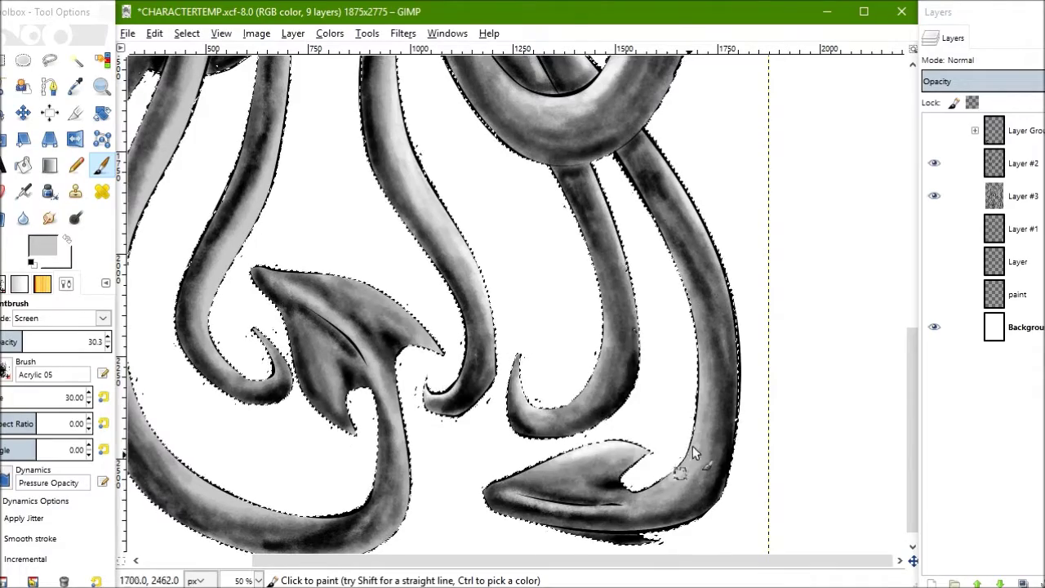
scroll(534, 290, "left", 4)
mouse_move(534, 290)
left_mouse_down()
mouse_move(486, 381)
mouse_move(756, 457)
mouse_move(457, 280)
left_mouse_up()
Brush a highlight down the left fin and tail stem.
scroll(416, 508, "up", 2)
scroll(417, 508, "left", 1)
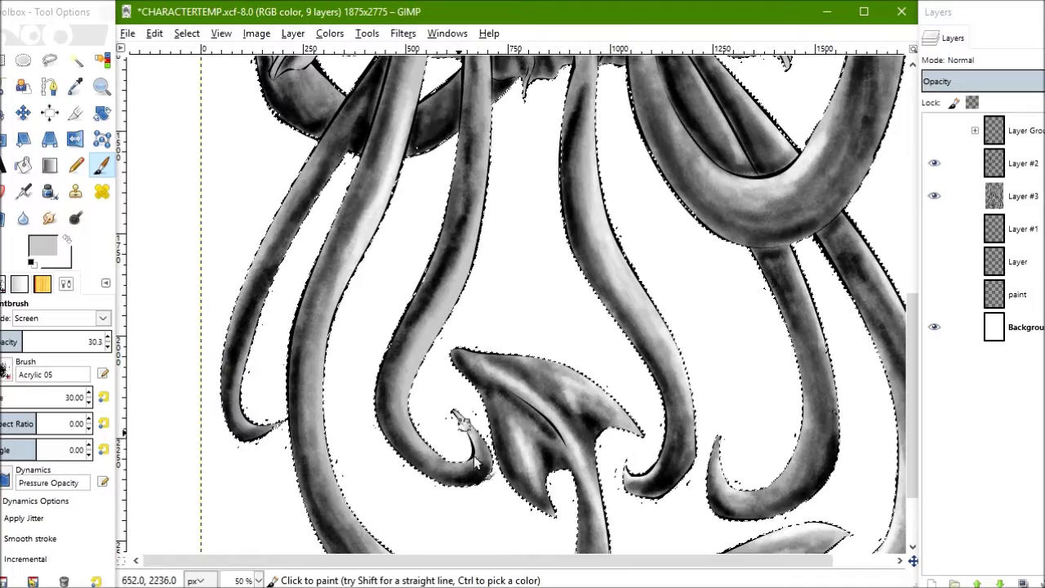
scroll(439, 182, "left", 2)
scroll(360, 244, "up", 9)
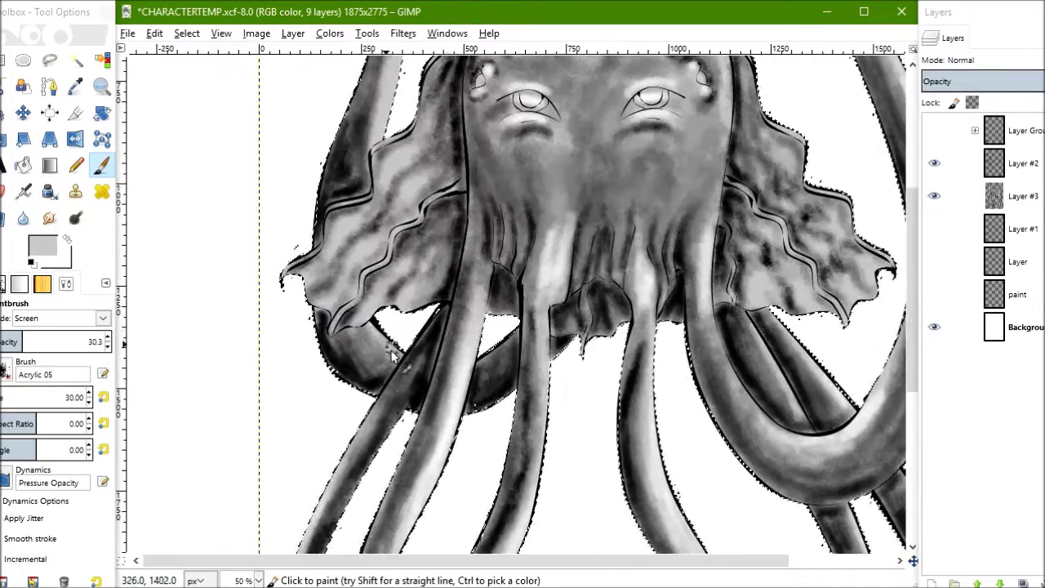
scroll(360, 244, "up", 4)
left_click_drag(360, 244, 416, 465)
Lighten the right hair fin area with a Screen highlight stroke.
scroll(497, 164, "right", 4)
scroll(498, 163, "down", 1)
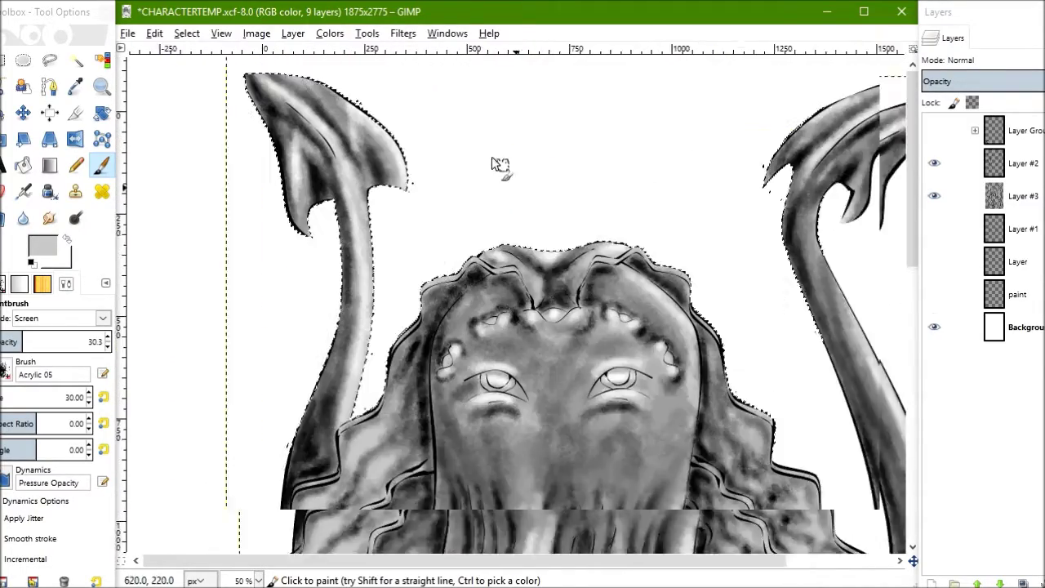
scroll(732, 160, "down", 3)
scroll(732, 159, "left", 1)
scroll(381, 358, "down", 2)
scroll(382, 357, "left", 3)
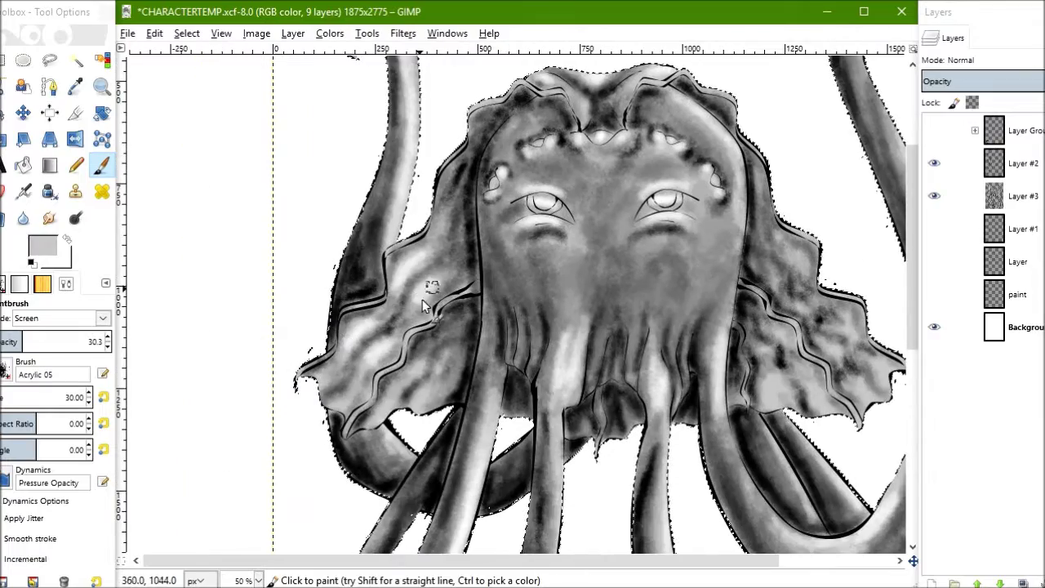
left_click_drag(792, 417, 847, 321)
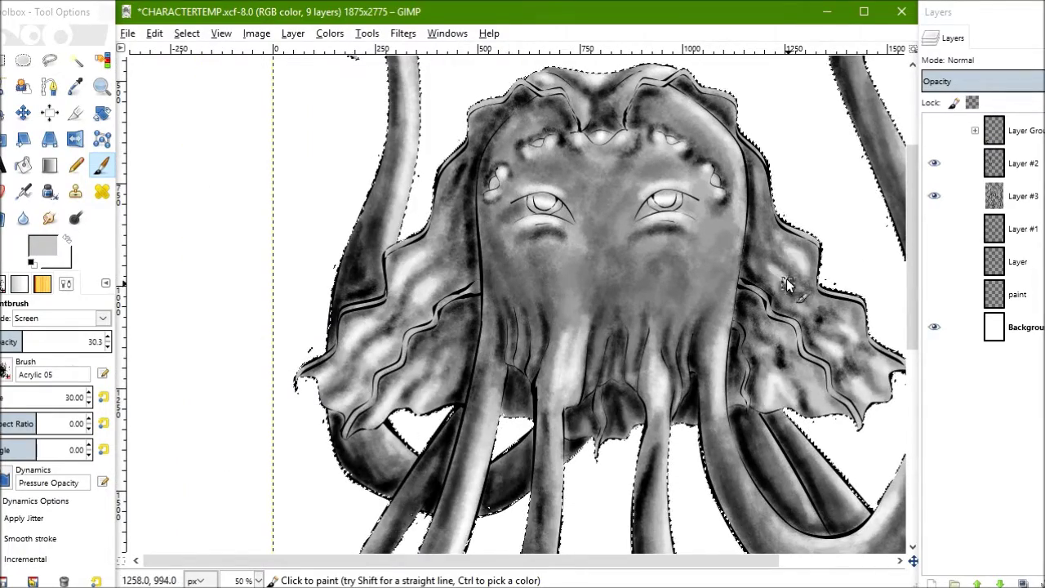
scroll(446, 178, "up", 2)
scroll(446, 178, "up", 1)
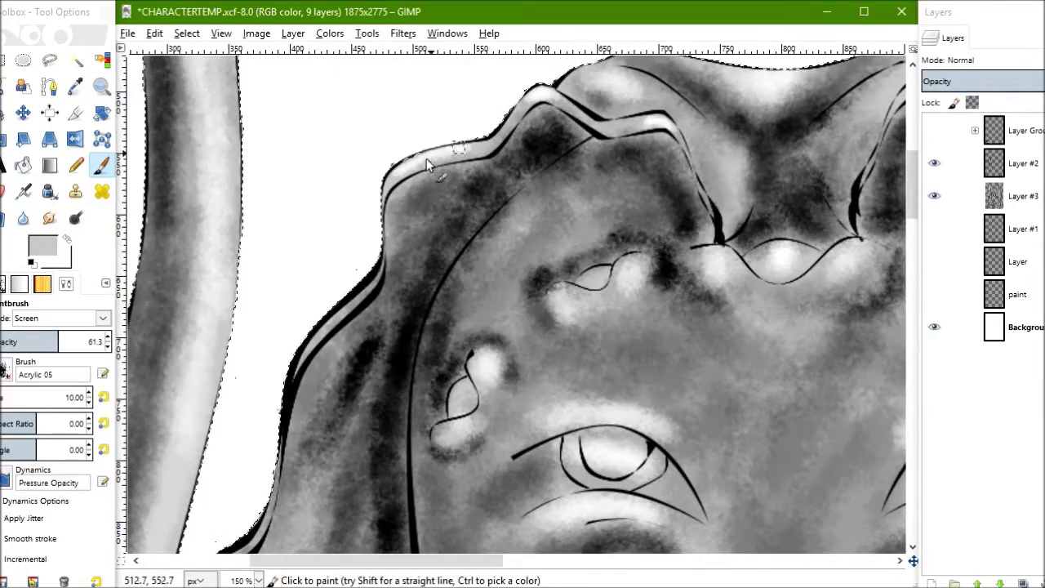
Pan around the canvas to inspect the central tentacle folds and the whole shaded creature.
scroll(531, 156, "right", 4)
scroll(531, 155, "up", 1)
scroll(568, 203, "right", 2)
scroll(568, 203, "down", 1)
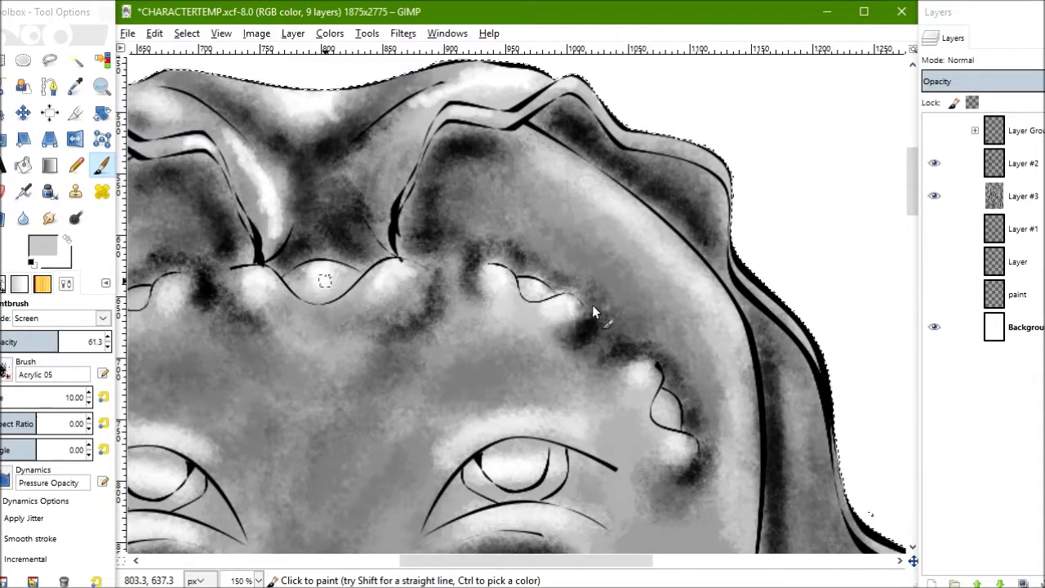
scroll(593, 309, "left", 3)
scroll(389, 298, "right", 3)
scroll(389, 298, "down", 1)
scroll(502, 158, "right", 4)
scroll(502, 158, "down", 2)
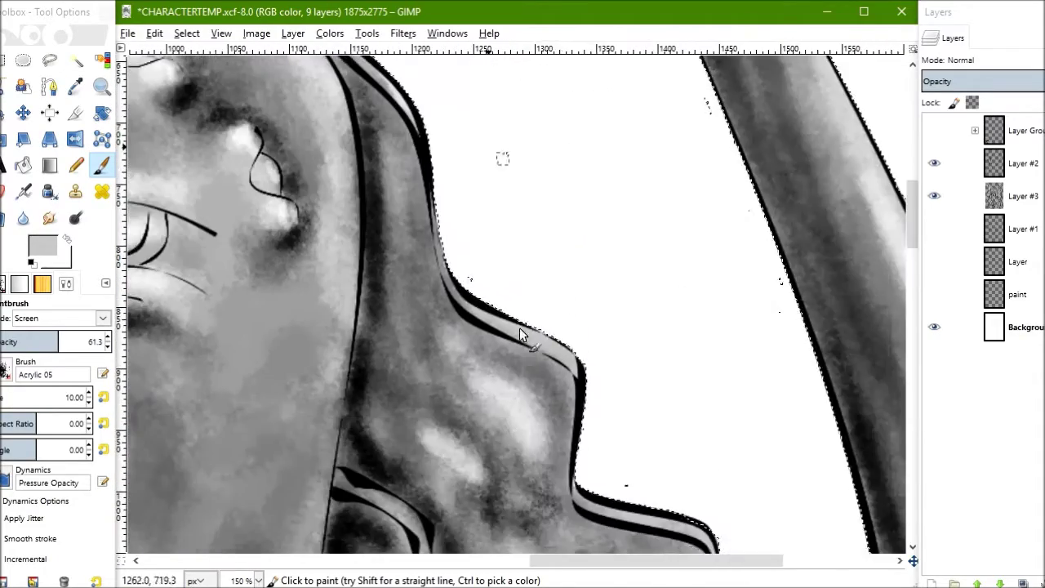
scroll(575, 335, "right", 4)
scroll(576, 335, "down", 1)
scroll(576, 334, "left", 2)
scroll(268, 329, "left", 8)
scroll(483, 287, "right", 1)
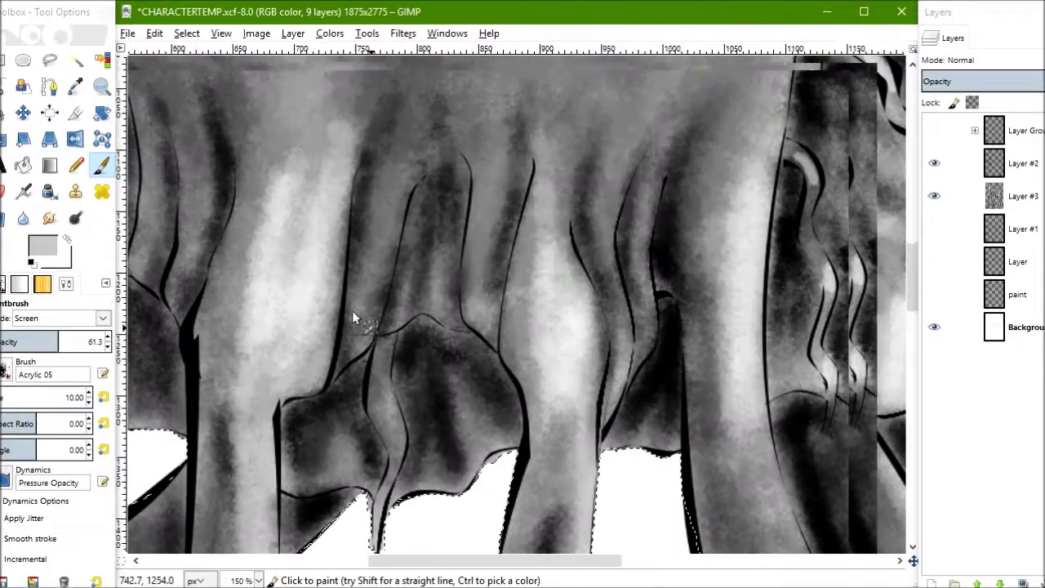
scroll(480, 226, "left", 2)
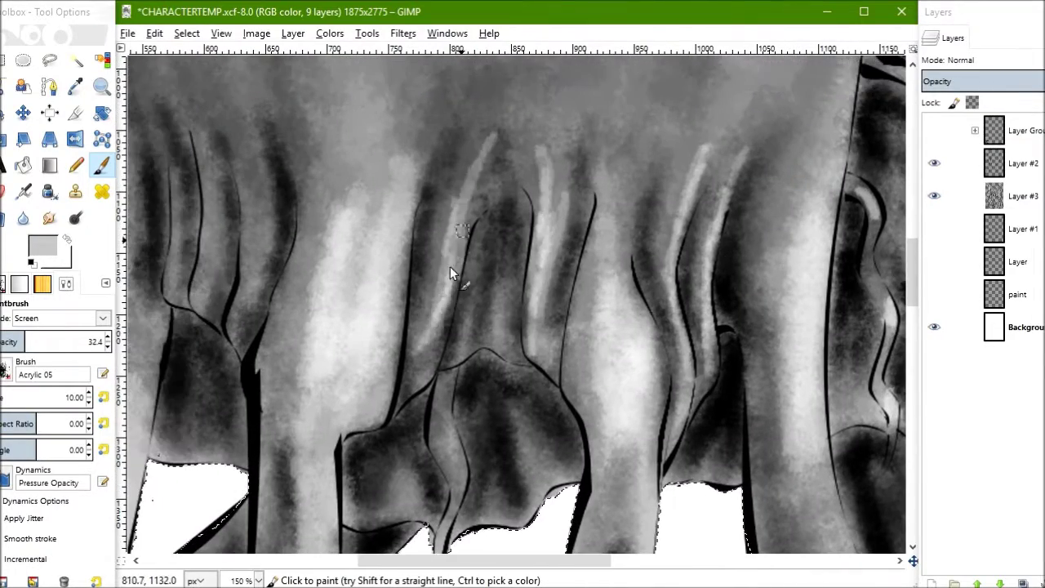
scroll(428, 341, "left", 1)
scroll(388, 272, "left", 3)
scroll(387, 271, "up", 2)
scroll(387, 272, "left", 2)
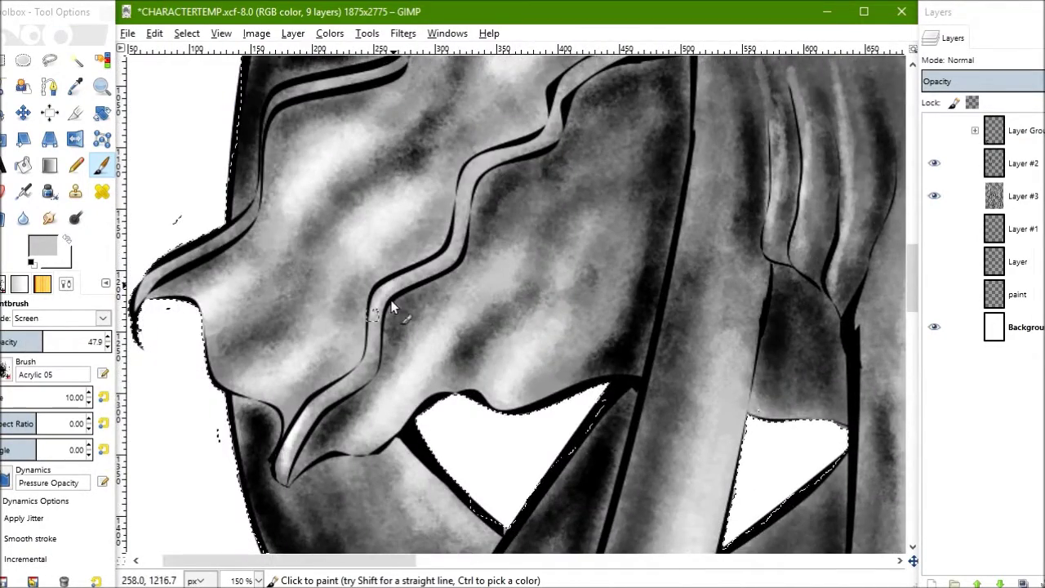
scroll(263, 274, "up", 2)
scroll(546, 140, "left", 2)
scroll(547, 145, "right", 3)
scroll(570, 143, "right", 4)
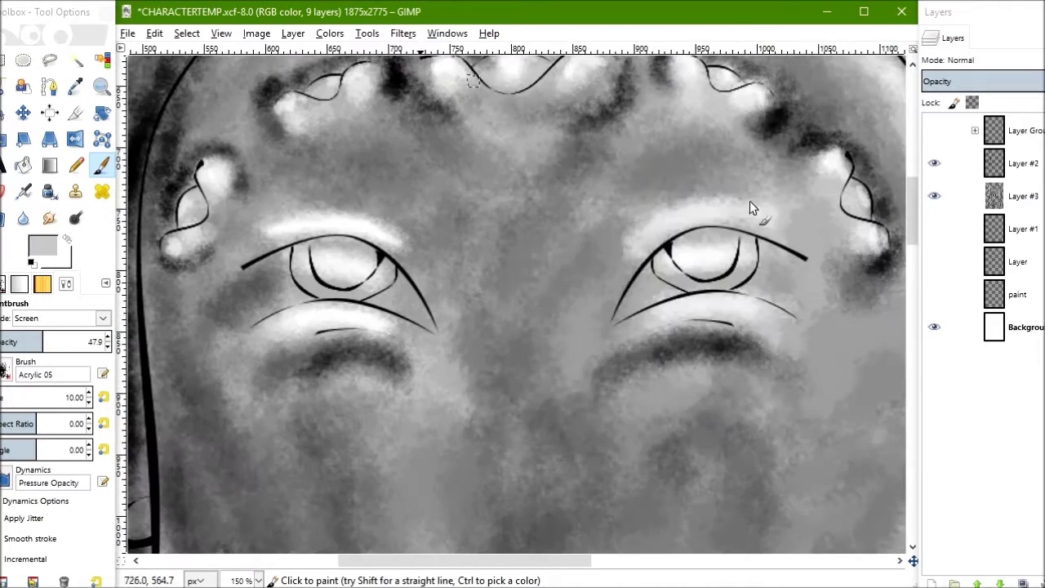
scroll(92, 320, "up", 2)
scroll(428, 359, "left", 2)
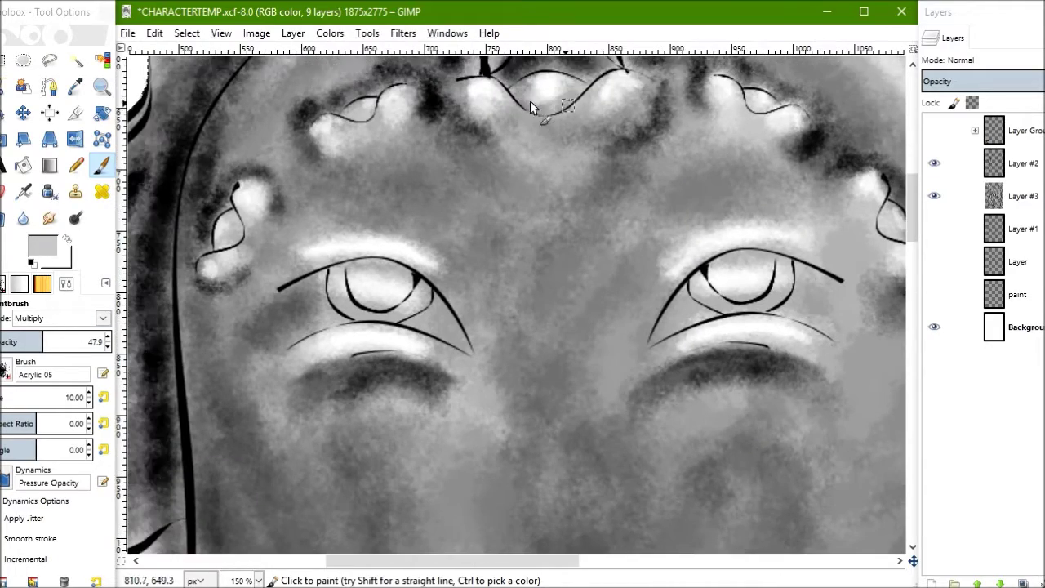
scroll(576, 95, "up", 1)
scroll(496, 235, "up", 4)
scroll(530, 155, "left", 1)
scroll(530, 161, "down", 3)
scroll(534, 237, "down", 5)
scroll(535, 237, "right", 5)
scroll(606, 297, "left", 1)
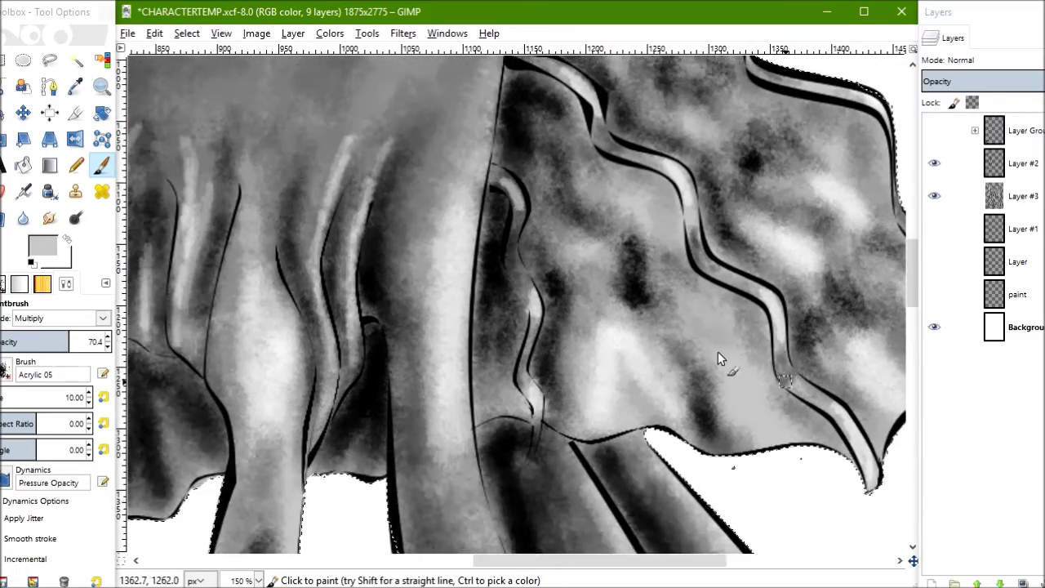
scroll(718, 351, "left", 3)
scroll(604, 255, "left", 3)
scroll(604, 255, "down", 1)
scroll(743, 252, "down", 3)
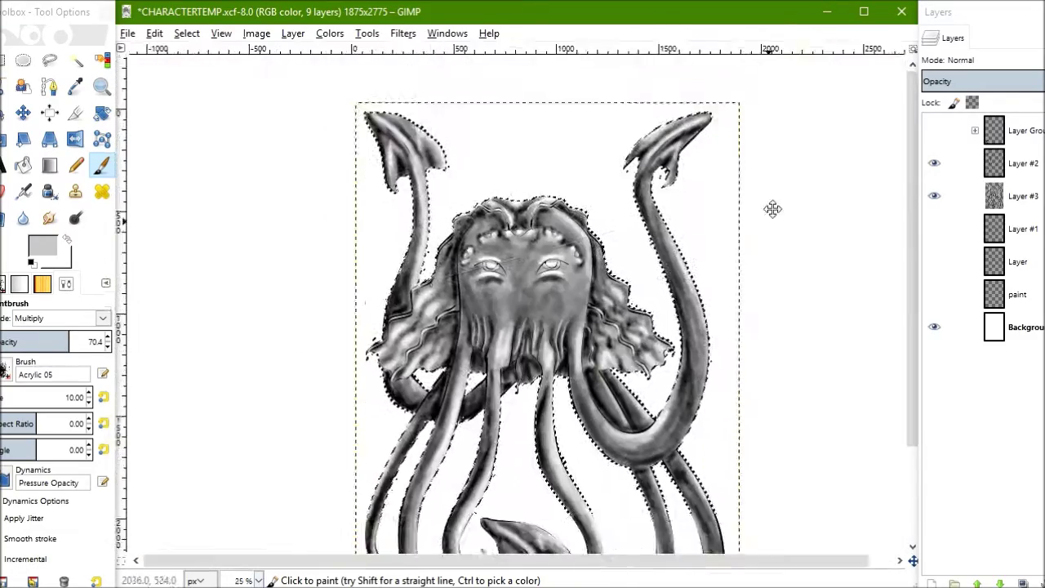
scroll(795, 317, "up", 1)
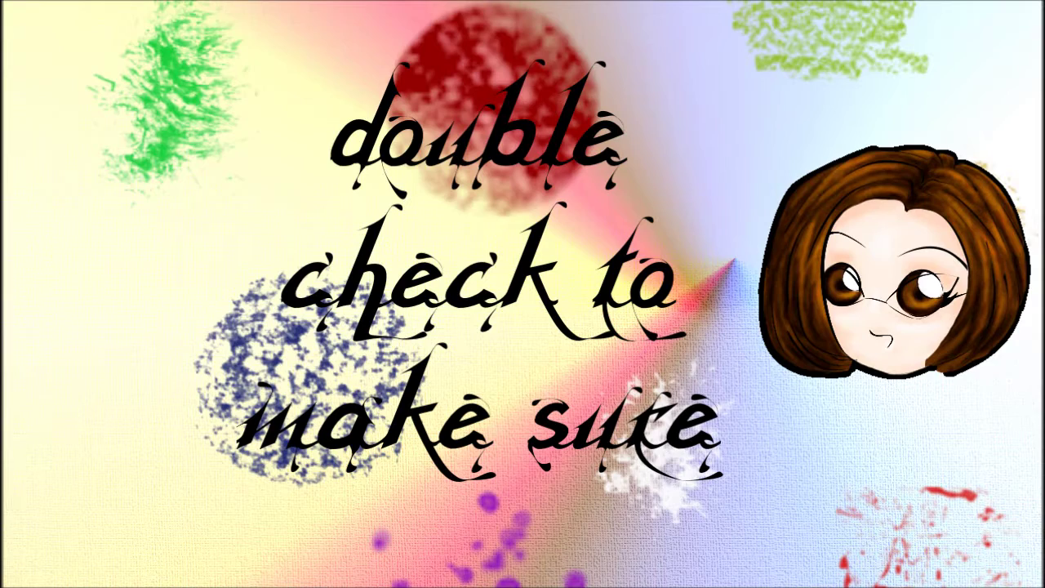
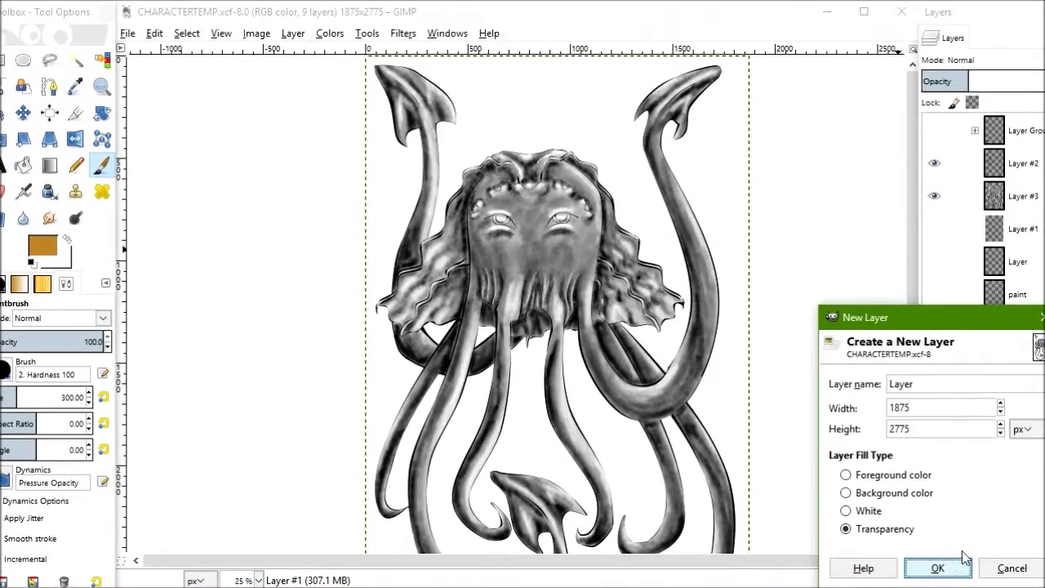
Create a new transparent layer and paint gold-brown over the creature's face, head, hair and tentacles.
left_click(947, 568)
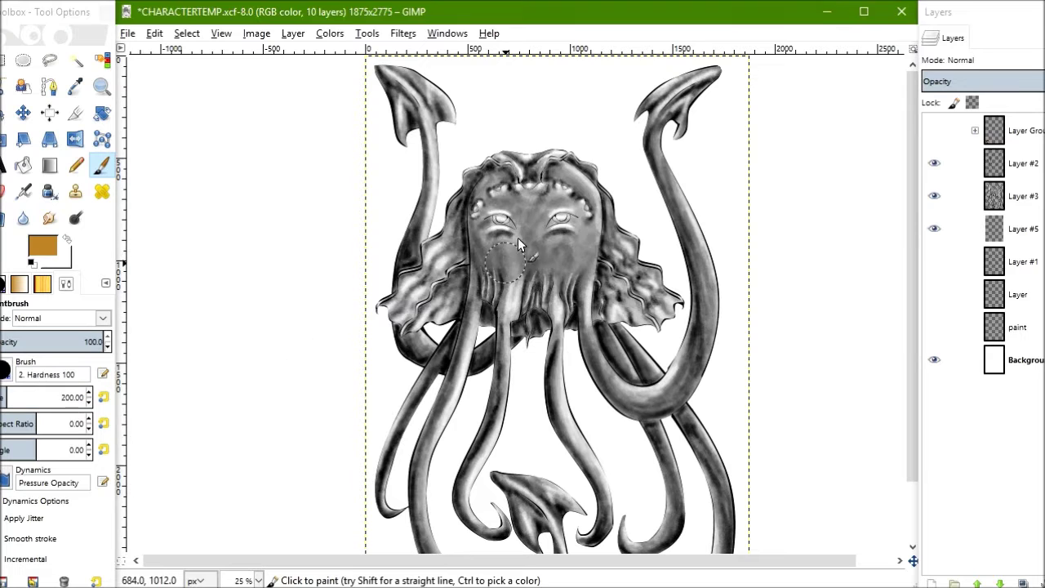
left_click_drag(527, 232, 500, 270)
mouse_move(463, 341)
left_mouse_down()
mouse_move(585, 149)
mouse_move(598, 339)
mouse_move(663, 85)
mouse_move(482, 353)
mouse_move(419, 213)
mouse_move(538, 230)
mouse_move(473, 352)
mouse_move(613, 408)
mouse_move(518, 427)
left_mouse_up()
key("z")
triple_click(504, 173)
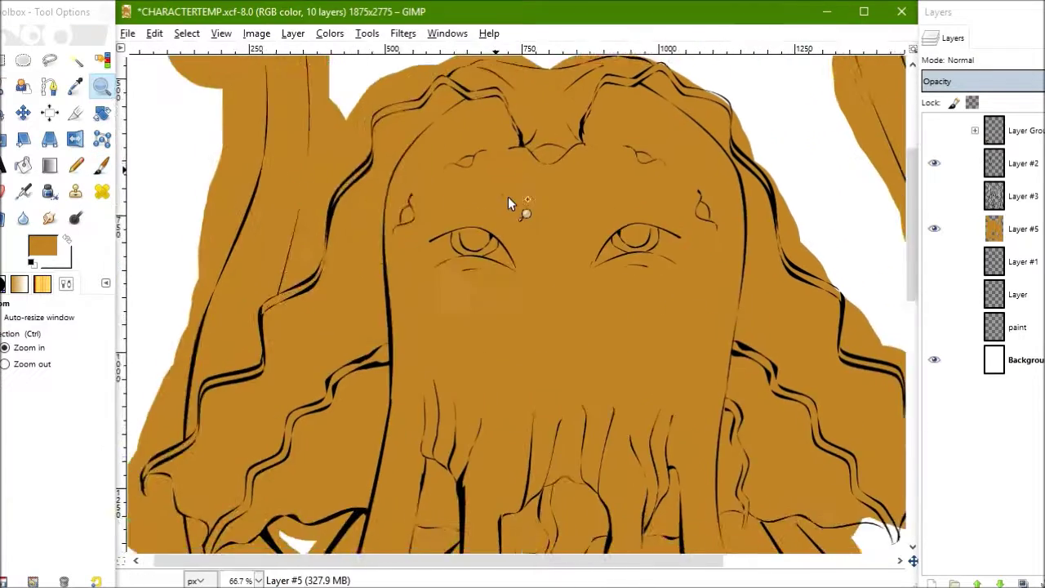
key("p")
Add another layer, choose pale yellow and zoom in on the eye-corner spot.
key("shift+ctrl+n")
key("Return")
left_click(353, 208)
left_click(76, 86)
left_click(351, 160)
key("p")
left_click_drag(335, 245, 340, 255)
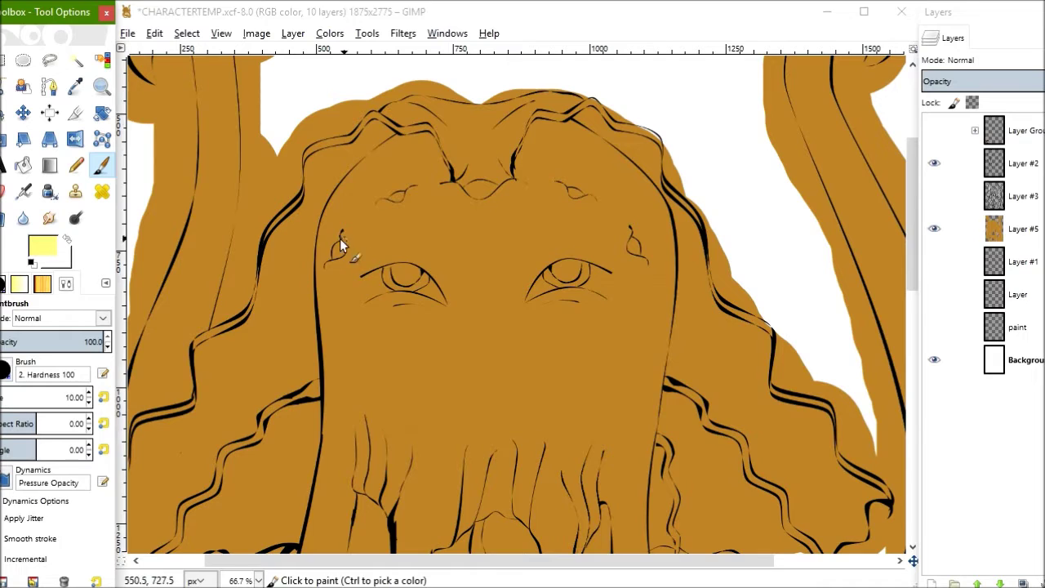
key("z")
left_click(266, 205)
key("p")
Paint the left, upper and right forehead spots and the left eye pale yellow.
left_click_drag(331, 300, 344, 311)
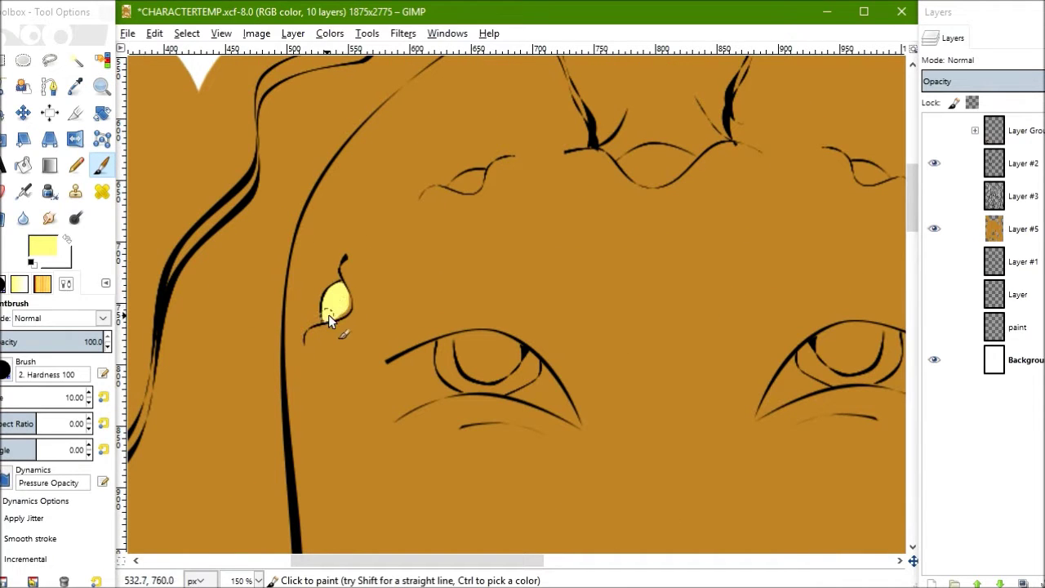
left_click_drag(660, 171, 670, 168)
key("c")
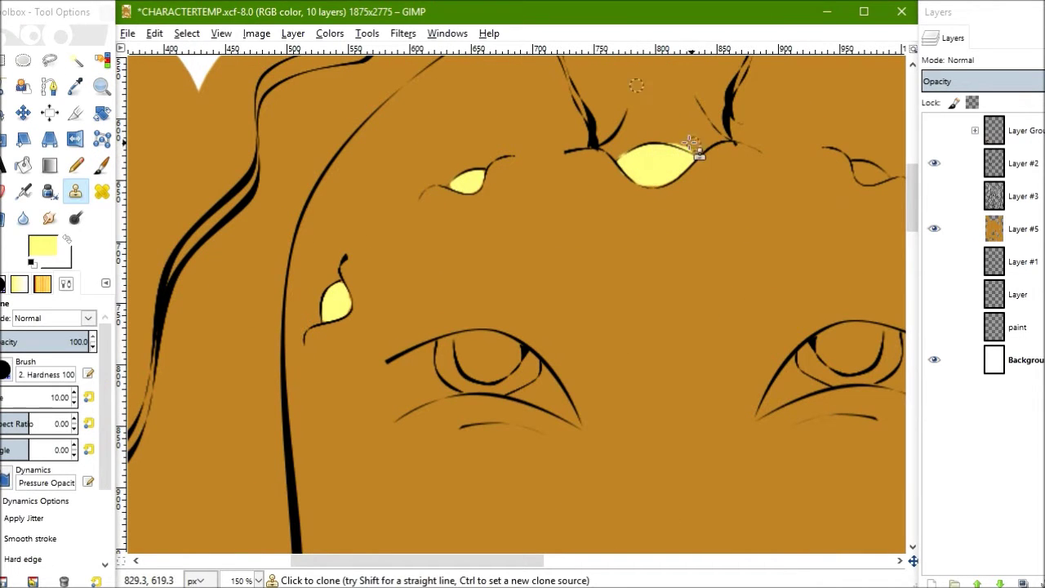
key("p")
key("space")
left_click_drag(835, 281, 841, 275)
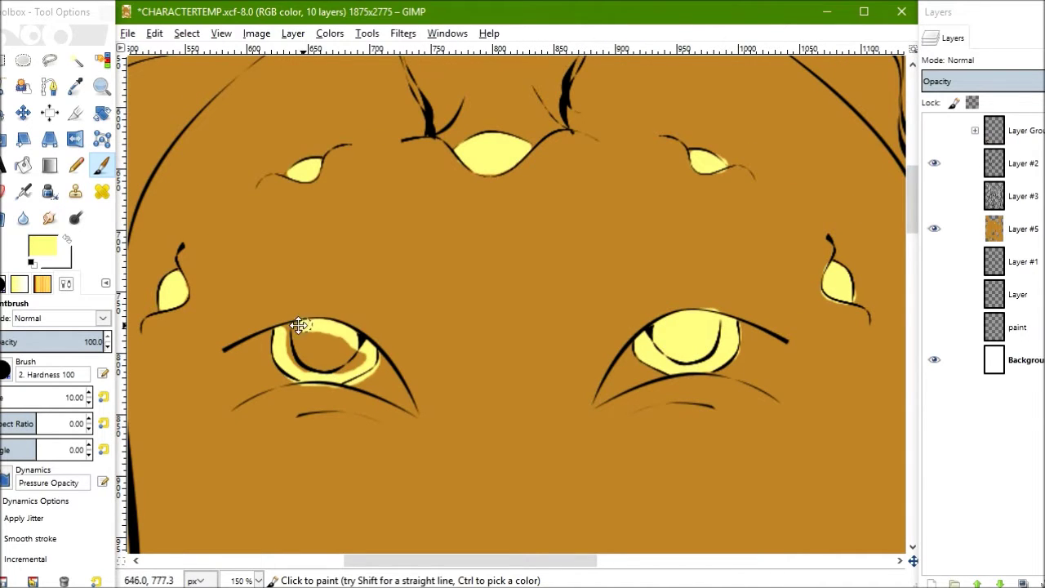
left_click(353, 357)
key("c")
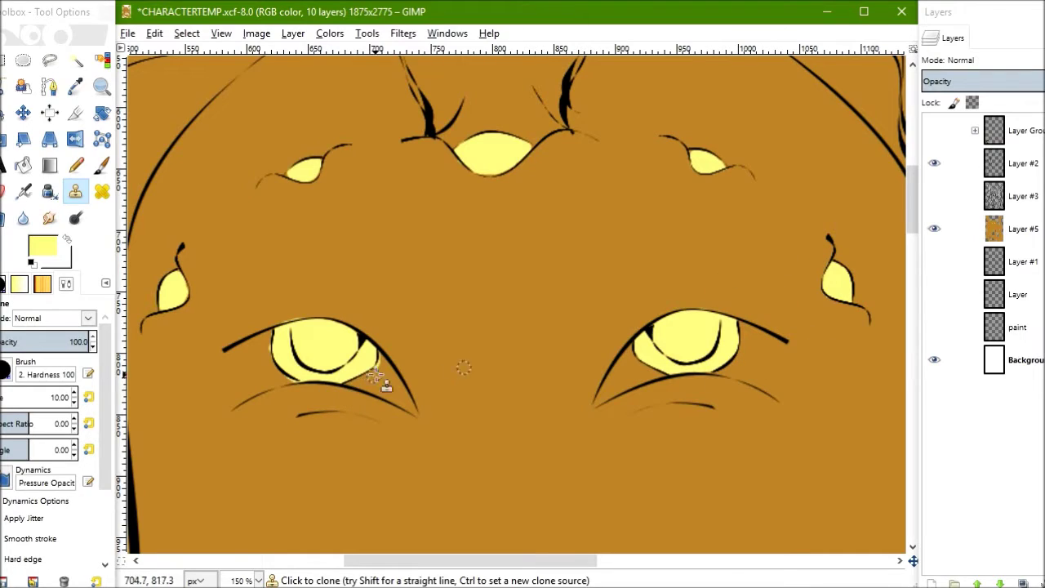
scroll(482, 399, "down", 5)
left_click(75, 59)
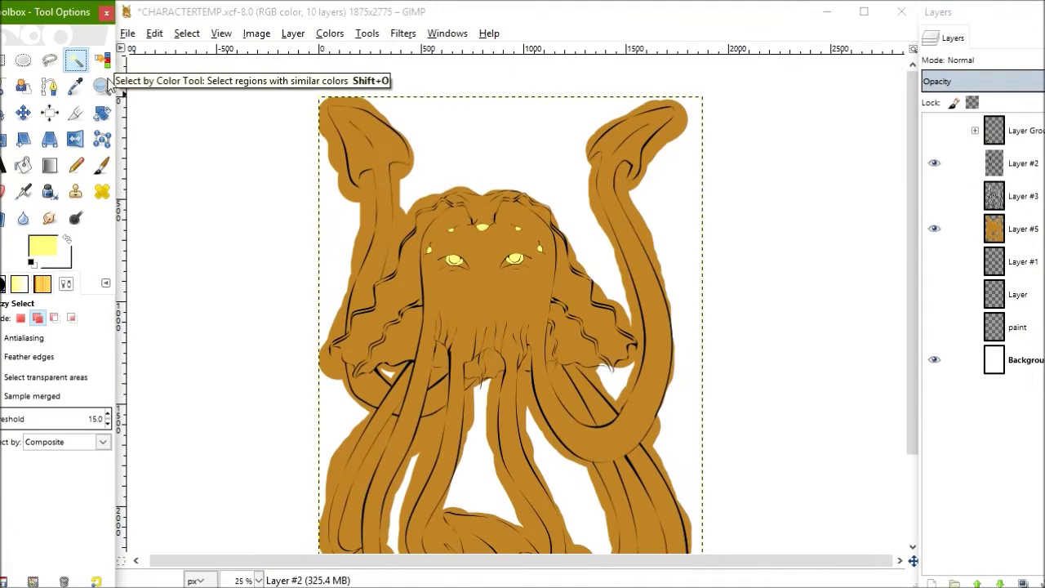
Erase the gold-brown paint along the left ear's edge and top.
scroll(319, 180, "up", 2)
key("shift+e")
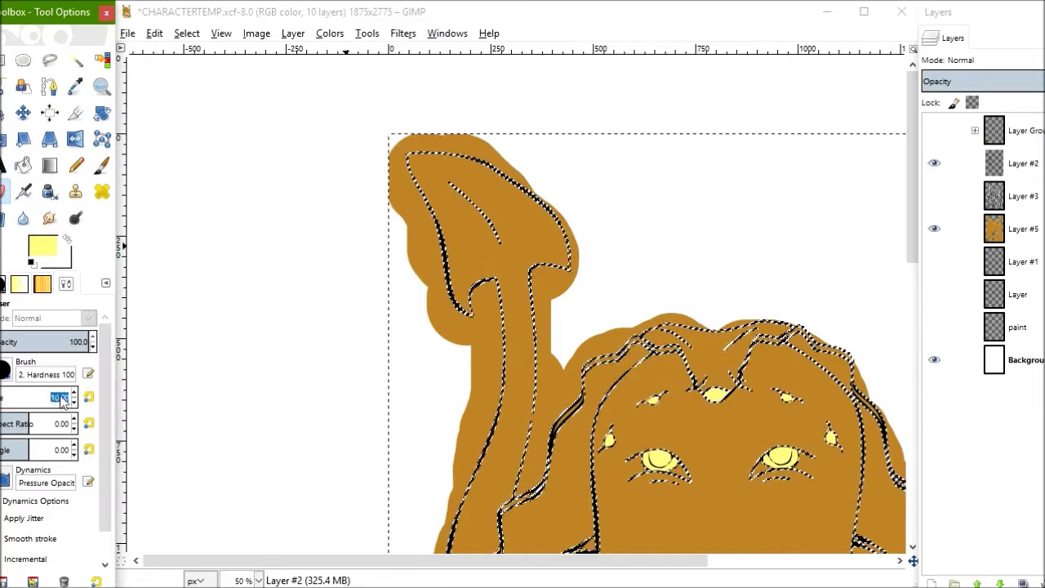
mouse_move(381, 205)
left_mouse_down()
mouse_move(455, 368)
mouse_move(432, 478)
mouse_move(366, 156)
left_mouse_up()
left_click_drag(464, 110, 404, 114)
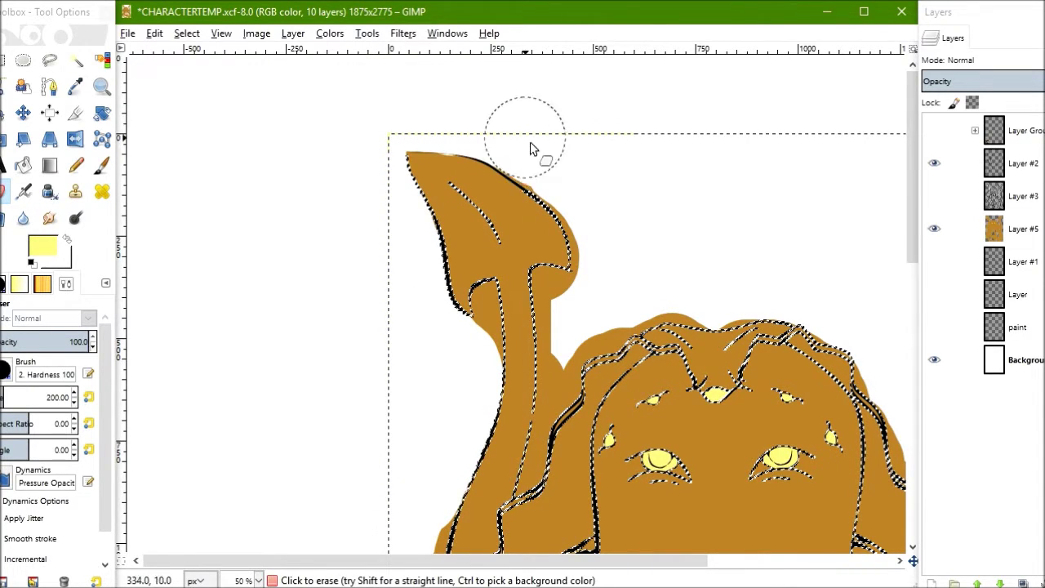
scroll(613, 245, "down", 5)
Show the grey shaded drawing layer and select the figure by its colours.
left_click(934, 196)
key("shift+o")
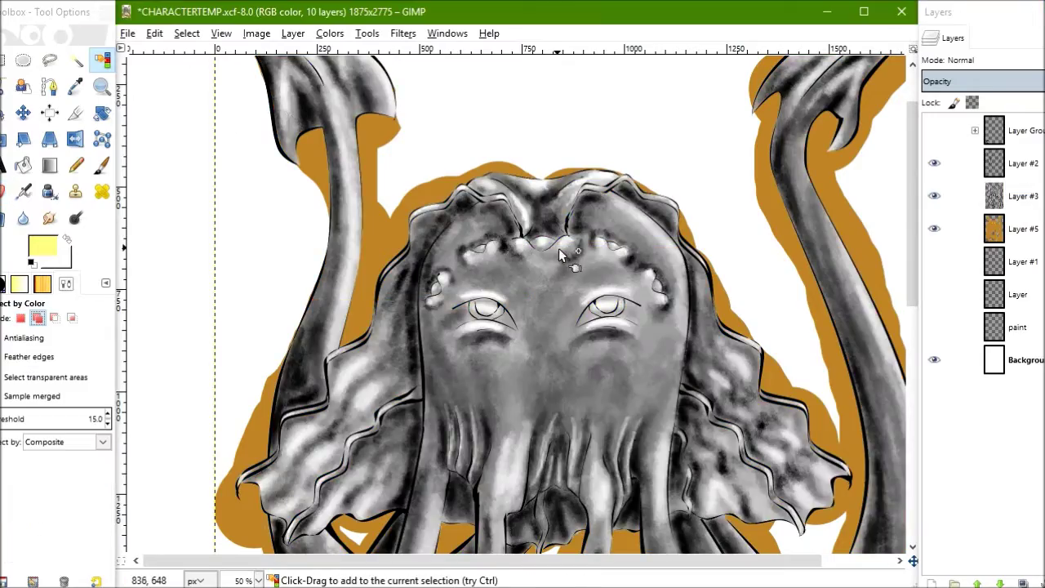
key("ctrl+shift+a")
left_click(331, 330)
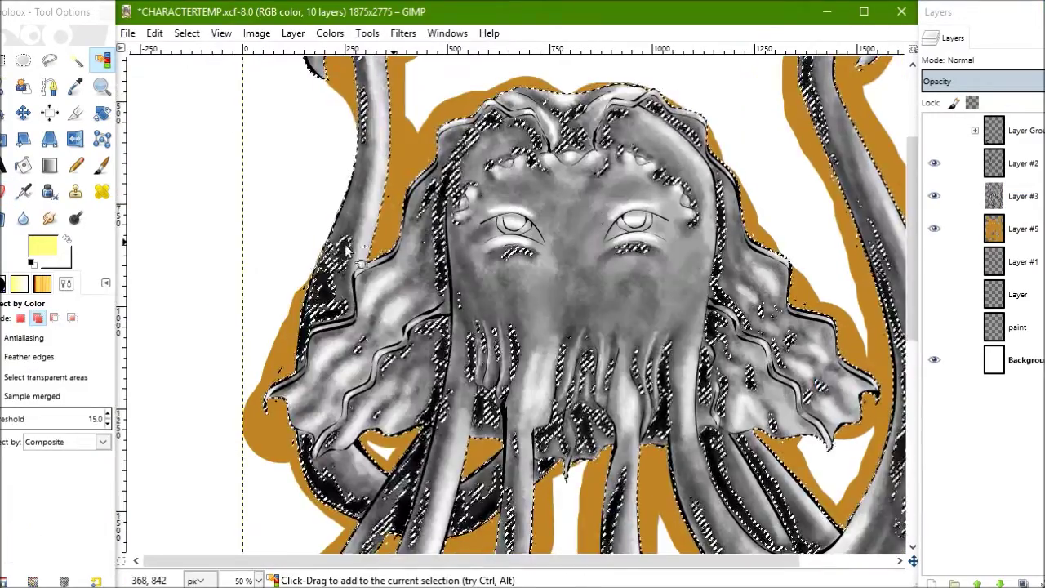
scroll(423, 433, "up", 2)
scroll(423, 433, "right", 5)
scroll(423, 433, "left", 5)
scroll(423, 433, "up", 1)
Use Free Select to trim the stray spurs near the right arm from the selection.
key("f")
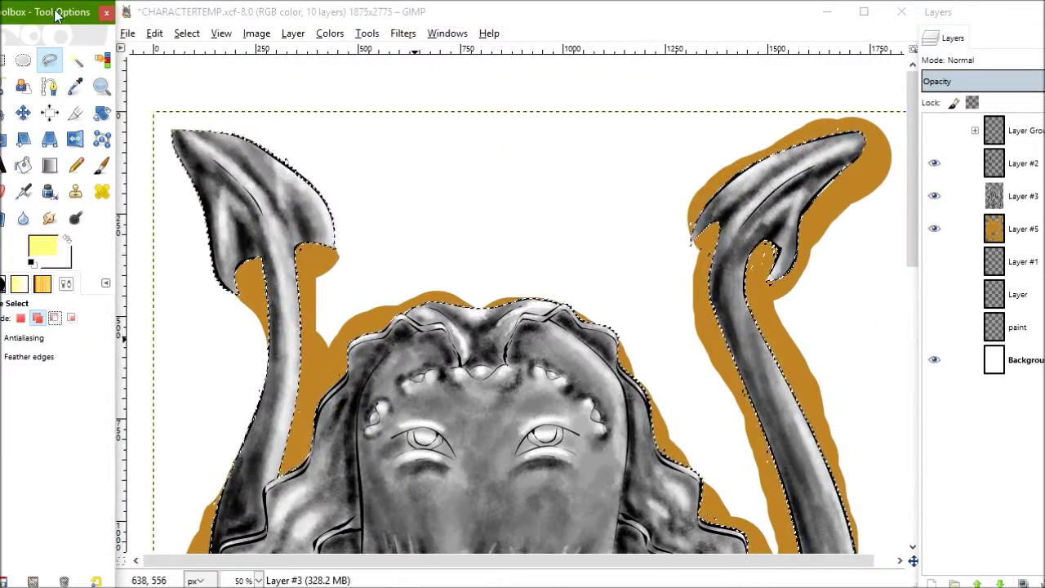
left_click_drag(684, 255, 693, 245)
left_click_drag(794, 285, 803, 286)
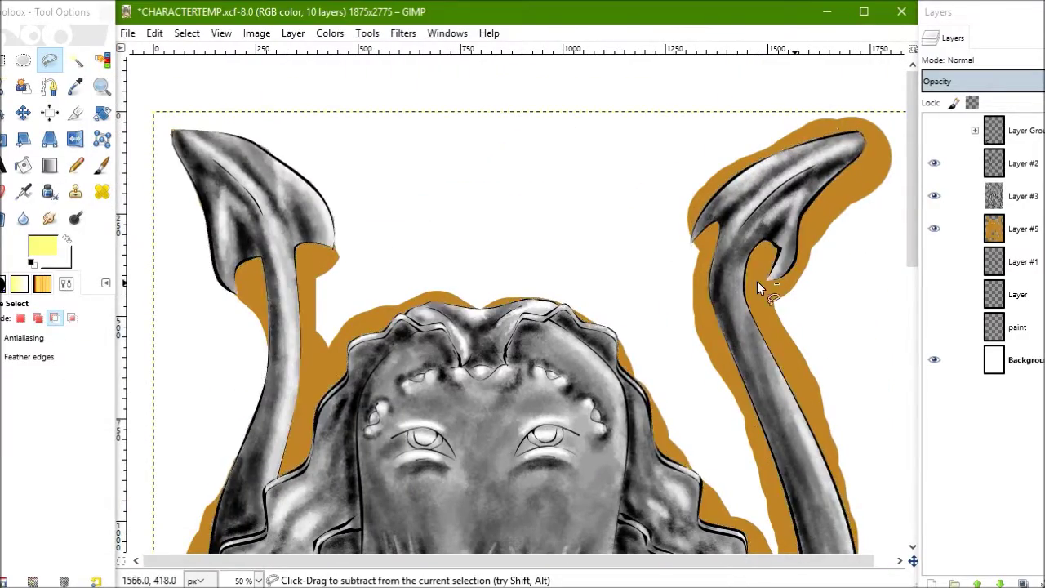
scroll(760, 282, "right", 2)
scroll(596, 237, "down", 3)
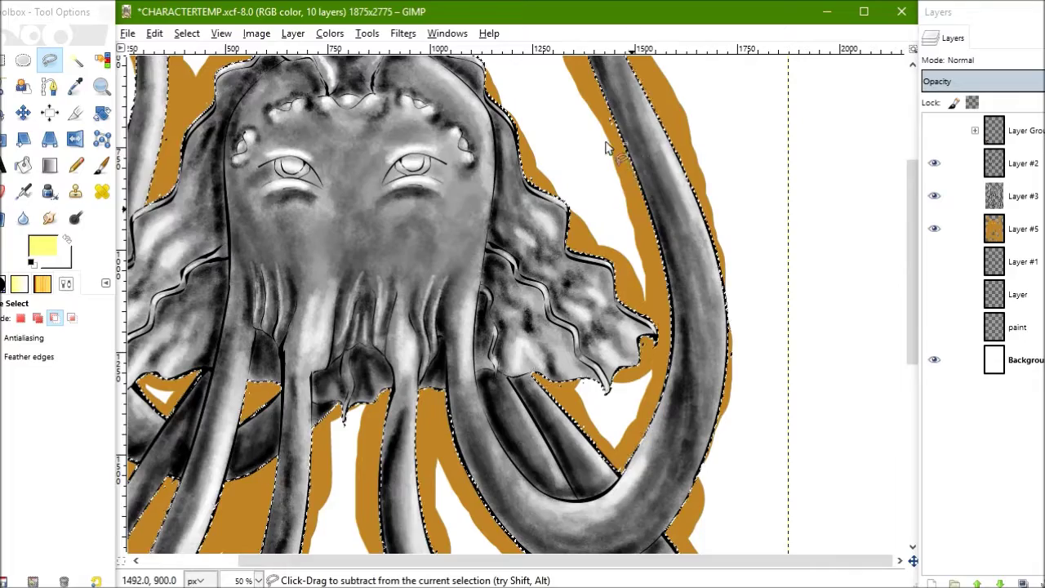
scroll(628, 198, "down", 2)
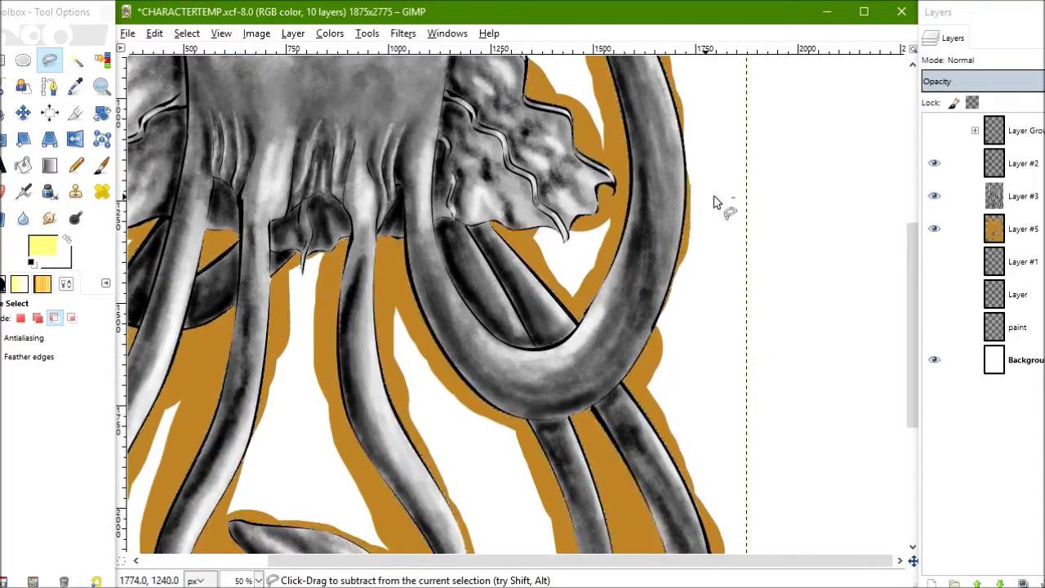
scroll(716, 203, "down", 2)
scroll(716, 203, "left", 3)
scroll(386, 145, "down", 4)
scroll(327, 196, "left", 2)
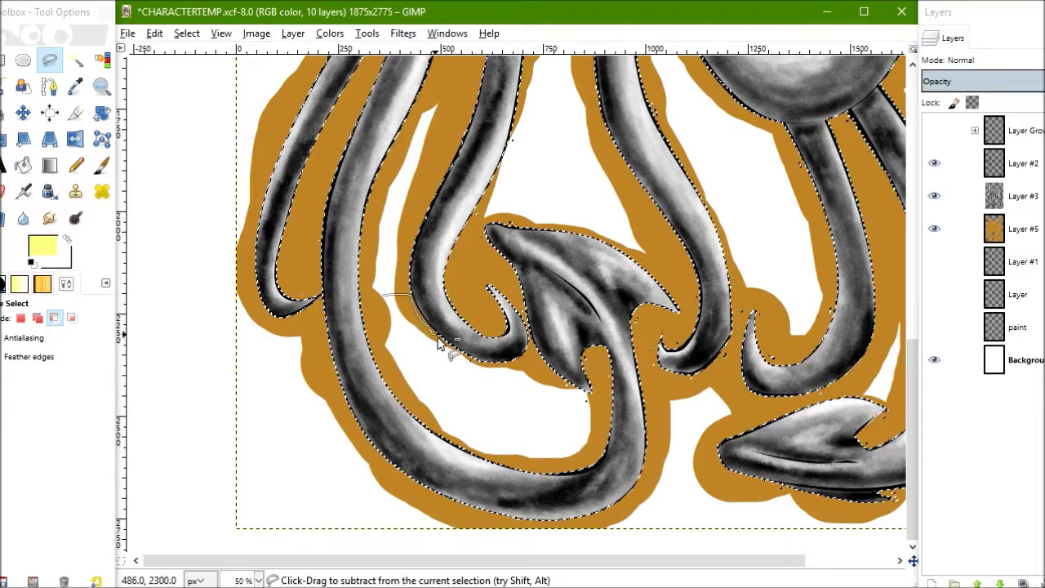
Subtract the gaps between the tentacles from the selection, then zoom out to the whole figure.
left_click_drag(671, 374, 641, 318)
left_click_drag(523, 181, 500, 202)
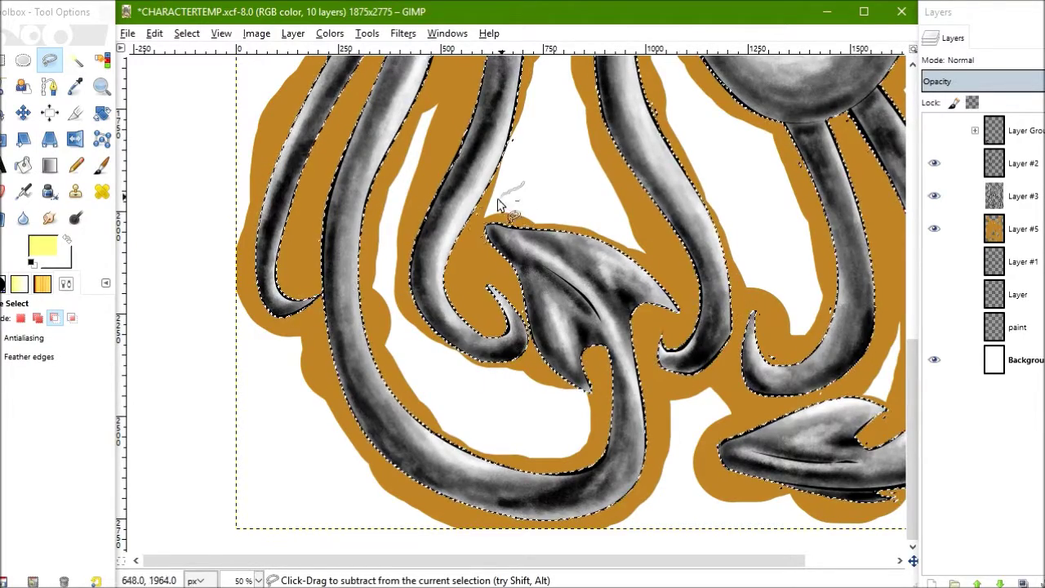
scroll(572, 245, "right", 3)
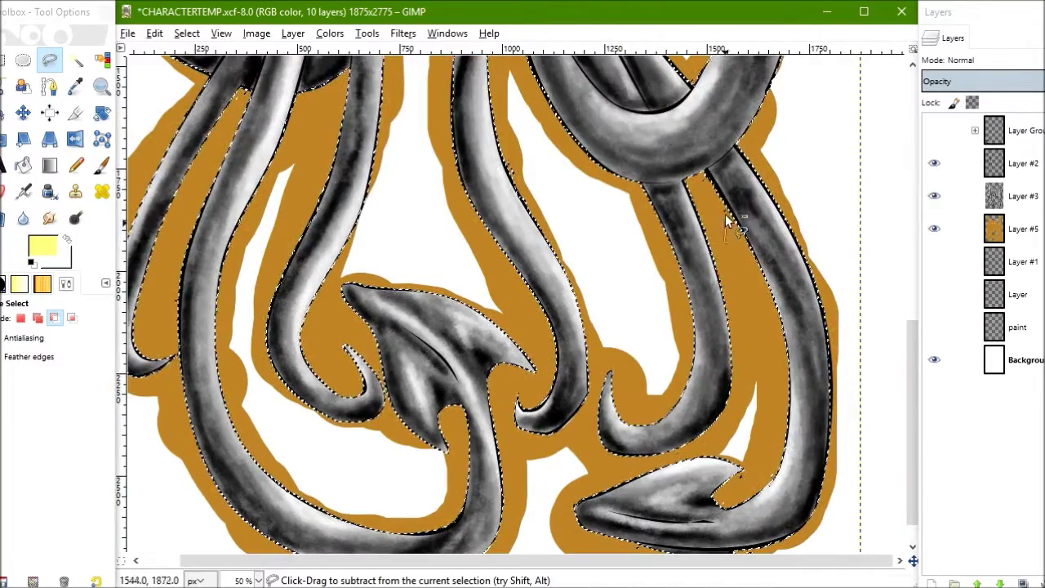
scroll(727, 216, "down", 2)
scroll(660, 217, "down", 3)
scroll(675, 294, "right", 1)
scroll(722, 353, "up", 5)
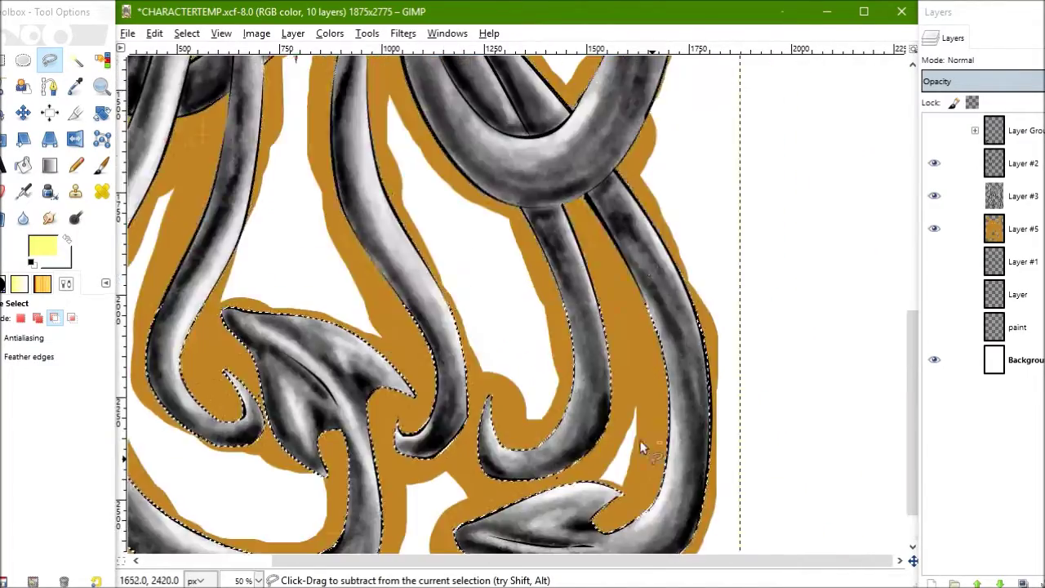
scroll(637, 408, "up", 10)
scroll(491, 117, "left", 5)
scroll(490, 116, "up", 3)
scroll(417, 181, "down", 4)
scroll(416, 181, "down", 5)
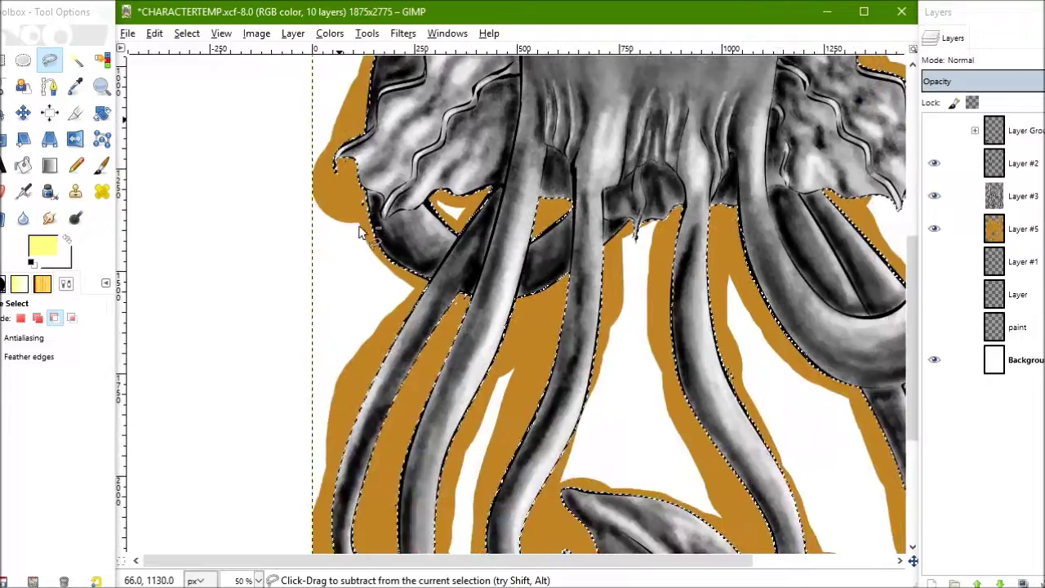
scroll(533, 79, "down", 4)
scroll(459, 254, "up", 3)
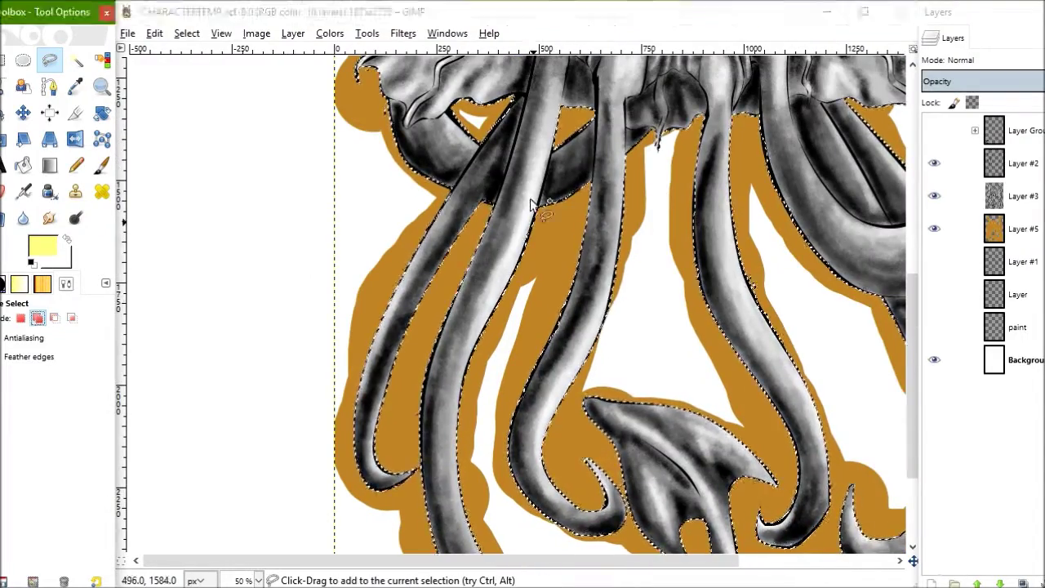
scroll(637, 241, "down", 5)
scroll(637, 240, "right", 3)
left_click(54, 318)
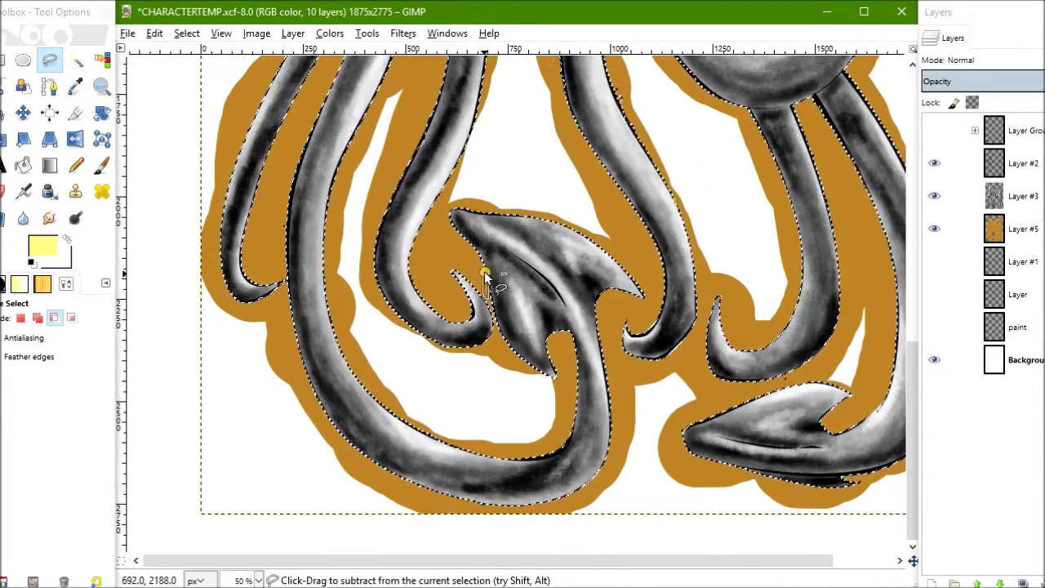
scroll(805, 385, "right", 1)
key("shift+4")
scroll(523, 213, "up", 3, "ctrl")
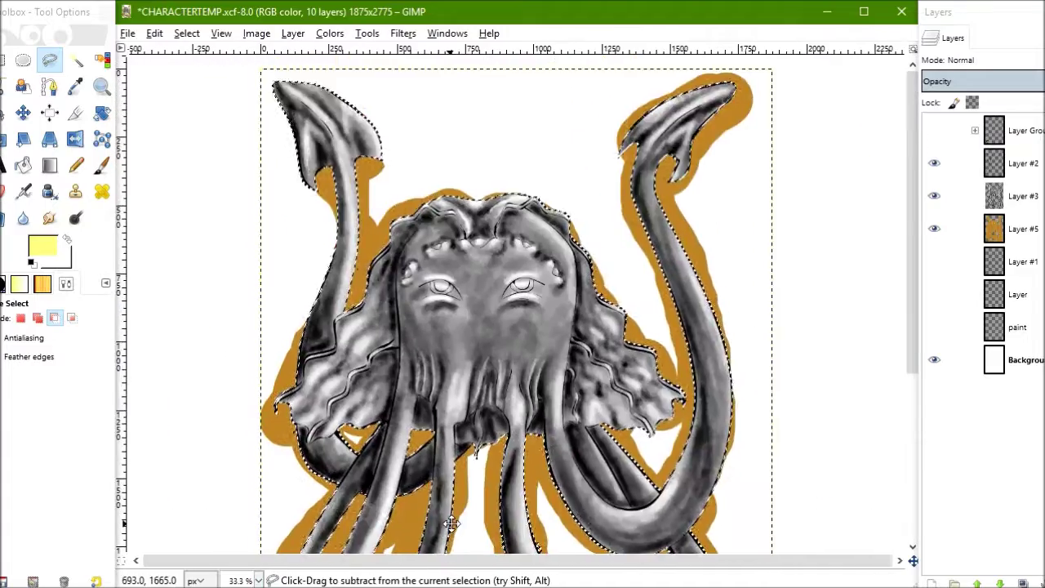
scroll(523, 302, "down", 5)
Erase the gold-brown spill outside the creature's outline and make the grey shading layer active.
key("shift+e")
scroll(409, 247, "down", 2)
scroll(408, 246, "right", 1)
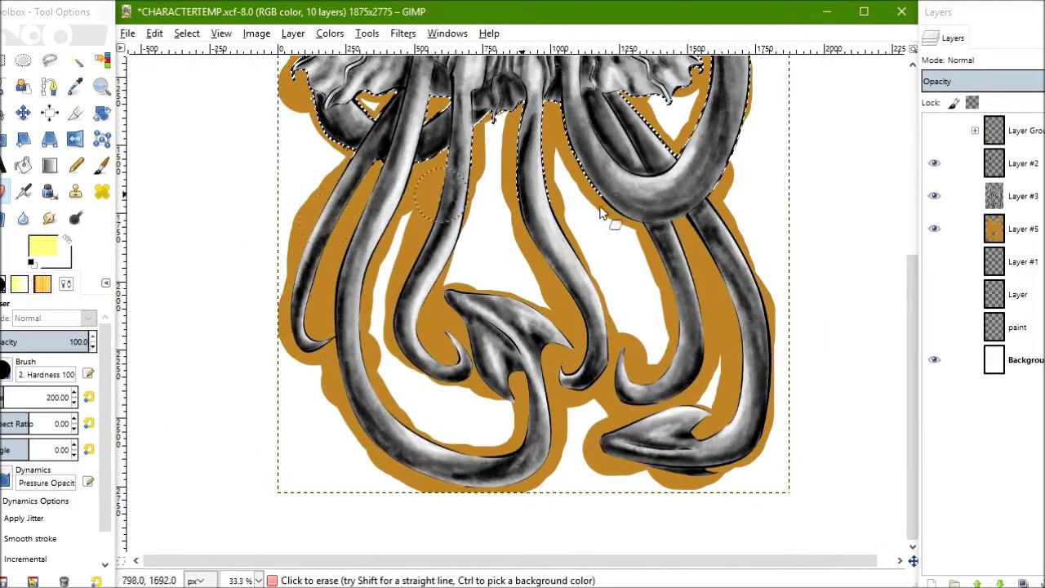
scroll(523, 314, "up", 8)
scroll(523, 315, "right", 1)
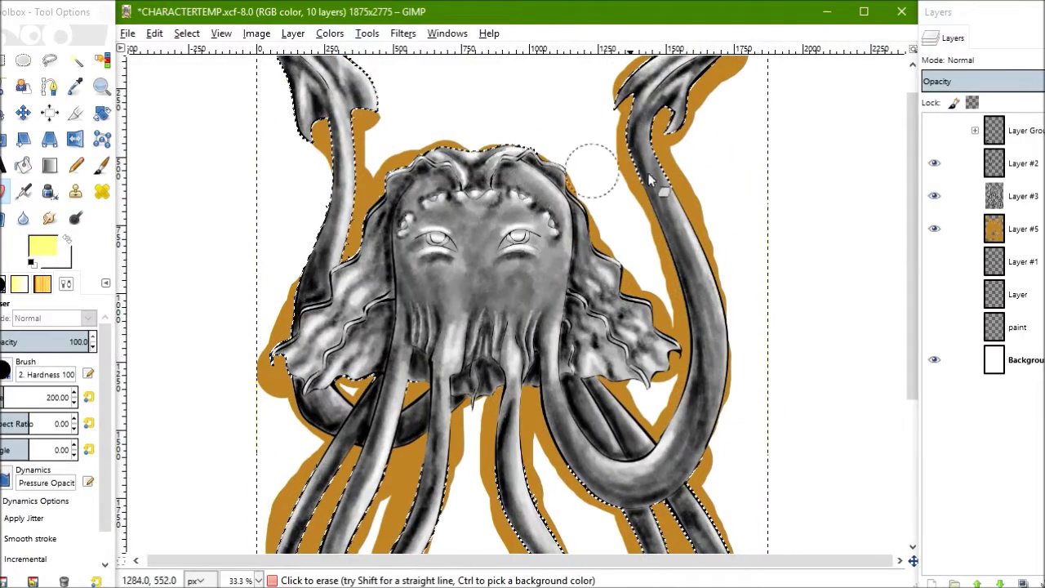
scroll(524, 219, "up", 3)
left_click_drag(711, 131, 613, 343)
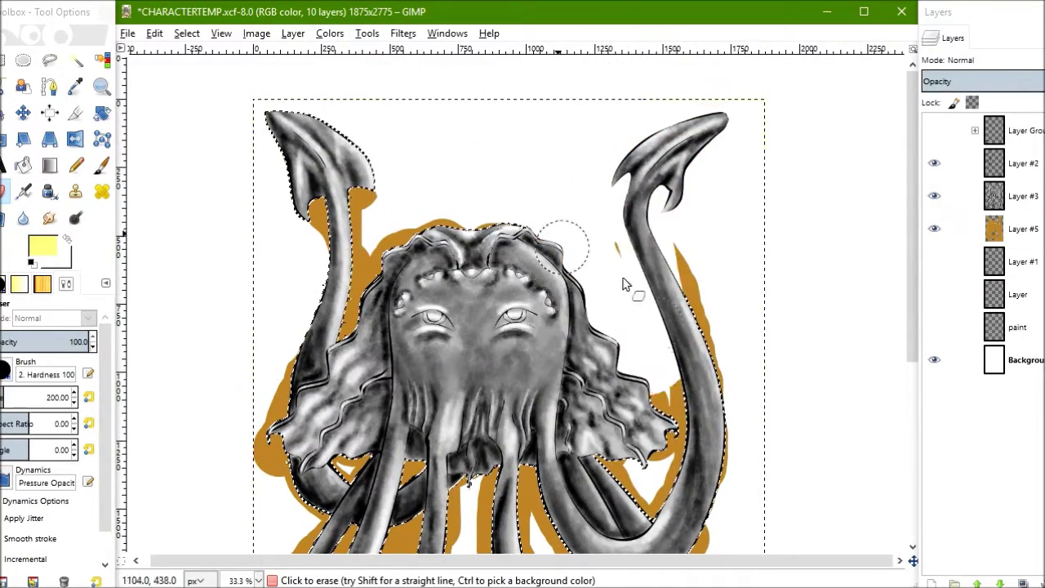
left_click_drag(555, 233, 431, 217)
scroll(431, 217, "down", 6)
scroll(327, 286, "down", 5)
scroll(327, 286, "right", 3)
mouse_move(200, 147)
left_mouse_down()
mouse_move(259, 343)
mouse_move(719, 422)
mouse_move(466, 264)
left_mouse_up()
scroll(523, 327, "up", 5)
scroll(523, 326, "up", 4)
scroll(523, 327, "left", 2)
left_click(995, 196)
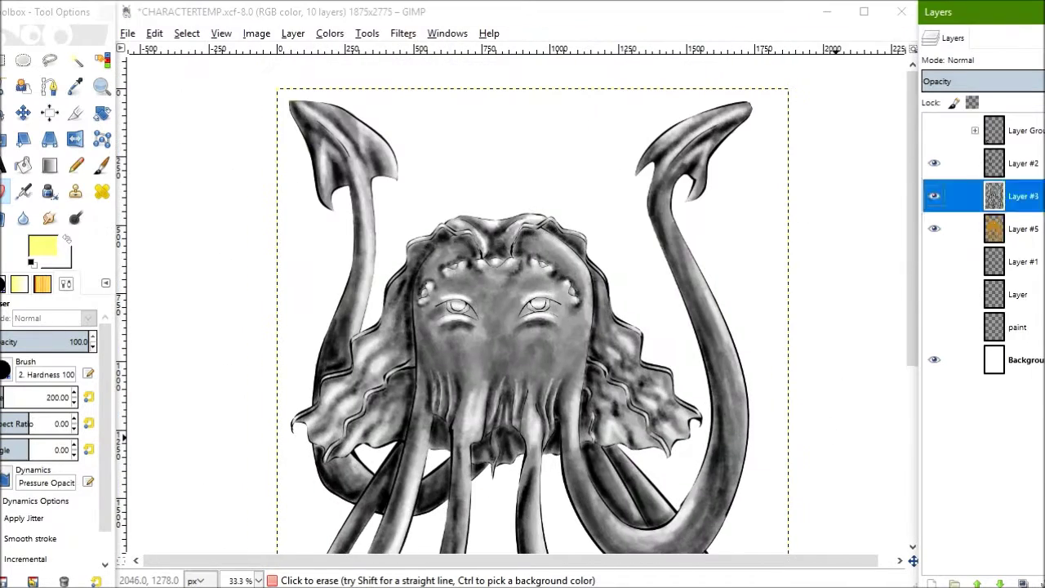
scroll(980, 60, "down", 15)
Set the shading layer's mode to Grain merge and Layer #7 to Multiply.
right_click(1005, 196)
left_click(928, 117)
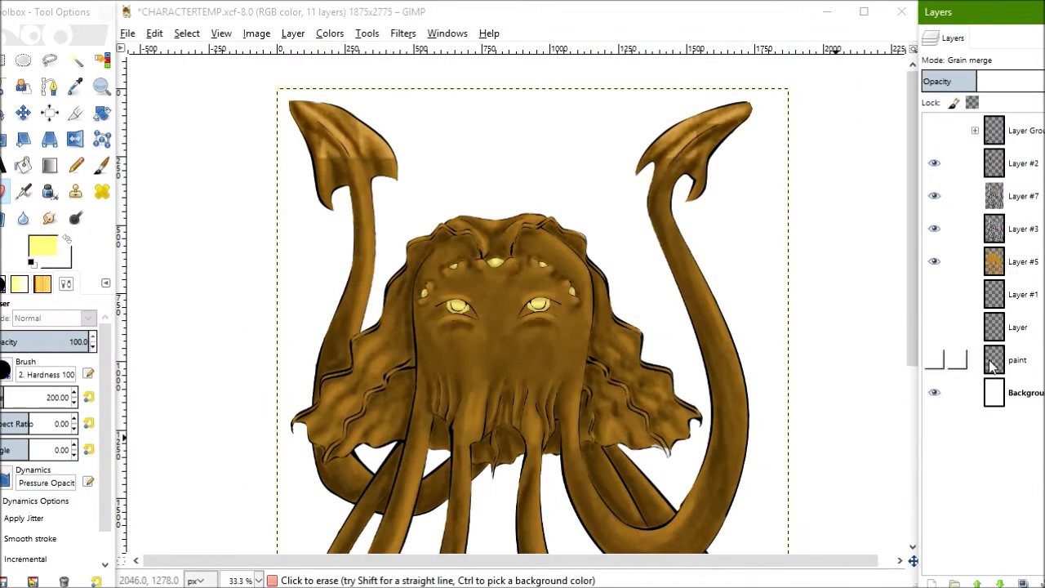
double_click(994, 196)
key("Escape")
key("minus")
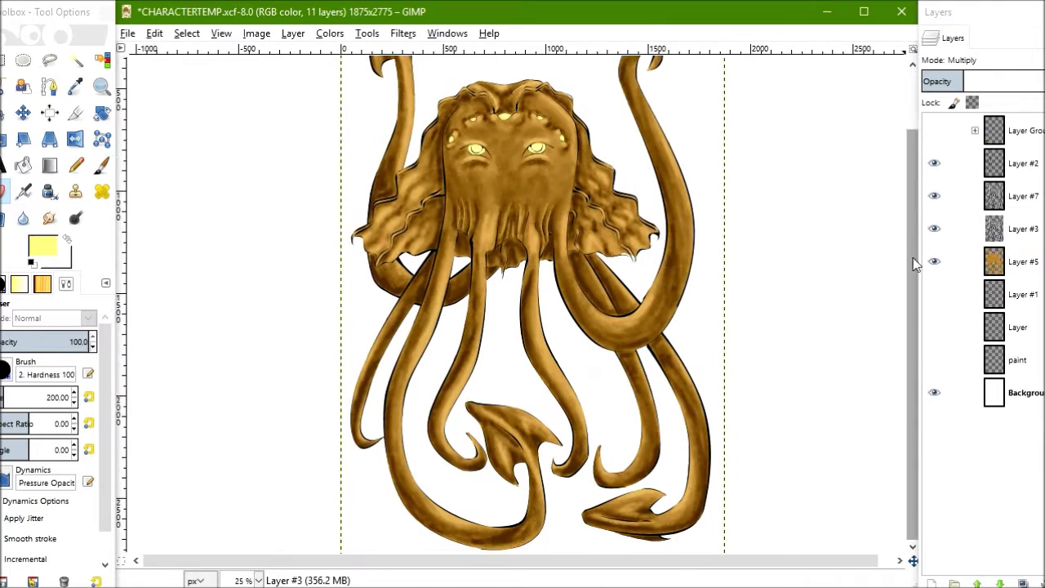
Set the brush size to 300 and make Layer #2 the active layer.
left_click(45, 16)
type("300")
key("Return")
left_click(975, 131)
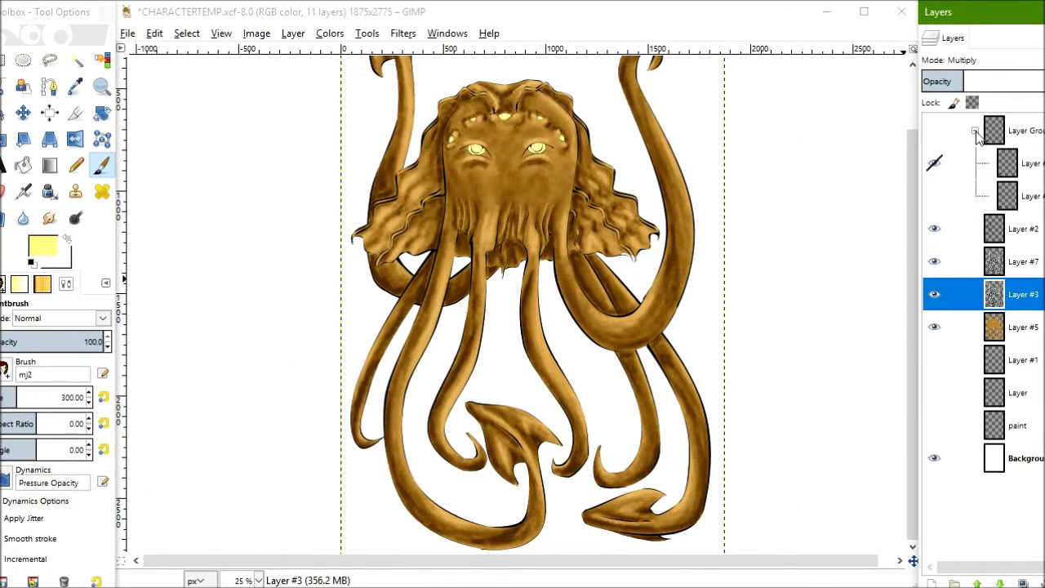
left_click(931, 135)
left_click(975, 131)
left_click(1021, 163)
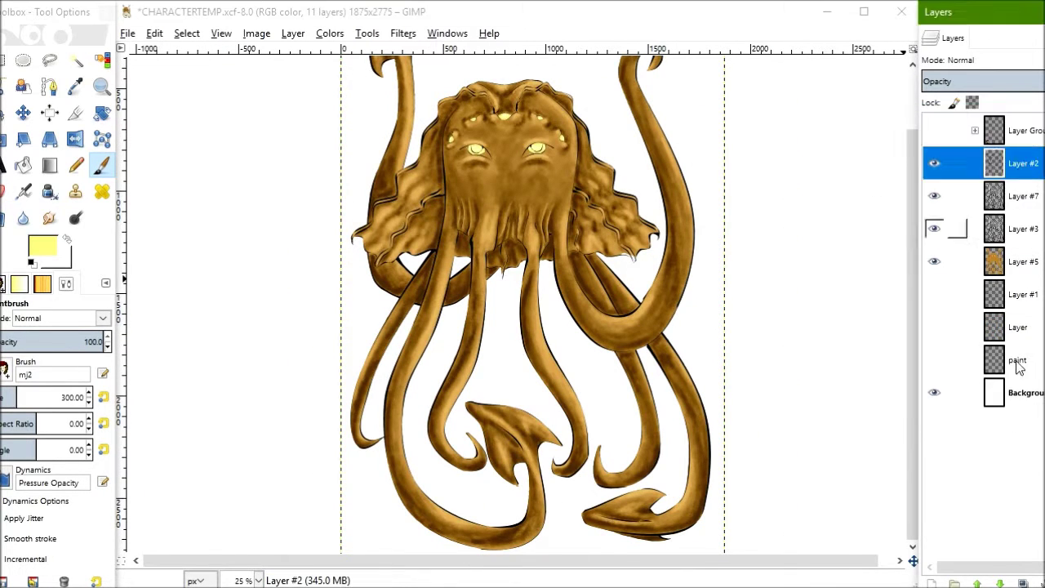
Add new Layer #8 and save CHARACTERTEMP.xcf.
double_click(1005, 484)
left_click(670, 497)
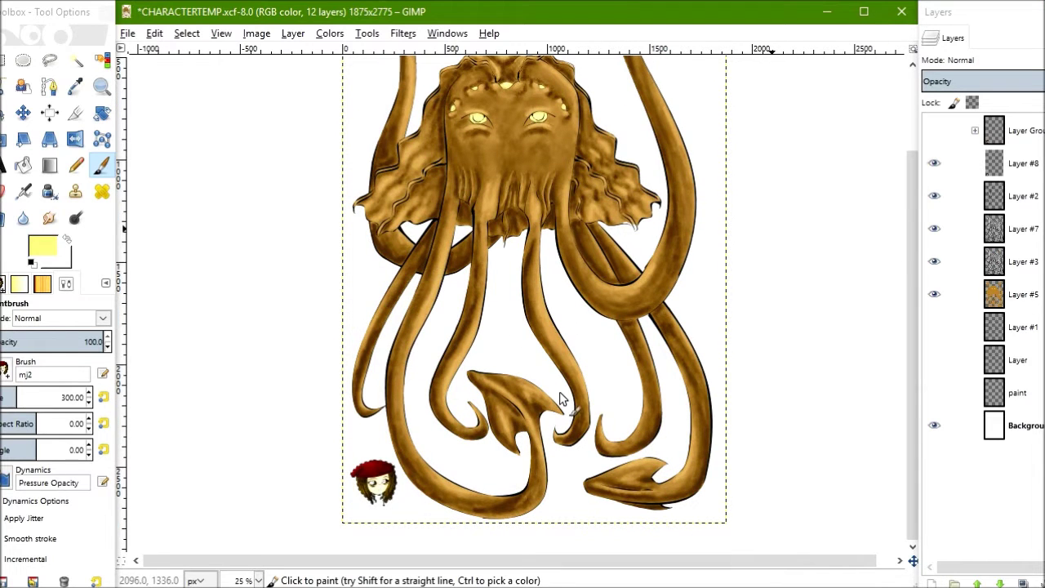
key("minus")
key("ctrl+s")
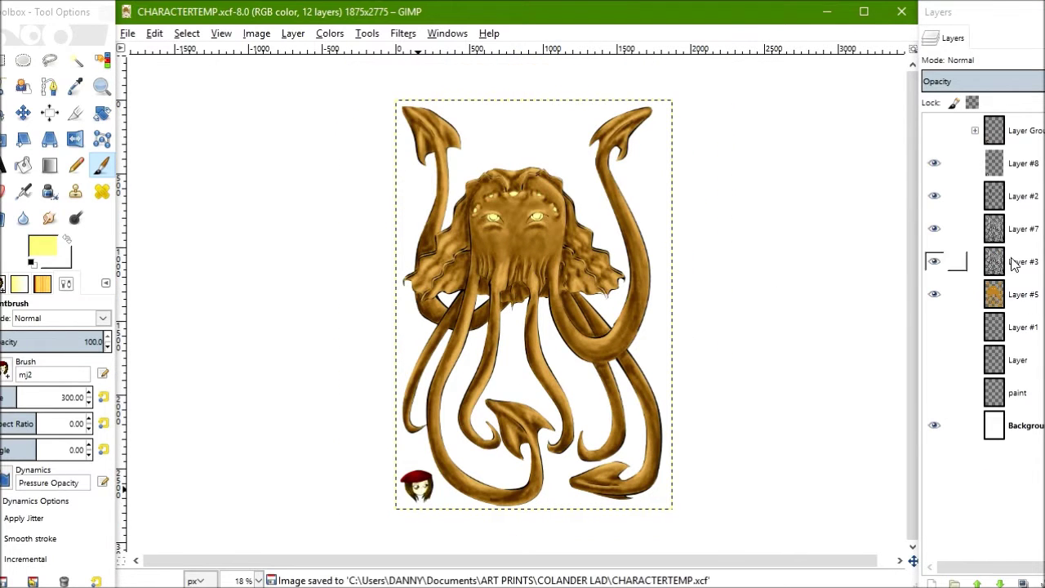
left_click(1016, 263)
key("ctrl+s")
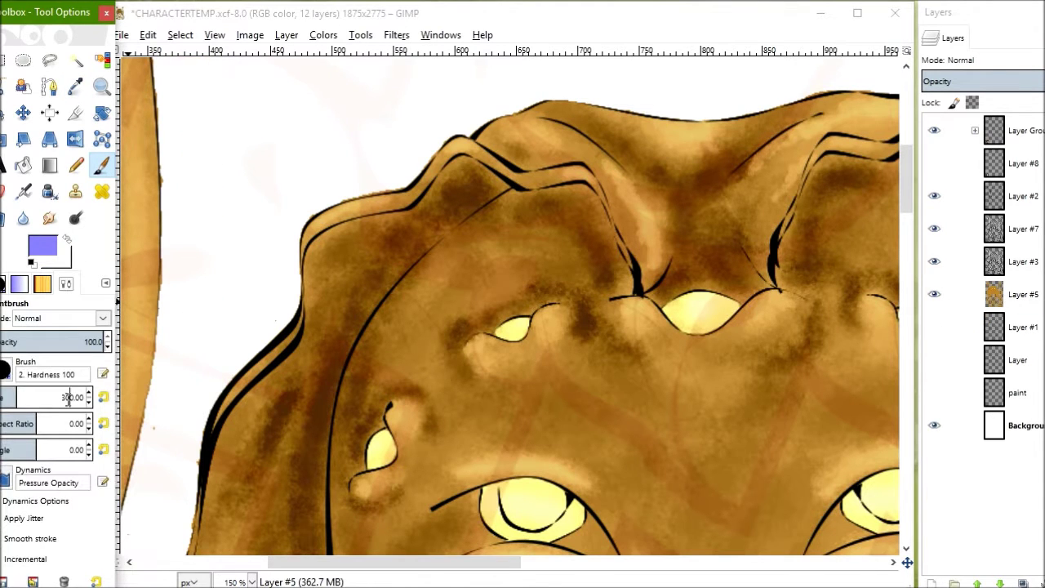
Paint blue highlight strokes along the left and top outlines of the creature.
left_click_drag(214, 427, 300, 319)
key("shift+e")
key("p")
left_click_drag(322, 218, 346, 206)
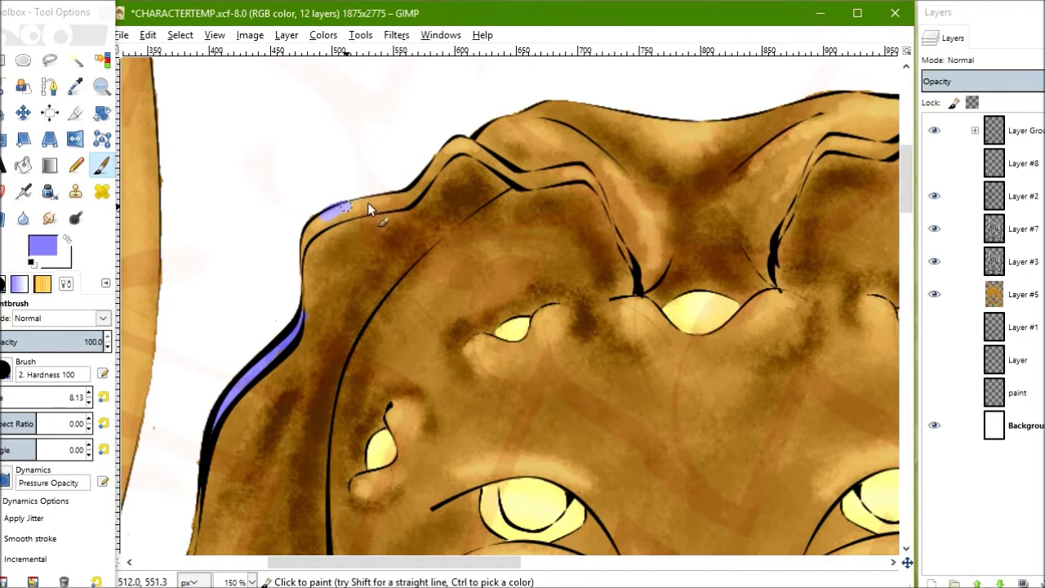
scroll(282, 213, "up", 2)
left_click_drag(277, 300, 498, 214)
Select the outlined shape by colour, then lasso a selection around the lower-left blue stroke.
key("u")
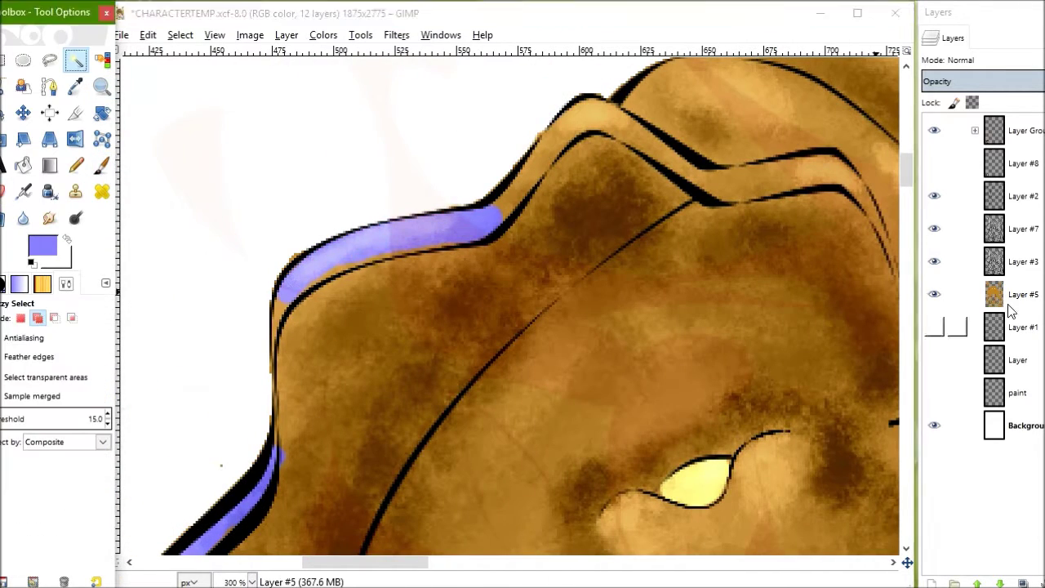
left_click(663, 160)
key("p")
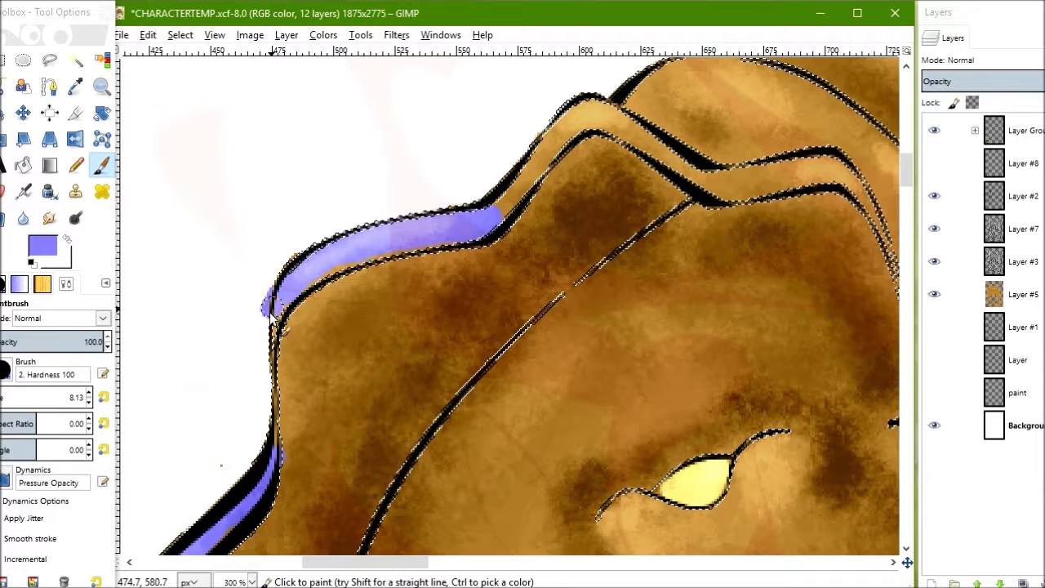
scroll(376, 290, "down", 3)
key("f")
left_click_drag(147, 546, 312, 361)
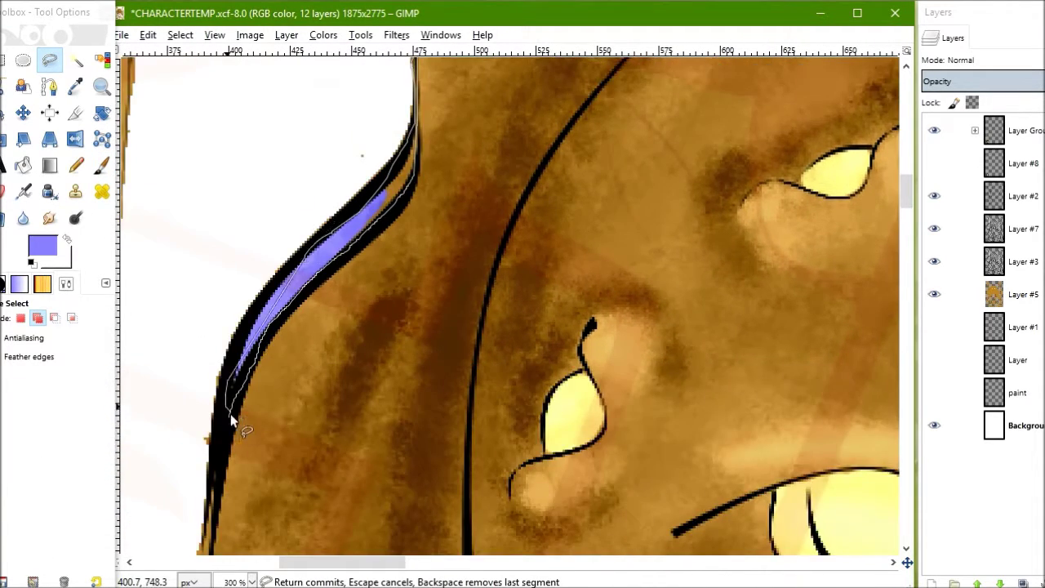
key("p")
Extend the blue highlight along the left outline and the top edge.
left_click_drag(318, 265, 323, 196)
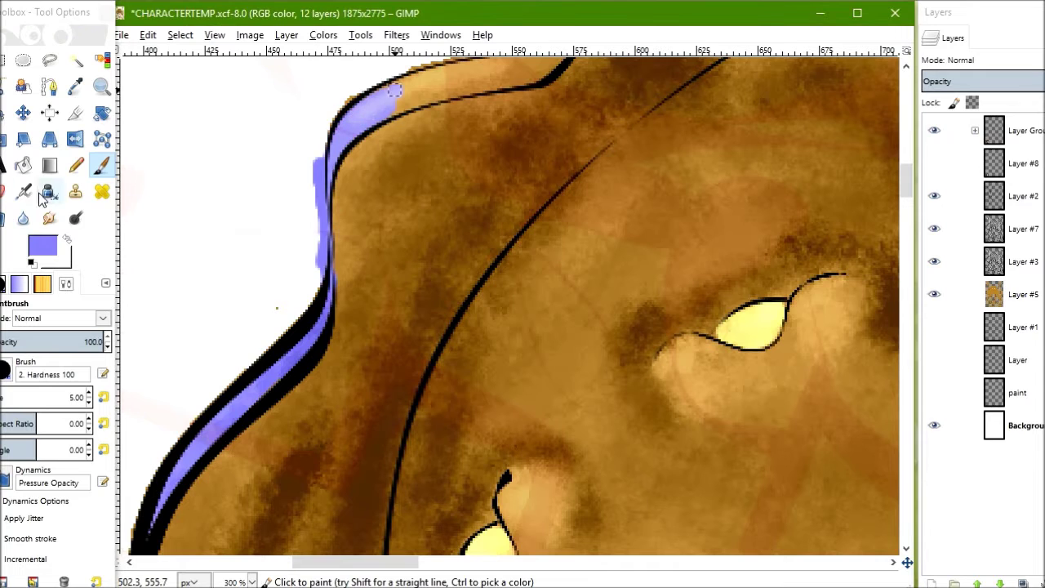
scroll(320, 205, "up", 3)
left_click_drag(413, 258, 334, 268)
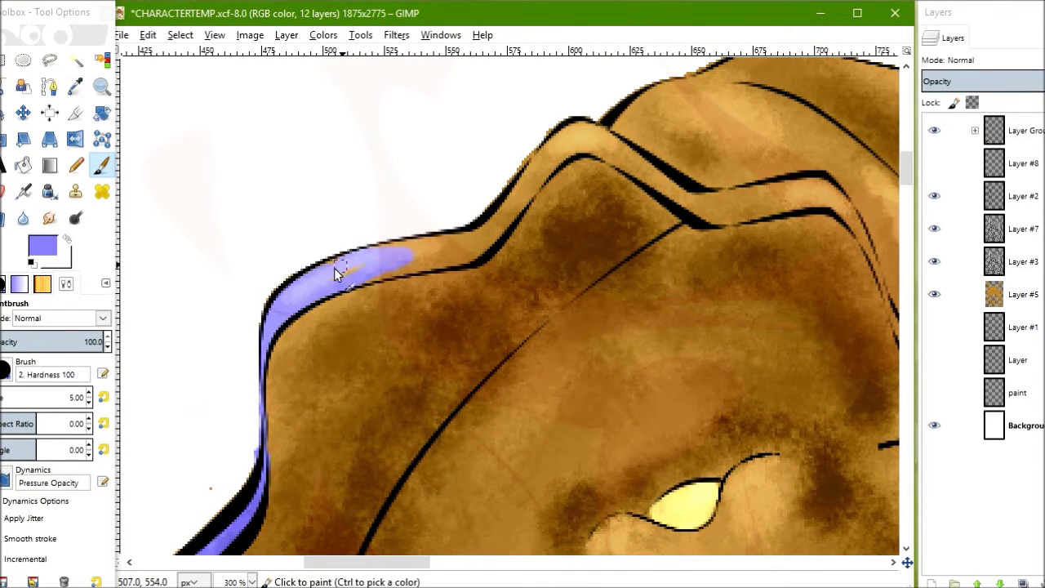
scroll(619, 166, "right", 4)
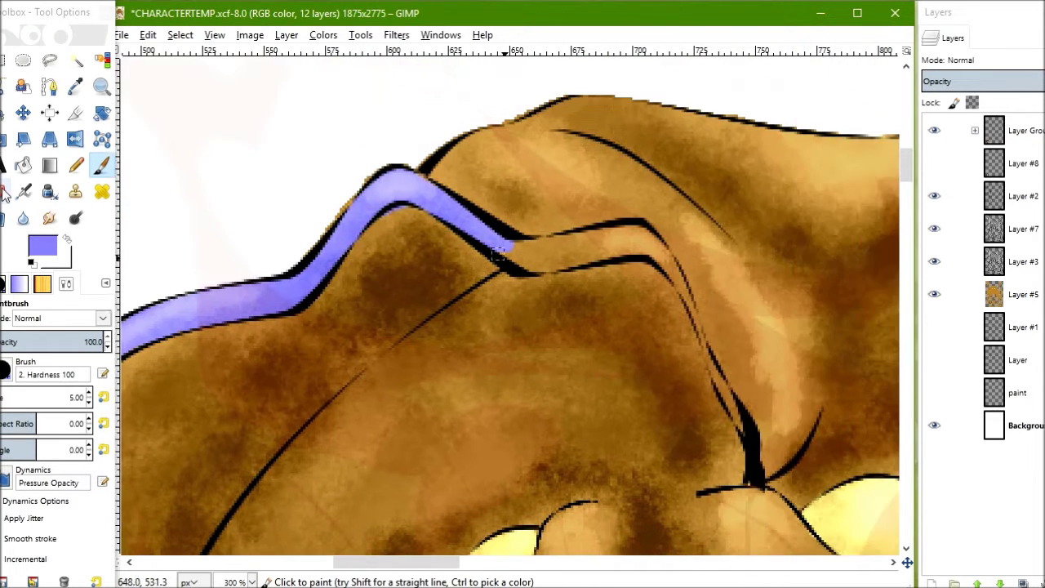
left_click_drag(581, 257, 542, 259)
scroll(585, 242, "right", 5)
scroll(516, 393, "down", 1)
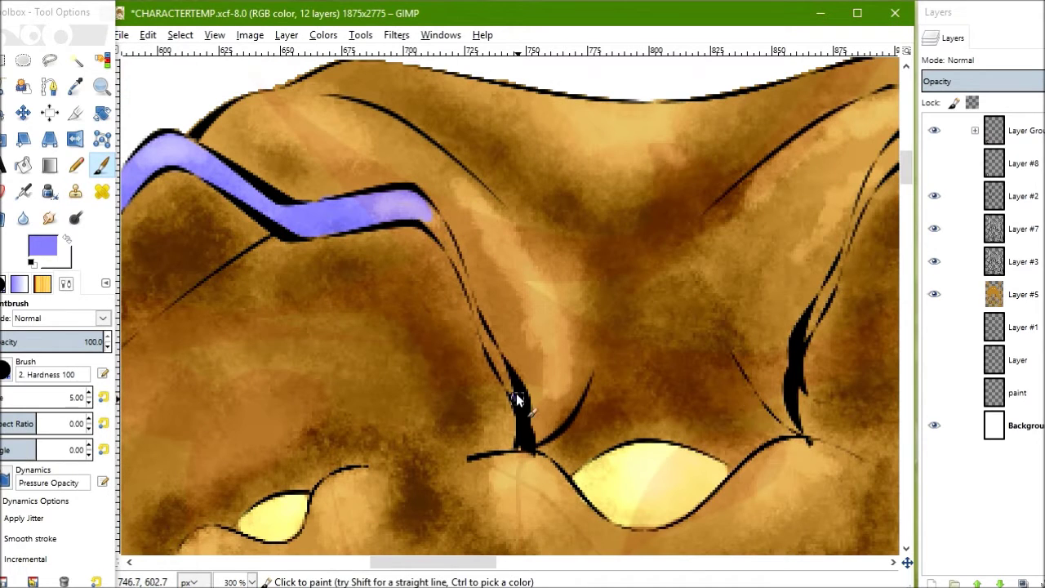
Shrink the brush to size 2 and paint blue up the right-hand outline and over the hump.
key("bracketleft")
key("bracketleft")
key("bracketleft")
scroll(466, 278, "right", 6)
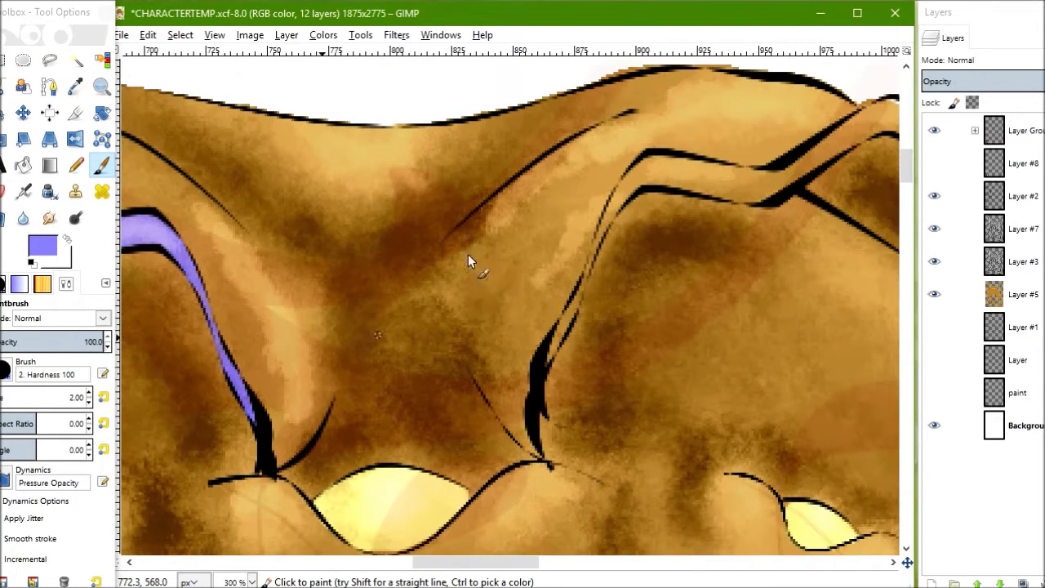
scroll(468, 256, "up", 2)
left_click_drag(493, 417, 523, 363)
left_click_drag(532, 312, 578, 232)
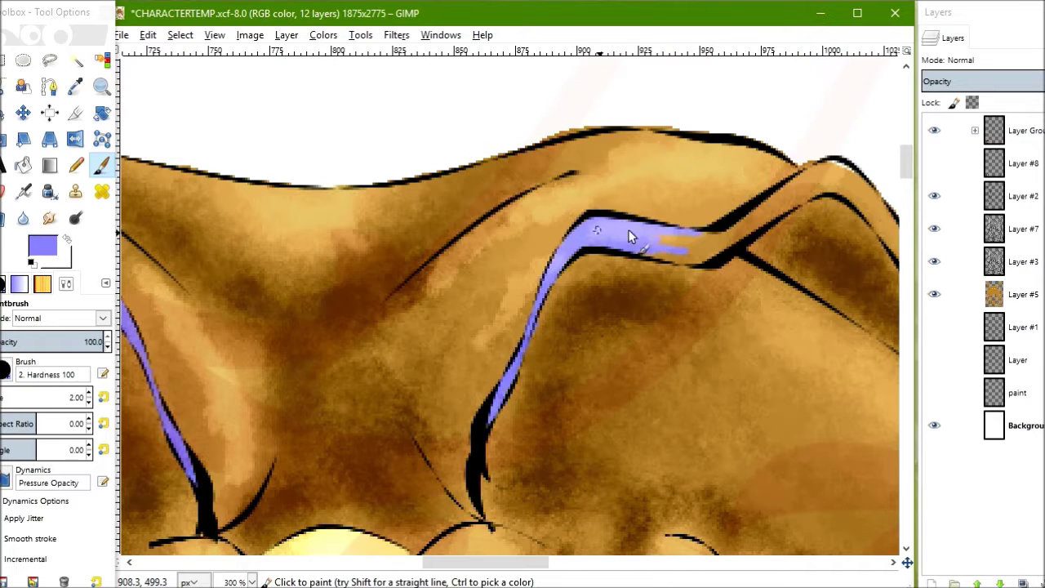
scroll(768, 214, "right", 5)
left_click_drag(504, 244, 562, 249)
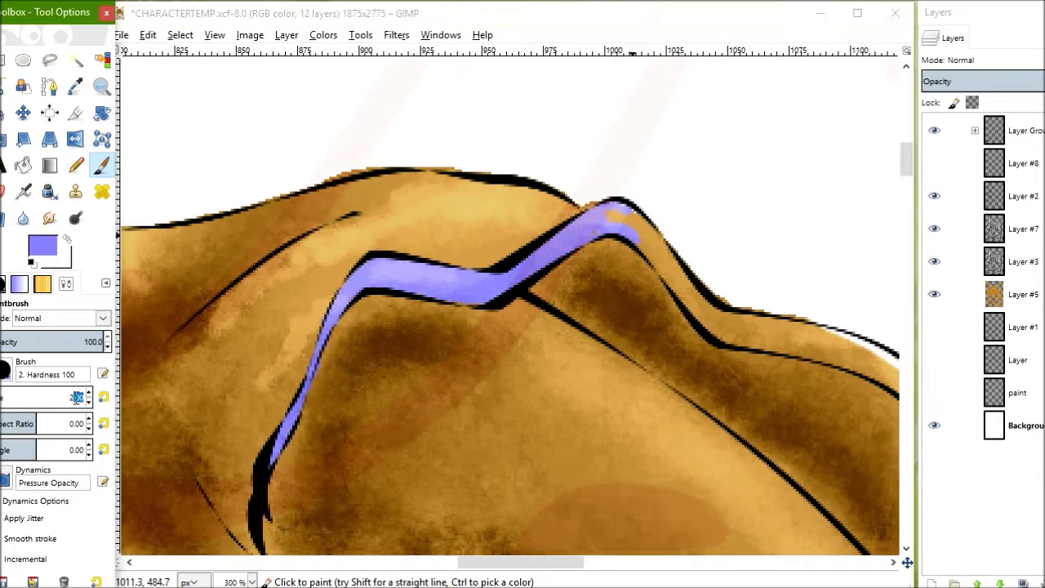
Extend the blue highlight down the outline past the hump.
scroll(507, 229, "right", 2)
key("shift+e")
key("p")
left_click_drag(482, 211, 531, 255)
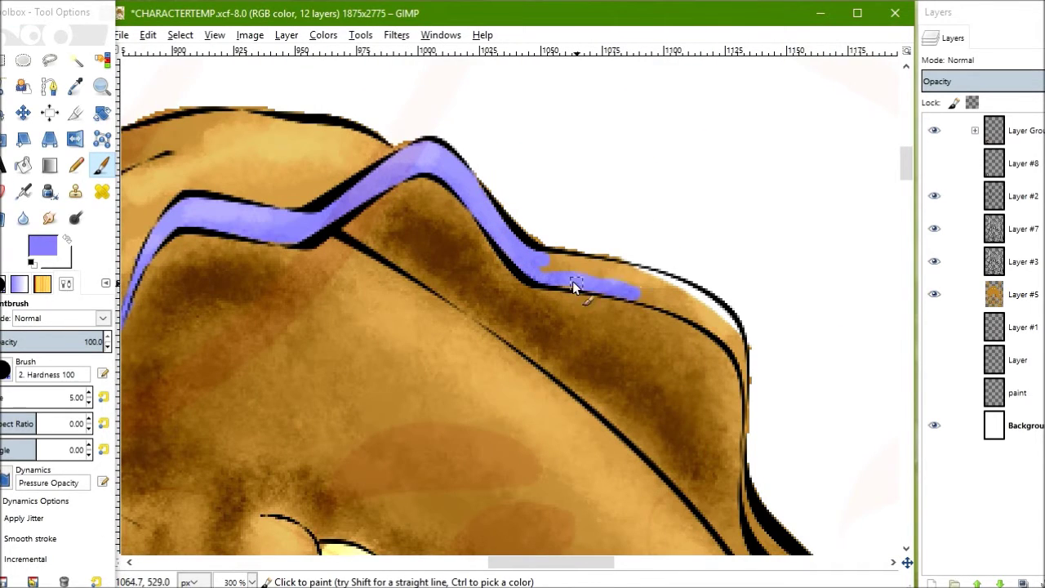
scroll(611, 273, "right", 3)
scroll(611, 273, "down", 1)
Move along the drawing and continue the blue highlight along the next outline section.
key("shift+e")
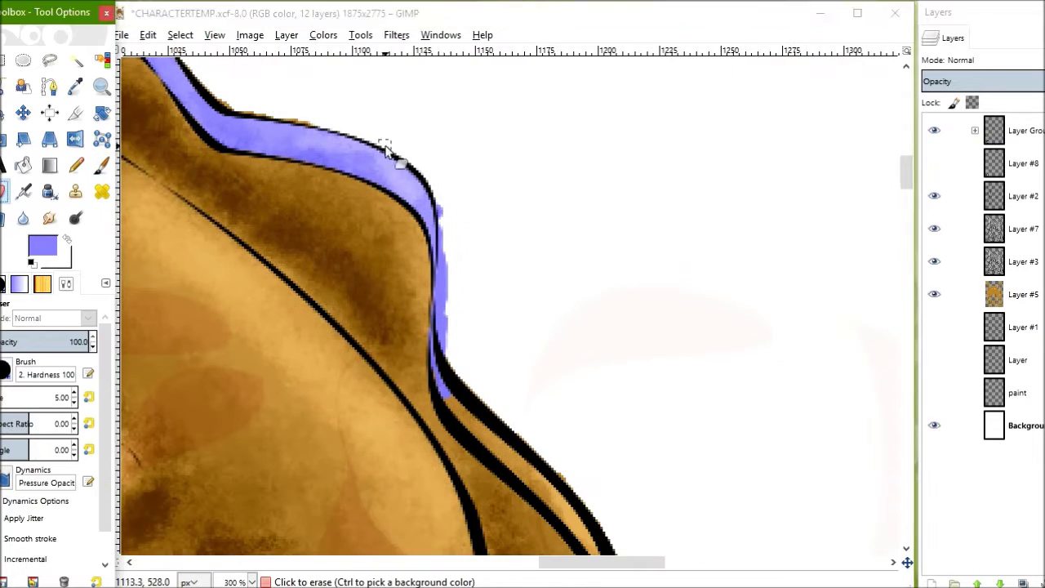
scroll(350, 217, "up", 1)
scroll(401, 179, "left", 5)
scroll(401, 180, "right", 5)
key("p")
scroll(355, 275, "right", 5)
scroll(283, 229, "down", 1)
scroll(398, 378, "down", 2)
key("shift+e")
scroll(303, 175, "right", 3)
left_click(102, 165)
left_click_drag(276, 246, 325, 270)
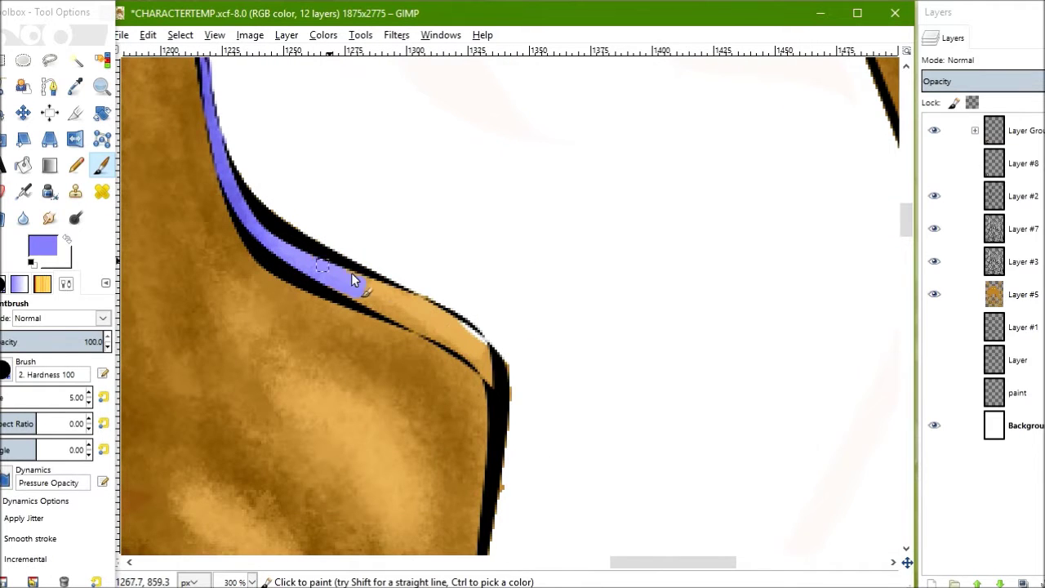
Paint blue along the outline's vertical and diagonal parts and erase stray specks.
scroll(360, 299, "down", 2)
scroll(446, 271, "right", 2)
scroll(446, 272, "right", 2)
scroll(290, 372, "down", 2)
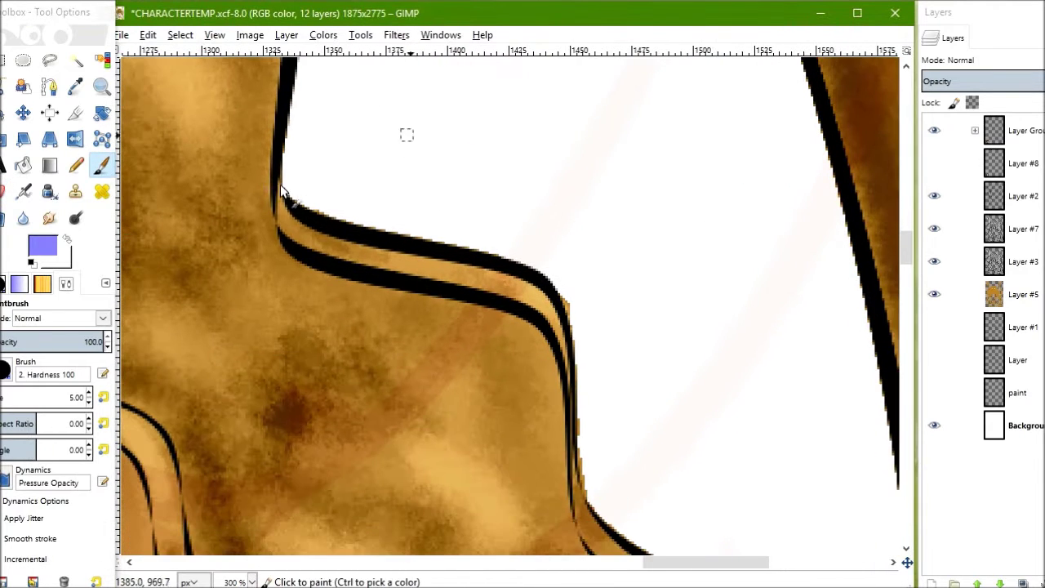
scroll(500, 282, "right", 3)
key("shift+e")
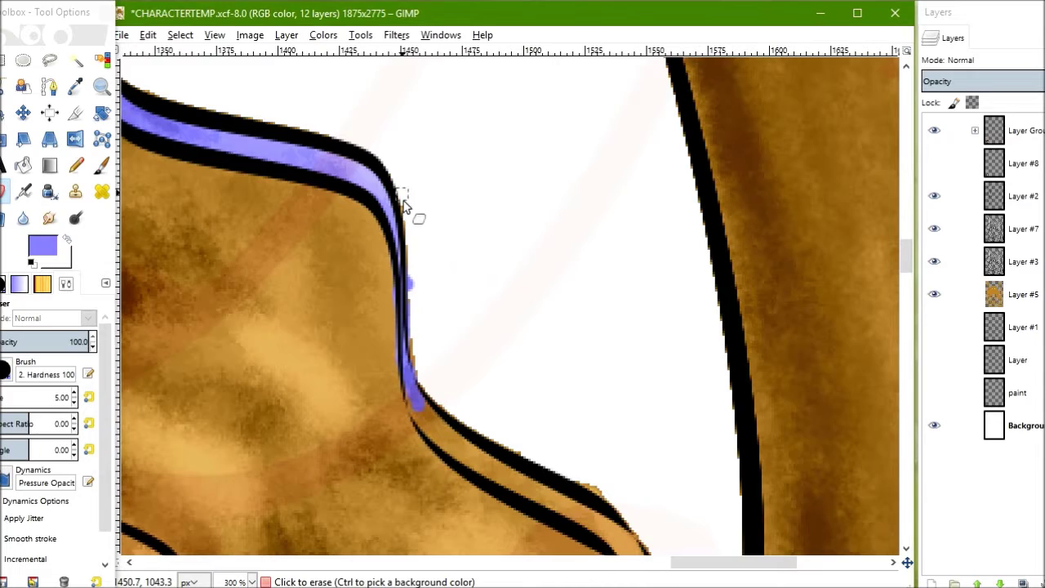
left_click_drag(400, 174, 413, 367)
scroll(412, 368, "down", 3)
scroll(412, 367, "right", 3)
key("p")
key("shift+e")
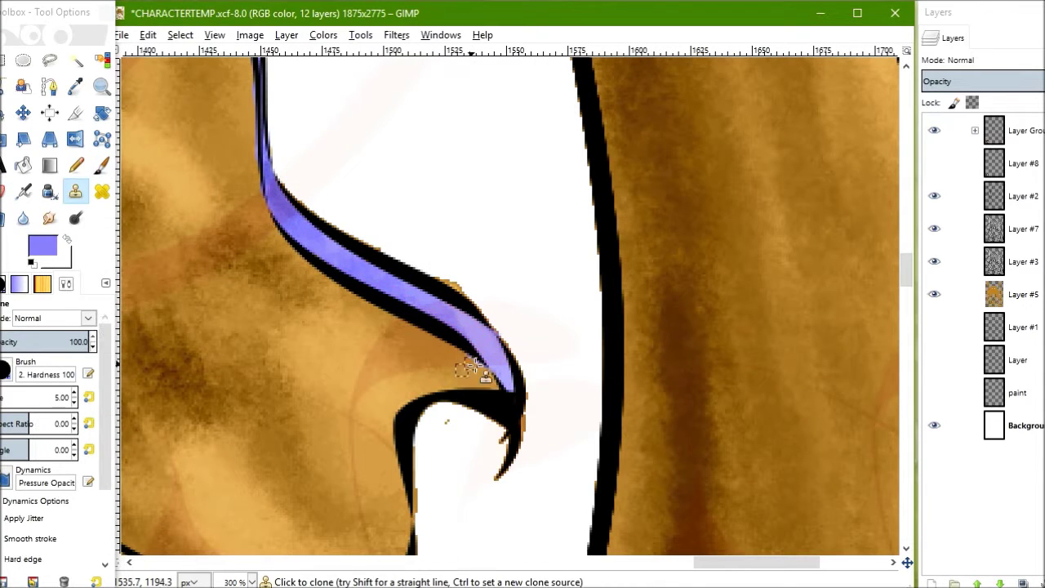
mouse_move(514, 409)
left_mouse_down()
mouse_move(467, 420)
mouse_move(412, 523)
left_mouse_up()
Clone gold texture into the white gap under the outline.
scroll(380, 356, "down", 3)
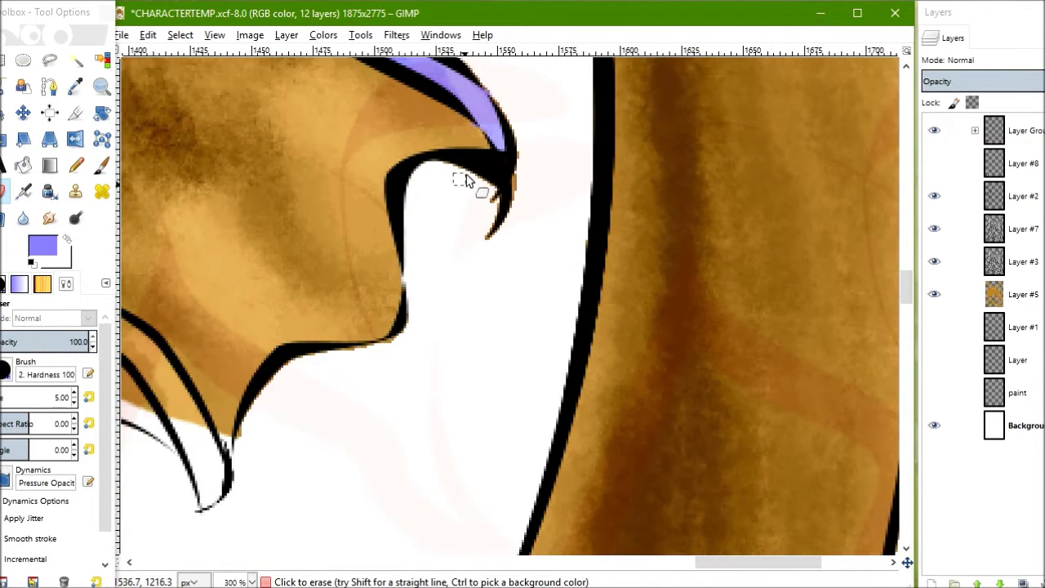
scroll(531, 224, "left", 3)
scroll(576, 284, "down", 2)
key("c")
left_click_drag(303, 282, 421, 325)
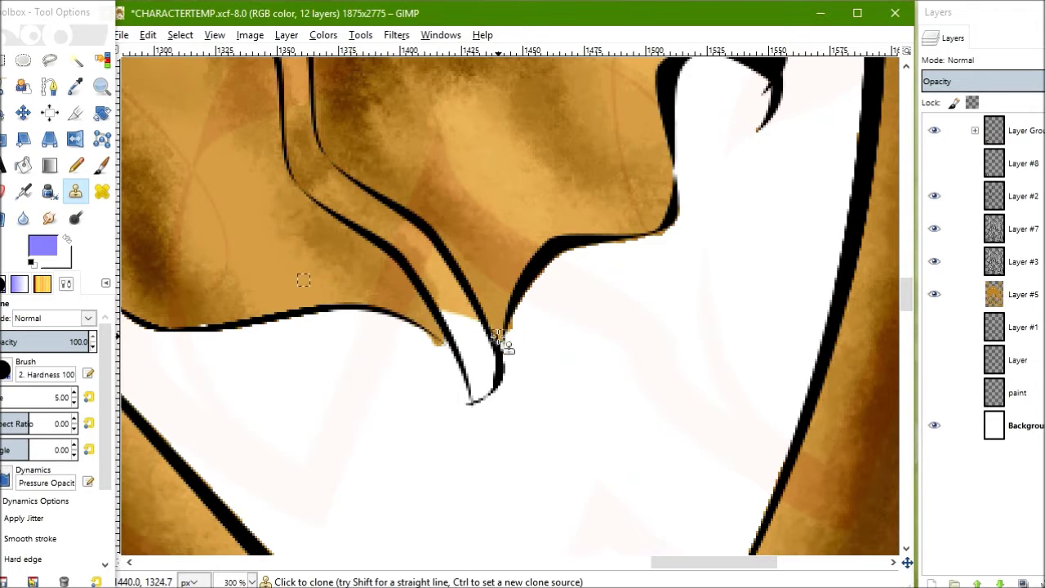
Paint blue along the lower black outline and up the inner channel.
key("p")
left_click_drag(477, 387, 448, 303)
key("shift+e")
key("p")
scroll(572, 326, "up", 2)
scroll(571, 327, "left", 3)
left_click_drag(515, 298, 632, 394)
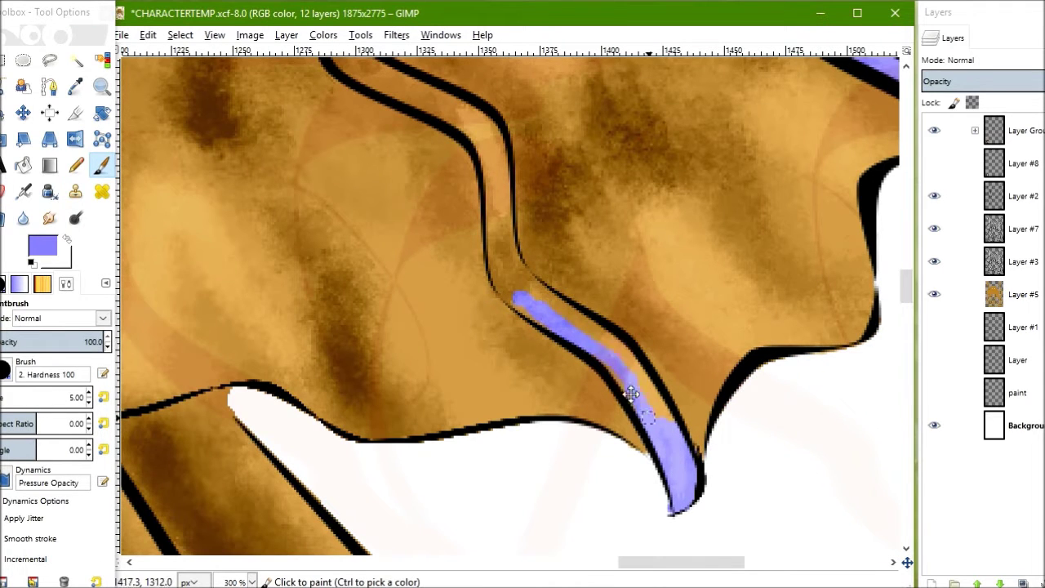
scroll(495, 240, "up", 3)
scroll(502, 241, "left", 2)
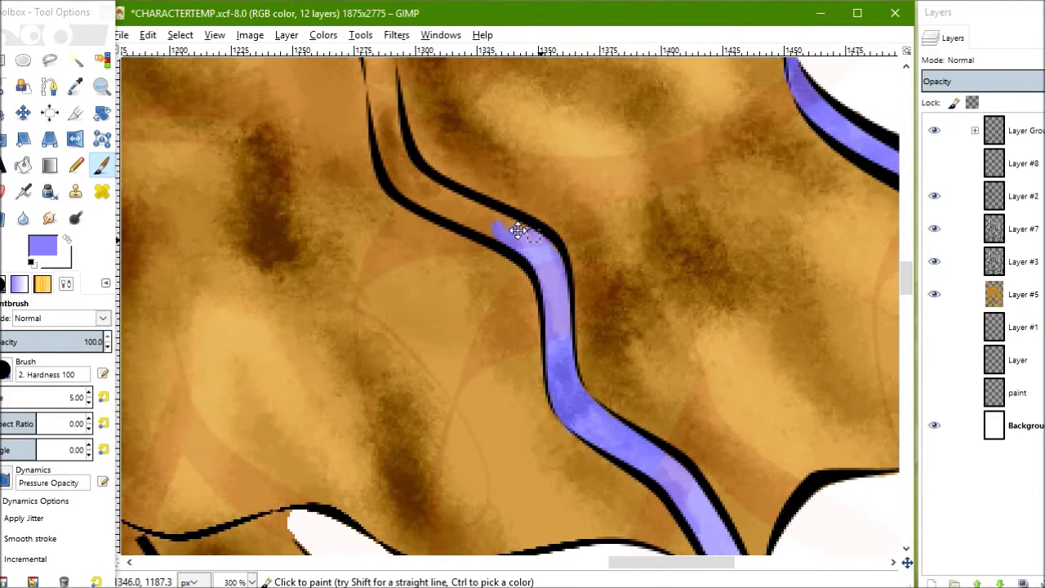
scroll(517, 231, "up", 3)
scroll(518, 231, "left", 3)
left_click_drag(519, 296, 480, 275)
Add blue to the inner curve of the left stroke.
scroll(490, 237, "up", 2)
scroll(514, 256, "up", 3)
scroll(513, 257, "left", 3)
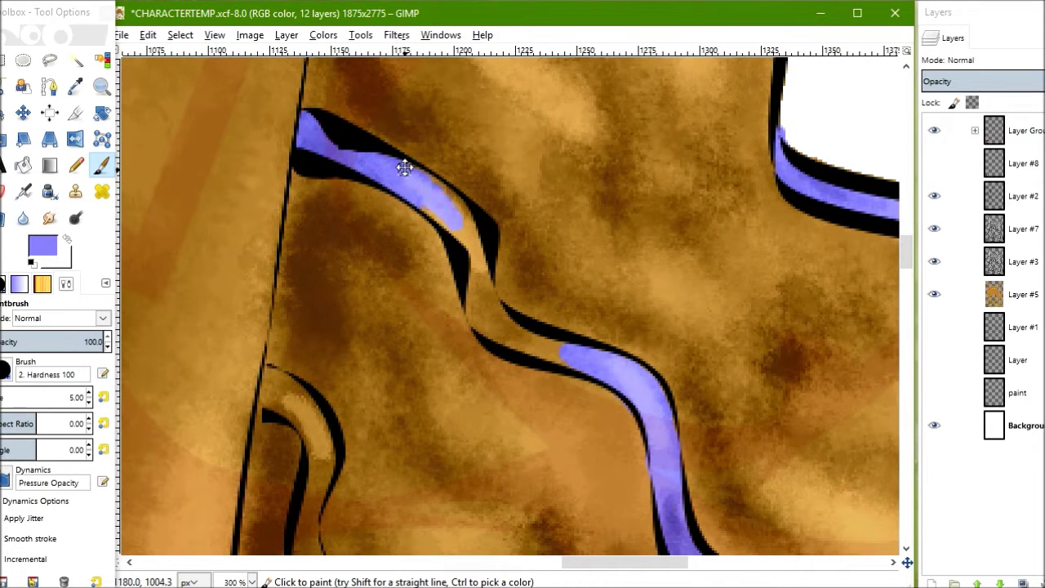
scroll(517, 351, "down", 5)
scroll(517, 350, "left", 3)
mouse_move(433, 270)
left_mouse_down()
mouse_move(384, 235)
mouse_move(405, 364)
left_mouse_up()
scroll(397, 344, "down", 1)
scroll(397, 344, "down", 5)
left_click_drag(400, 192, 435, 277)
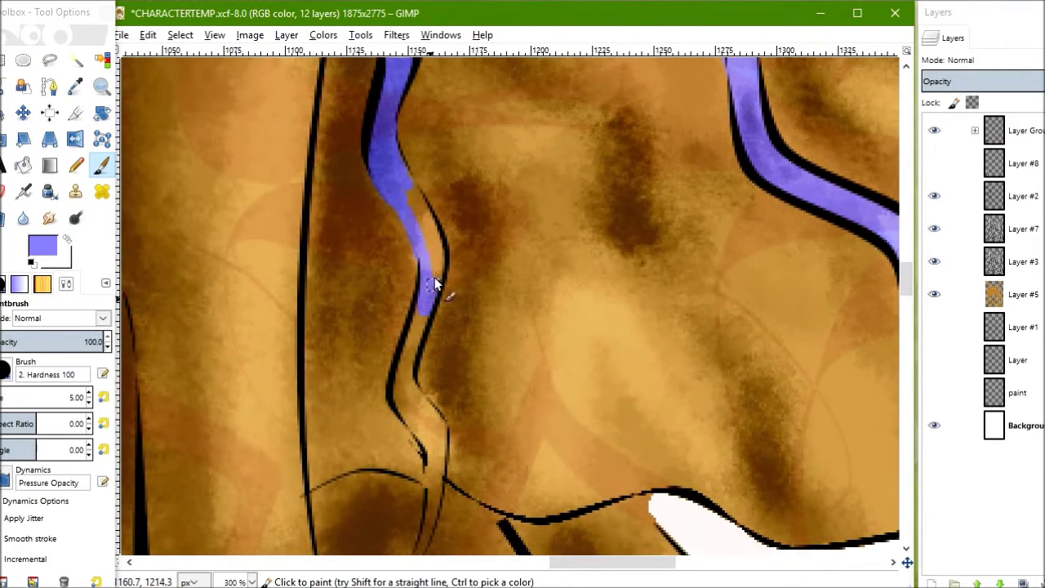
scroll(452, 350, "down", 4)
scroll(427, 322, "left", 10)
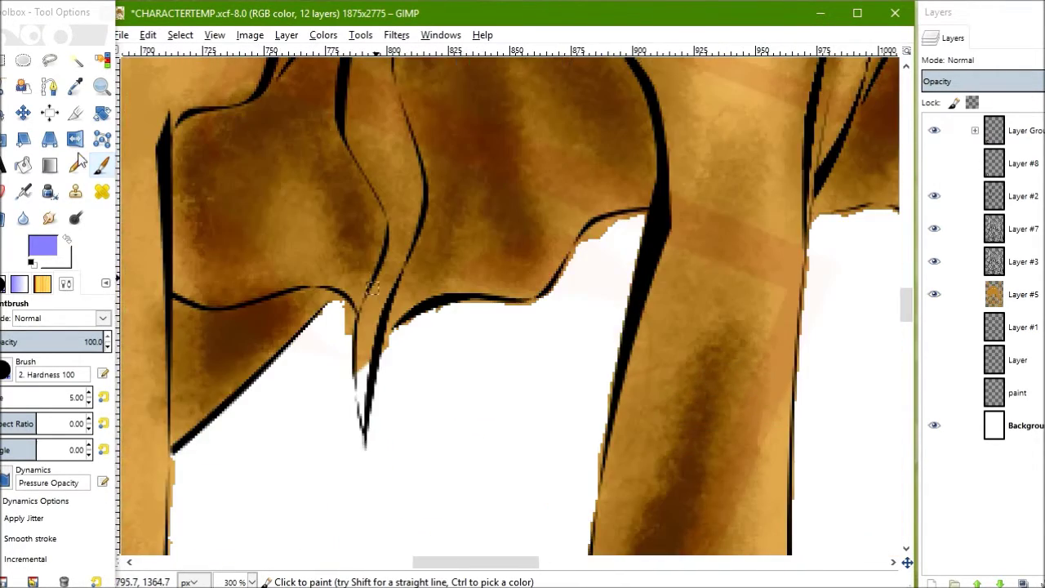
Paint blue along the thin outline.
key("shift+e")
scroll(742, 200, "left", 1)
scroll(542, 292, "down", 3)
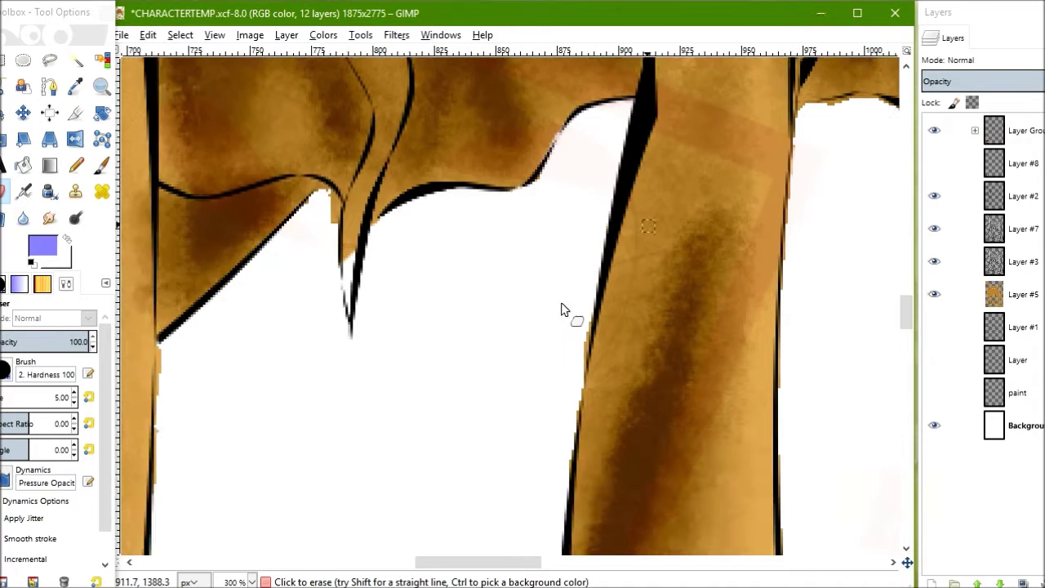
scroll(564, 308, "up", 3)
scroll(564, 308, "left", 2)
key("p")
mouse_move(398, 429)
left_mouse_down()
mouse_move(409, 321)
mouse_move(440, 221)
left_mouse_up()
scroll(443, 337, "up", 3)
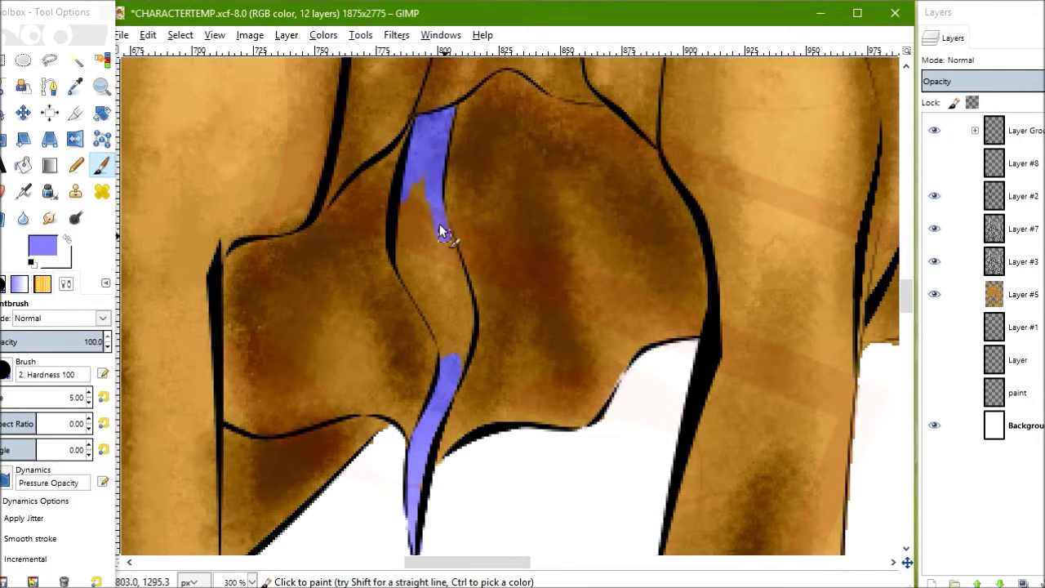
scroll(437, 280, "left", 8)
Erase stray paint along the outline edge.
key("shift+e")
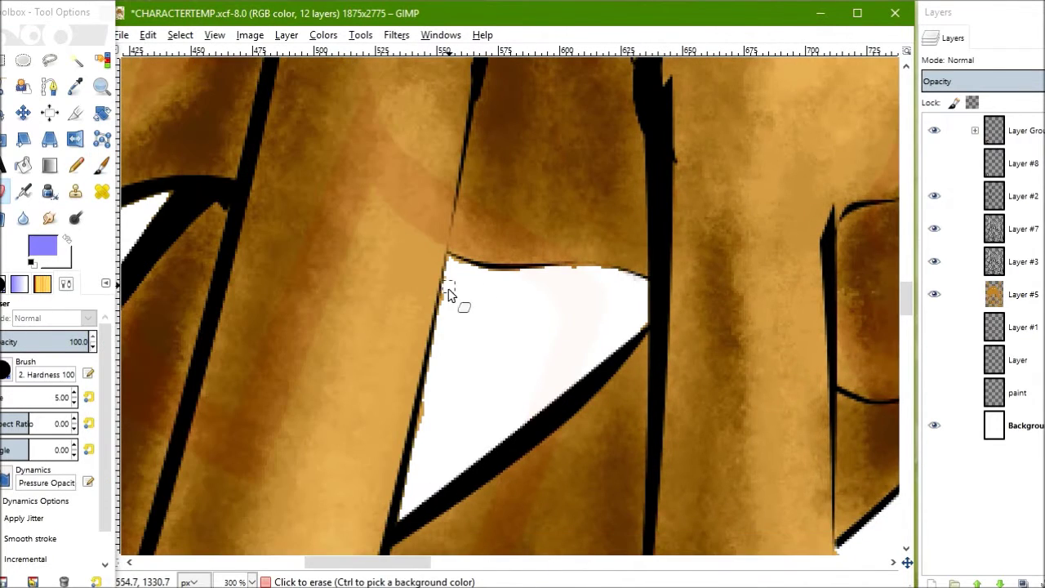
scroll(487, 275, "left", 7)
left_click_drag(218, 282, 282, 490)
scroll(222, 269, "up", 3)
scroll(221, 269, "left", 3)
left_click_drag(351, 140, 228, 237)
key("p")
left_click(590, 11)
Extend the blue highlight up the line and toward the upper bend.
scroll(397, 312, "right", 3)
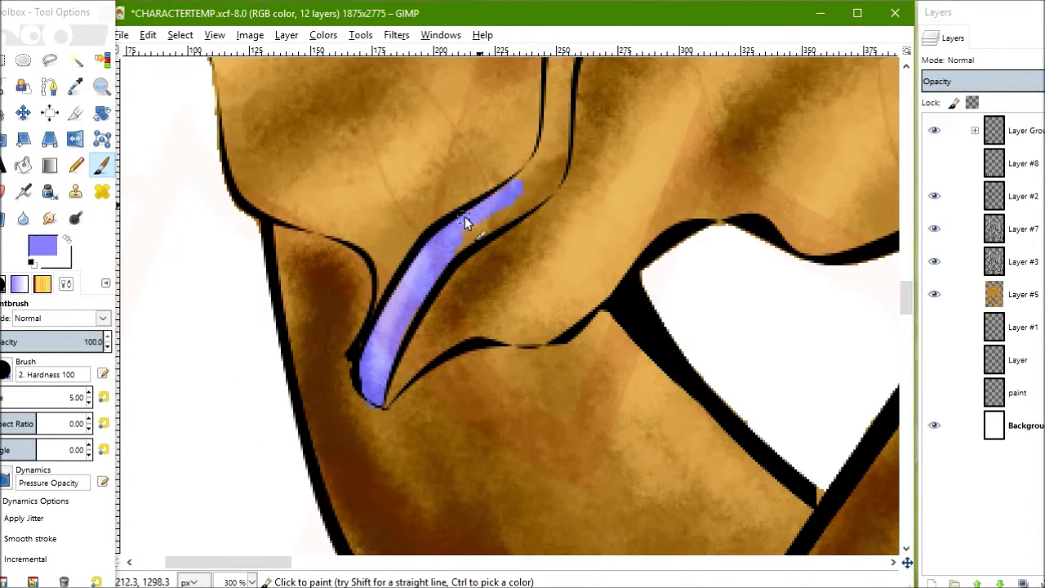
scroll(481, 326, "up", 3)
scroll(480, 326, "right", 1)
left_click_drag(481, 326, 484, 239)
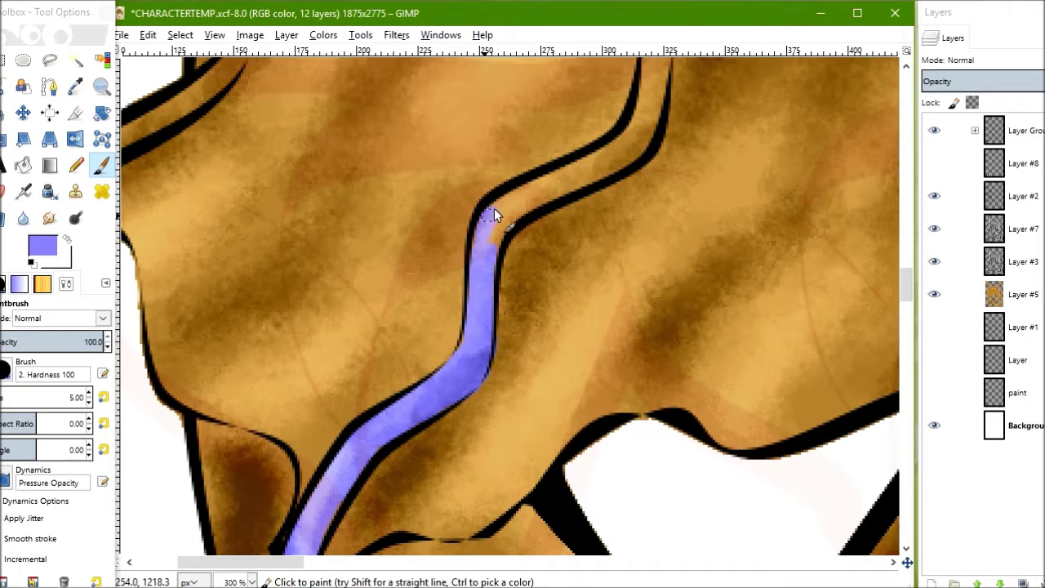
scroll(578, 174, "up", 3)
scroll(579, 174, "right", 2)
left_click_drag(441, 429, 486, 275)
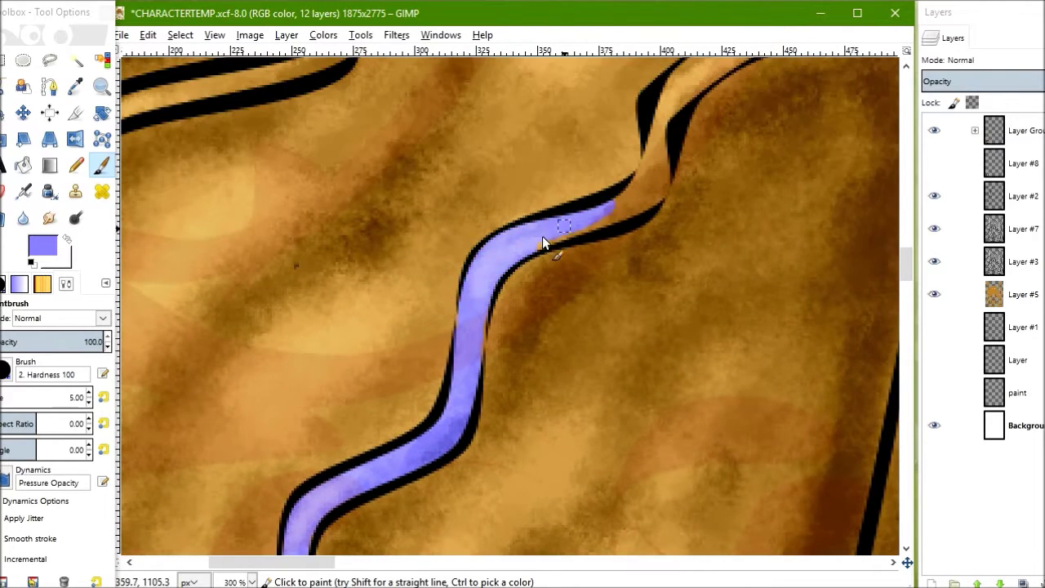
left_click_drag(588, 217, 649, 168)
scroll(588, 217, "up", 3)
scroll(588, 217, "right", 3)
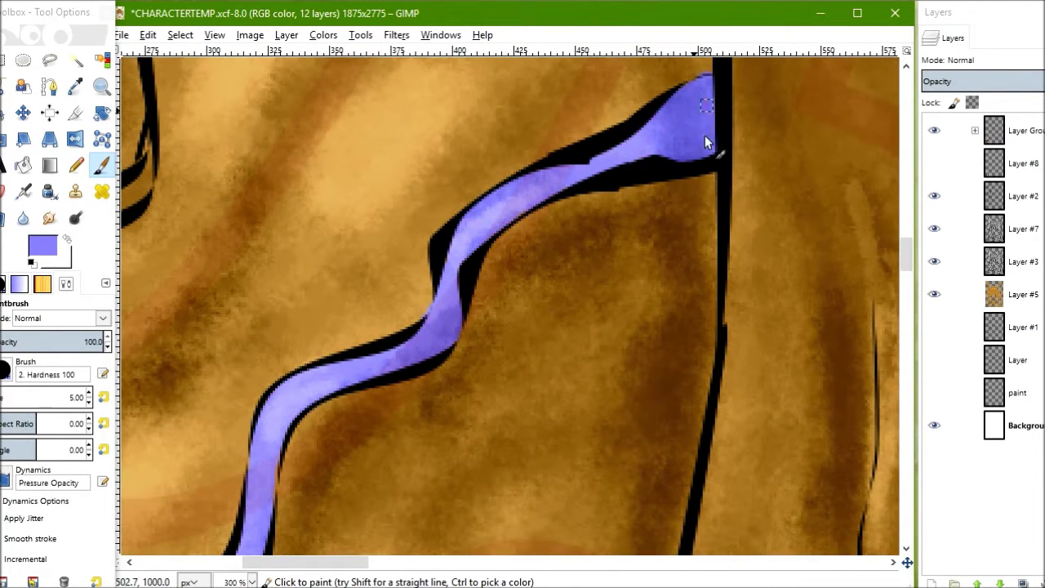
Paint blue up the left outline to its top, covering the upper bend.
scroll(617, 386, "down", 5)
scroll(318, 202, "left", 5)
scroll(311, 365, "up", 3)
mouse_move(315, 362)
left_mouse_down()
mouse_move(366, 258)
mouse_move(368, 205)
mouse_move(444, 152)
left_mouse_up()
scroll(380, 287, "up", 3)
scroll(381, 287, "right", 3)
scroll(400, 403, "up", 3)
scroll(400, 403, "right", 1)
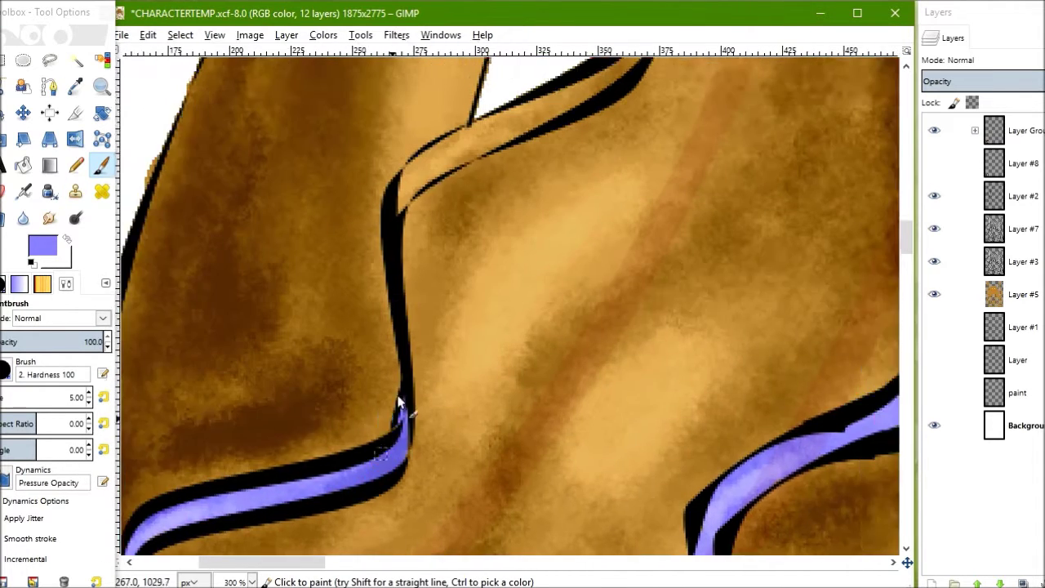
scroll(400, 403, "up", 3)
scroll(400, 402, "right", 2)
left_click_drag(336, 306, 355, 267)
Extend the blue rim further up the outline.
scroll(397, 260, "up", 3)
scroll(397, 260, "right", 2)
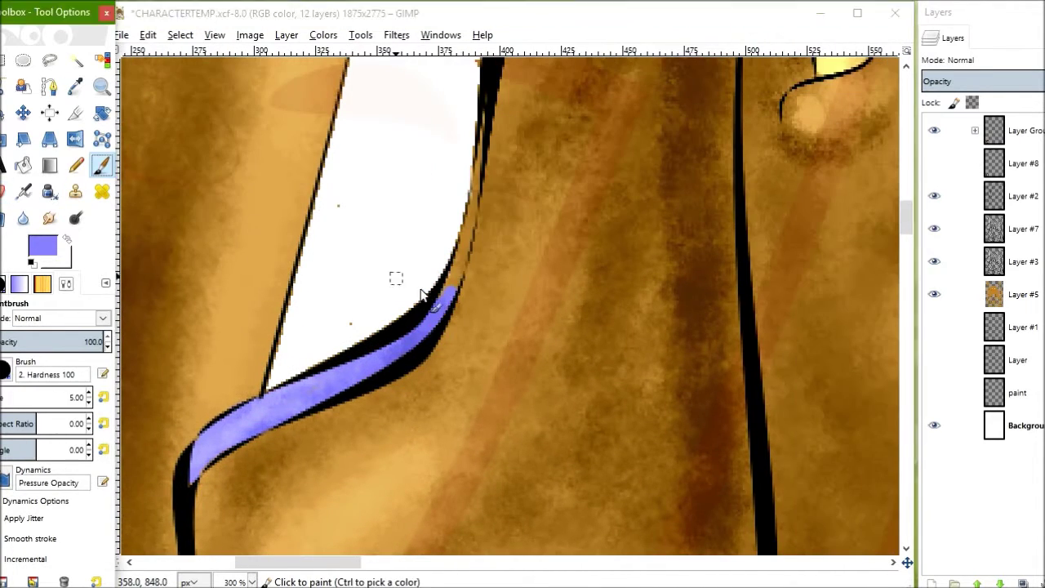
left_click_drag(478, 269, 508, 65)
key("shift+e")
scroll(460, 282, "down", 1)
scroll(276, 203, "down", 1)
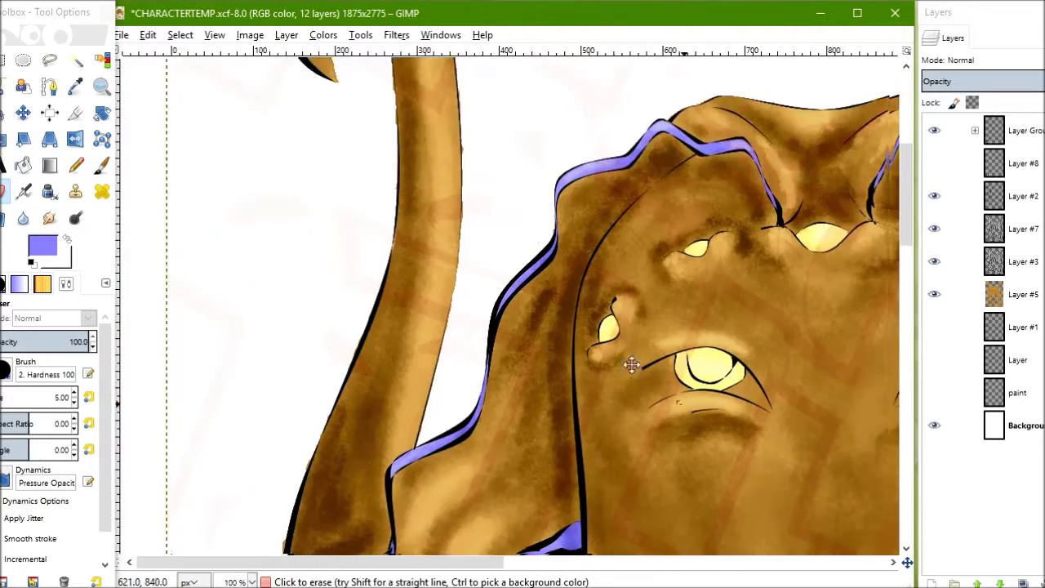
Clear the selection and choose a paler lavender as the foreground colour.
key("u")
scroll(592, 157, "down", 2)
key("ctrl+shift+a")
scroll(591, 158, "down", 1)
left_click(42, 245)
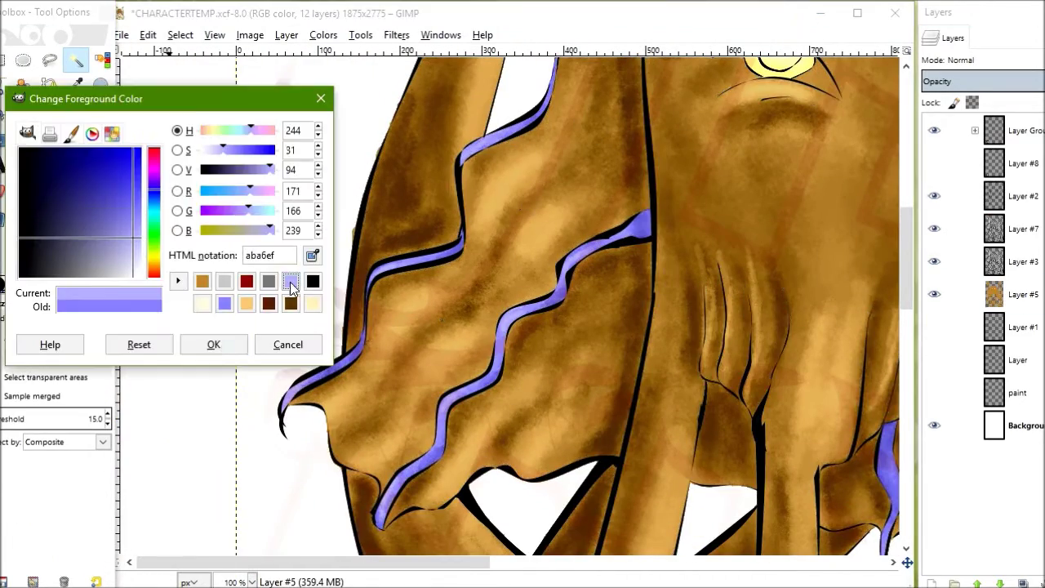
left_click(213, 343)
left_click(101, 165)
Zoom in on the left hood panel and paint pale lavender inside it with an enlarged brush.
key("z")
left_click(333, 280)
left_click(333, 280)
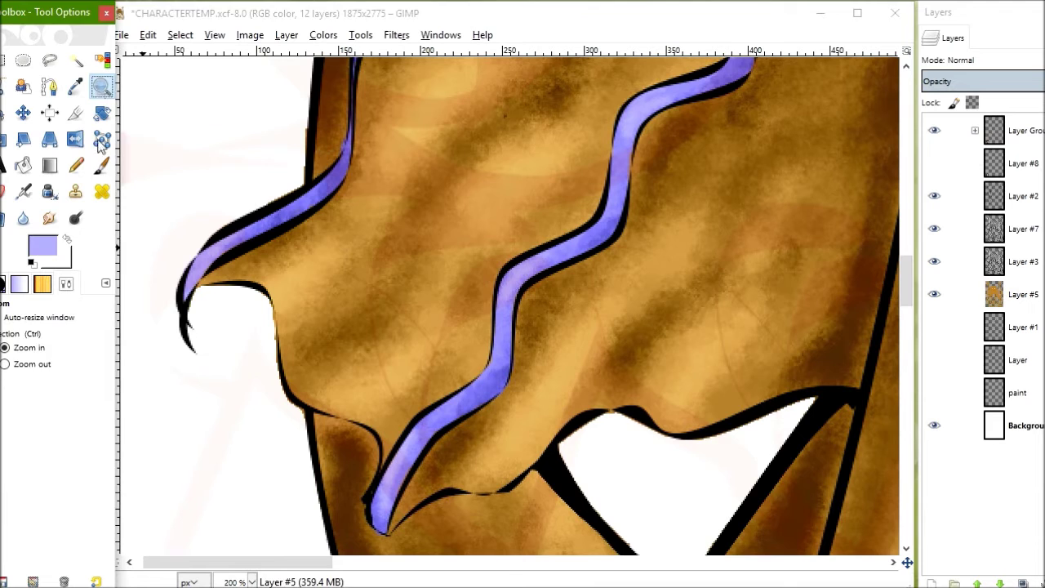
key("p")
left_click_drag(339, 266, 396, 249)
mouse_move(302, 367)
left_mouse_down()
mouse_move(454, 377)
mouse_move(334, 373)
mouse_move(357, 215)
mouse_move(408, 236)
left_mouse_up()
Free-select two hood regions and brush lavender strokes within them.
key("f")
left_click_drag(235, 257, 198, 285)
left_click_drag(349, 393, 368, 422)
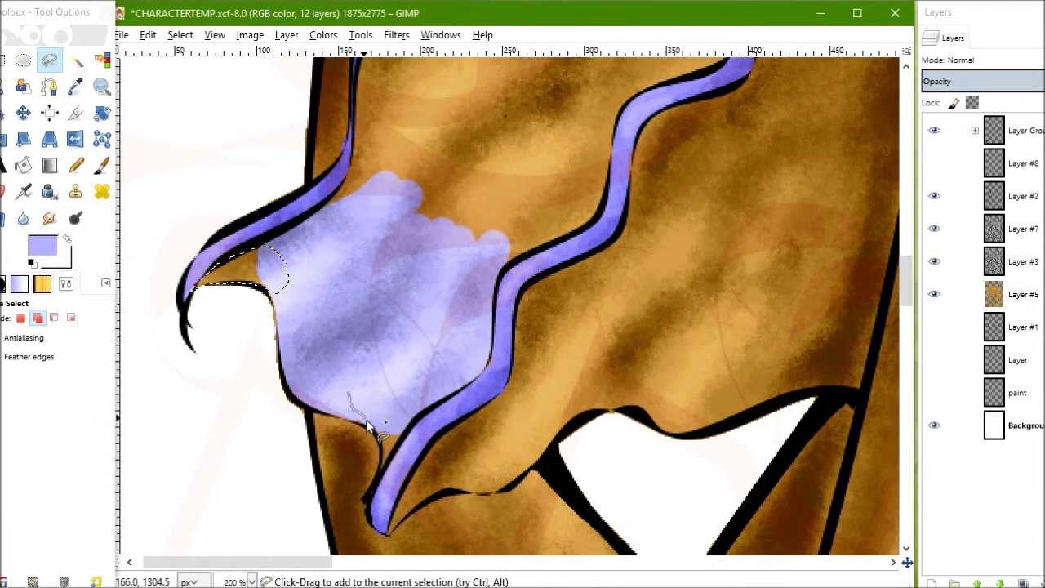
left_click(101, 165)
scroll(360, 364, "up", 5)
scroll(360, 364, "right", 2)
mouse_move(387, 214)
left_mouse_down()
mouse_move(366, 420)
mouse_move(537, 325)
left_mouse_up()
scroll(379, 447, "up", 5)
scroll(379, 447, "right", 2)
left_click_drag(379, 447, 335, 320)
left_click_drag(427, 235, 380, 357)
Add more lavender strokes, cutting and undoing stray paint inside the selection.
scroll(380, 357, "down", 2)
mouse_move(474, 467)
left_mouse_down()
mouse_move(532, 182)
mouse_move(601, 335)
mouse_move(684, 249)
left_mouse_up()
scroll(684, 250, "up", 5)
scroll(684, 250, "right", 2)
key("ctrl+x")
key("ctrl+z")
mouse_move(570, 407)
left_mouse_down()
mouse_move(559, 460)
mouse_move(588, 346)
mouse_move(449, 291)
mouse_move(597, 355)
mouse_move(483, 228)
left_mouse_up()
key("ctrl+z")
scroll(560, 367, "up", 6)
scroll(560, 367, "right", 2)
left_click(75, 191)
Paint lavender along the hood's upper outline and fill the brown hood area.
left_click(102, 165)
scroll(427, 343, "up", 4)
scroll(427, 343, "right", 2)
mouse_move(427, 343)
left_mouse_down()
mouse_move(474, 182)
mouse_move(439, 395)
left_mouse_up()
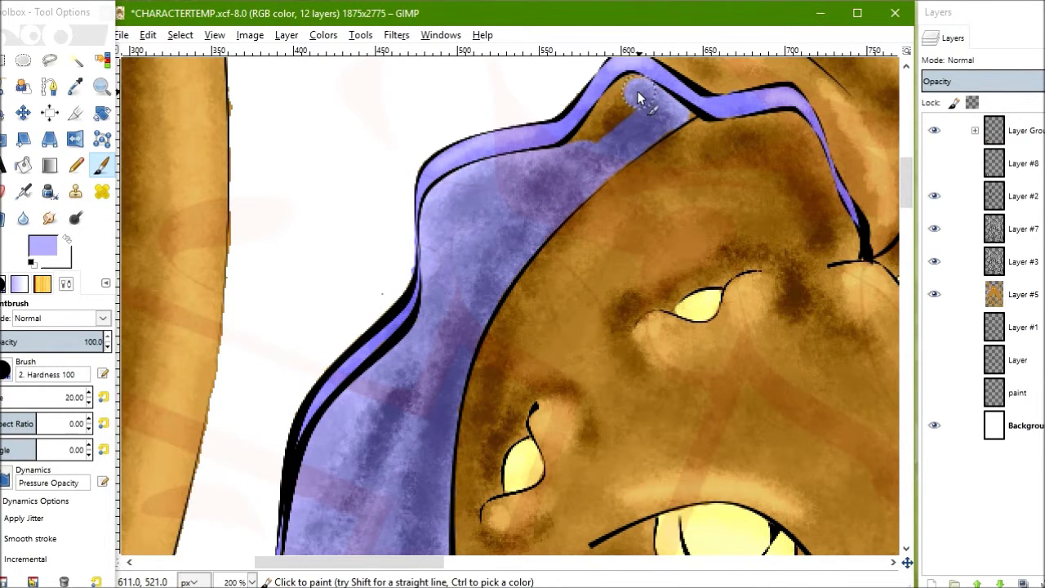
key("f")
key("p")
scroll(697, 116, "down", 10)
scroll(572, 187, "left", 2)
mouse_move(564, 196)
left_mouse_down()
mouse_move(473, 194)
mouse_move(492, 268)
left_mouse_up()
mouse_move(508, 327)
left_mouse_down()
mouse_move(537, 383)
mouse_move(531, 199)
left_mouse_up()
Dab lavender into a small gap and paint over the orange patch.
scroll(531, 198, "down", 5)
scroll(530, 199, "left", 2)
mouse_move(792, 331)
left_mouse_down()
mouse_move(766, 392)
mouse_move(863, 428)
mouse_move(789, 254)
left_mouse_up()
scroll(325, 433, "left", 3)
mouse_move(294, 461)
left_mouse_down()
mouse_move(325, 433)
mouse_move(367, 416)
left_mouse_up()
mouse_move(392, 320)
left_mouse_down()
mouse_move(485, 367)
mouse_move(700, 246)
left_mouse_up()
scroll(621, 212, "up", 2)
mouse_move(483, 315)
left_mouse_down()
mouse_move(613, 420)
mouse_move(656, 341)
left_mouse_up()
scroll(655, 340, "down", 3)
scroll(656, 341, "left", 2)
Outline the next hood region and cover its brown patches and blue-strip gaps in lavender.
key("f")
left_click_drag(390, 423, 343, 471)
key("p")
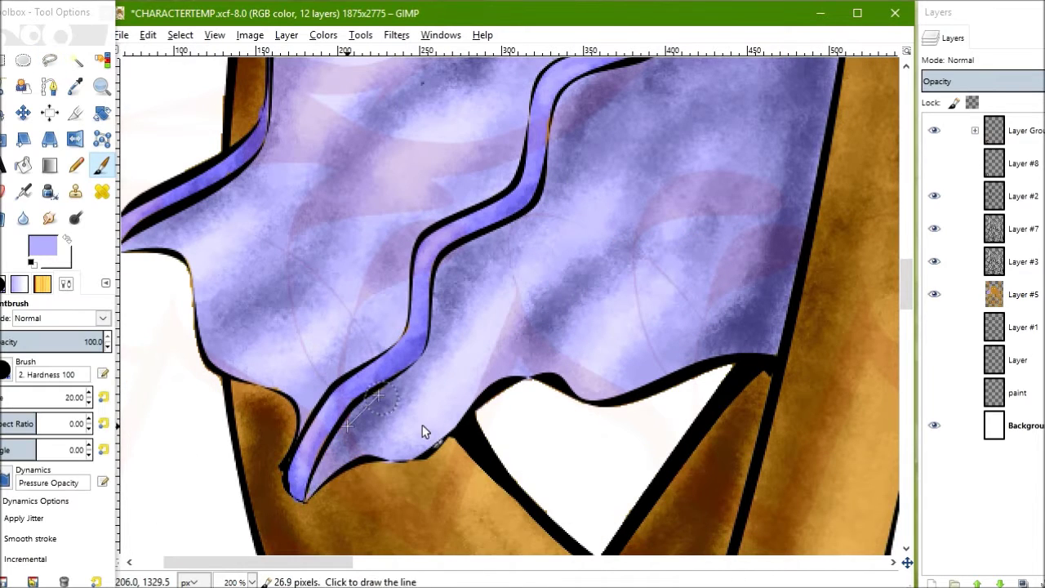
mouse_move(499, 339)
left_mouse_down()
mouse_move(515, 366)
mouse_move(438, 298)
left_mouse_up()
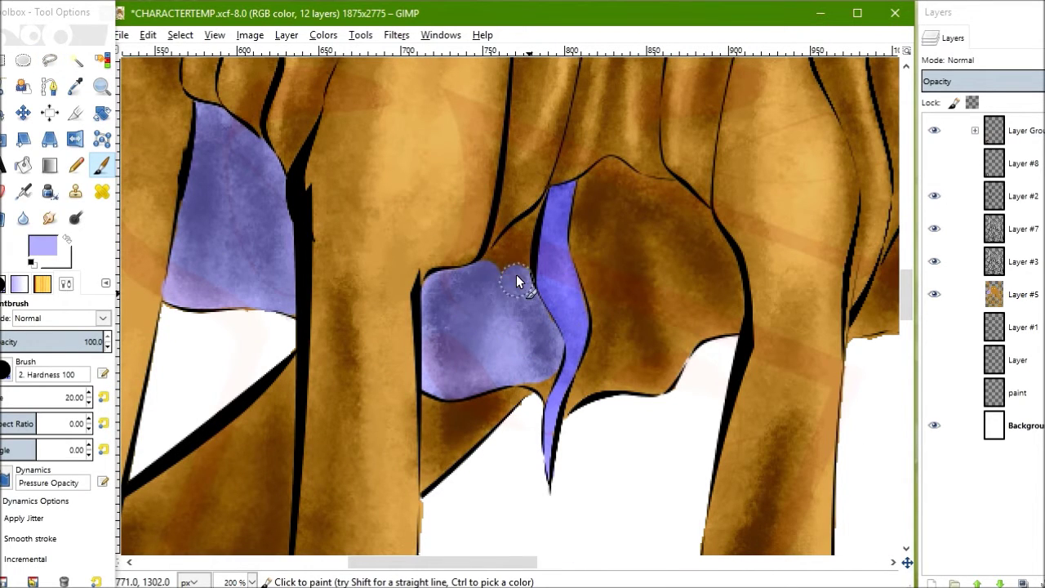
left_click_drag(609, 323, 675, 355)
mouse_move(695, 216)
left_mouse_down()
mouse_move(625, 341)
mouse_move(687, 270)
left_mouse_up()
key("f")
left_click_drag(529, 352, 509, 355)
key("p")
mouse_move(596, 409)
left_mouse_down()
mouse_move(572, 388)
mouse_move(584, 409)
left_mouse_up()
Free-select along the strip's upper-left edge, closing the selection around the narrow panel.
key("f")
left_click_drag(543, 191, 523, 290)
key("p")
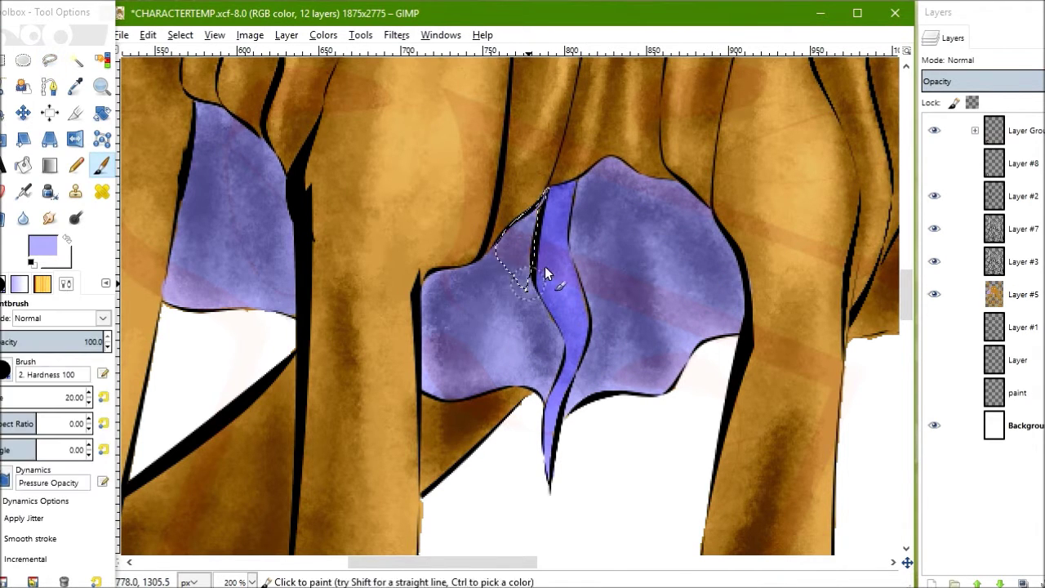
key("f")
scroll(490, 229, "right", 10)
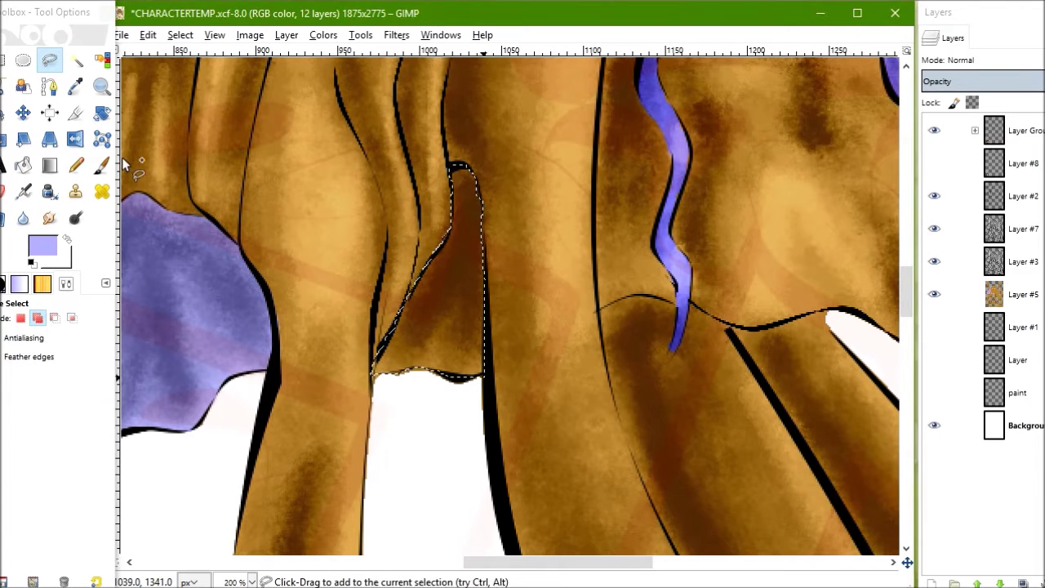
key("Return")
key("p")
left_click_drag(415, 314, 442, 365)
scroll(468, 236, "up", 3)
scroll(467, 236, "right", 4)
Outline the region left of the blue line and fill it with lavender.
key("f")
mouse_move(444, 125)
left_mouse_down()
mouse_move(426, 232)
mouse_move(433, 439)
mouse_move(502, 441)
left_mouse_up()
mouse_move(487, 265)
left_mouse_down()
mouse_move(455, 128)
mouse_move(483, 363)
left_mouse_up()
key("Return")
key("p")
Paint lavender above and right of the blue line, spreading down the panel.
scroll(474, 268, "up", 3)
scroll(473, 268, "right", 4)
mouse_move(429, 131)
left_mouse_down()
mouse_move(518, 192)
mouse_move(441, 126)
left_mouse_up()
scroll(433, 124, "right", 2)
left_click_drag(380, 286, 473, 161)
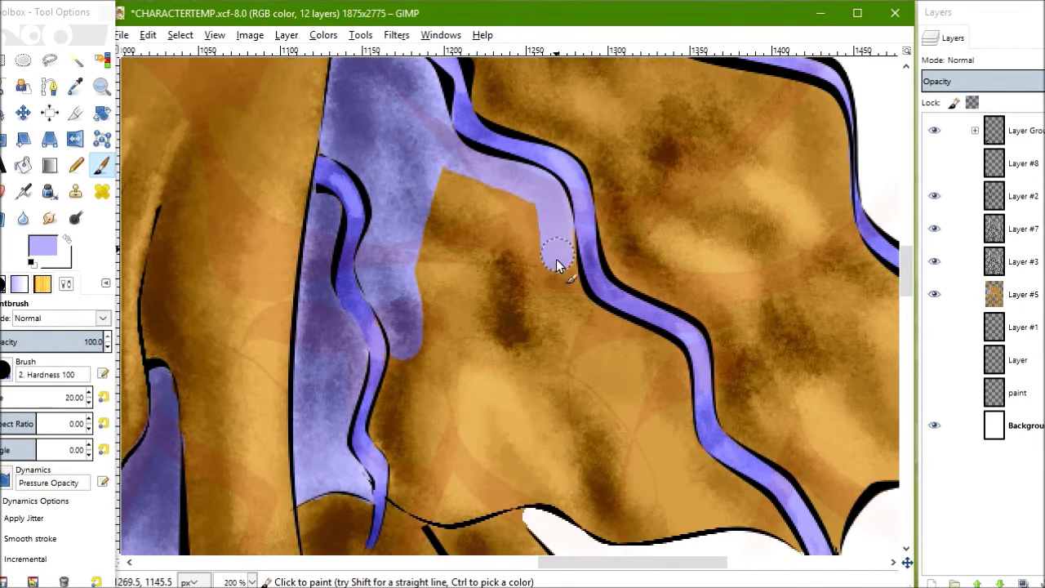
left_click_drag(558, 251, 523, 282)
scroll(327, 316, "down", 3)
scroll(327, 315, "right", 2)
Cover the remaining brown patches and bottom edge in lavender, then outline along the blue stripe.
left_click_drag(310, 202, 459, 113)
scroll(460, 113, "up", 2)
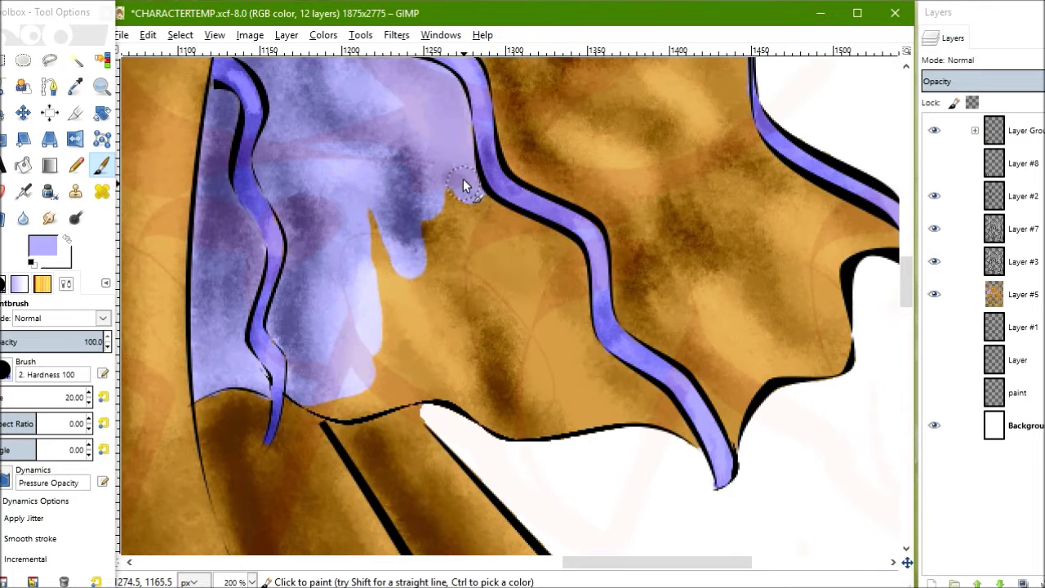
mouse_move(572, 275)
left_mouse_down()
mouse_move(509, 397)
mouse_move(660, 414)
left_mouse_up()
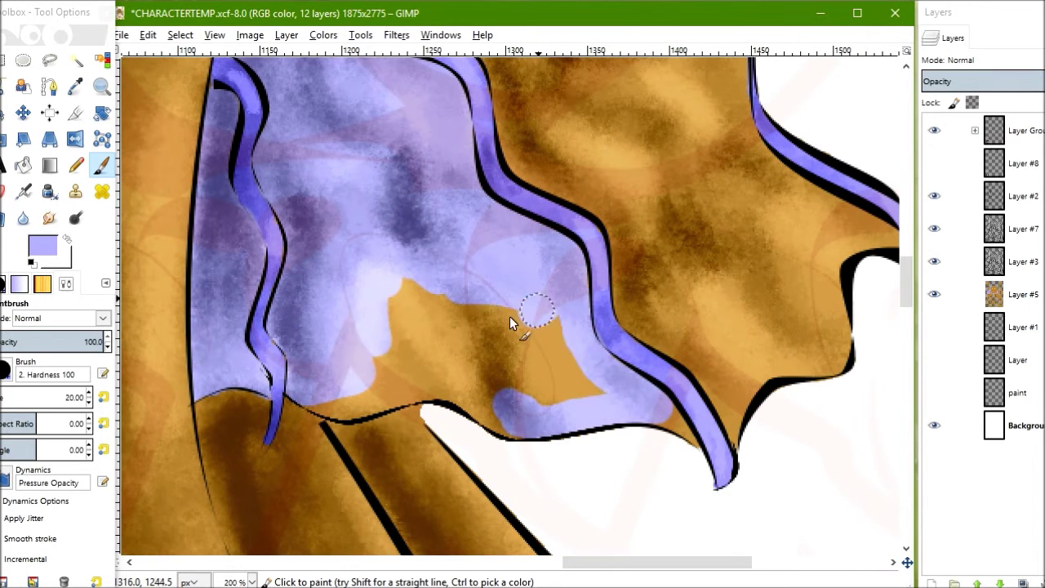
left_click_drag(538, 304, 490, 400)
mouse_move(367, 392)
left_mouse_down()
mouse_move(504, 419)
mouse_move(384, 327)
left_mouse_up()
key("f")
left_click_drag(649, 393, 698, 450)
key("p")
scroll(652, 518, "left", 7)
scroll(563, 205, "up", 10)
scroll(440, 123, "up", 8)
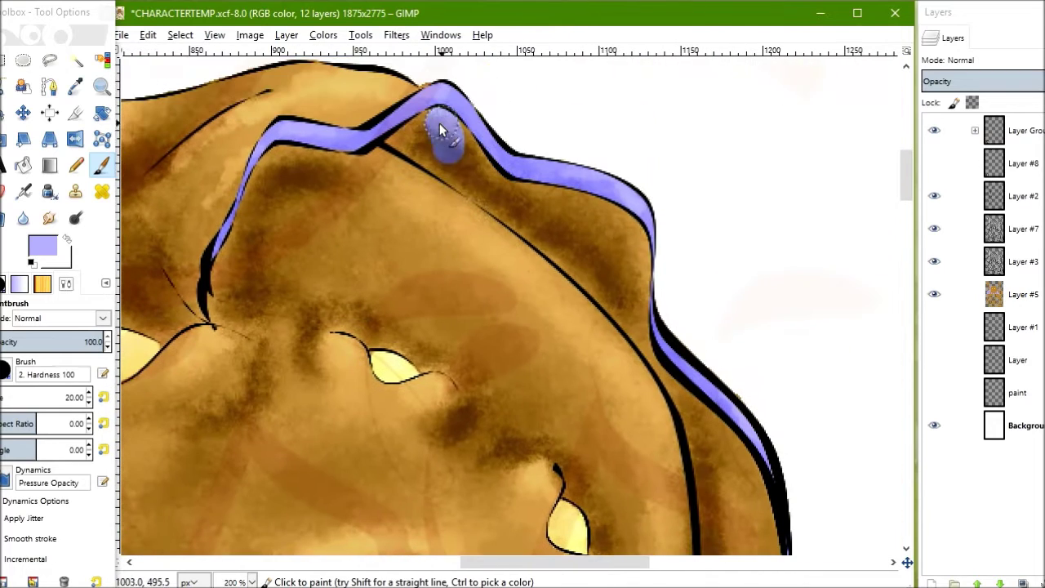
Paint lavender along the top outline and, after deselecting, under the right blue rim.
left_click_drag(485, 186, 573, 216)
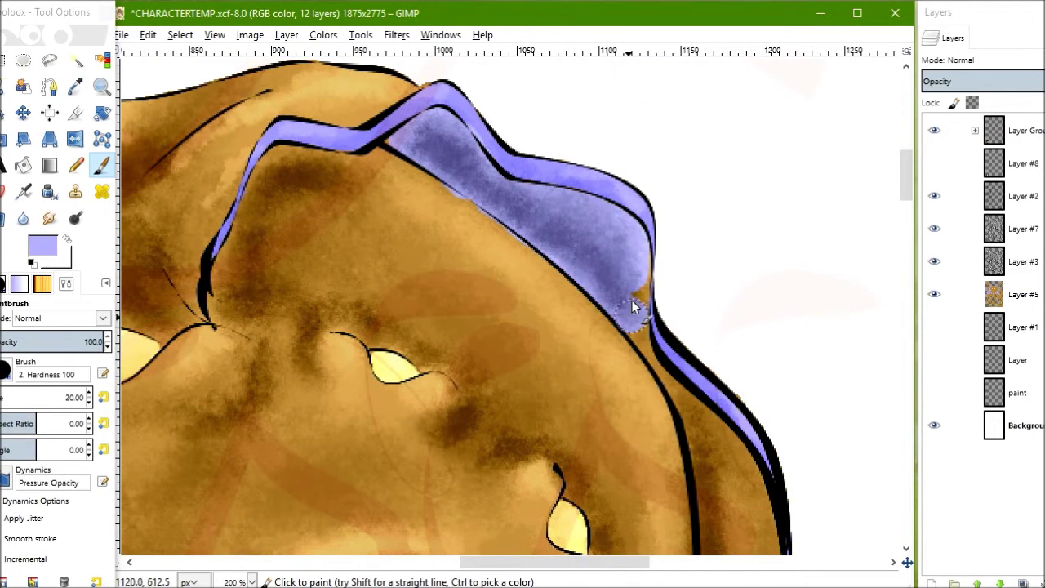
key("c")
key("f")
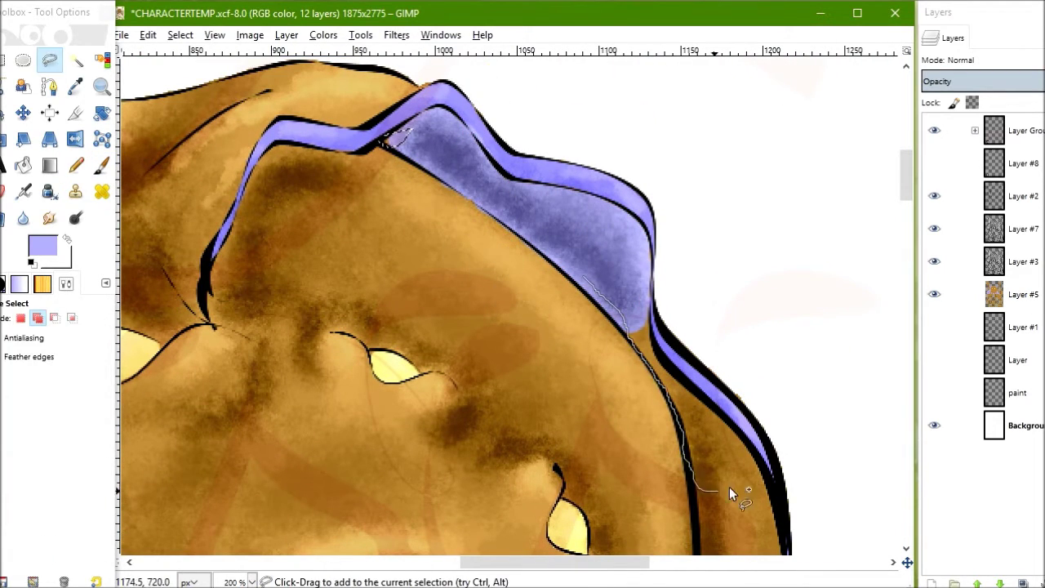
key("p")
key("ctrl+shift+a")
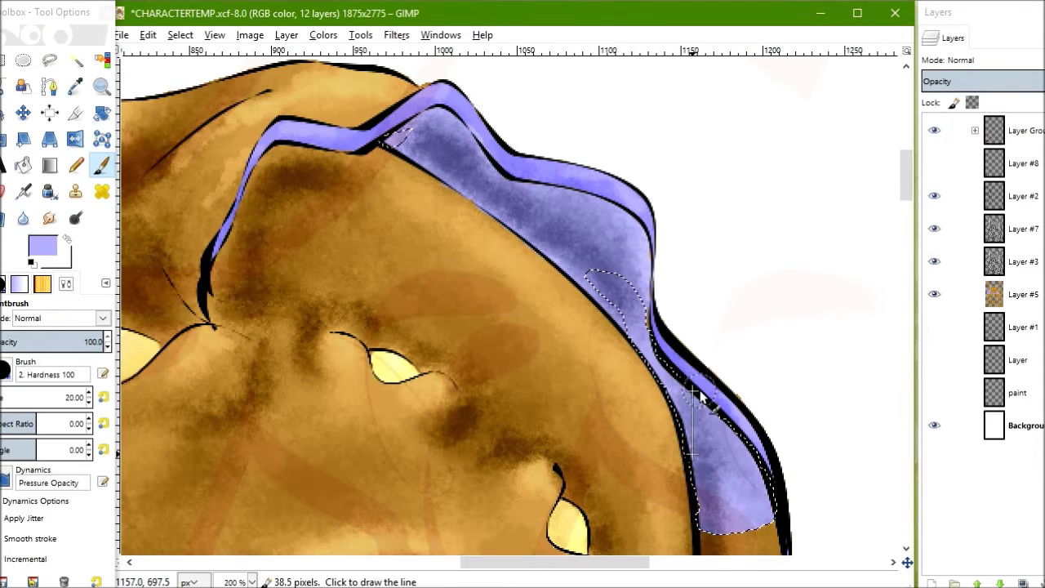
scroll(515, 310, "down", 5)
scroll(514, 311, "right", 3)
mouse_move(501, 255)
left_mouse_down()
mouse_move(563, 258)
mouse_move(518, 338)
left_mouse_up()
Cover the remaining gold near the neck, upper-left area and hood's orange areas with lavender.
scroll(458, 311, "down", 5)
mouse_move(458, 311)
left_mouse_down()
mouse_move(572, 408)
mouse_move(673, 183)
left_mouse_up()
scroll(674, 183, "right", 5)
scroll(673, 183, "down", 2)
mouse_move(462, 225)
left_mouse_down()
mouse_move(339, 388)
mouse_move(423, 154)
mouse_move(415, 341)
mouse_move(351, 245)
left_mouse_up()
scroll(394, 208, "down", 5)
scroll(394, 208, "right", 5)
mouse_move(261, 261)
left_mouse_down()
mouse_move(207, 167)
mouse_move(266, 263)
left_mouse_up()
mouse_move(487, 321)
left_mouse_down()
mouse_move(405, 166)
mouse_move(458, 303)
left_mouse_up()
Surround and cover the last orange patch in lavender.
scroll(457, 303, "down", 5)
scroll(458, 303, "right", 3)
mouse_move(240, 191)
left_mouse_down()
mouse_move(343, 363)
mouse_move(465, 212)
left_mouse_up()
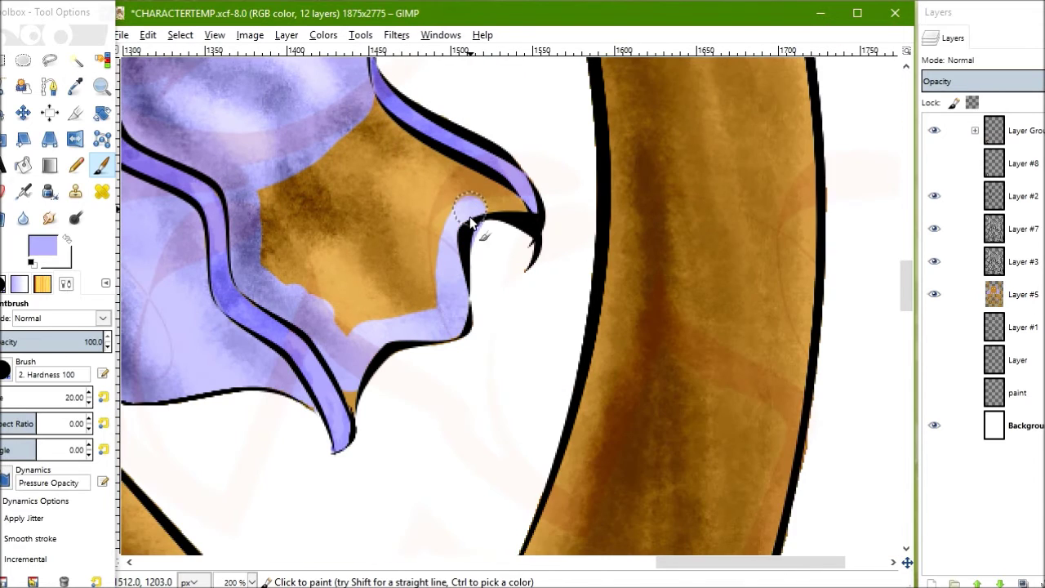
left_click_drag(336, 109, 457, 193)
key("shift+e")
mouse_move(532, 224)
left_mouse_down()
mouse_move(275, 257)
mouse_move(392, 221)
mouse_move(376, 319)
mouse_move(343, 384)
left_mouse_up()
left_click(49, 60)
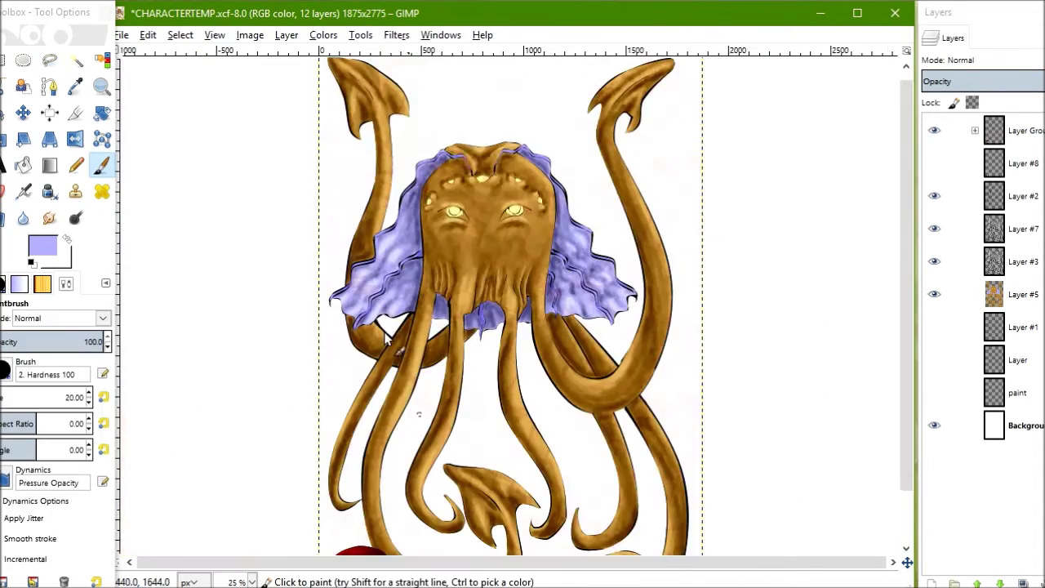